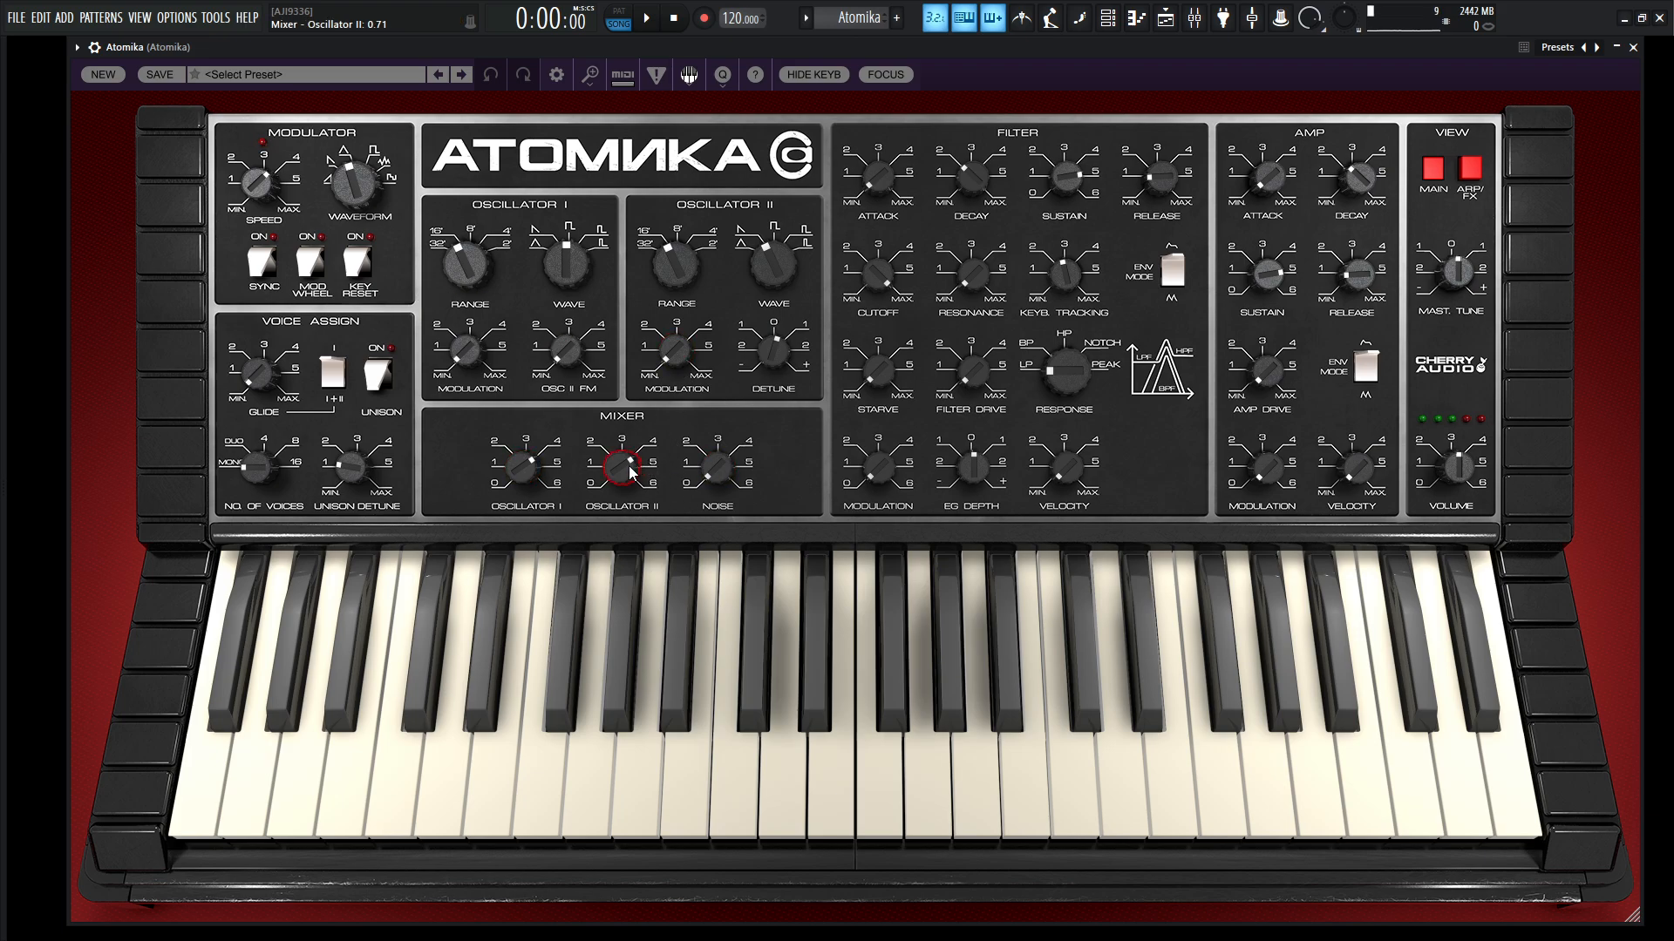
Mute oscillator II in the mixer and raise oscillator I's level.
left_click_drag(629, 465, 771, 624)
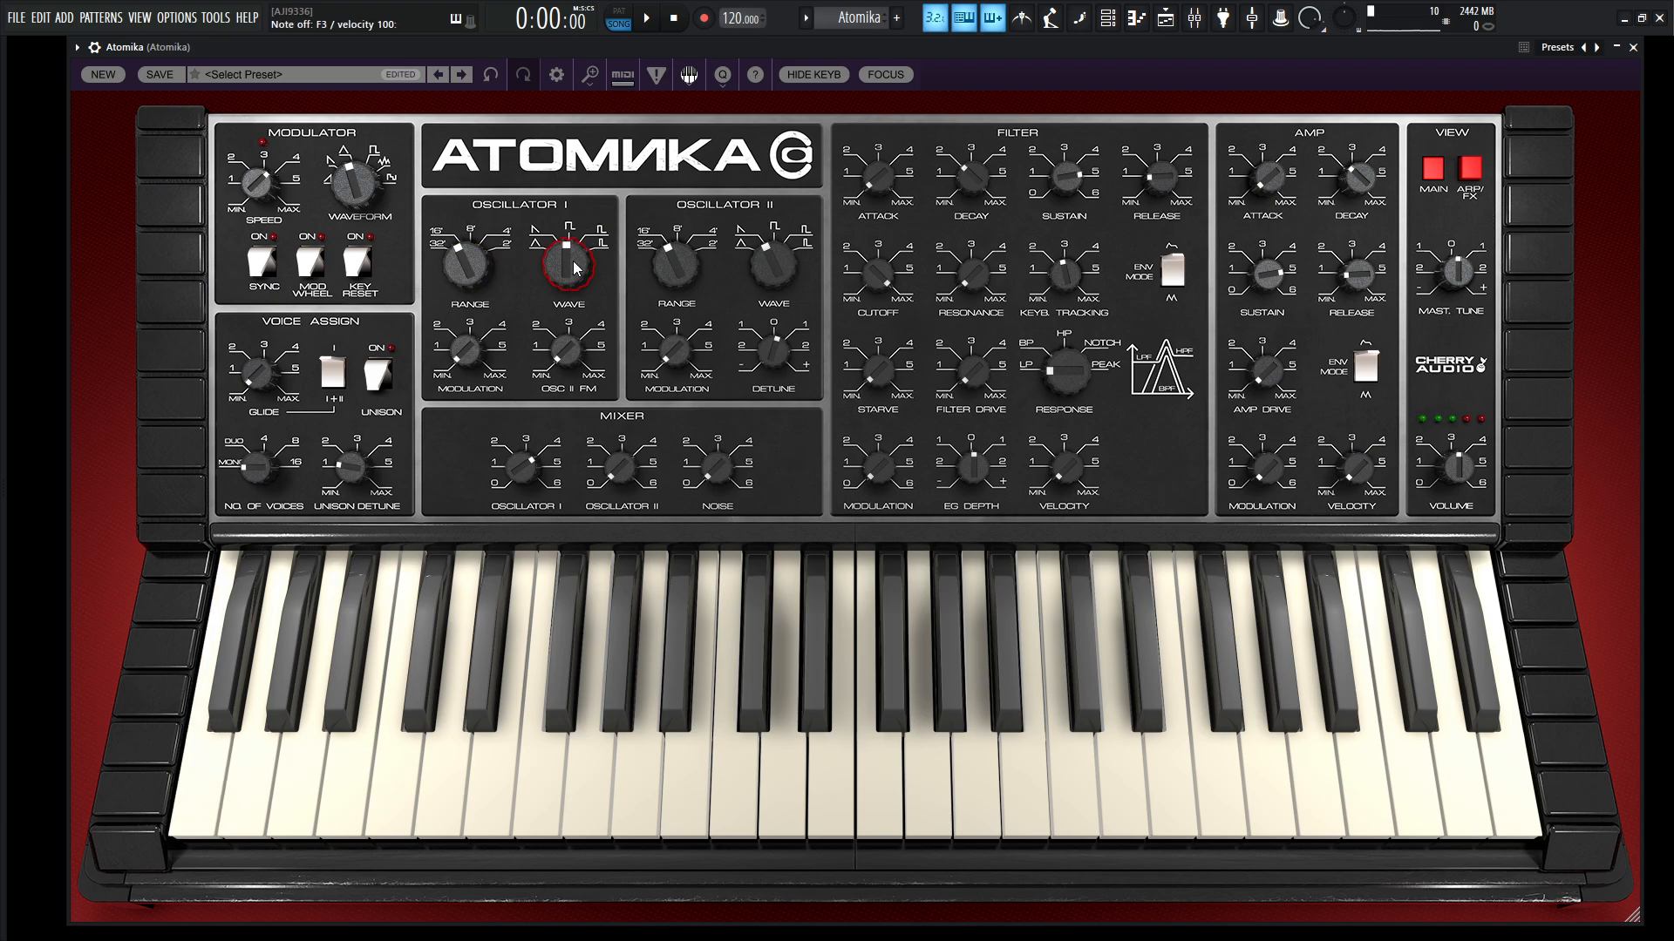
left_click_drag(523, 464, 530, 406)
scroll(571, 268, "down", 1)
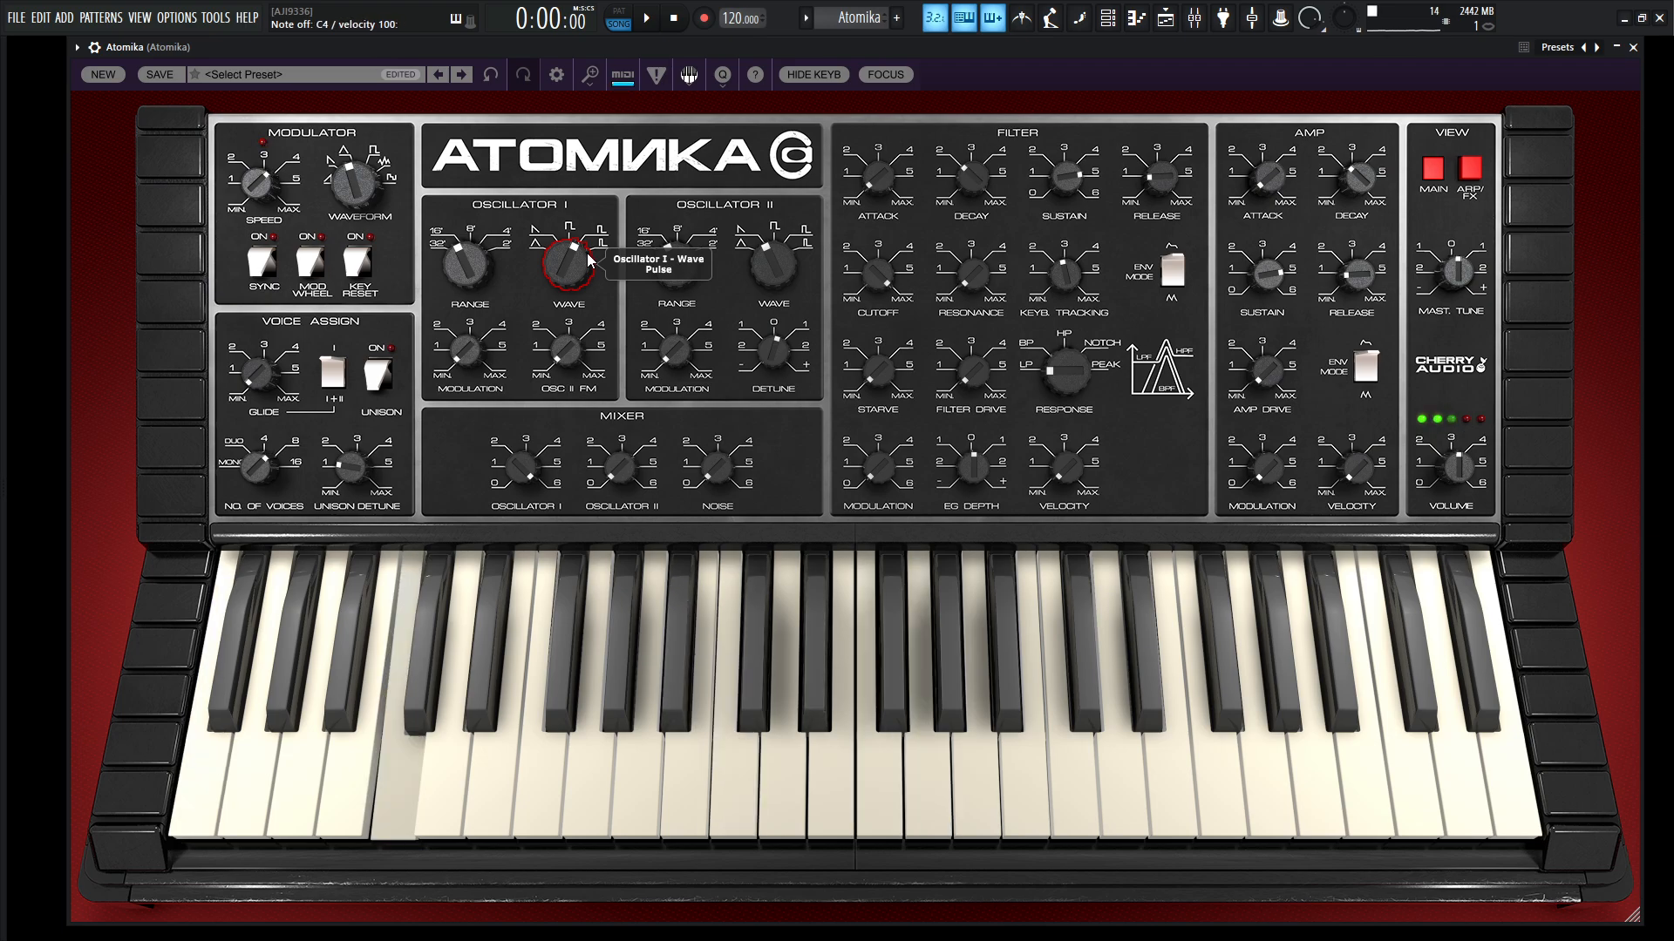
Audition the different waveforms of oscillator I, including Pulse, and finish on Square.
left_click_drag(571, 260, 563, 165)
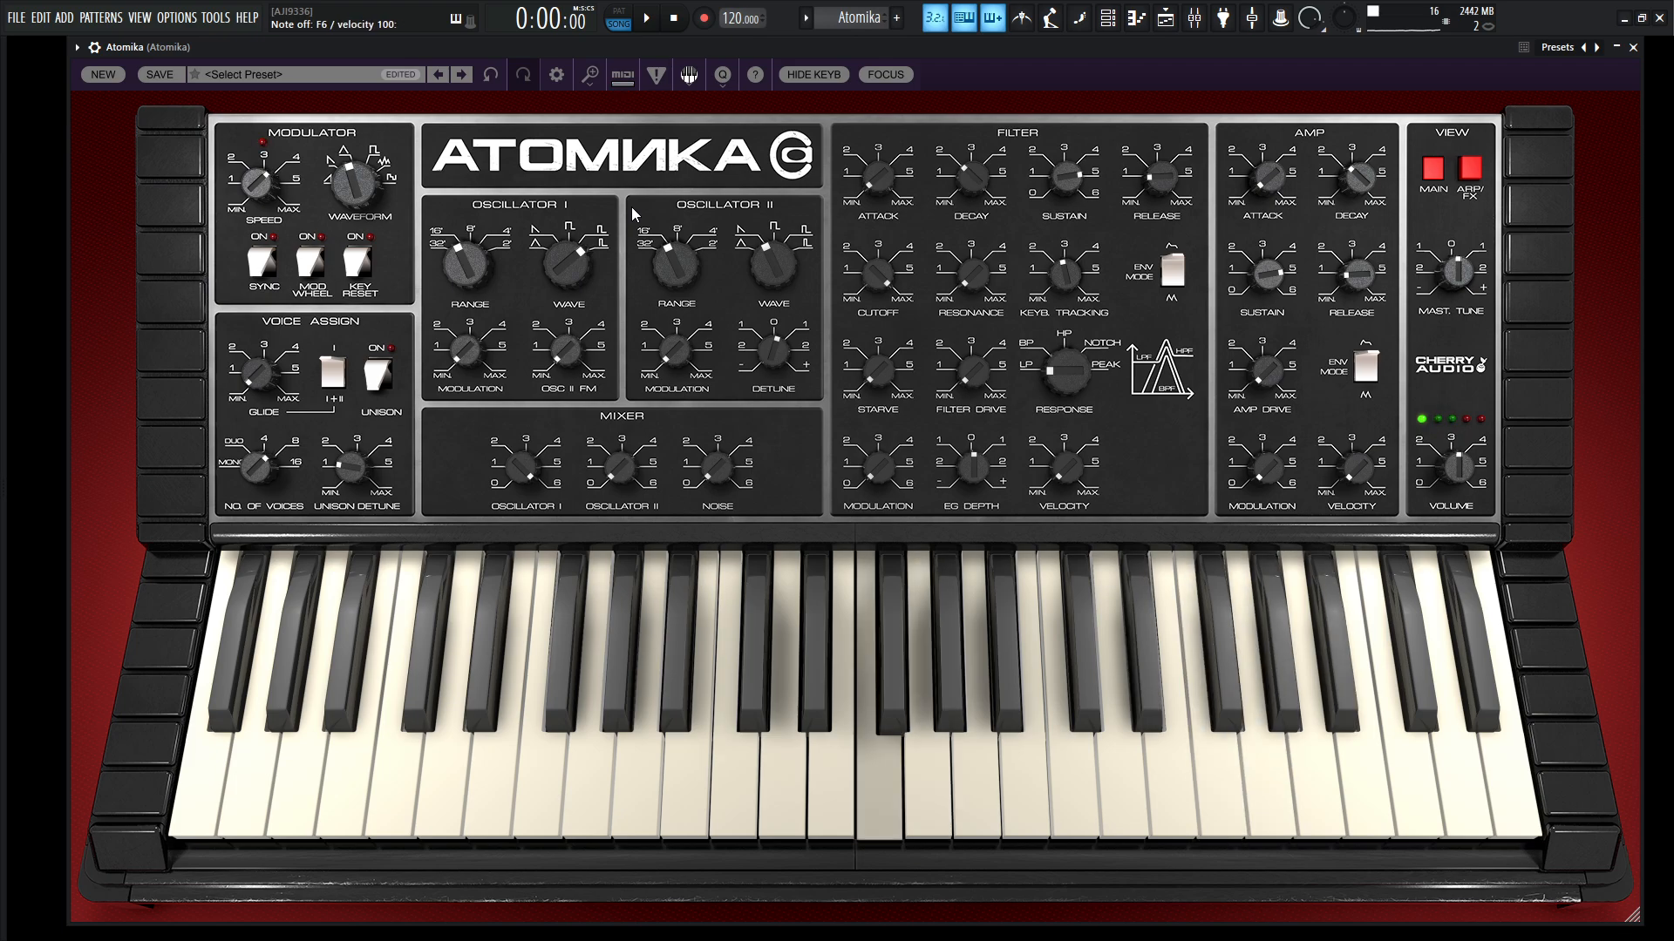
left_click_drag(566, 262, 568, 373)
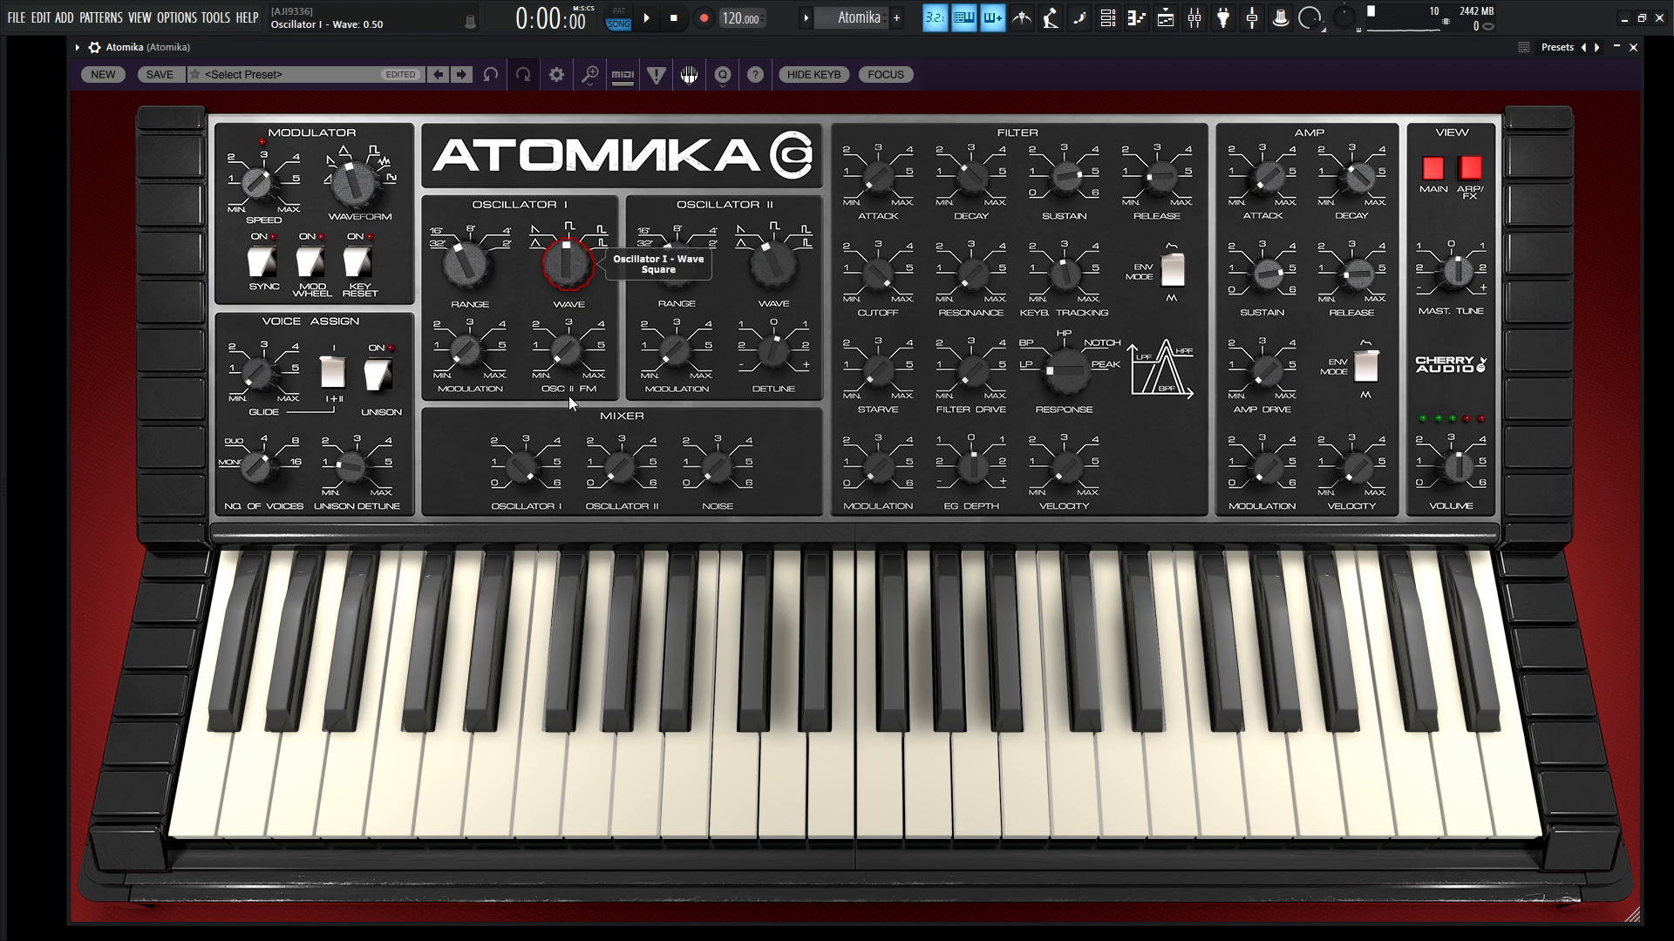
scroll(590, 262, "down", 1)
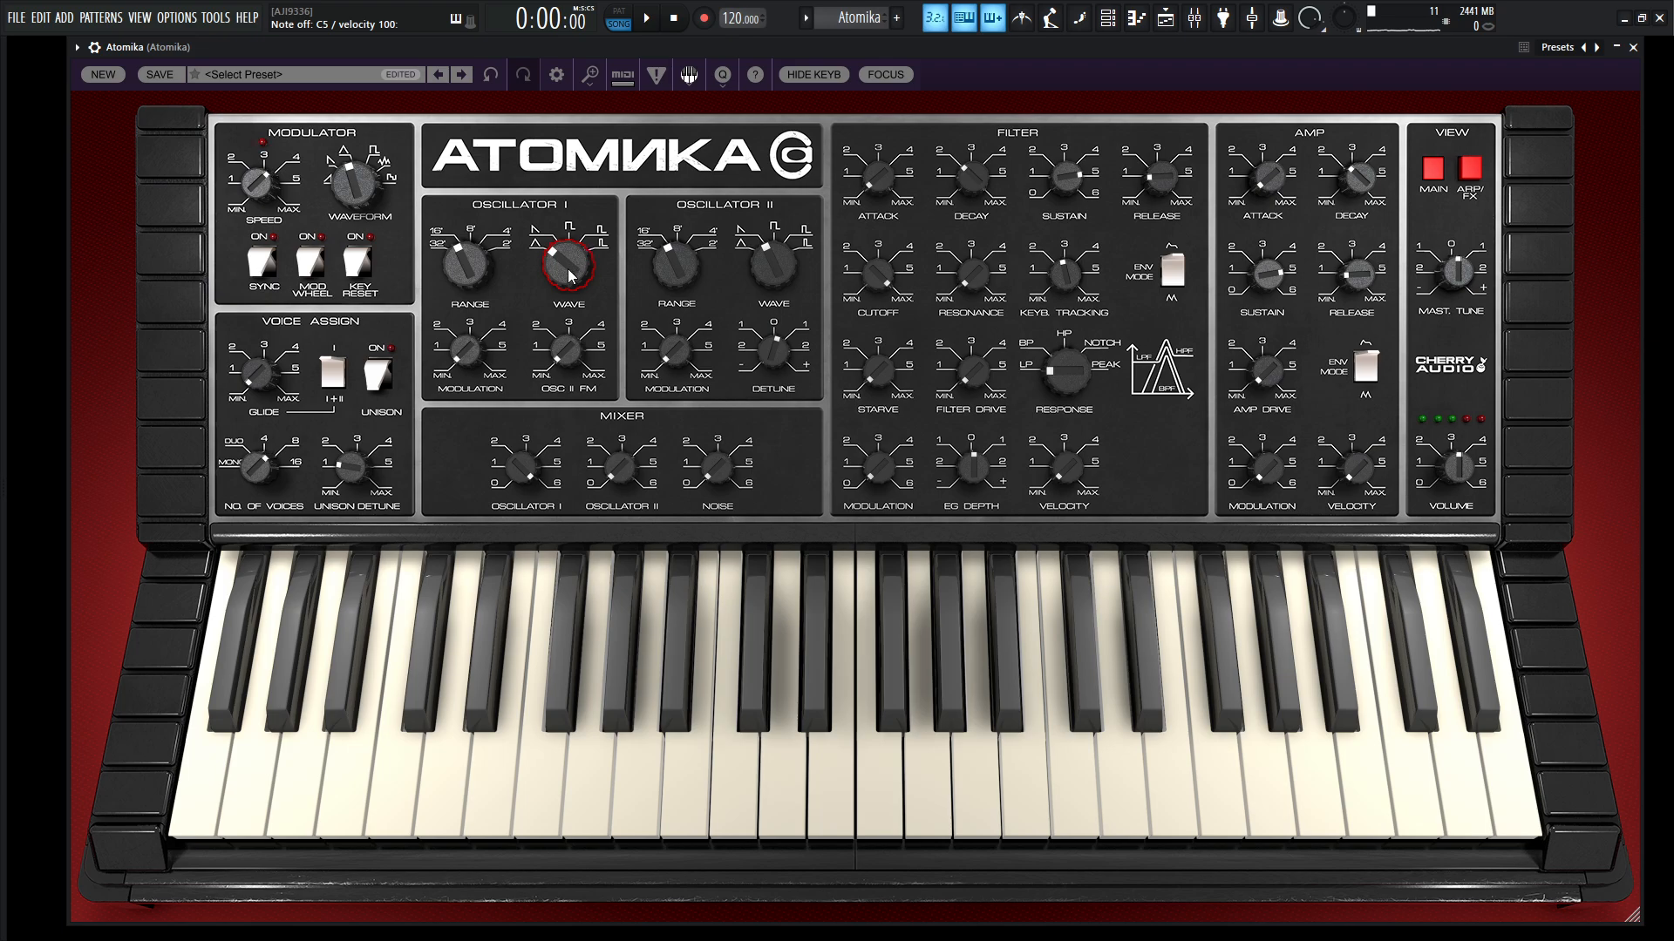
left_click_drag(568, 269, 570, 180)
Try different FM amounts from oscillator II on oscillator I while varying oscillator II's range.
left_click_drag(572, 353, 587, 166)
left_click_drag(682, 251, 709, 71)
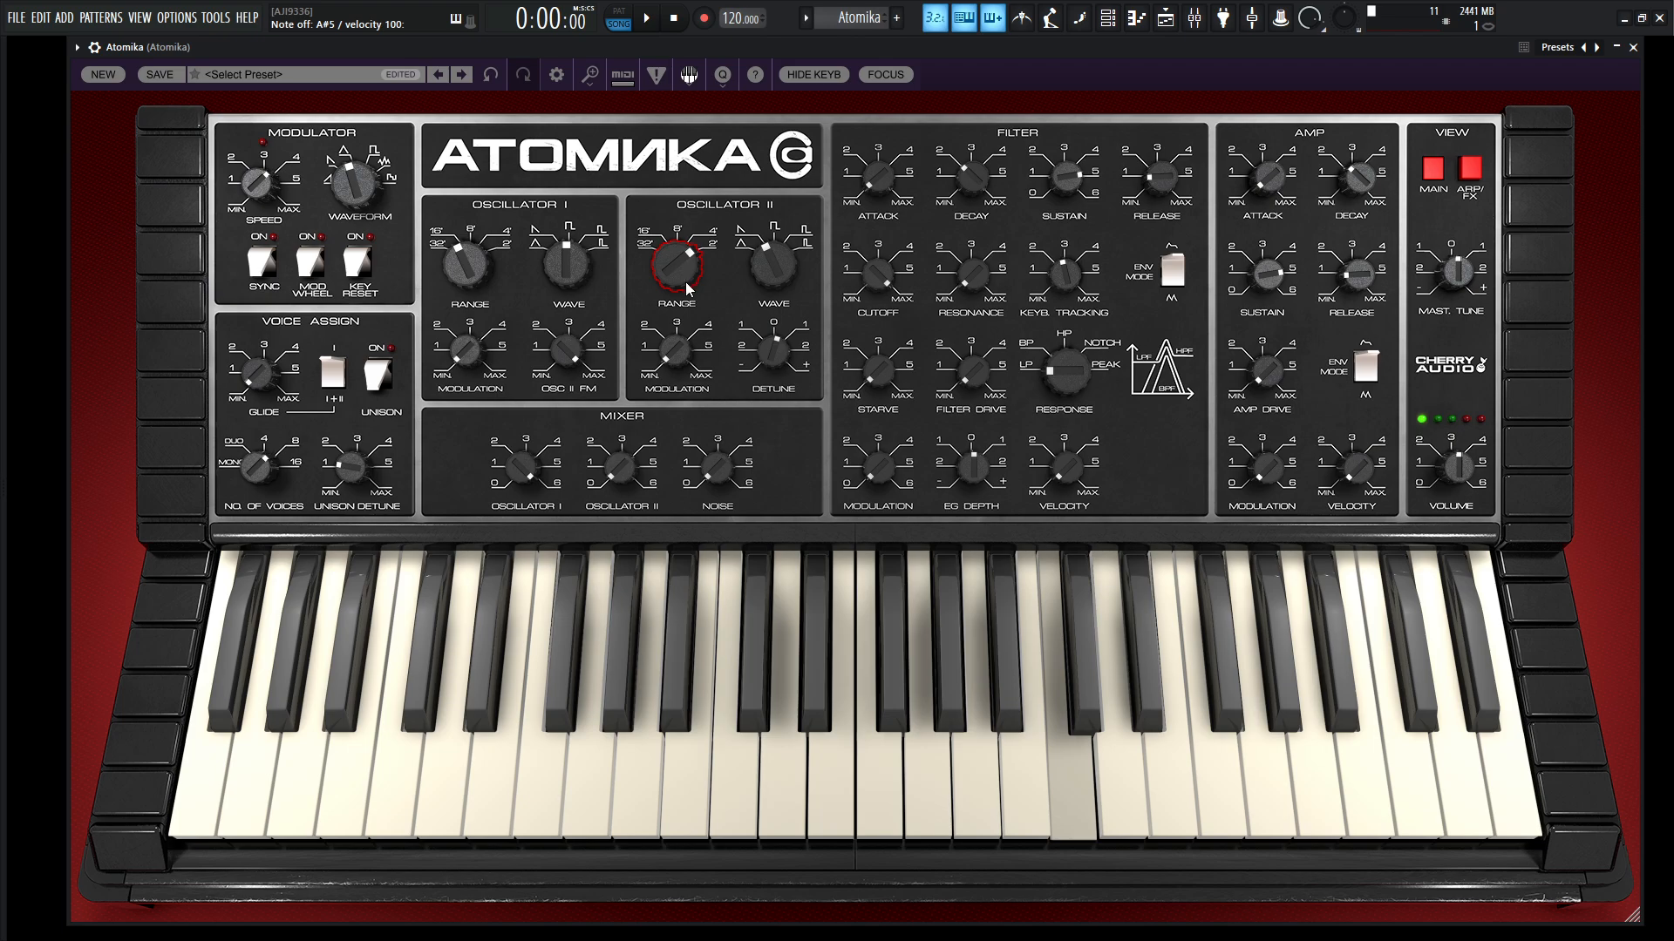
left_click_drag(686, 283, 684, 329)
left_click_drag(569, 352, 577, 414)
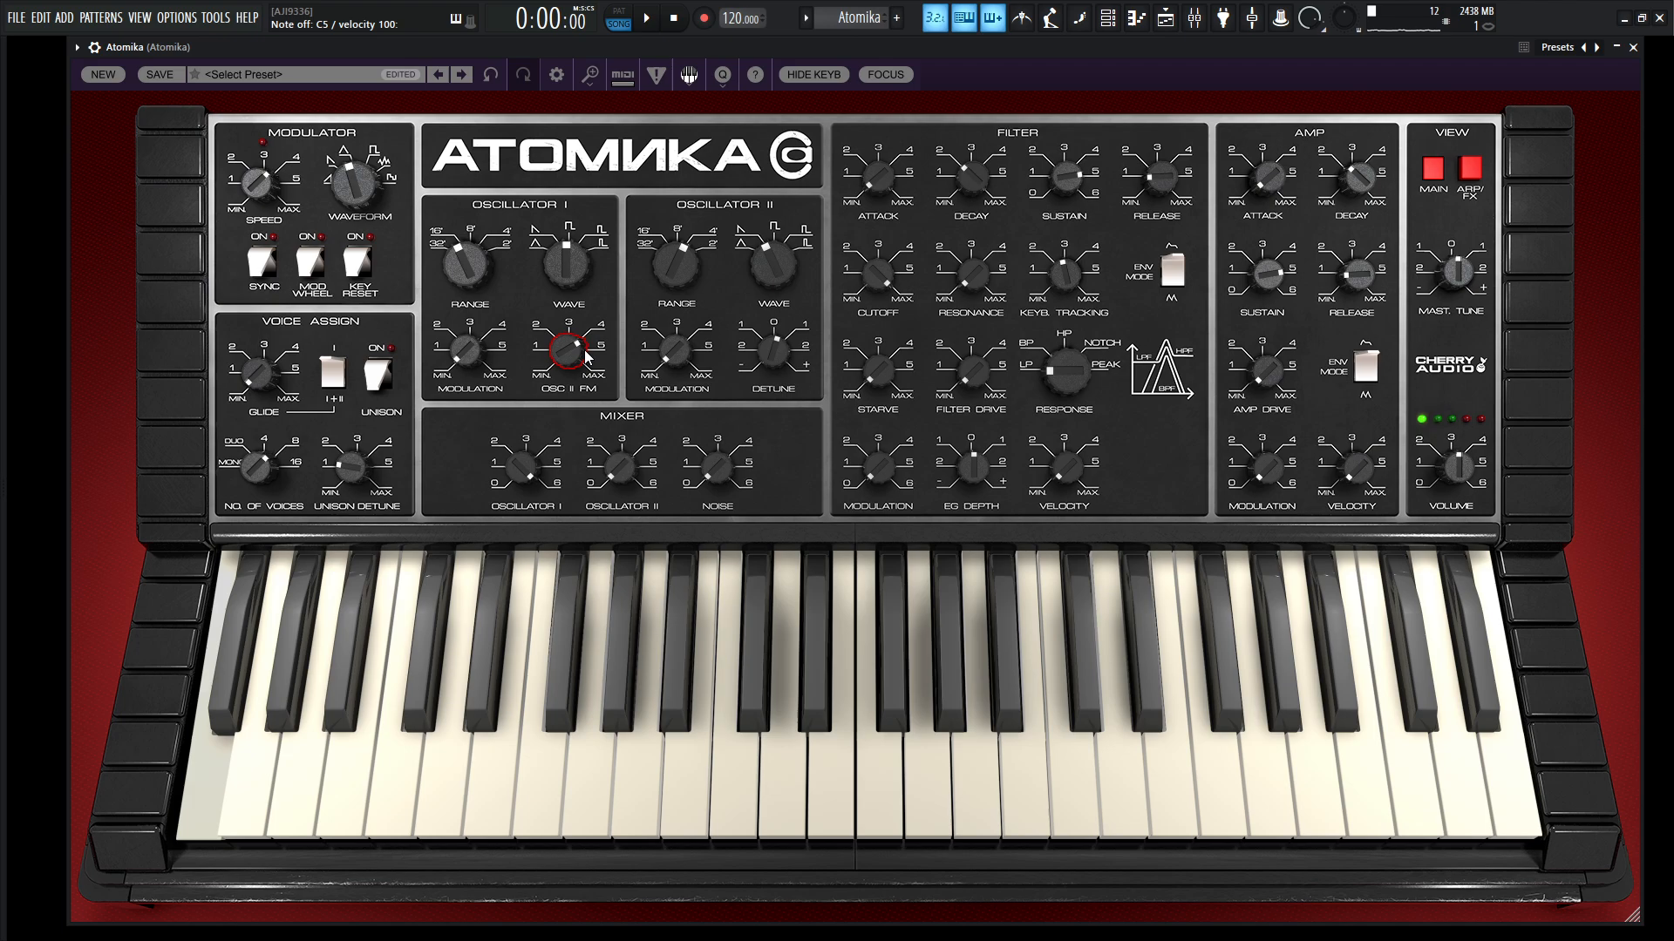
left_click_drag(584, 351, 584, 476)
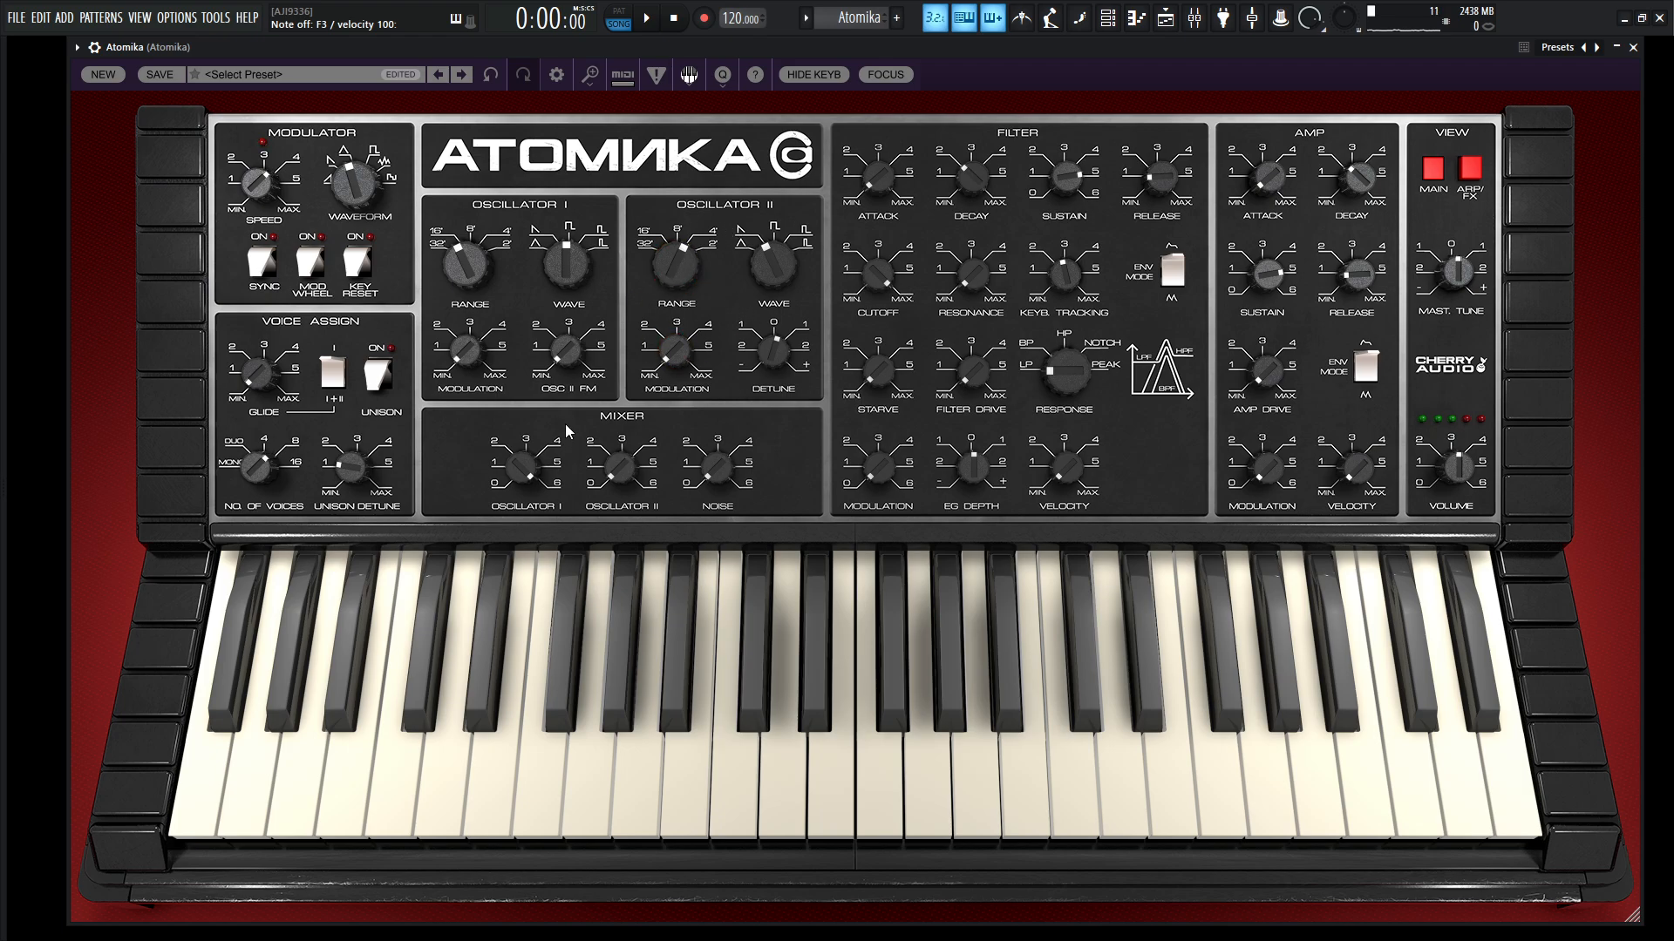
mouse_move(576, 361)
left_mouse_down()
mouse_move(575, 231)
mouse_move(584, 353)
left_mouse_up()
Start a new default preset and play a short phrase of test notes with both oscillators.
left_click(104, 76)
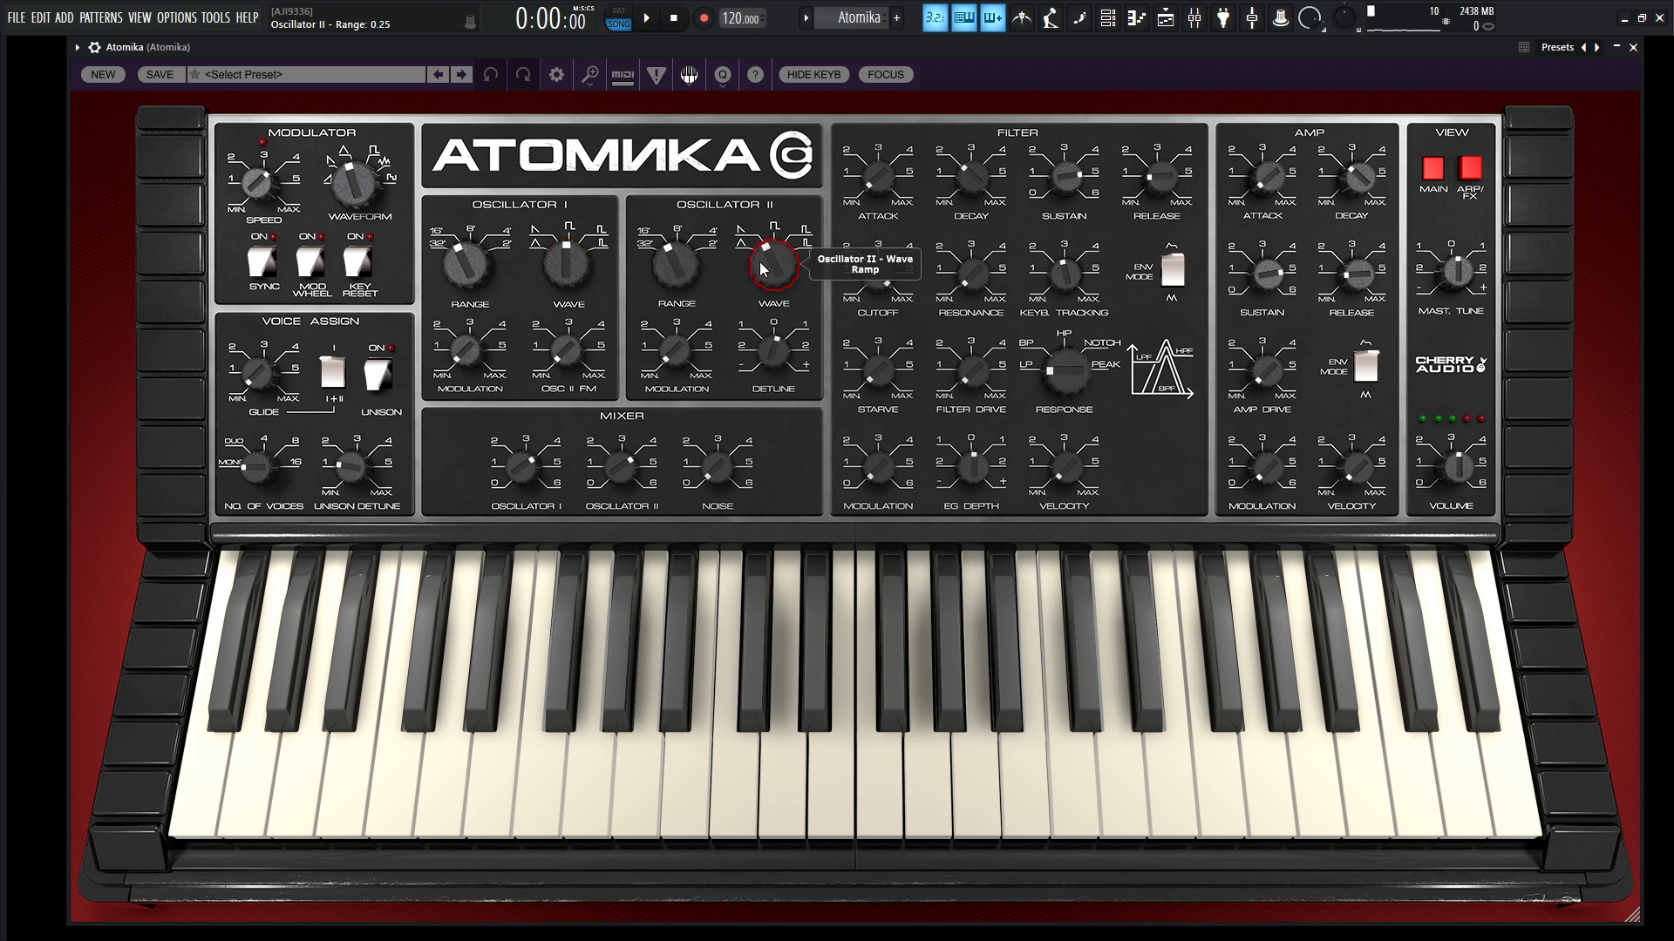
key("v")
key("j")
key("h")
key("comma")
key("v")
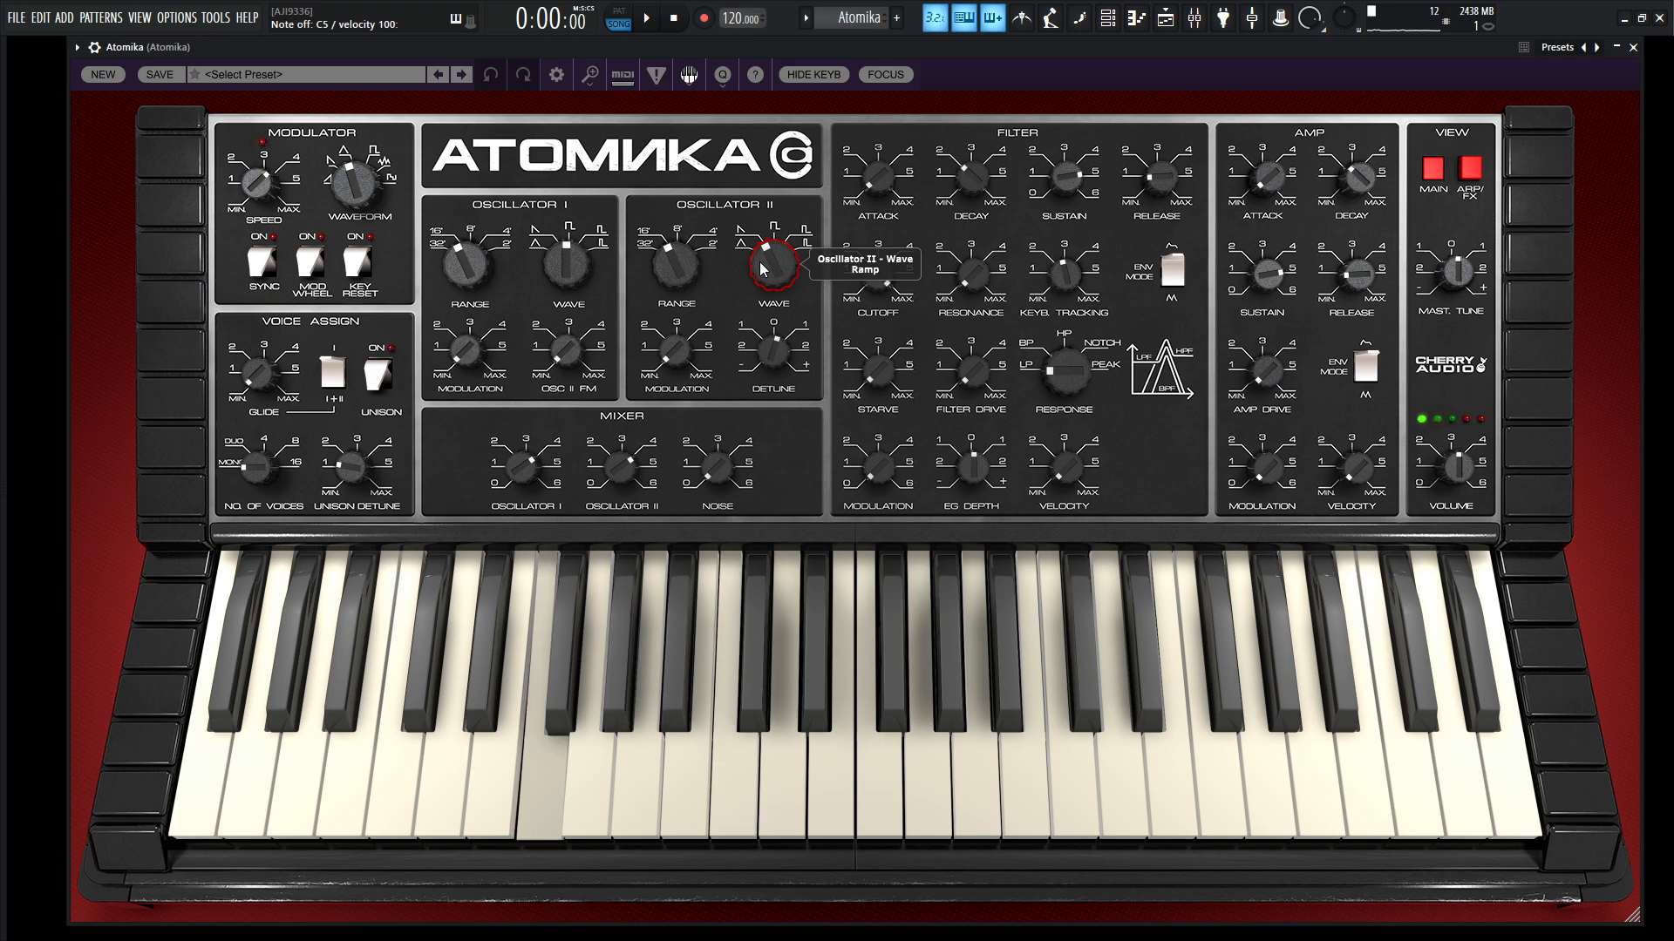
key("b")
key("h")
key("v")
Detune oscillator II up to +7 semitones while playing test notes.
mouse_move(775, 355)
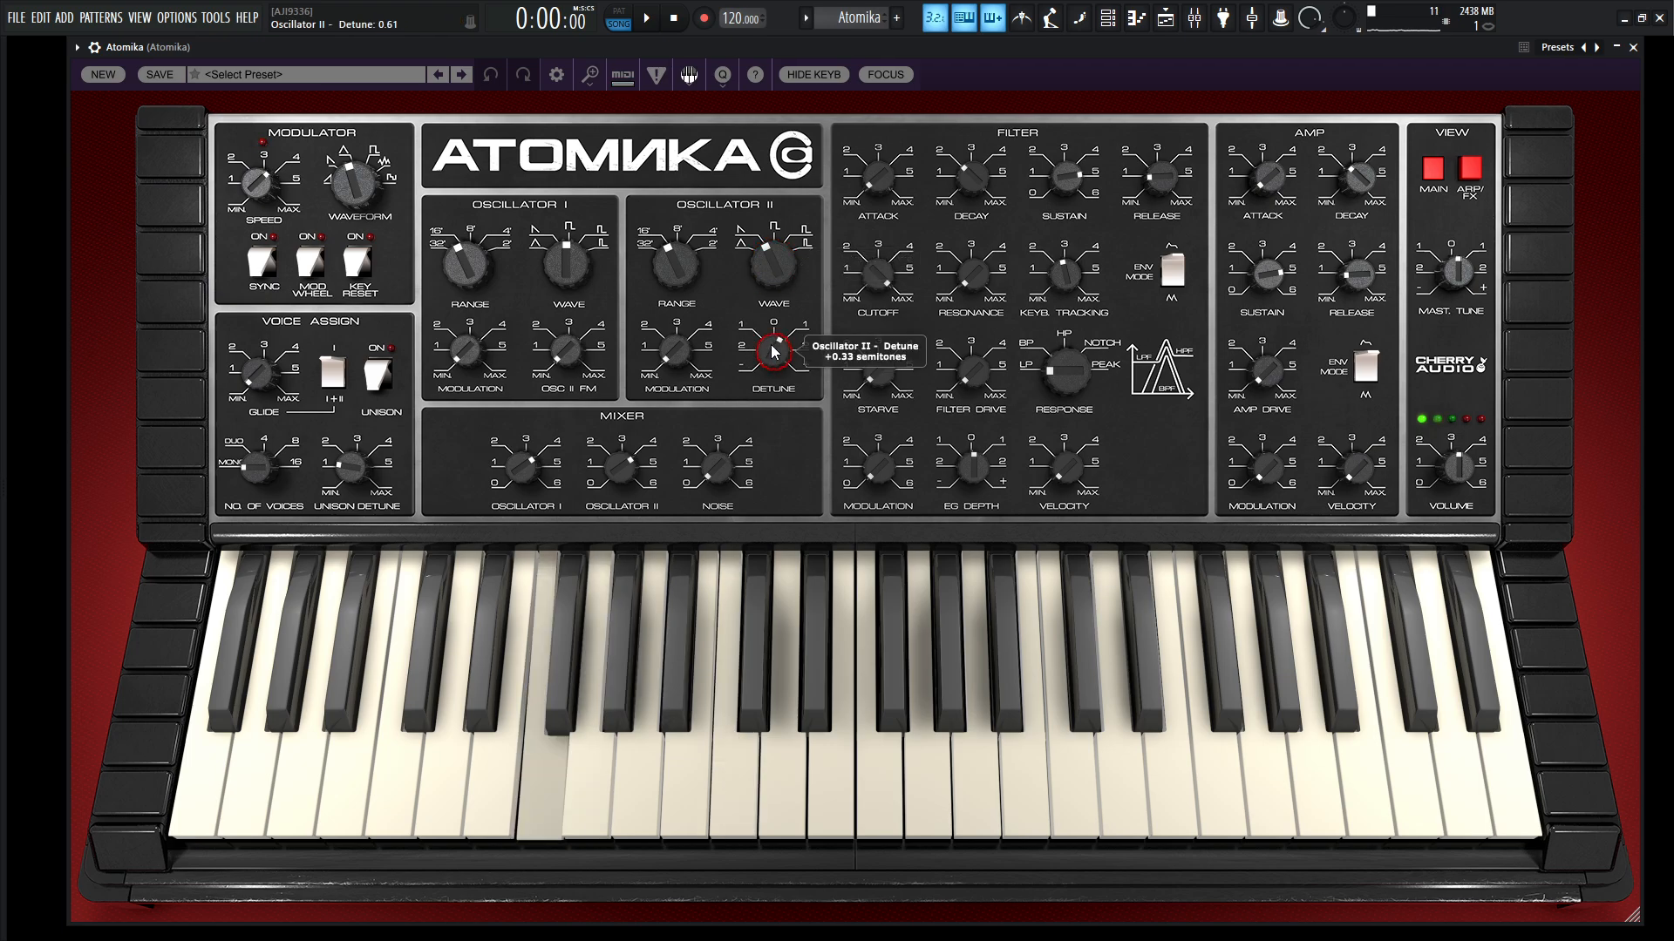
left_click_drag(772, 347, 772, 343)
key("j")
key("v")
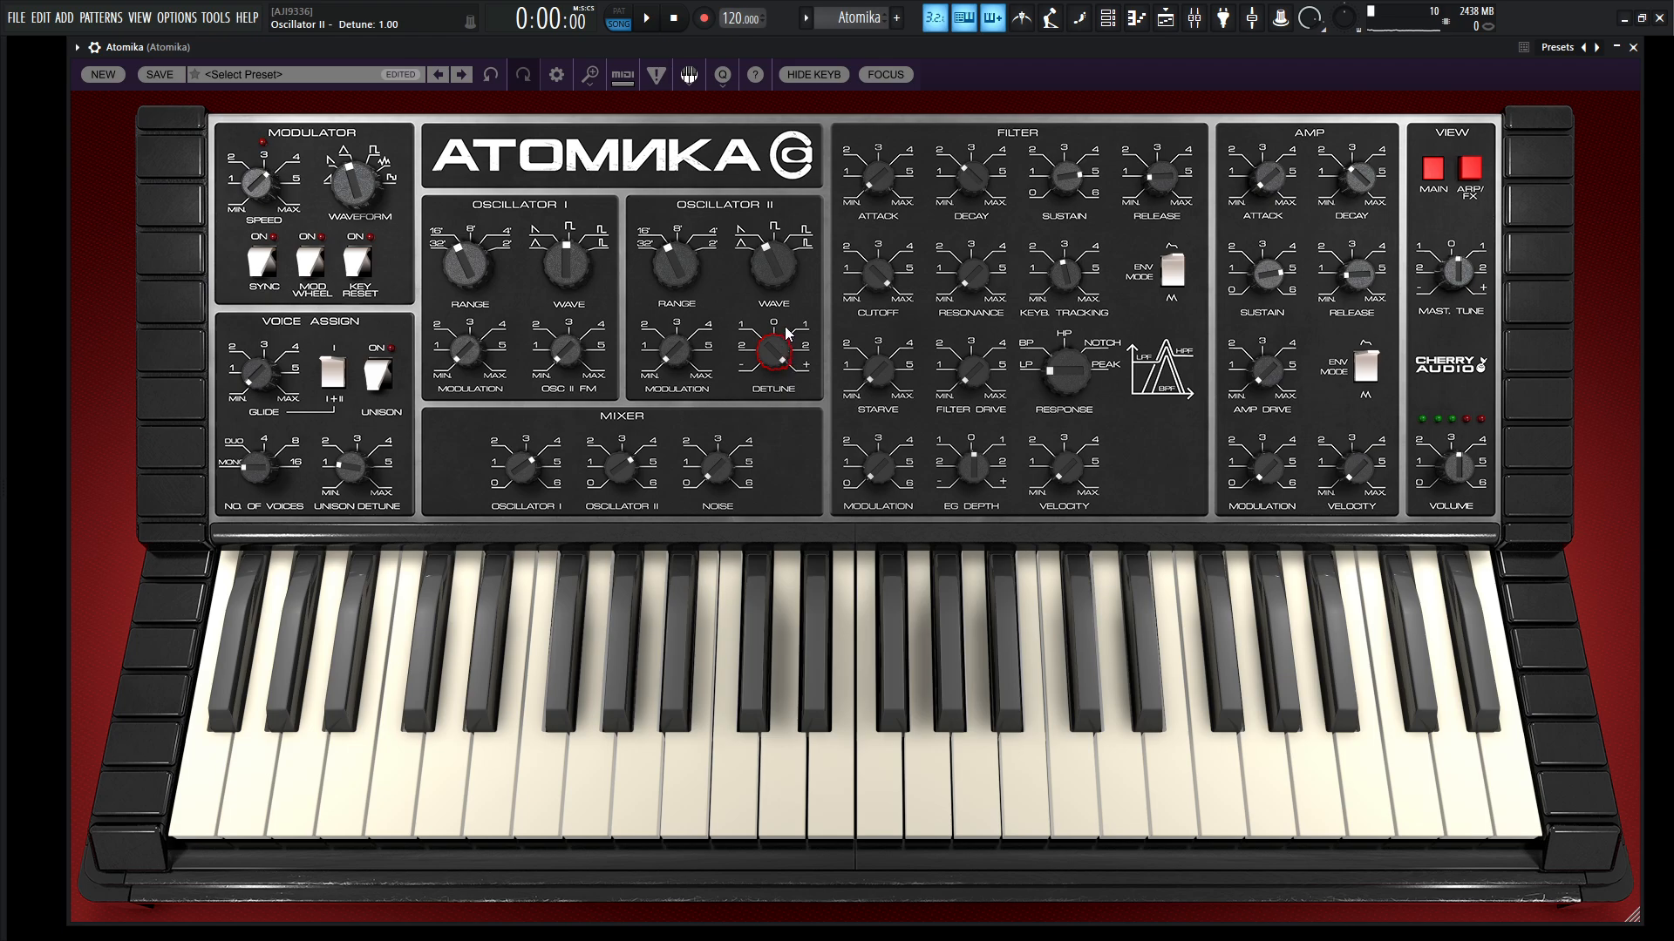
key("v")
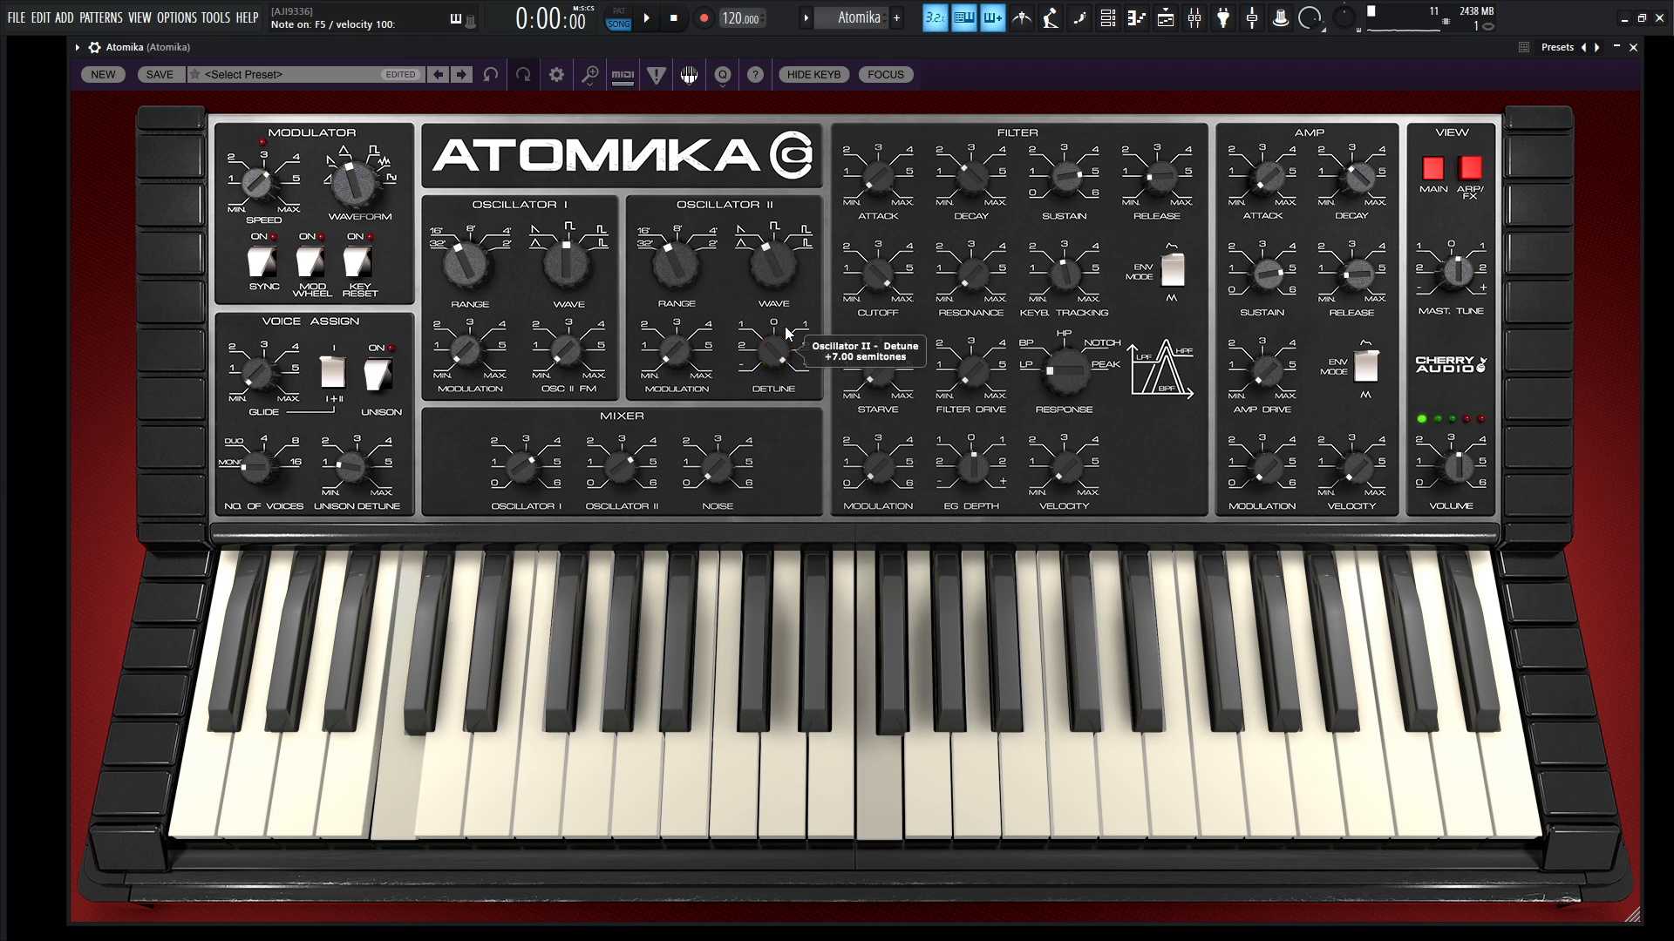
Adjust the number of voices, set the amp release to about 741 ms, and play a phrase to hear it.
left_click_drag(255, 469, 279, 347)
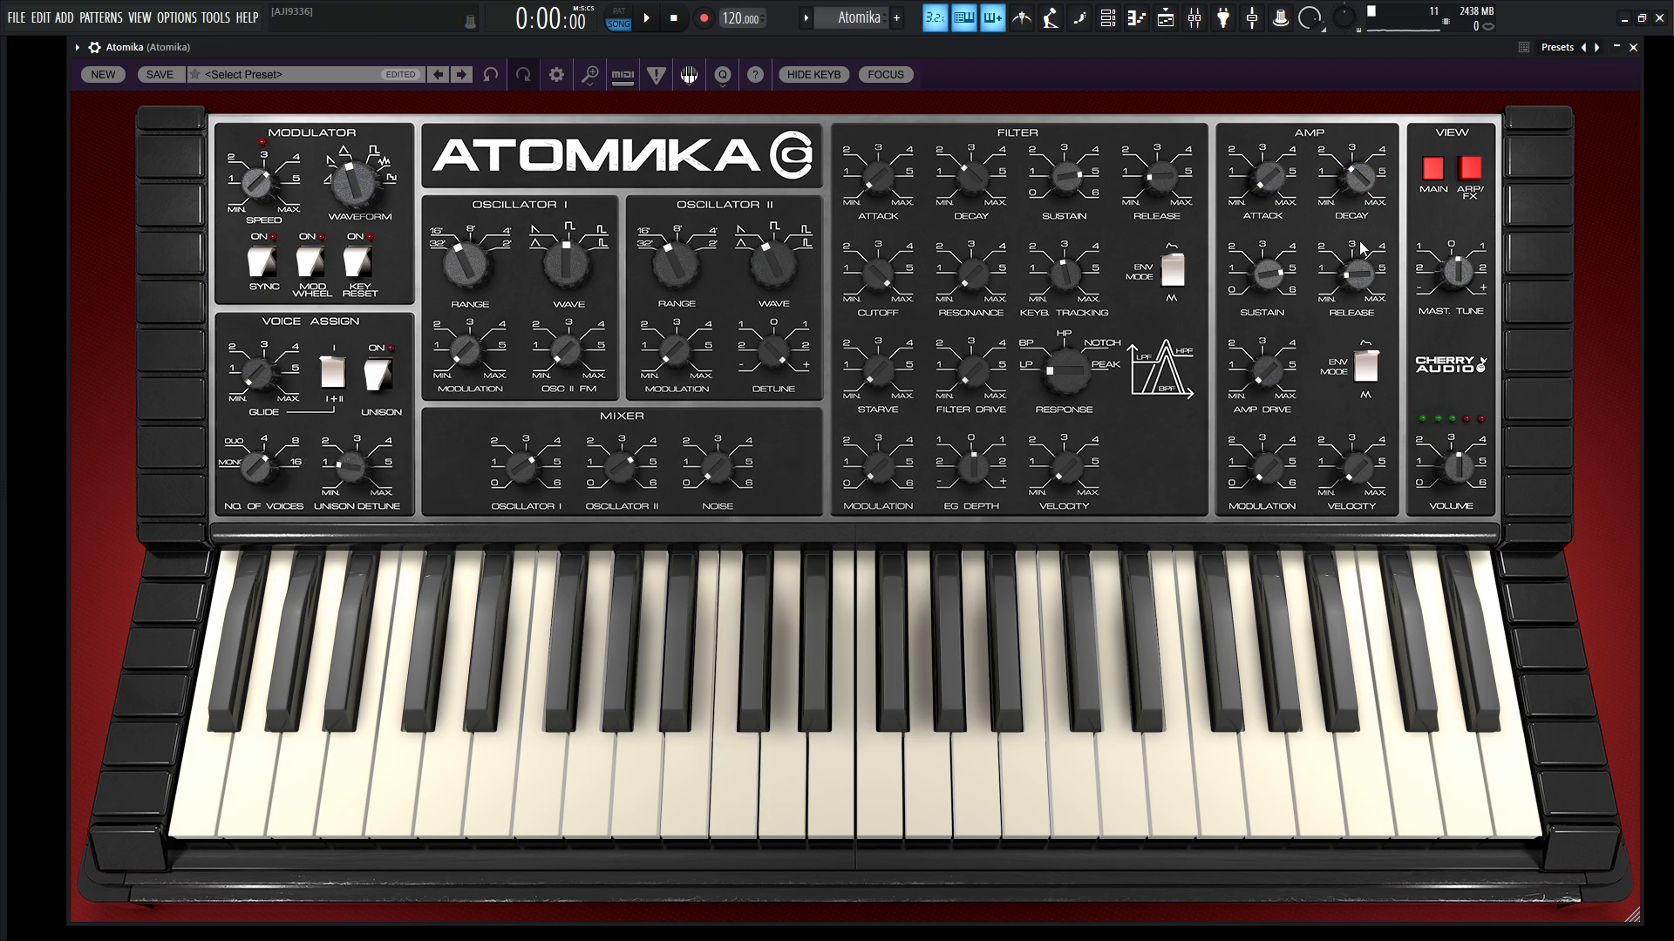
left_click_drag(1367, 278, 1359, 266)
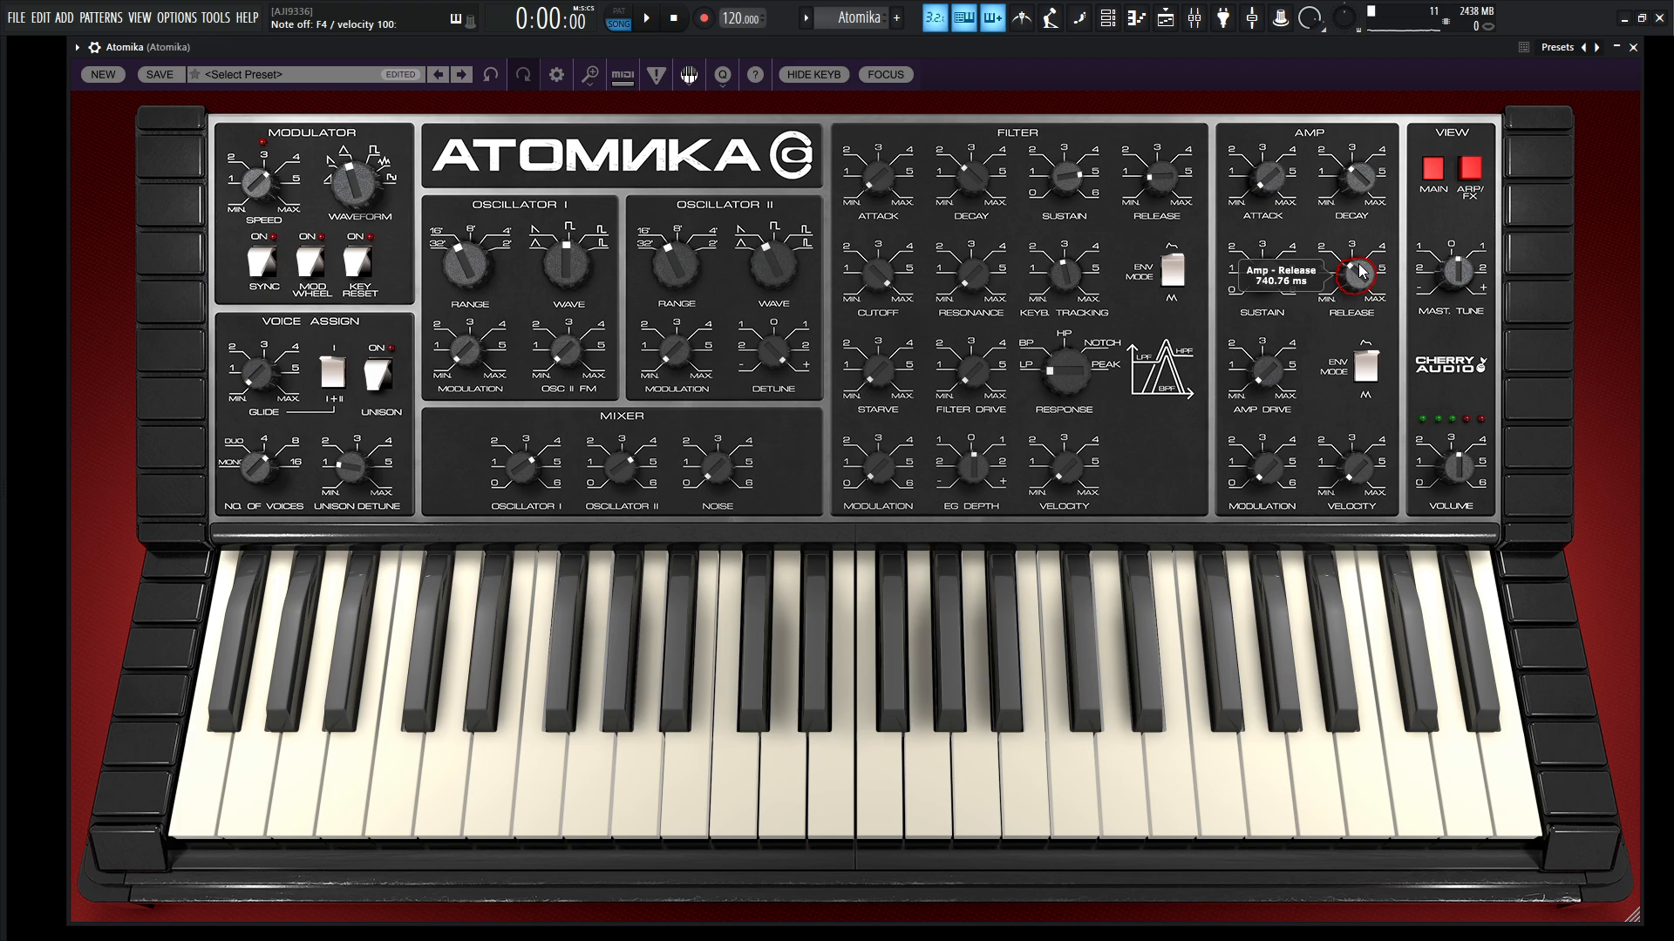
key("v")
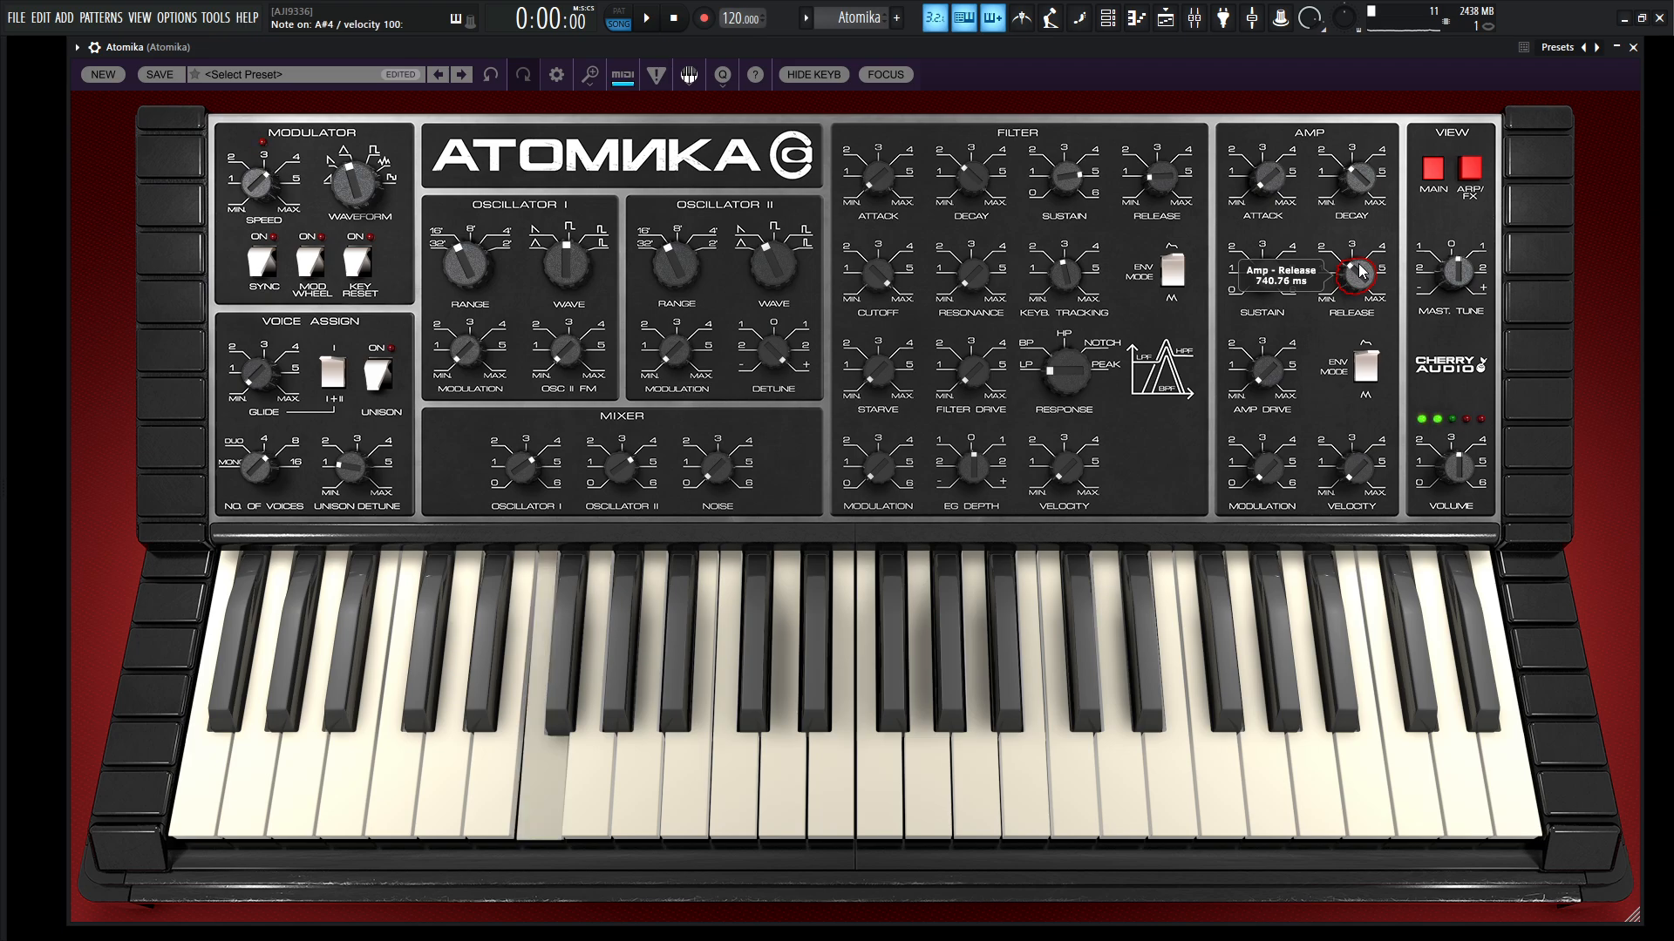
key("h")
key("b")
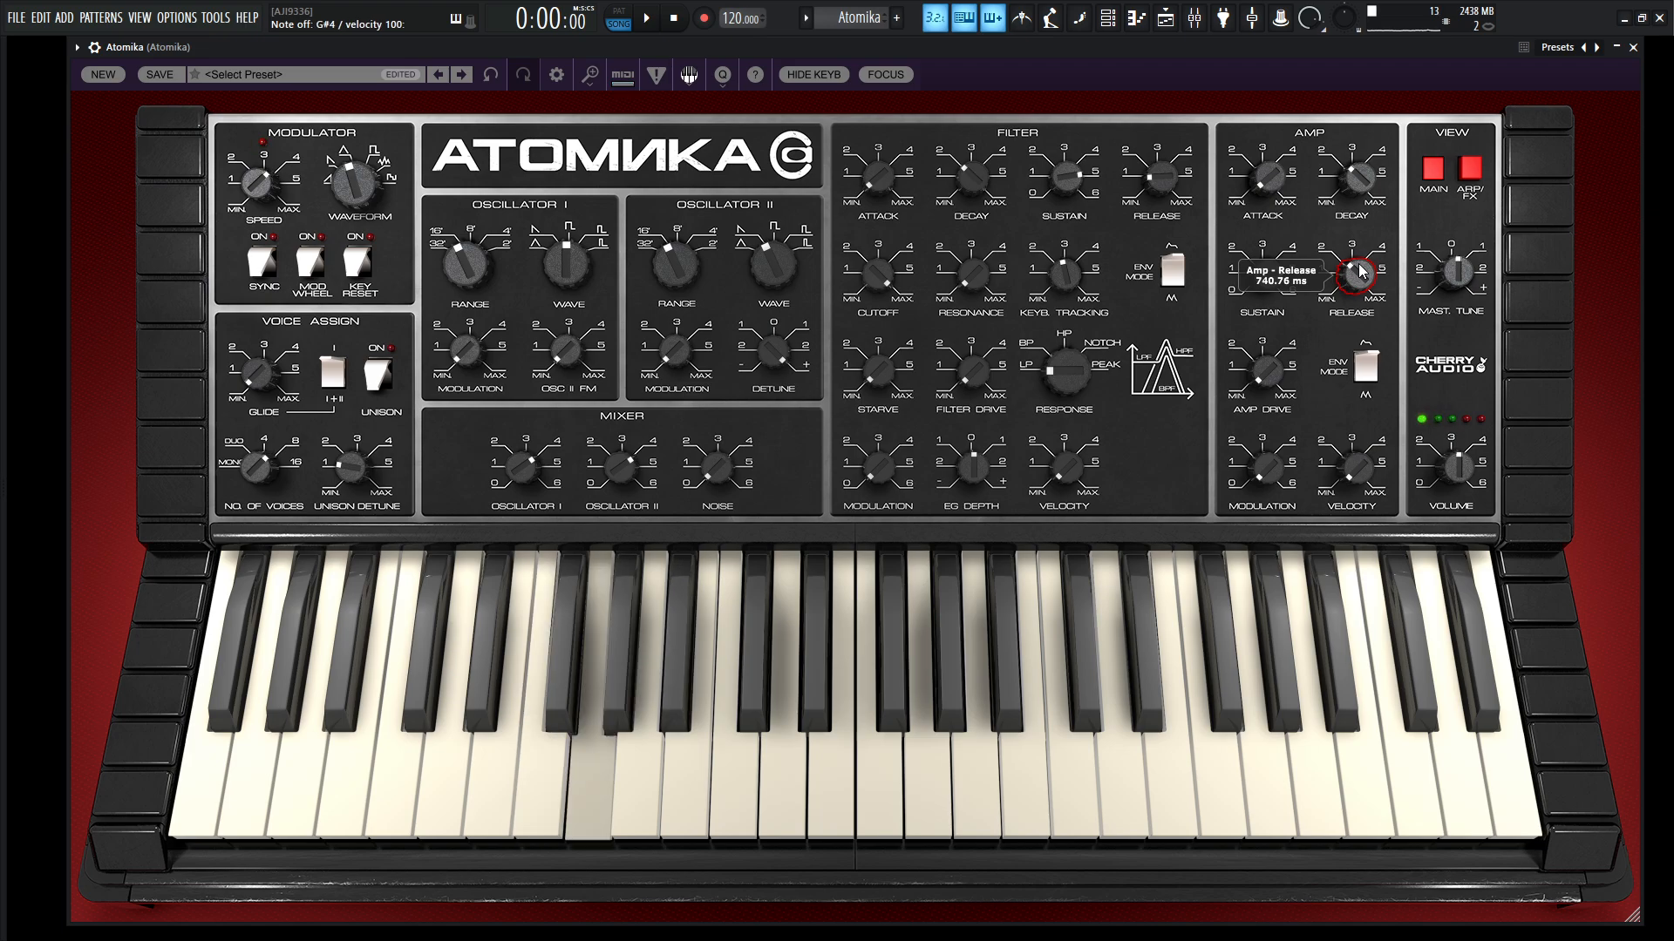
key("v")
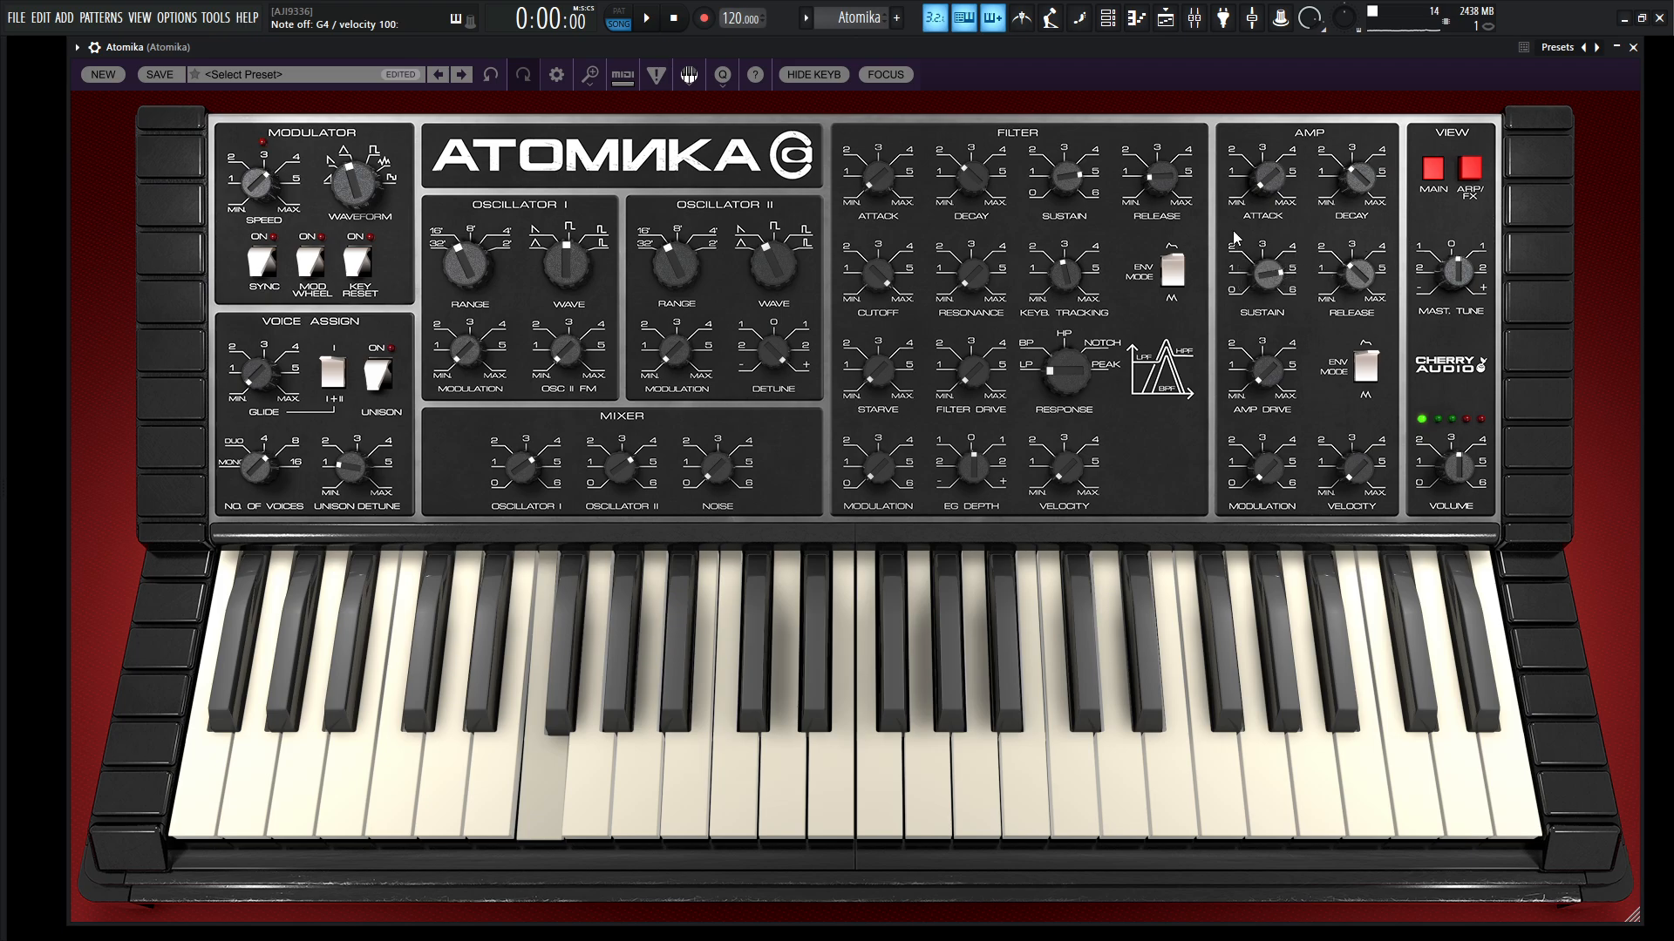
key("h")
key("comma")
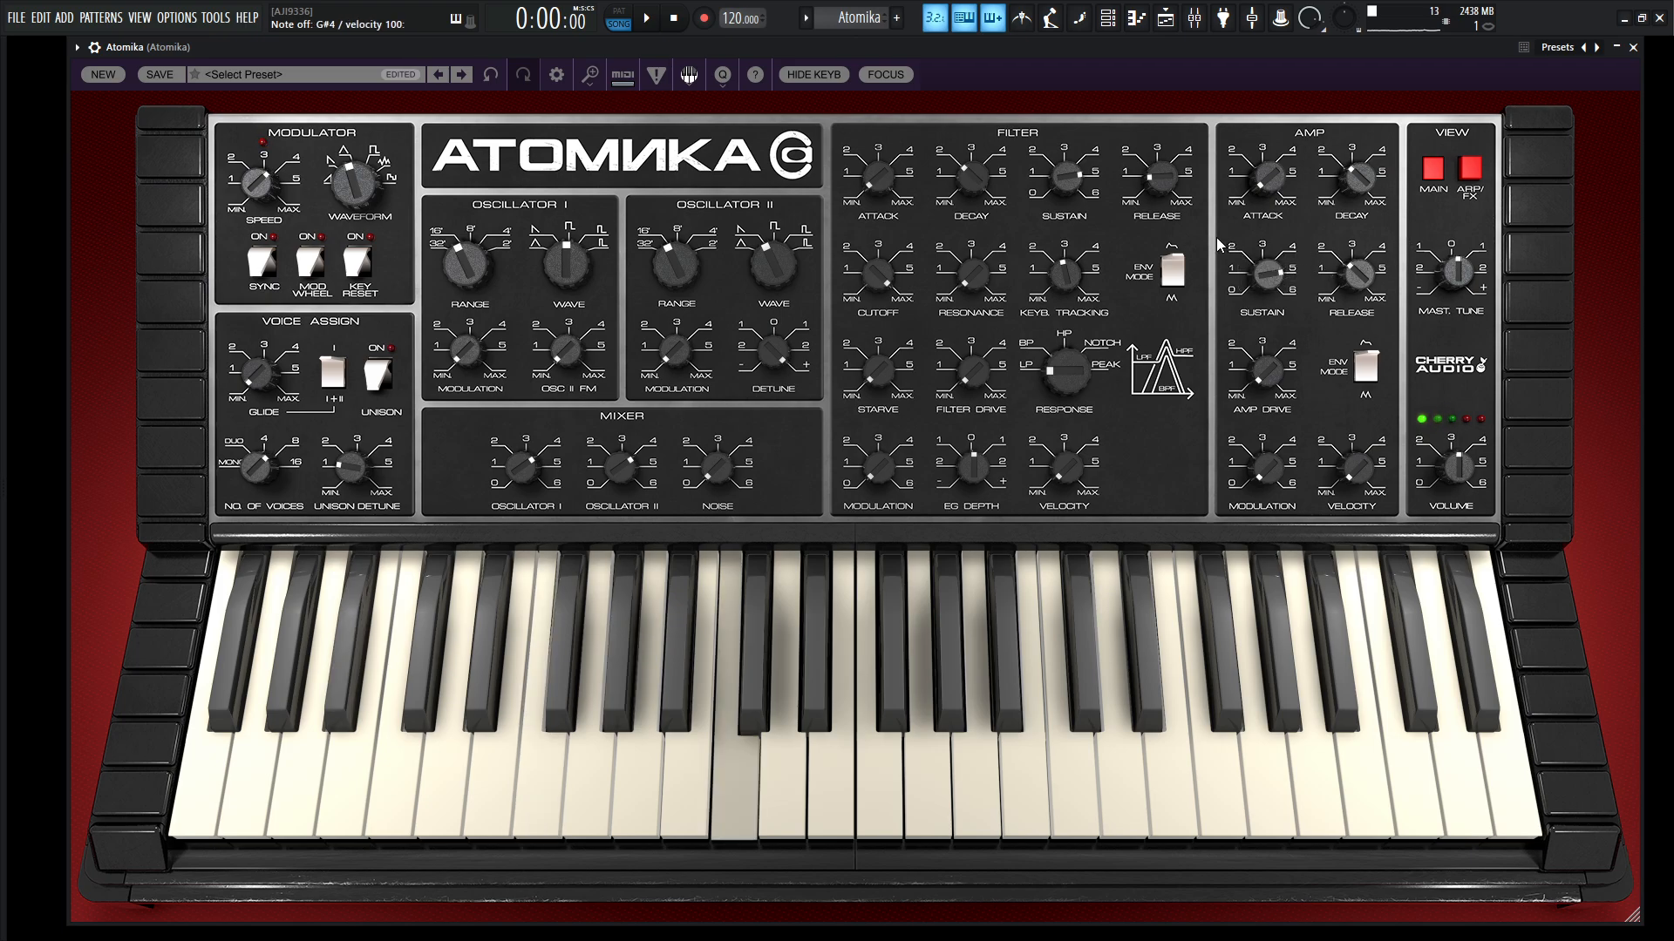
key("v")
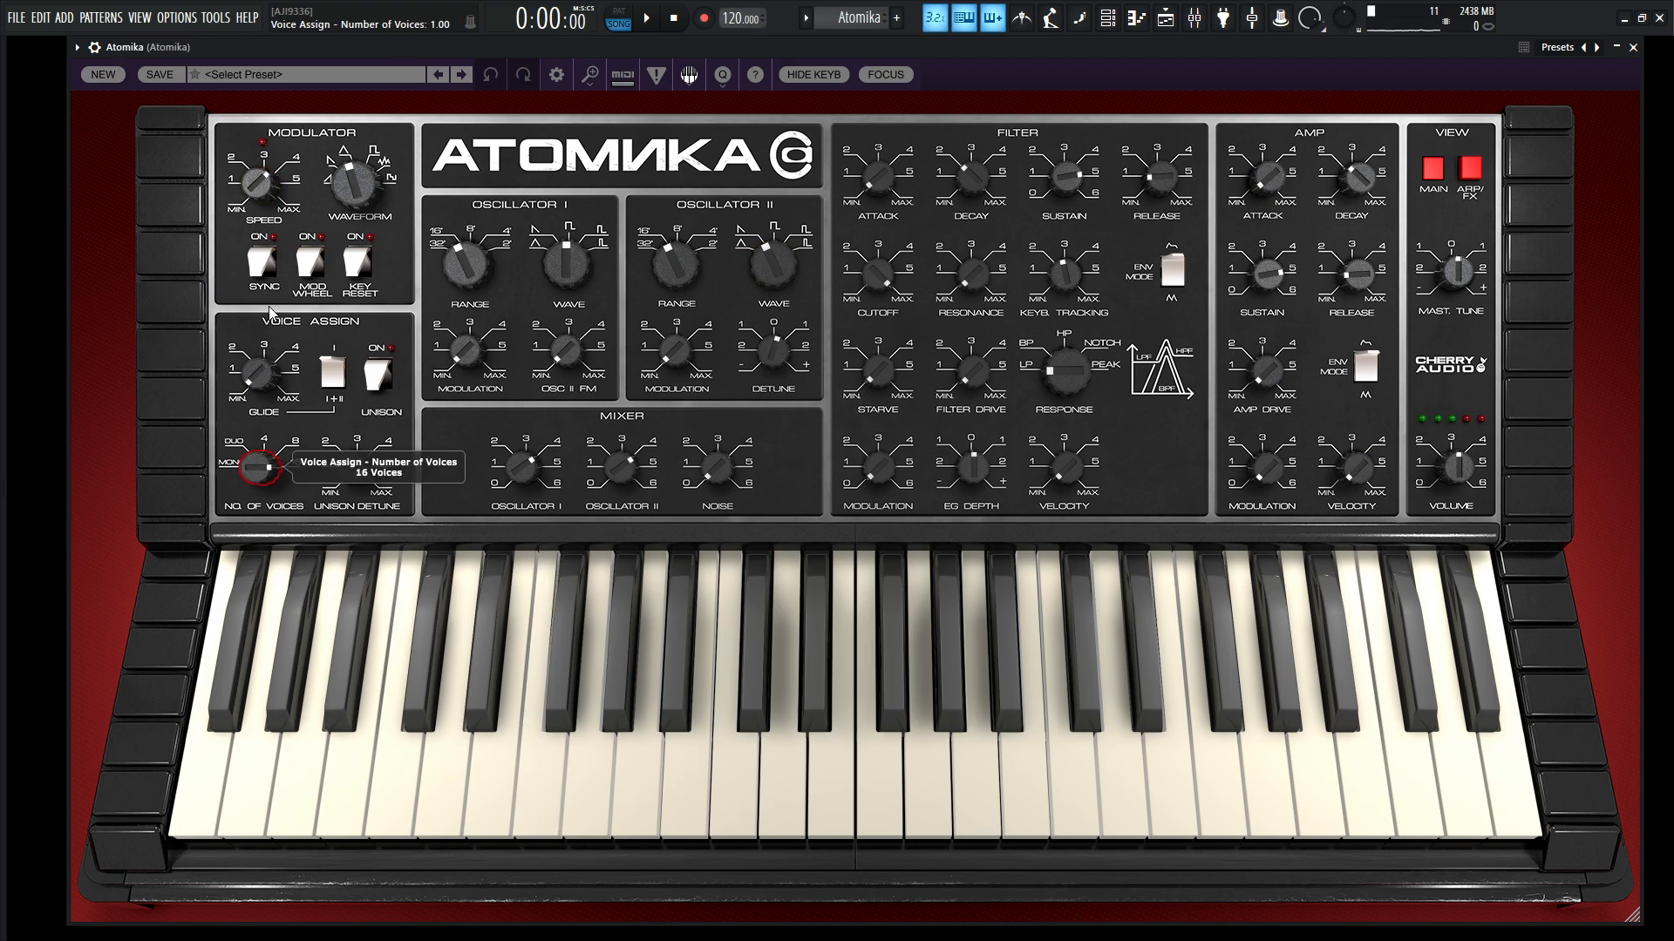
Mute both oscillators in the mixer and raise the noise level to about 67%.
left_click_drag(532, 470, 571, 741)
left_click_drag(625, 472, 673, 813)
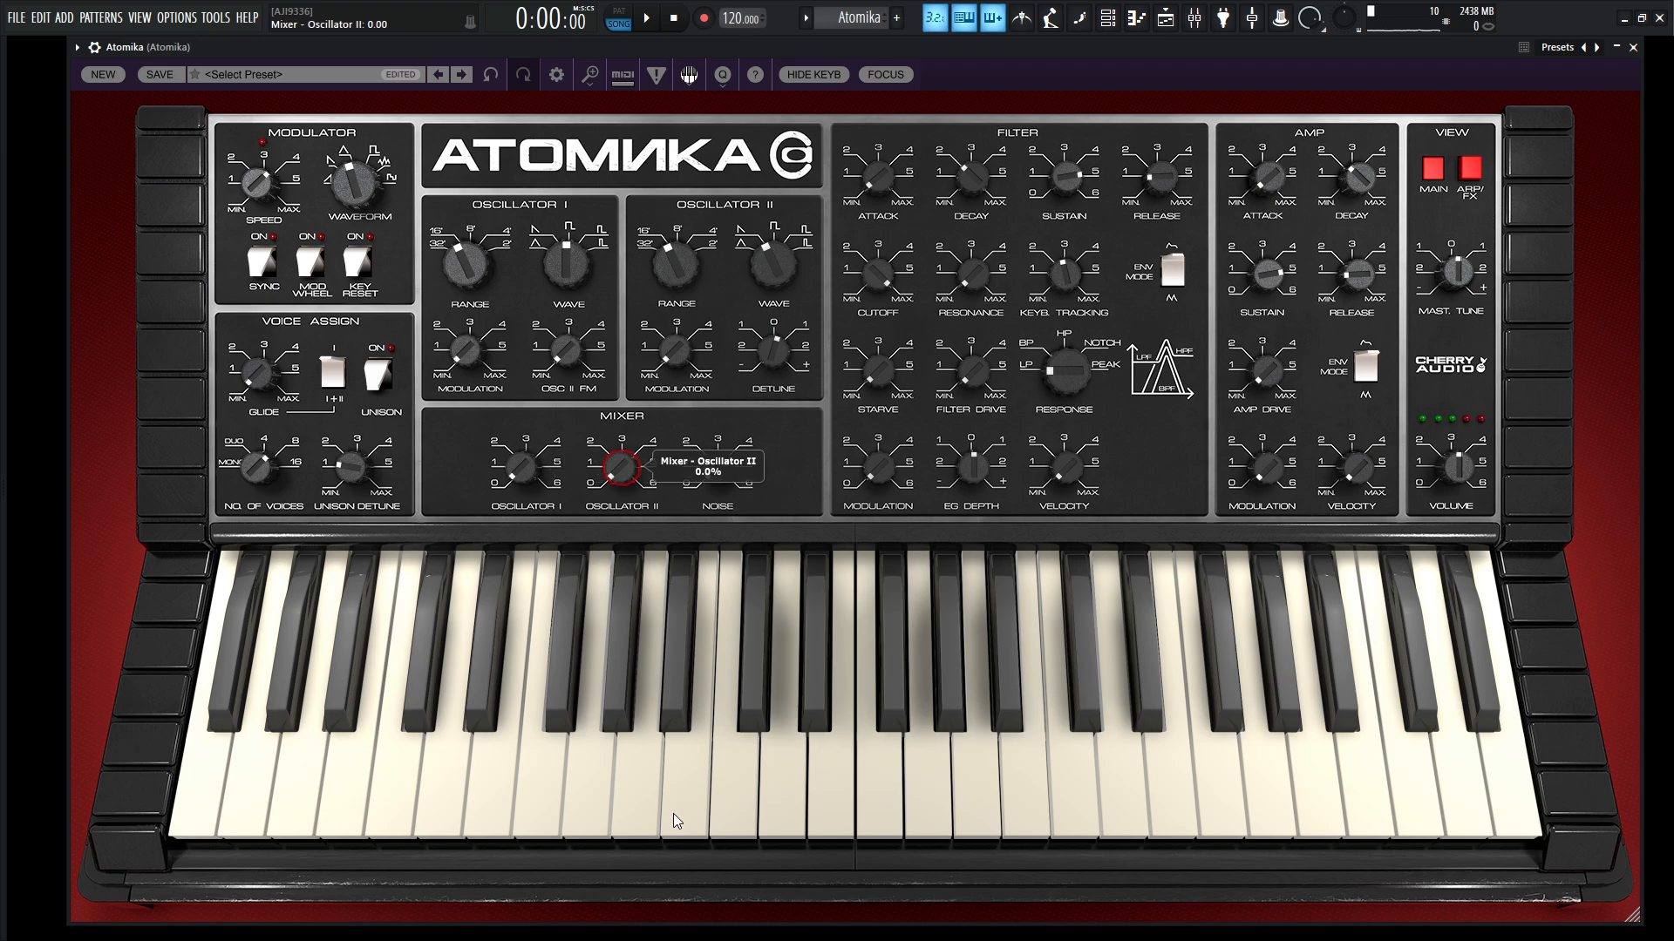
left_click_drag(722, 473, 723, 441)
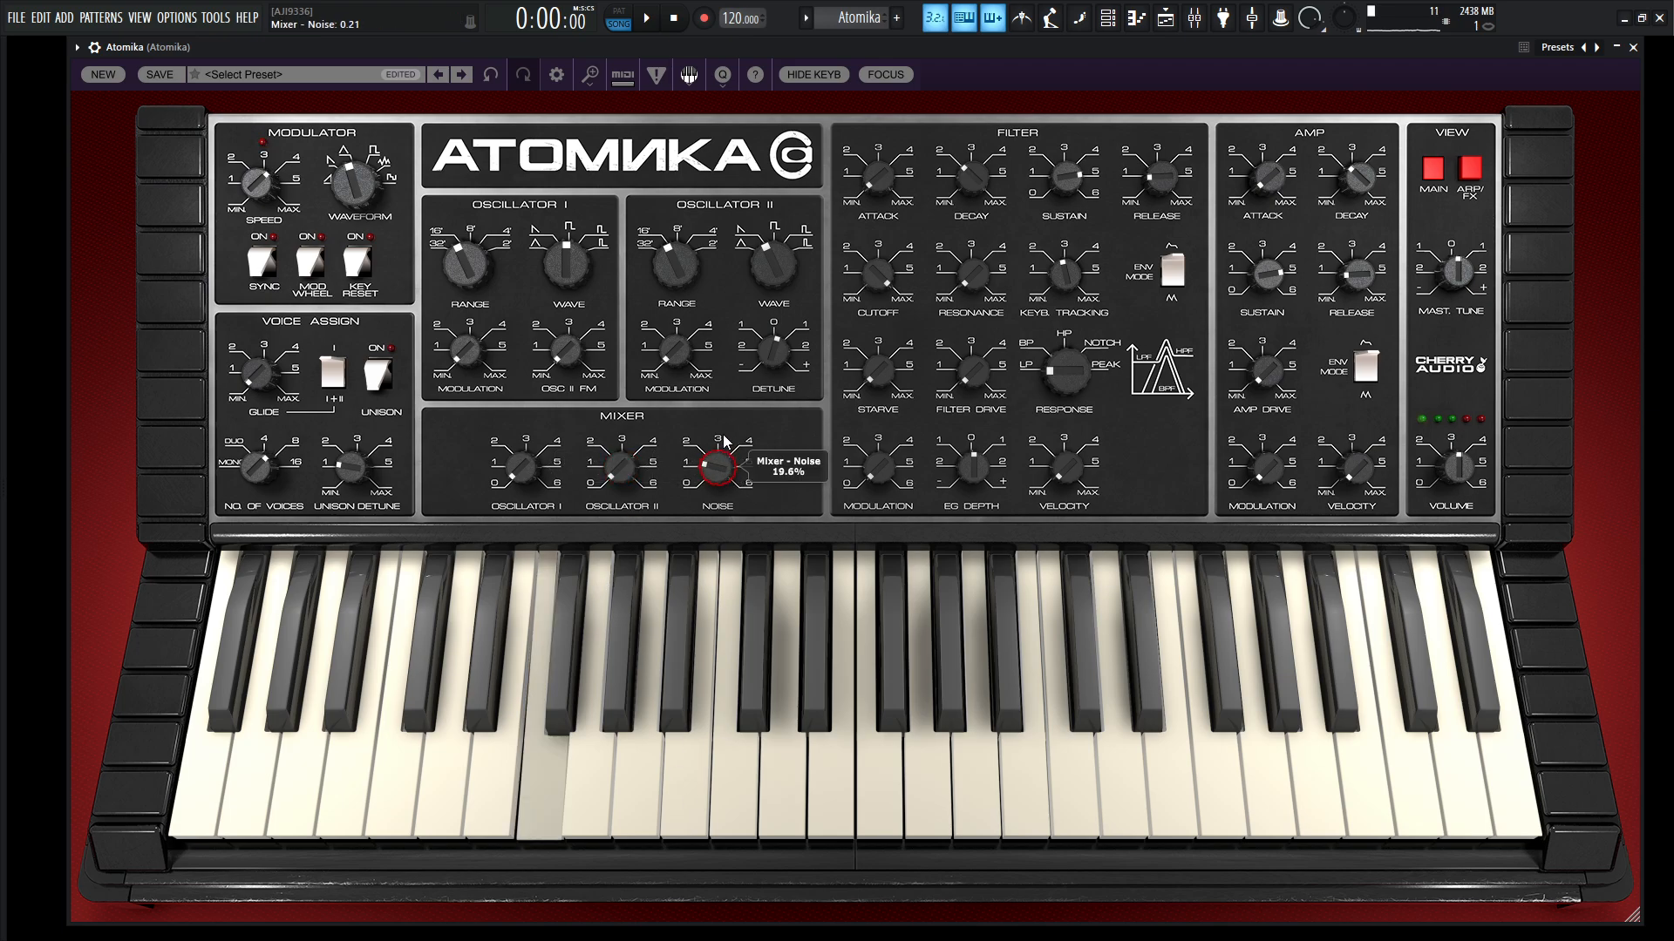
mouse_move(723, 369)
left_mouse_down()
mouse_move(724, 348)
mouse_move(730, 379)
left_mouse_up()
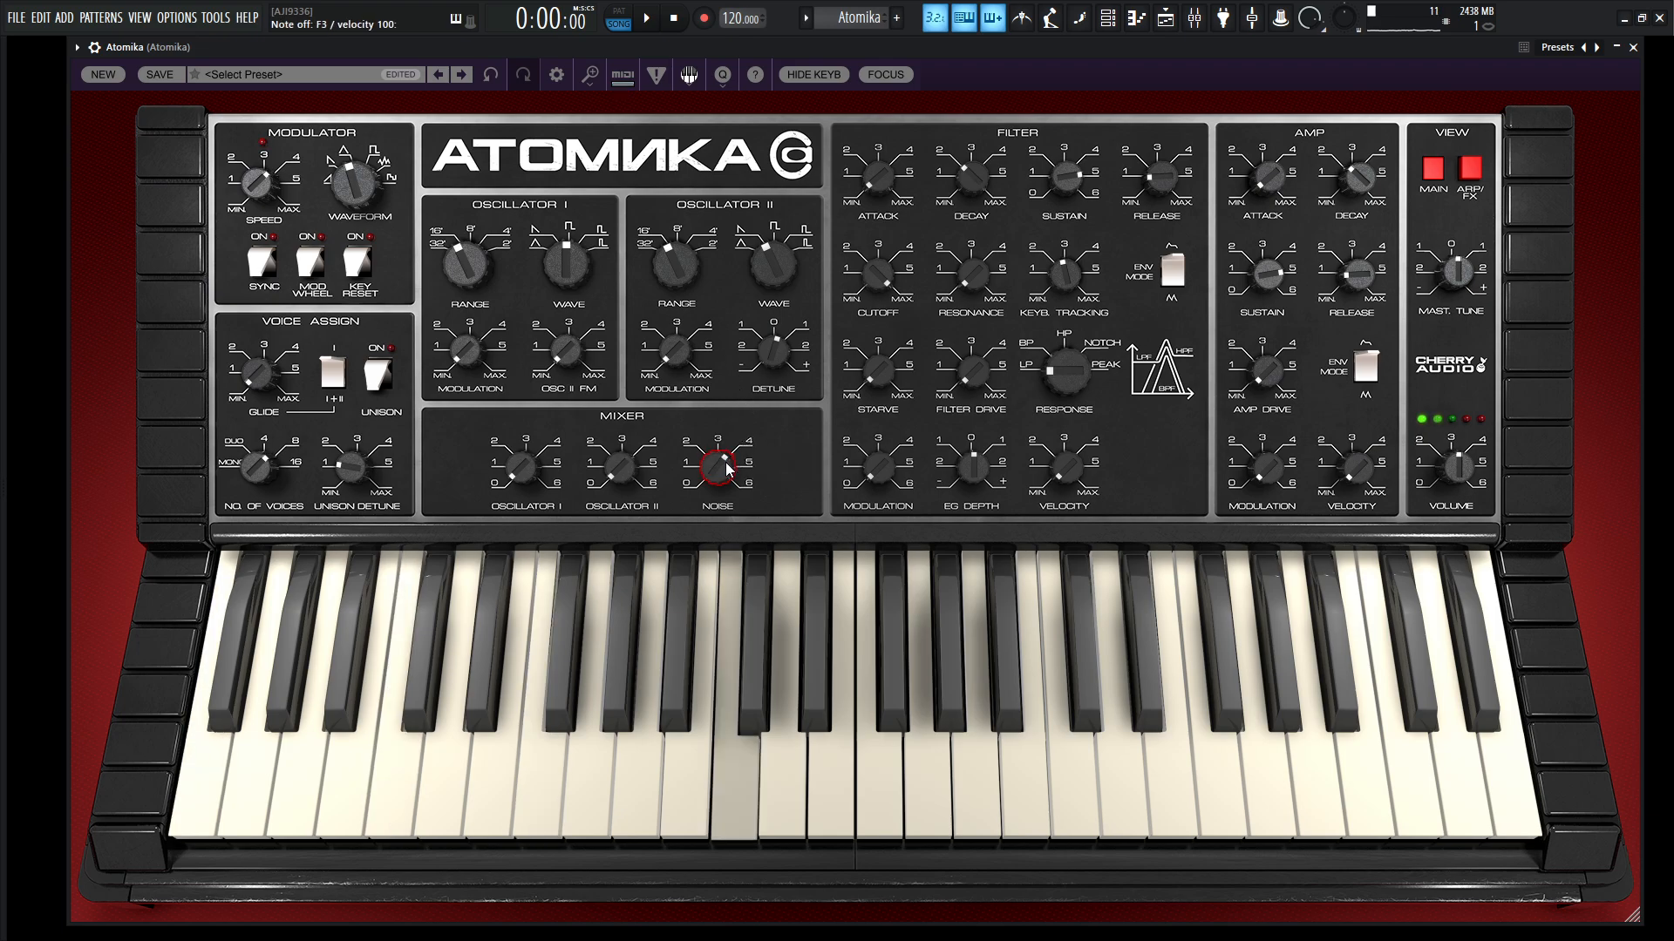
left_click_drag(725, 462, 728, 466)
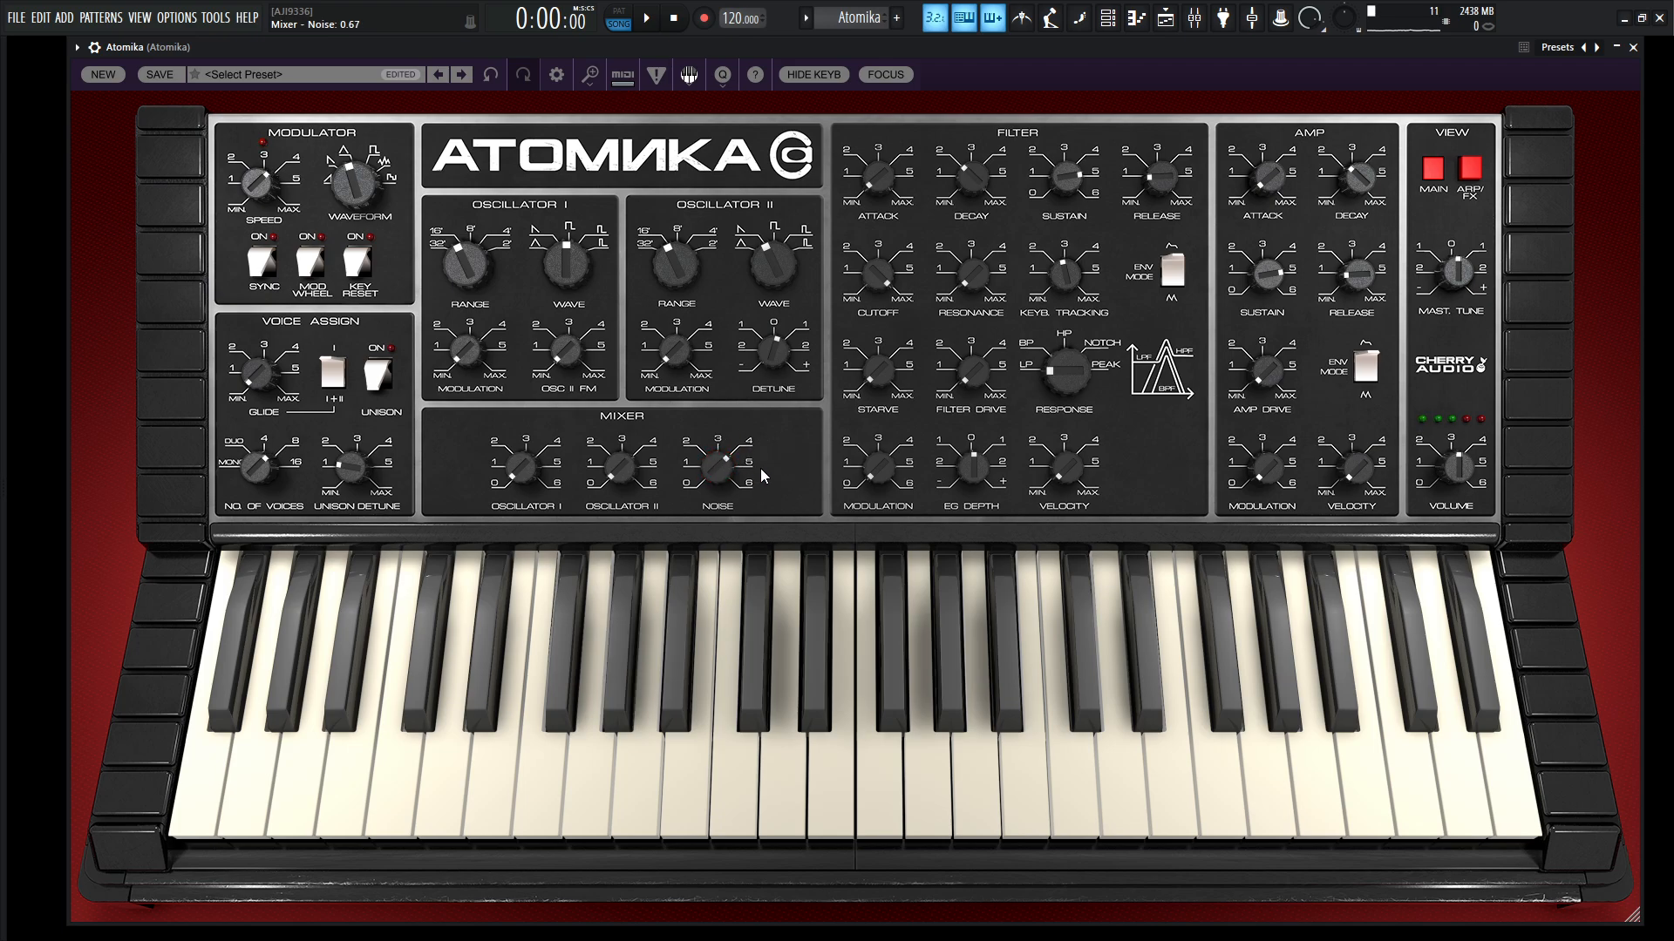
Turn the mixer's noise down to zero and bring oscillator I's level back up while playing notes.
left_click_drag(724, 469, 723, 533)
key("v")
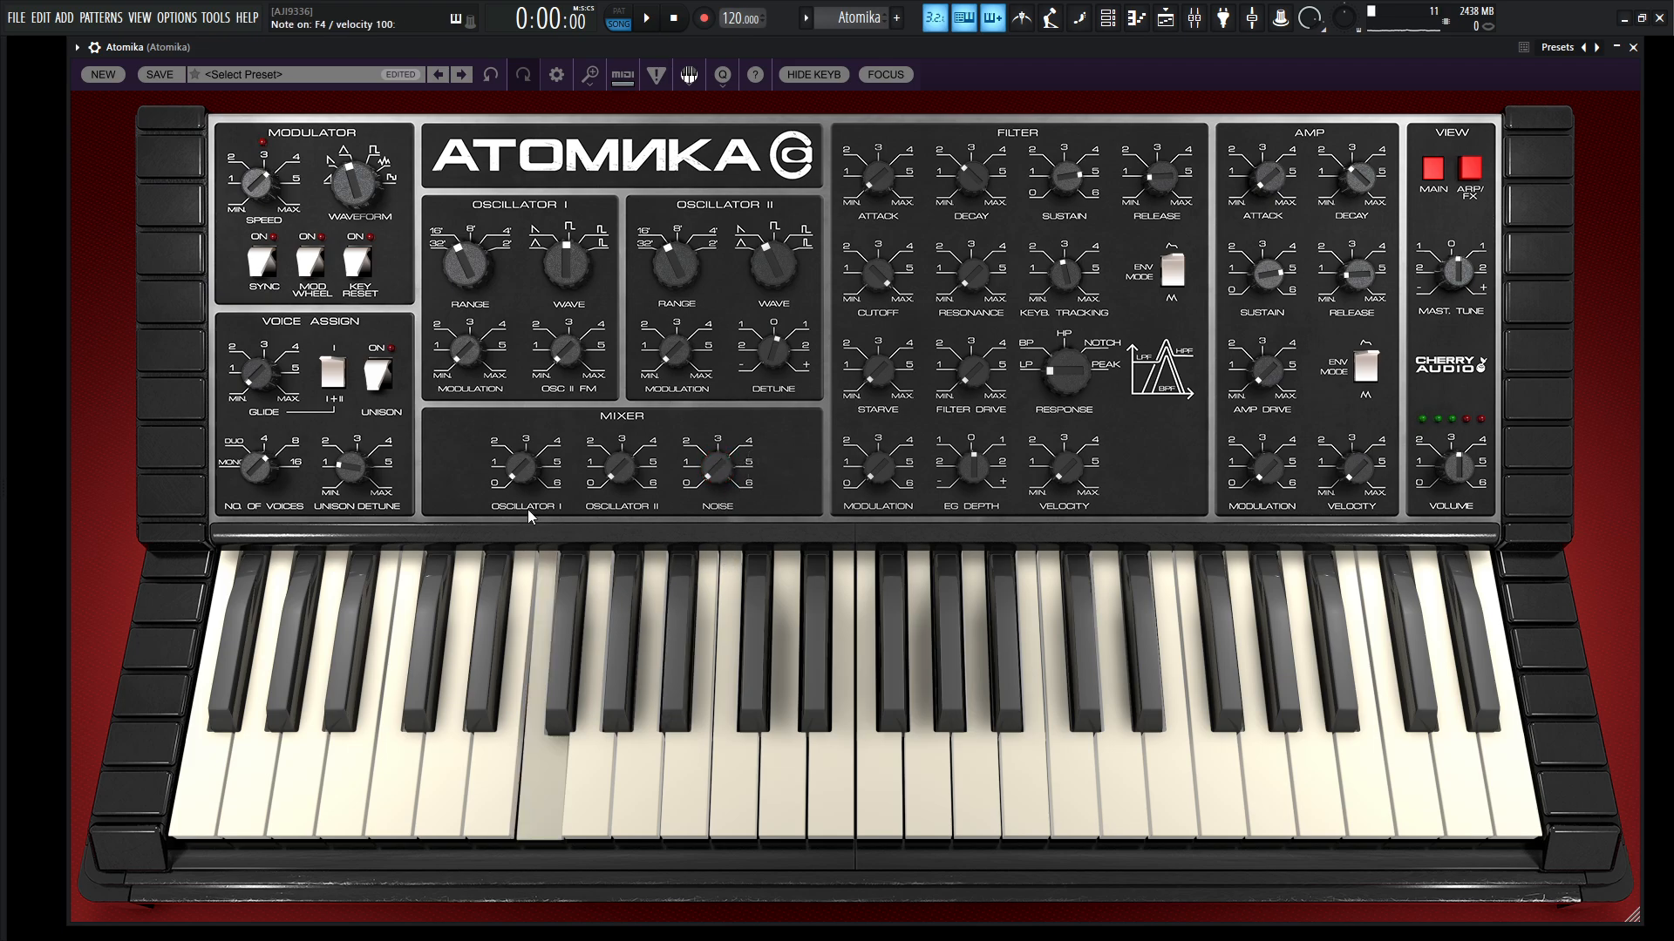
left_click_drag(525, 479, 529, 401)
key("comma")
key("j")
key("h")
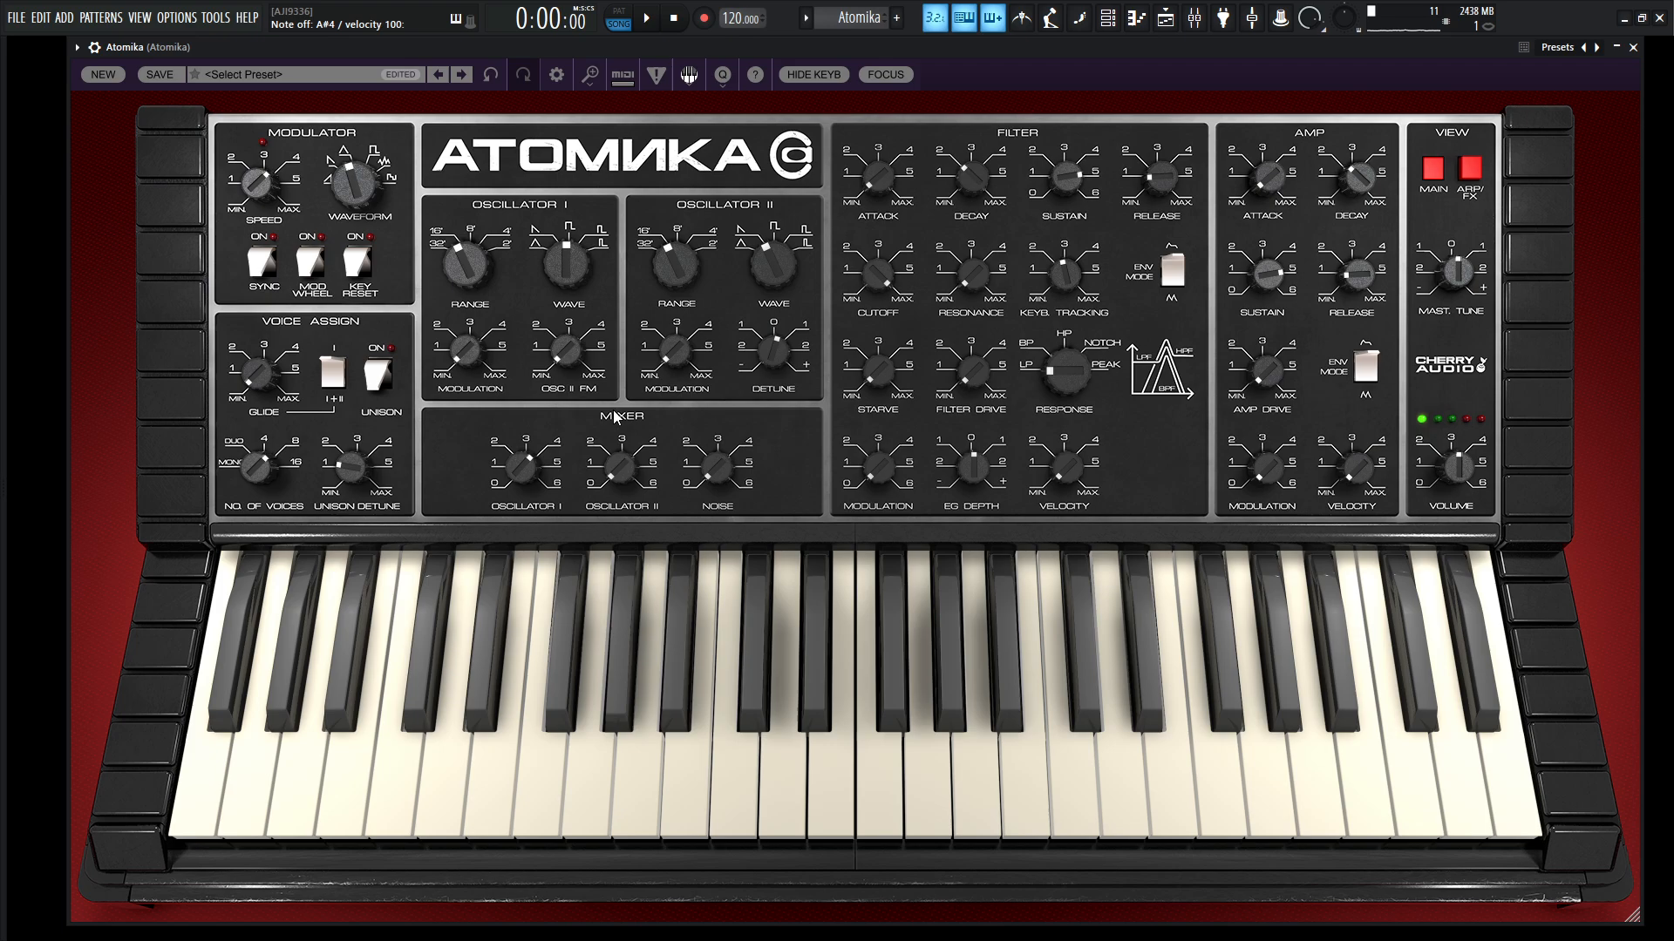
Lower oscillator I's range to 32' while playing a low phrase.
key("v")
key("j")
key("comma")
key("v")
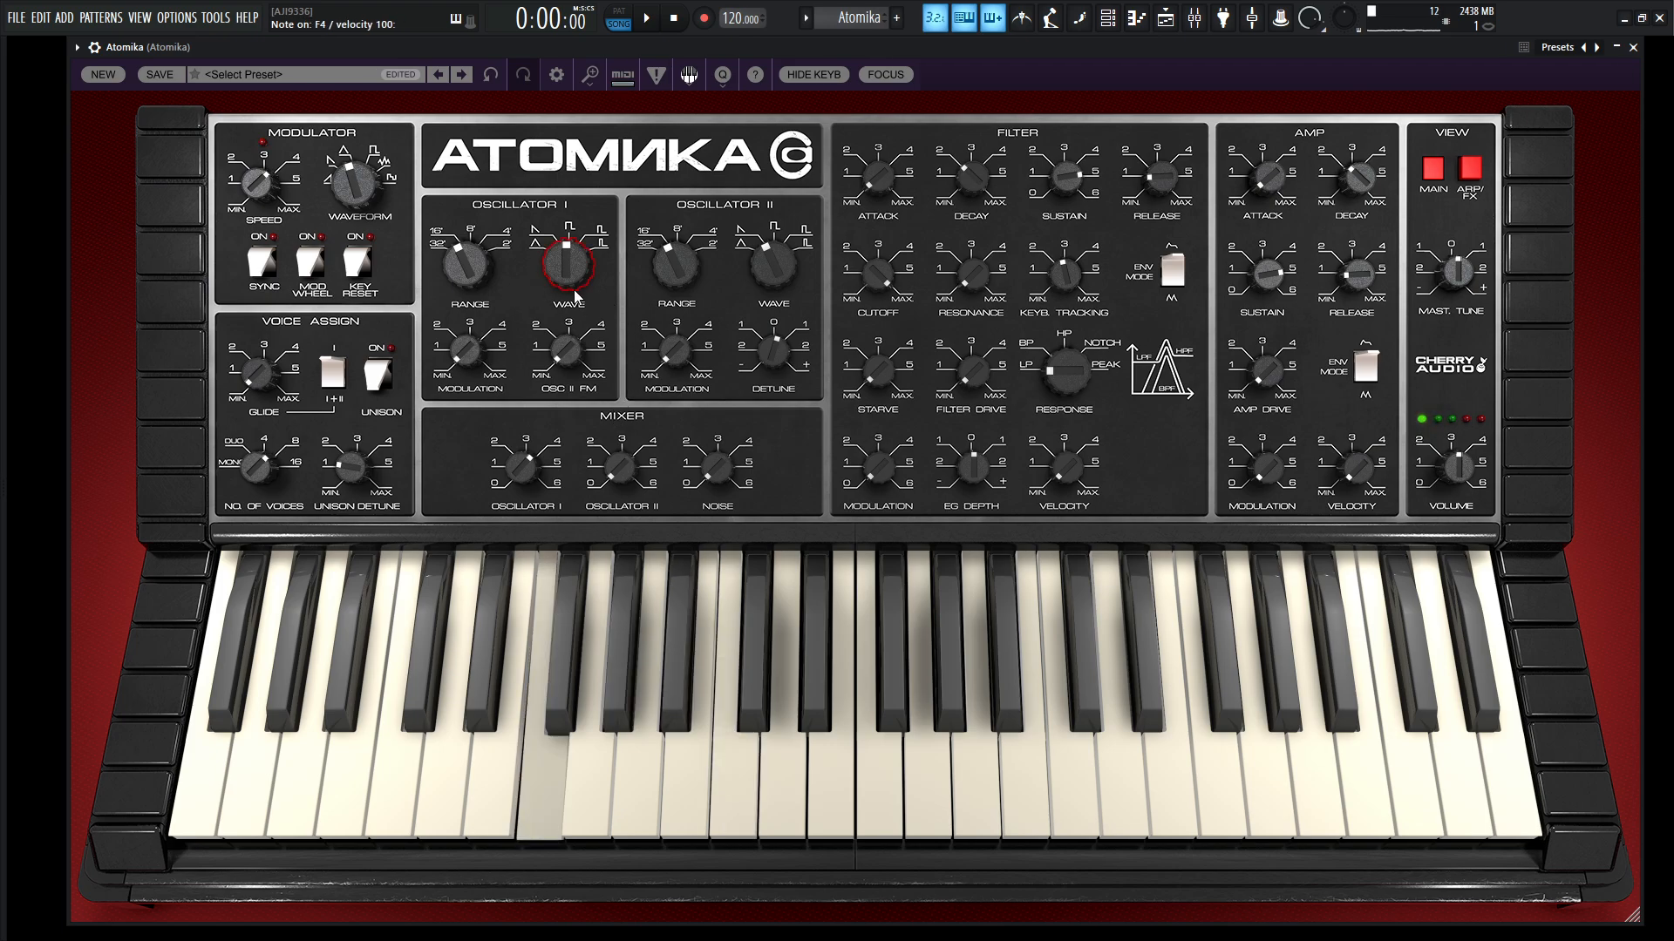
key("comma")
key("h")
key("v")
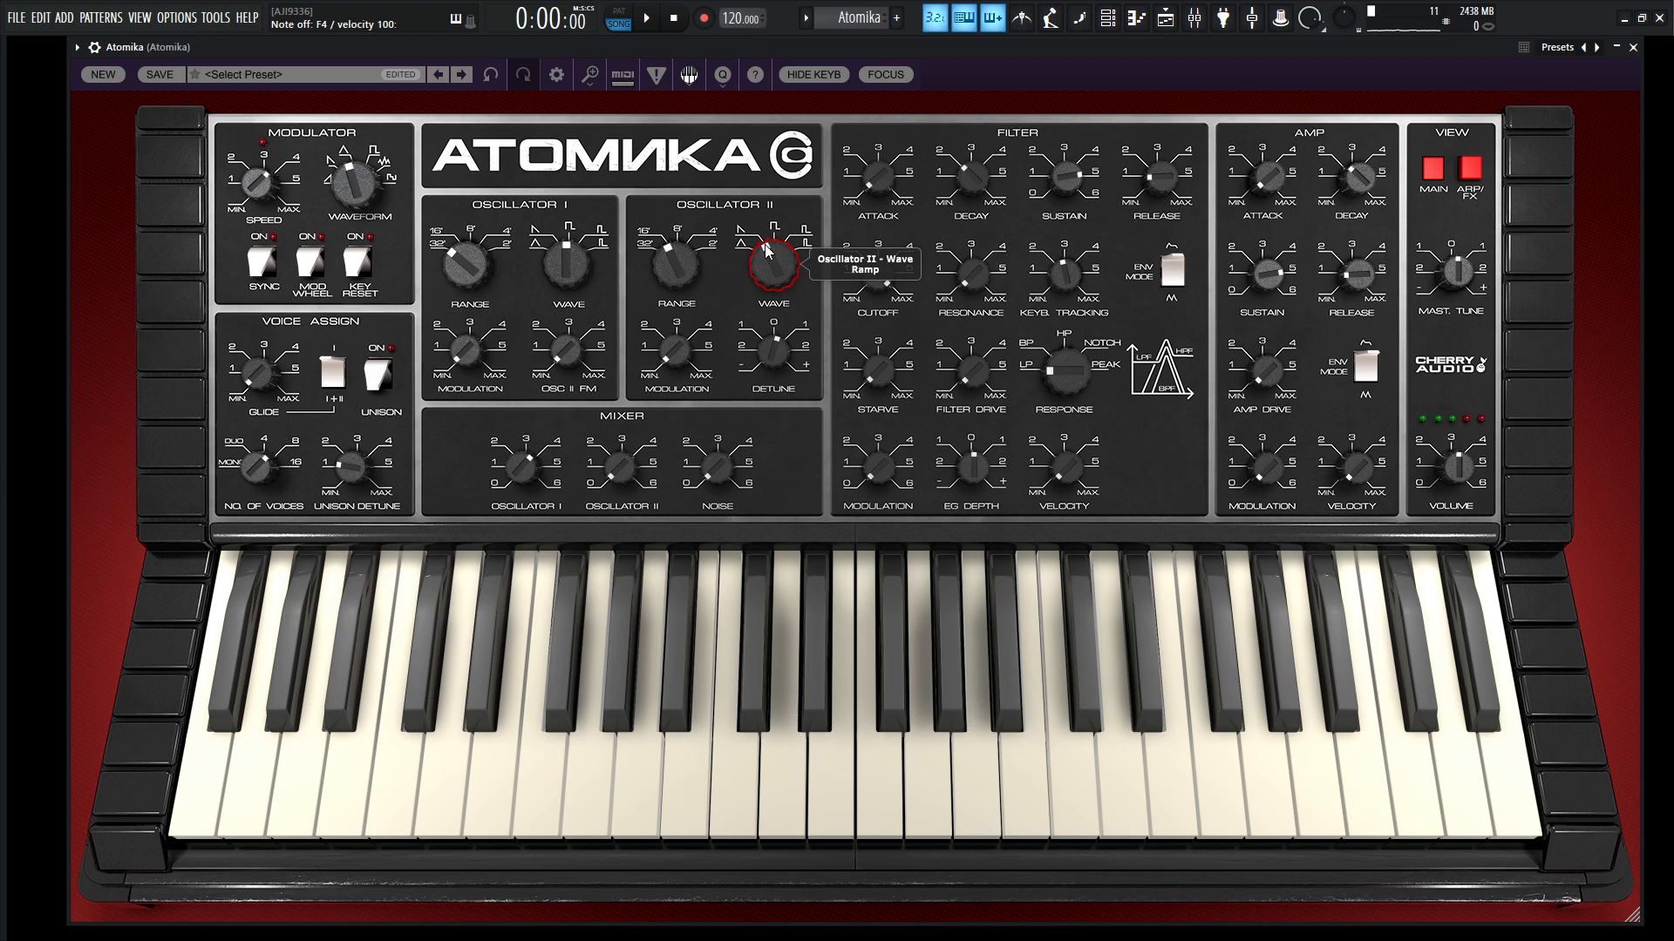
key("v")
Bring oscillator II back into the mixer, raise both oscillators' levels further, and play a phrase with the blend.
left_click_drag(623, 477, 630, 350)
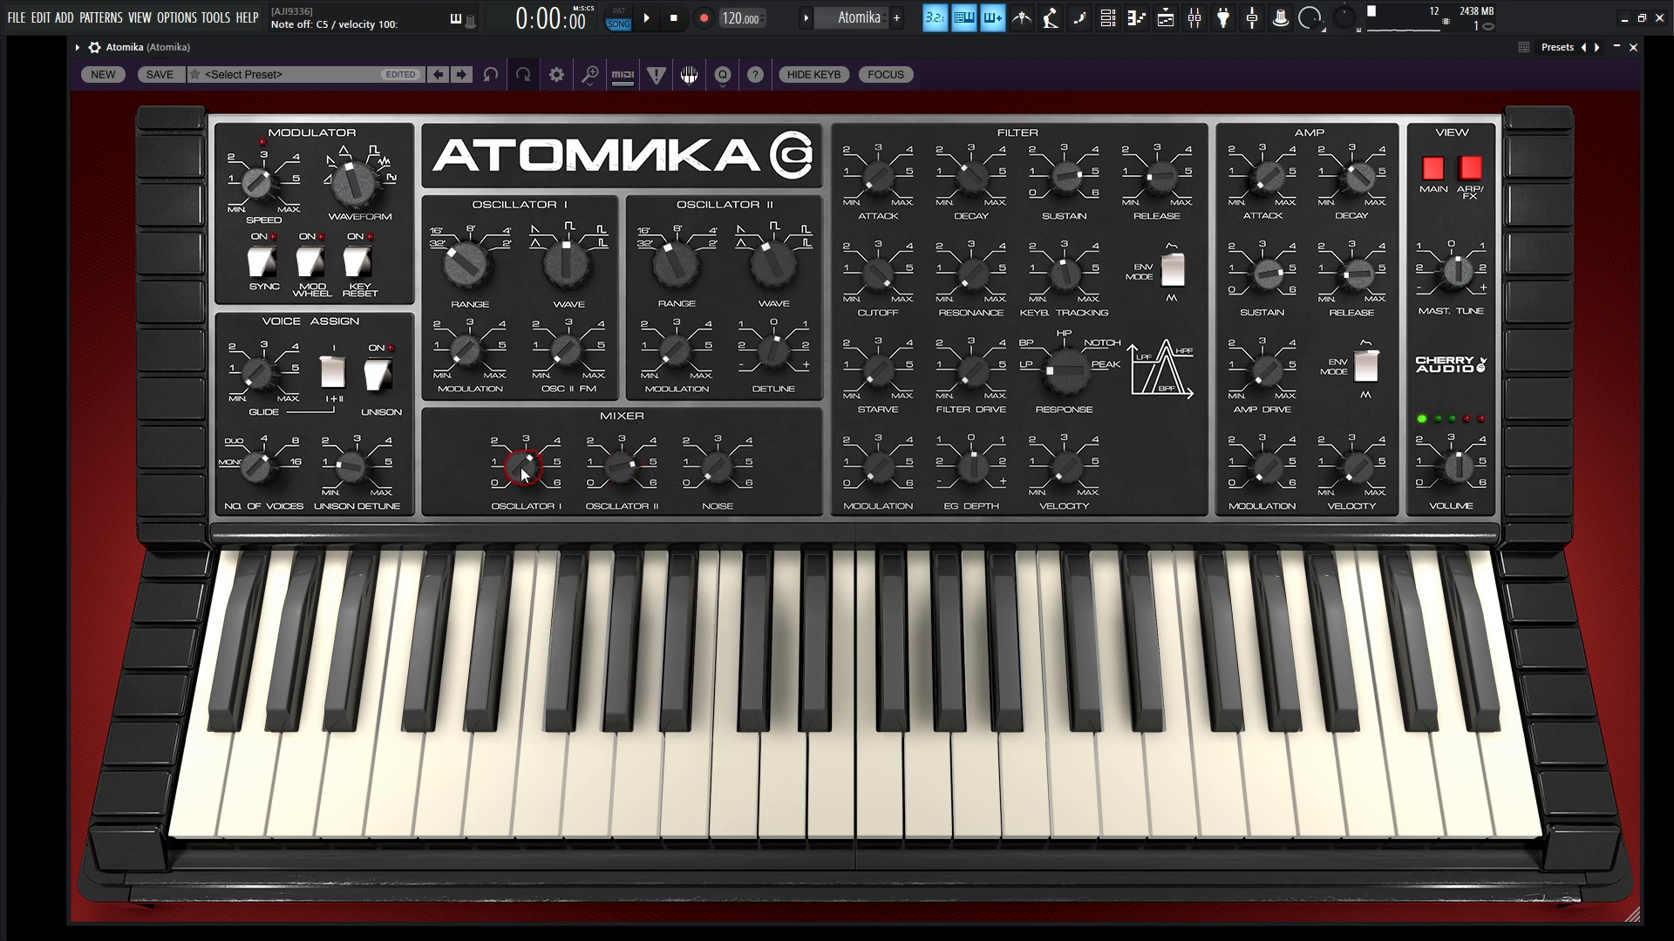
left_click_drag(523, 468, 520, 437)
left_click_drag(631, 465, 626, 429)
key("l")
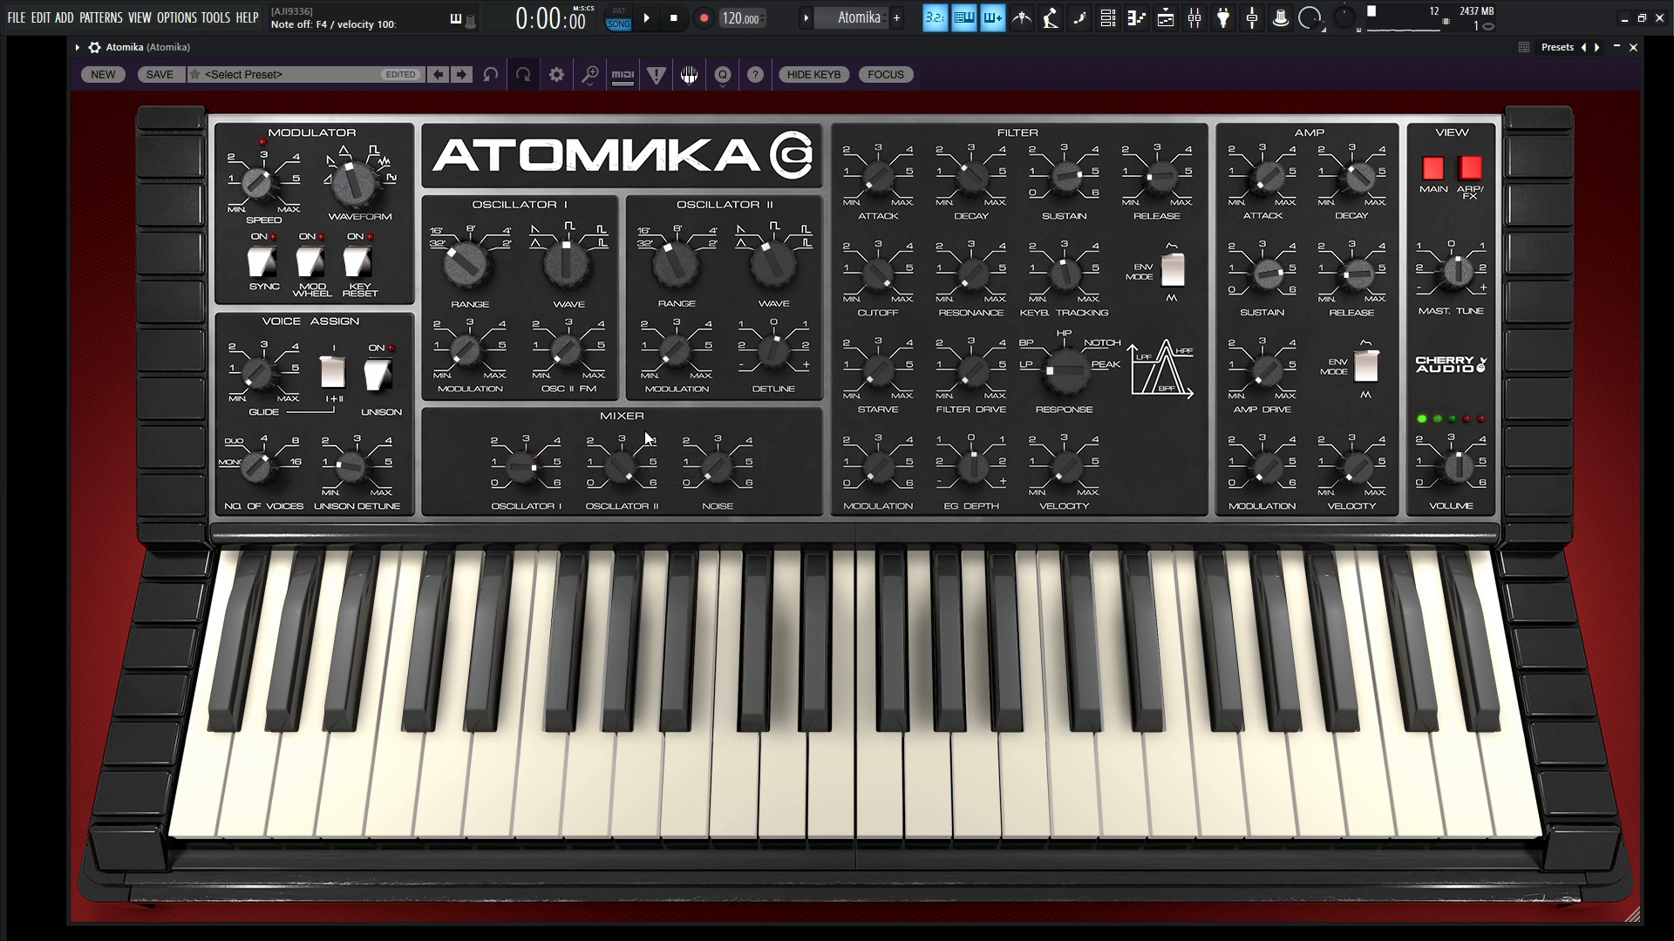
key("j")
key("h")
key("j")
key("l")
key("v")
Add a little noise to the mix at about 9%.
left_click_drag(721, 460, 721, 445)
key("comma")
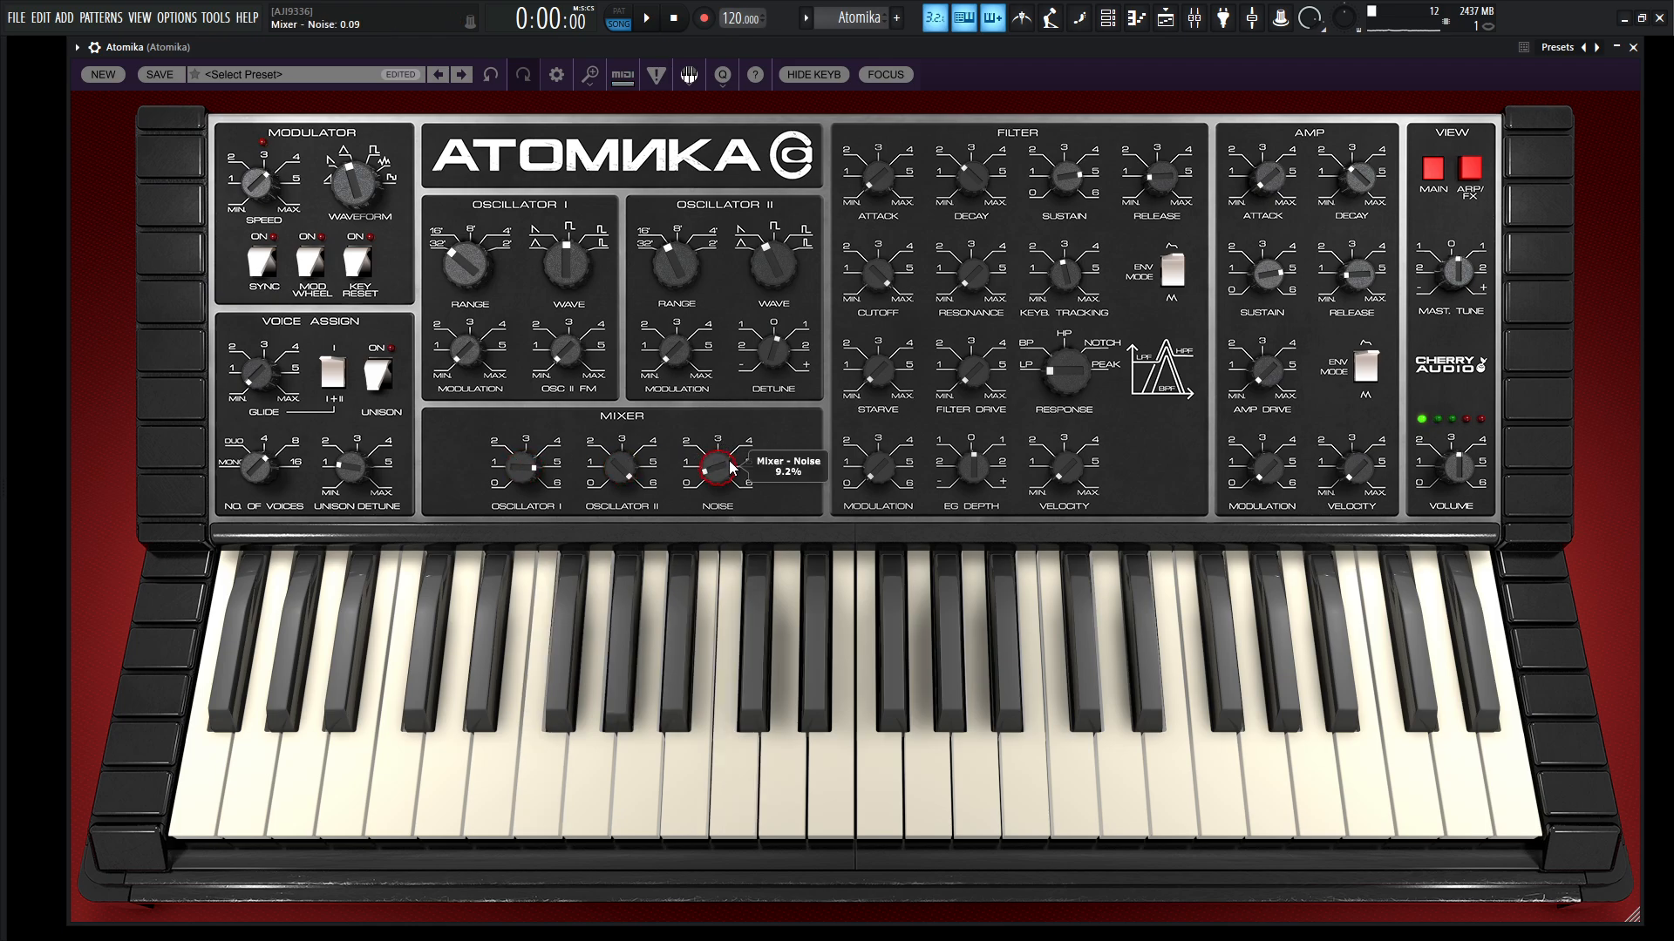
key("v")
Set the amp drive to about 41% while playing notes to judge the distortion.
left_click_drag(1270, 376, 1270, 343)
key("comma")
key("h")
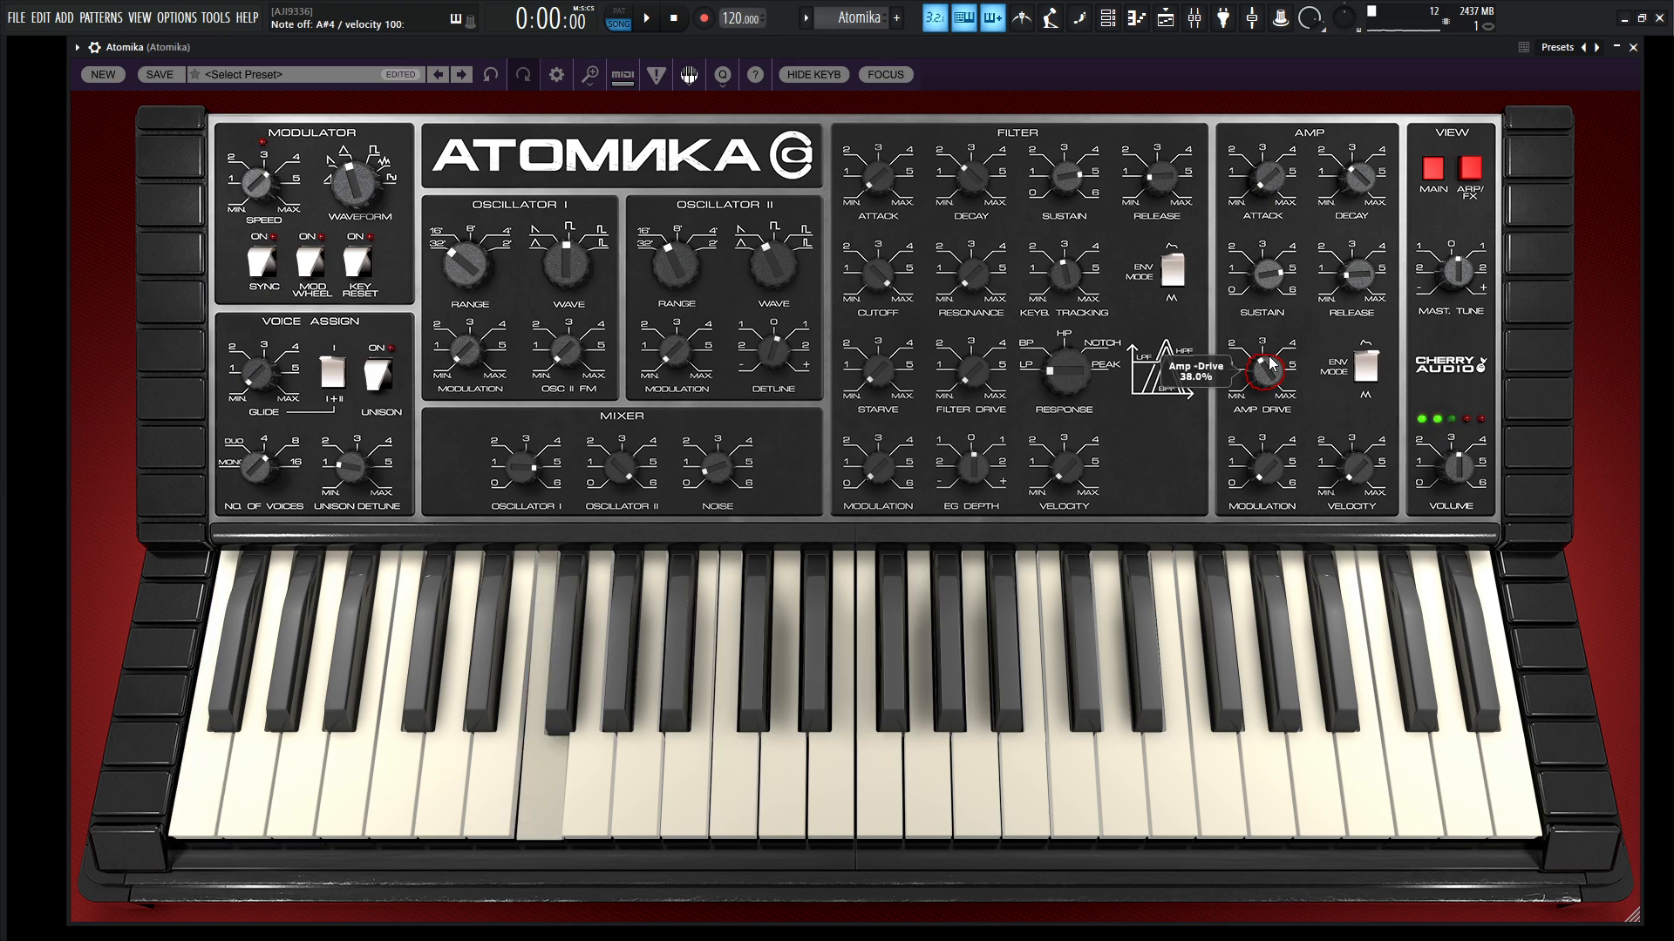
key("v")
key("comma")
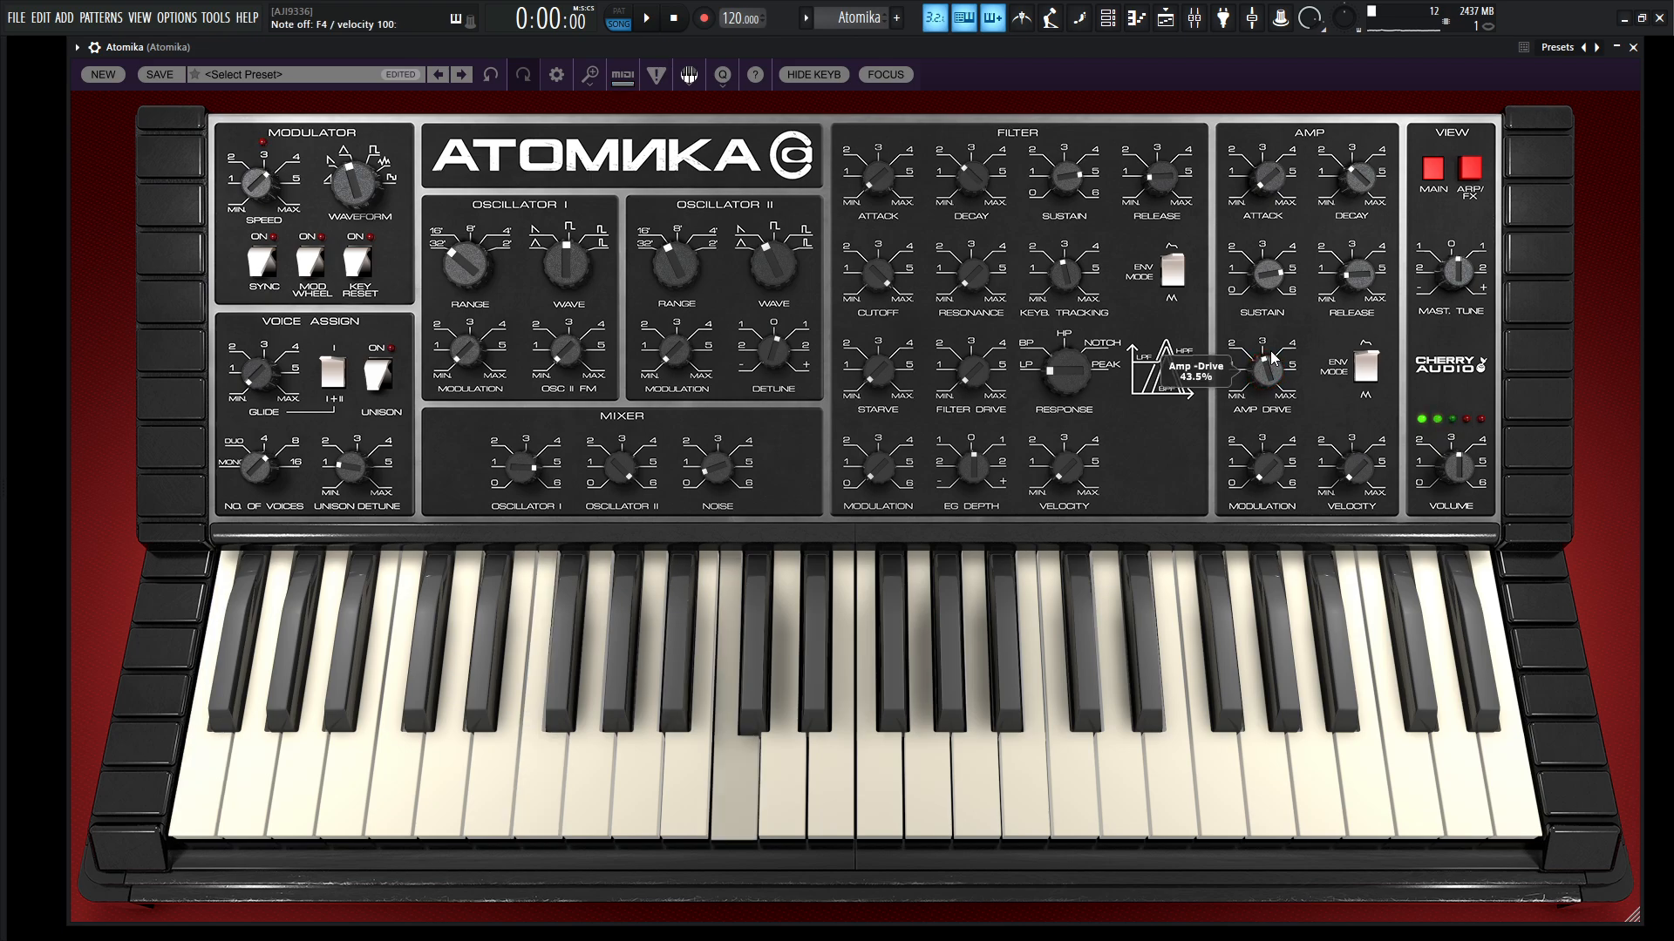
key("r")
key("t")
key("v")
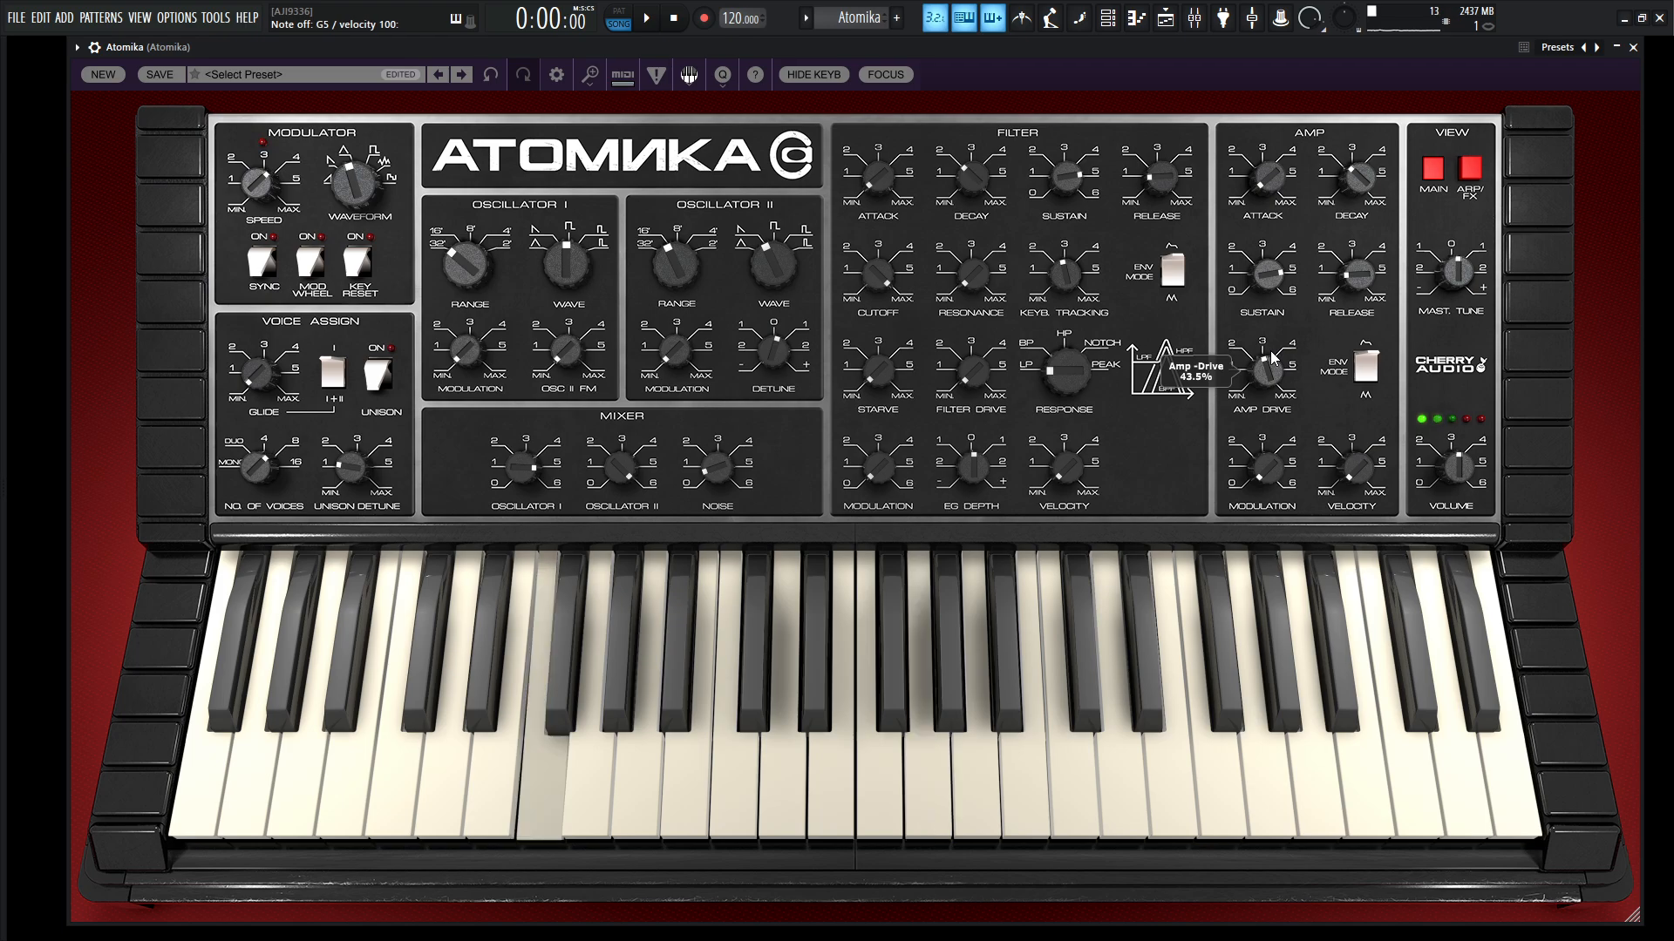
left_click_drag(1272, 358, 1273, 378)
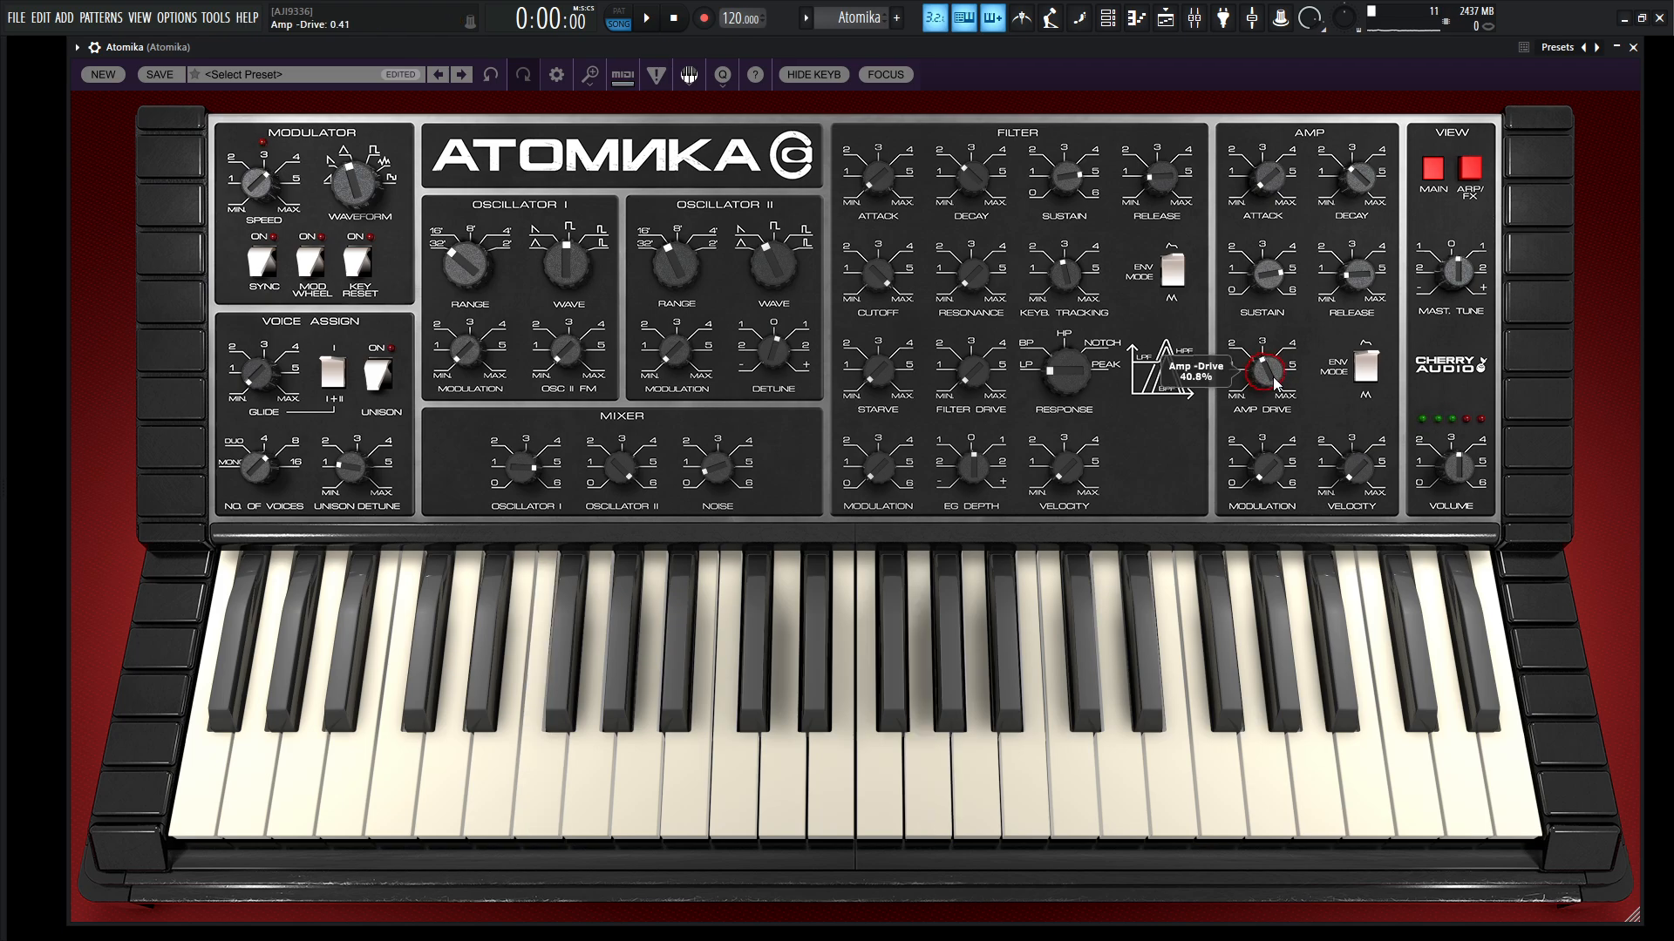
Play low notes while sweeping the filter, raising its resonance to about 72% and bringing its cutoff down to about 0.39.
key("m")
key("j")
key("v")
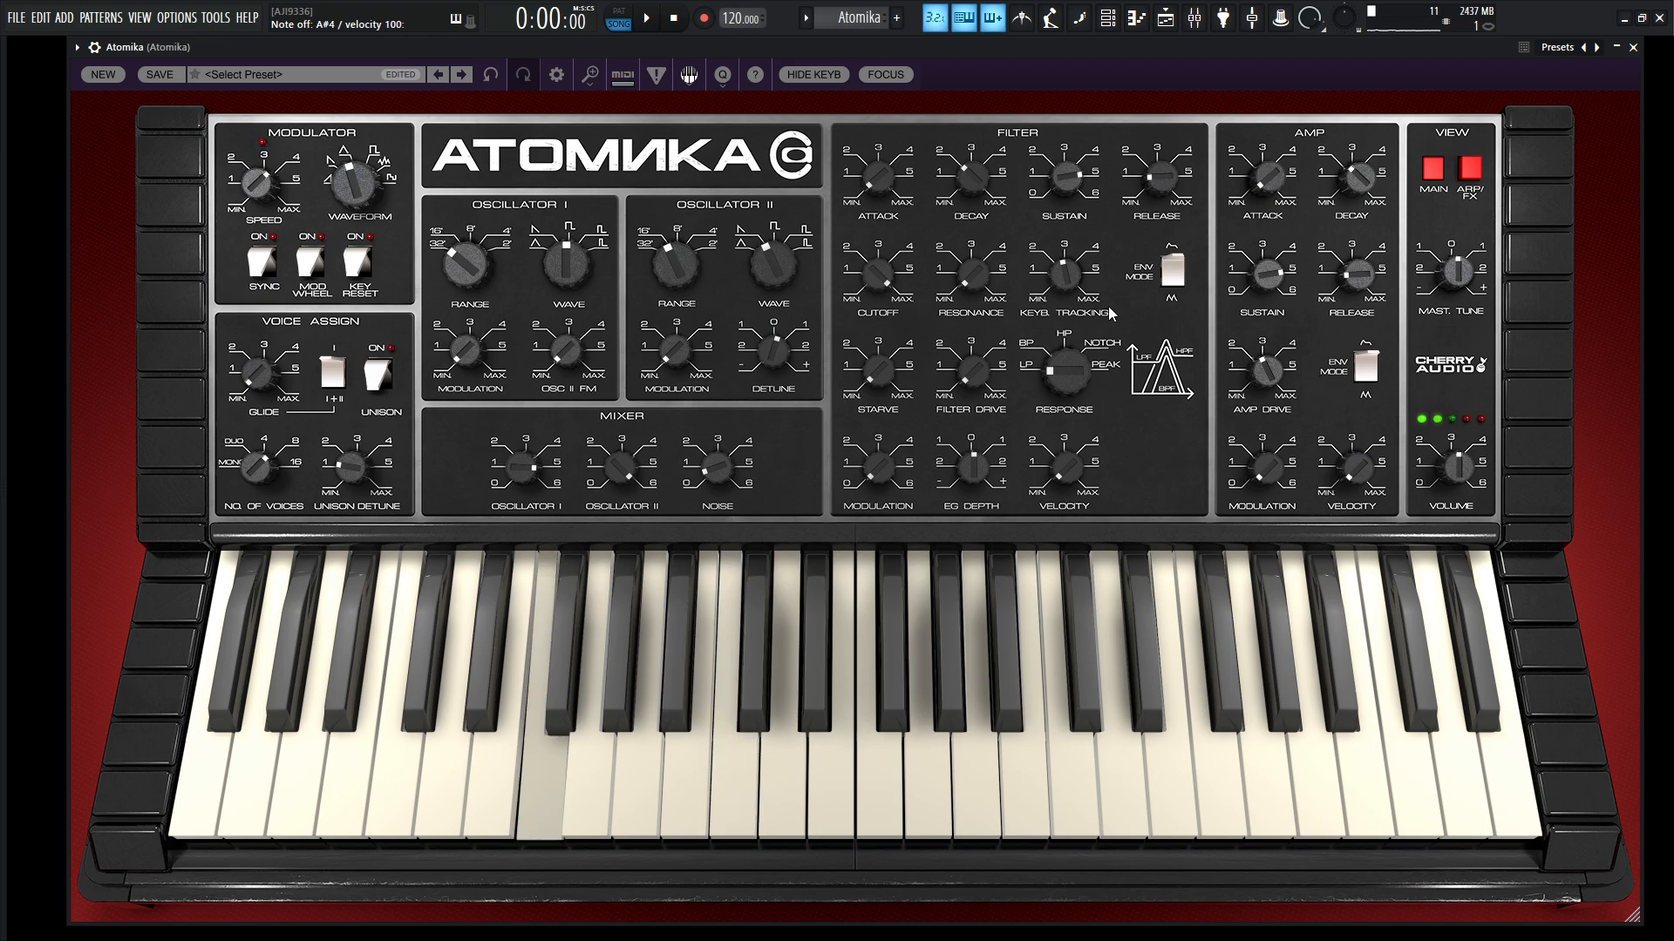
left_click_drag(875, 277, 909, 323)
left_click_drag(970, 277, 978, 187)
mouse_move(875, 277)
left_mouse_down()
mouse_move(887, 233)
mouse_move(900, 269)
left_mouse_up()
left_click_drag(970, 276, 977, 251)
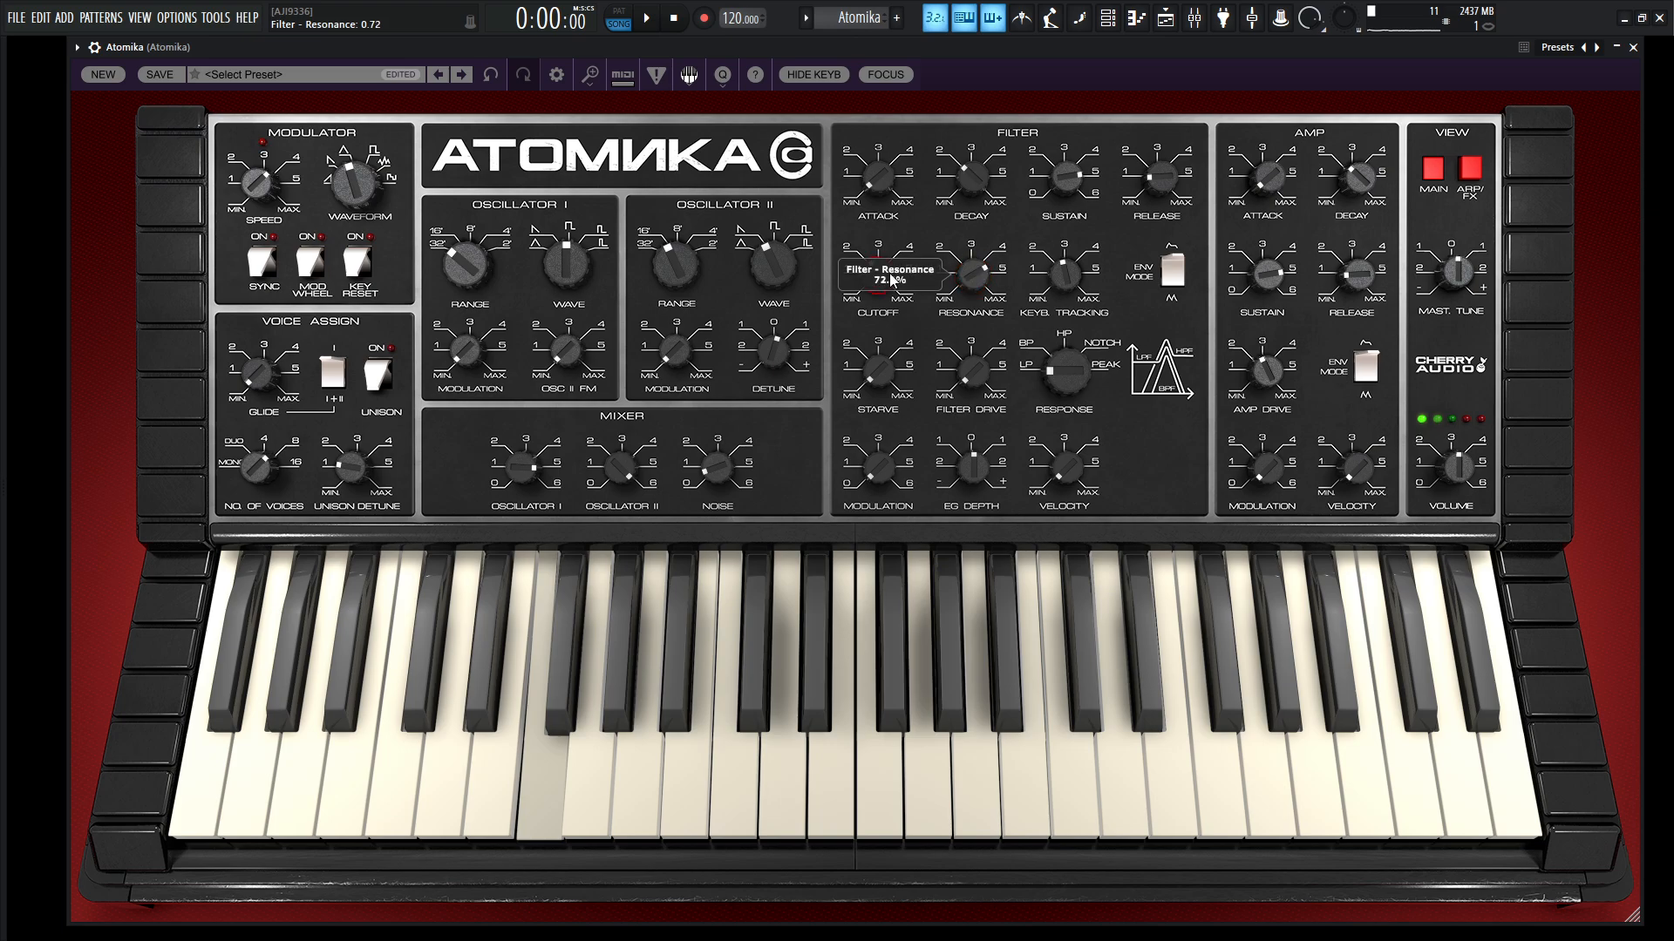
left_click_drag(882, 276, 886, 241)
left_click_drag(975, 281, 887, 297)
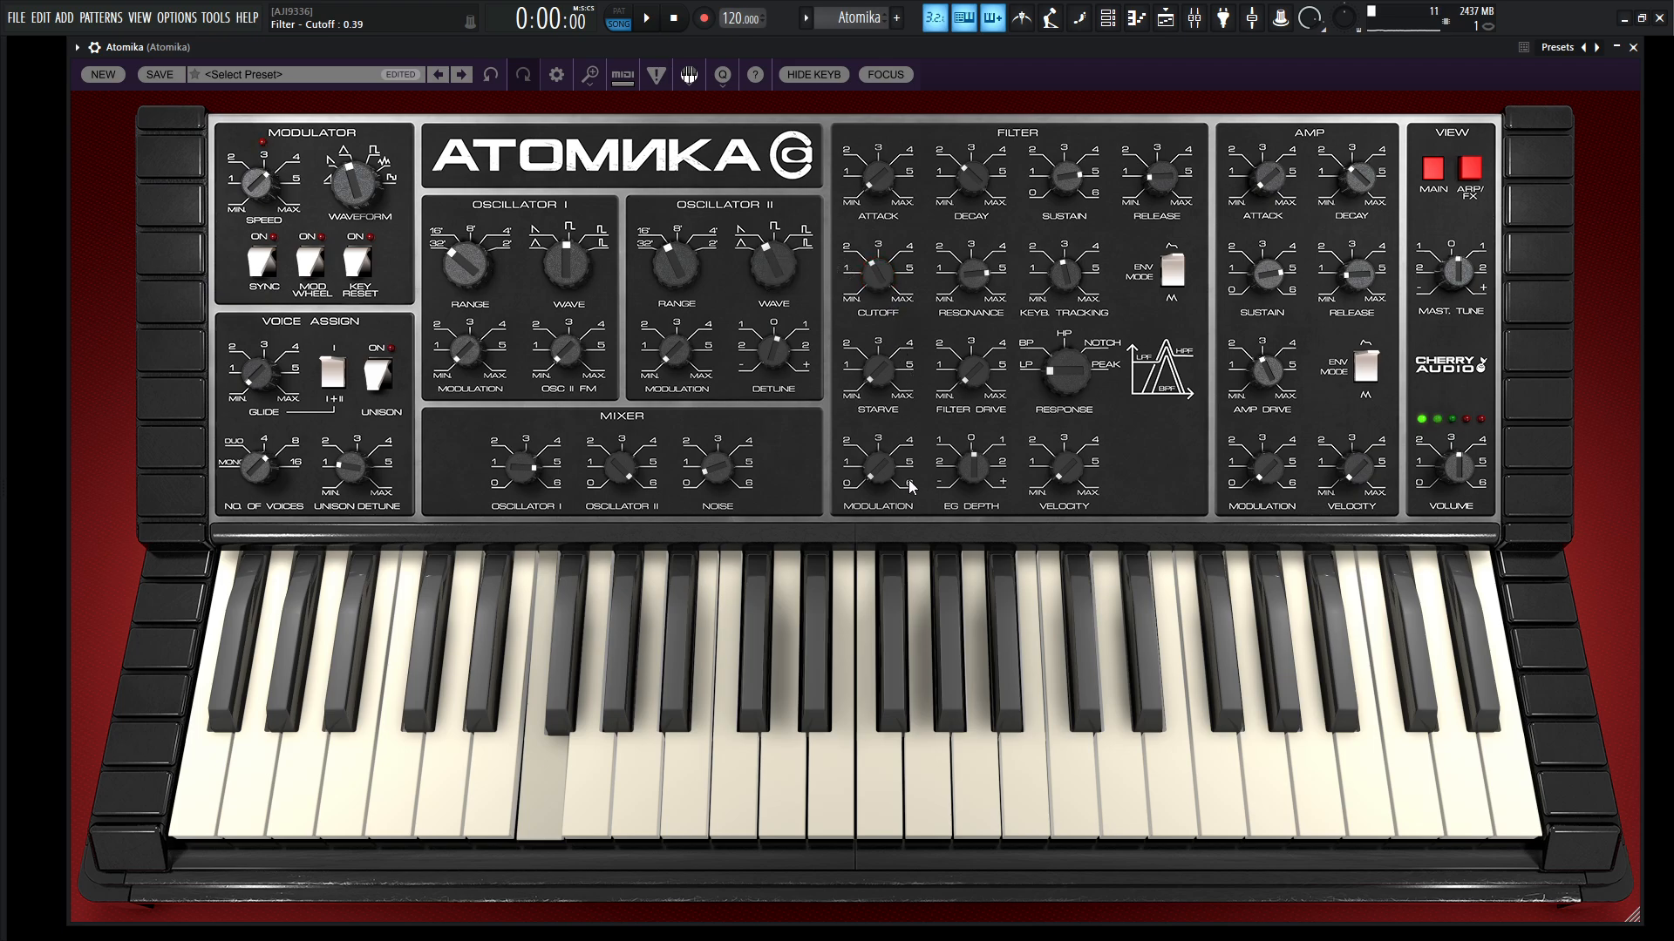
Try modulating the filter with its cutoff at about 0.54, and sync the modulator to tempo at a 1/16 speed.
left_click_drag(885, 470, 907, 370)
mouse_move(883, 285)
left_mouse_down()
mouse_move(885, 249)
mouse_move(882, 274)
left_mouse_up()
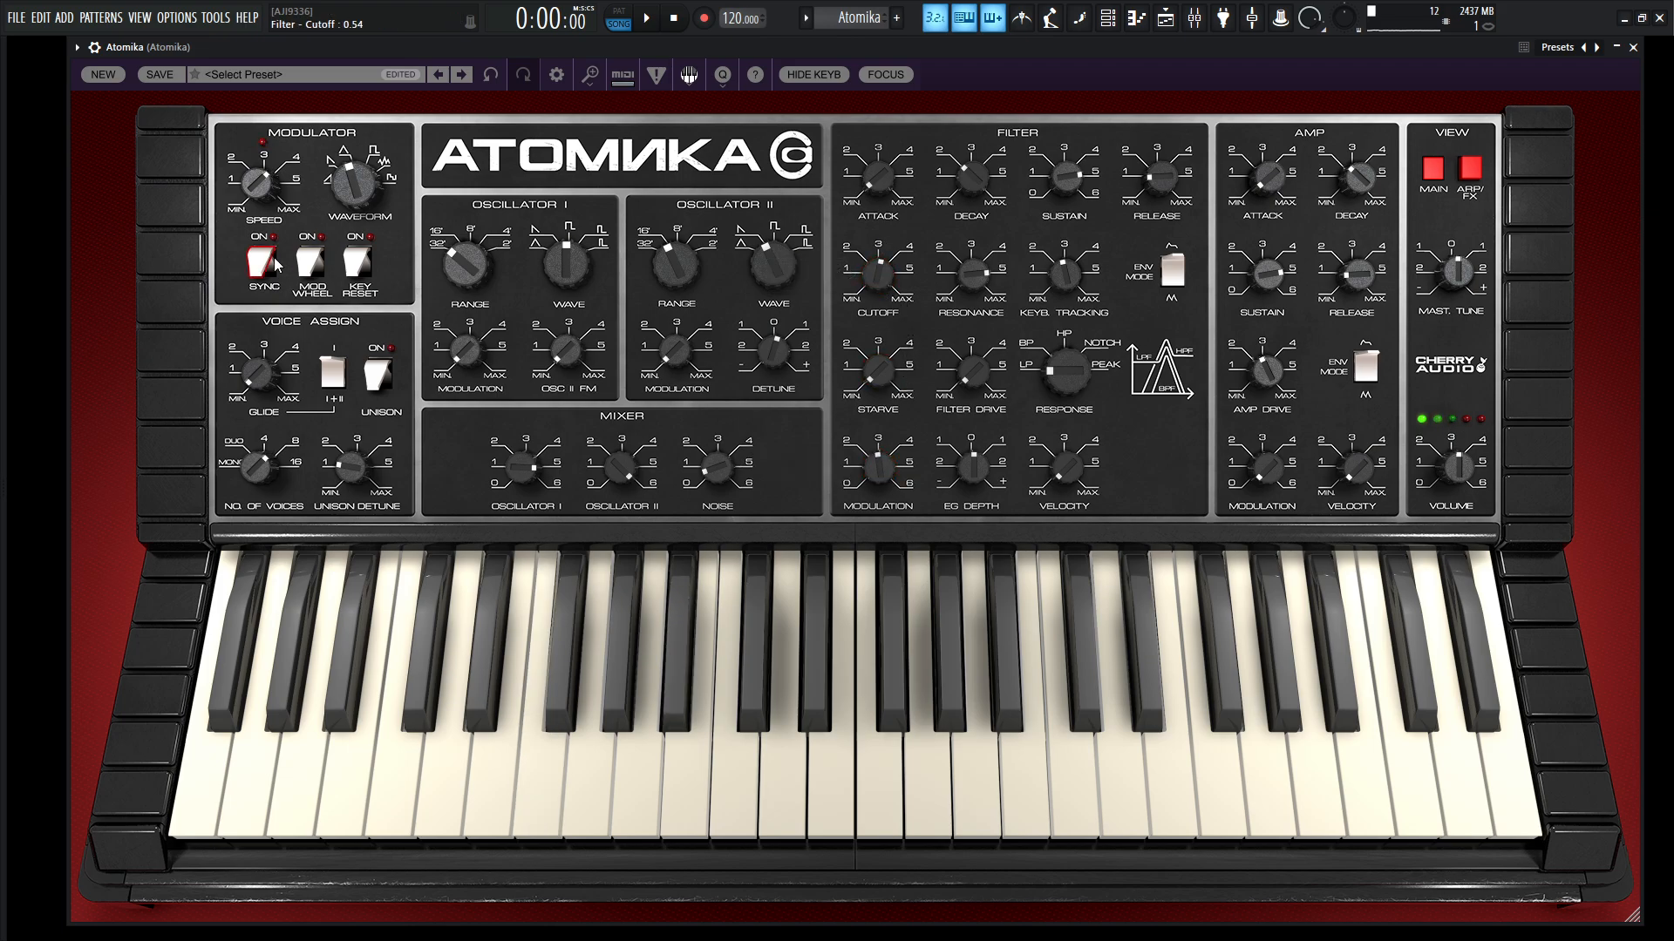
left_click(266, 269)
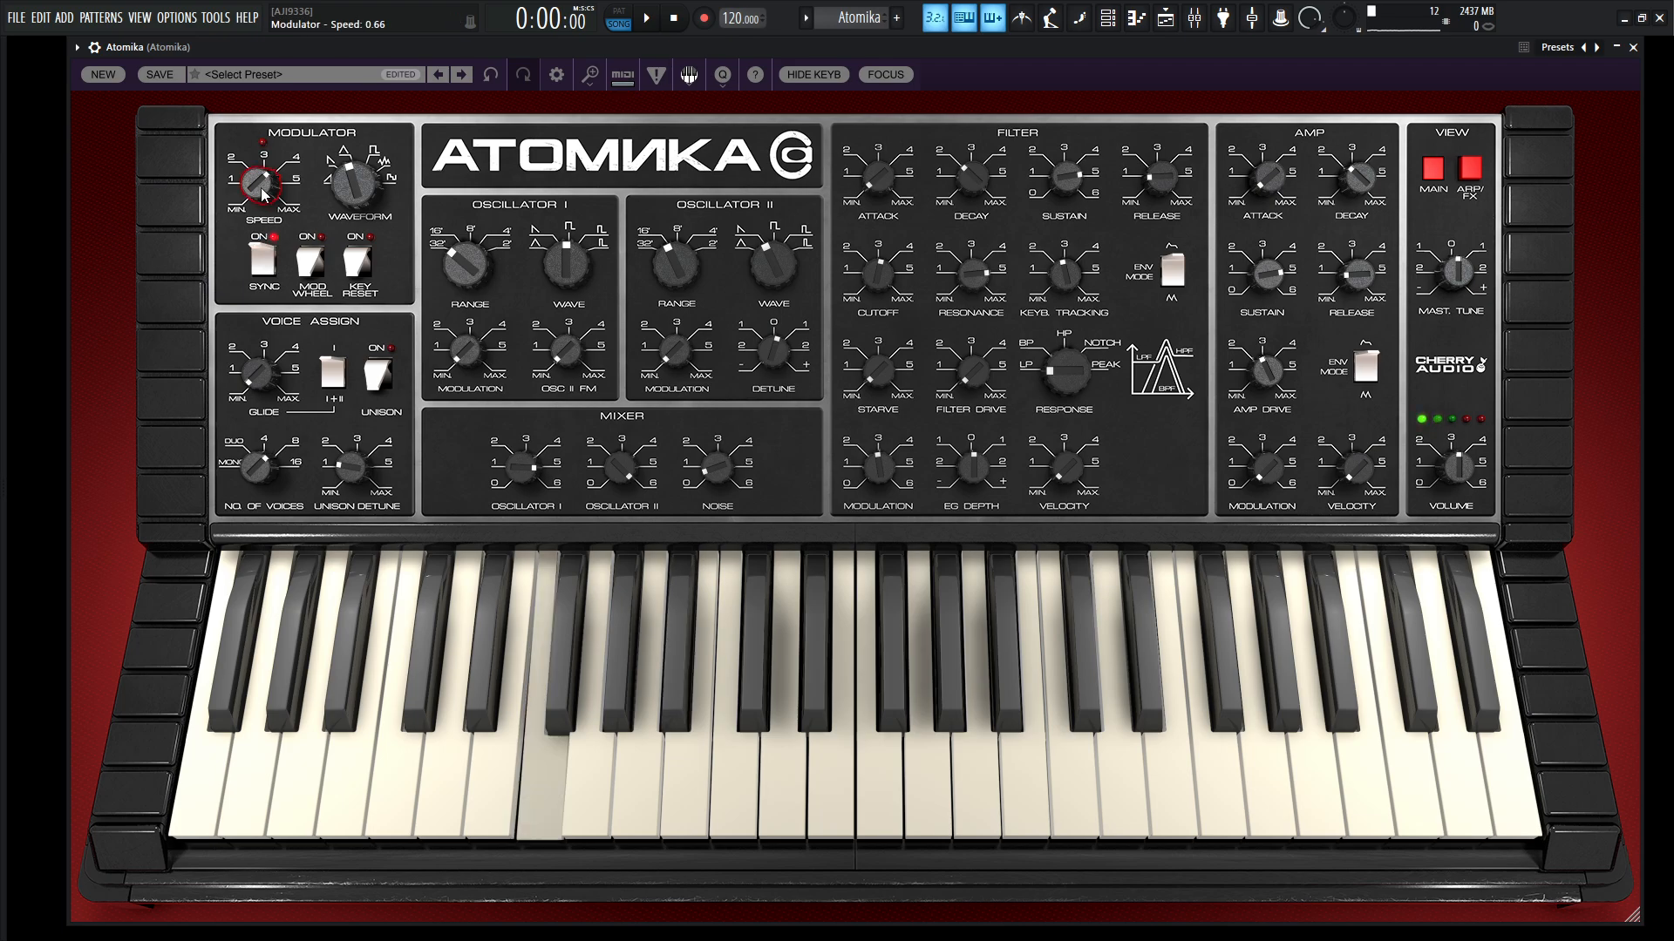
left_click_drag(266, 207, 267, 193)
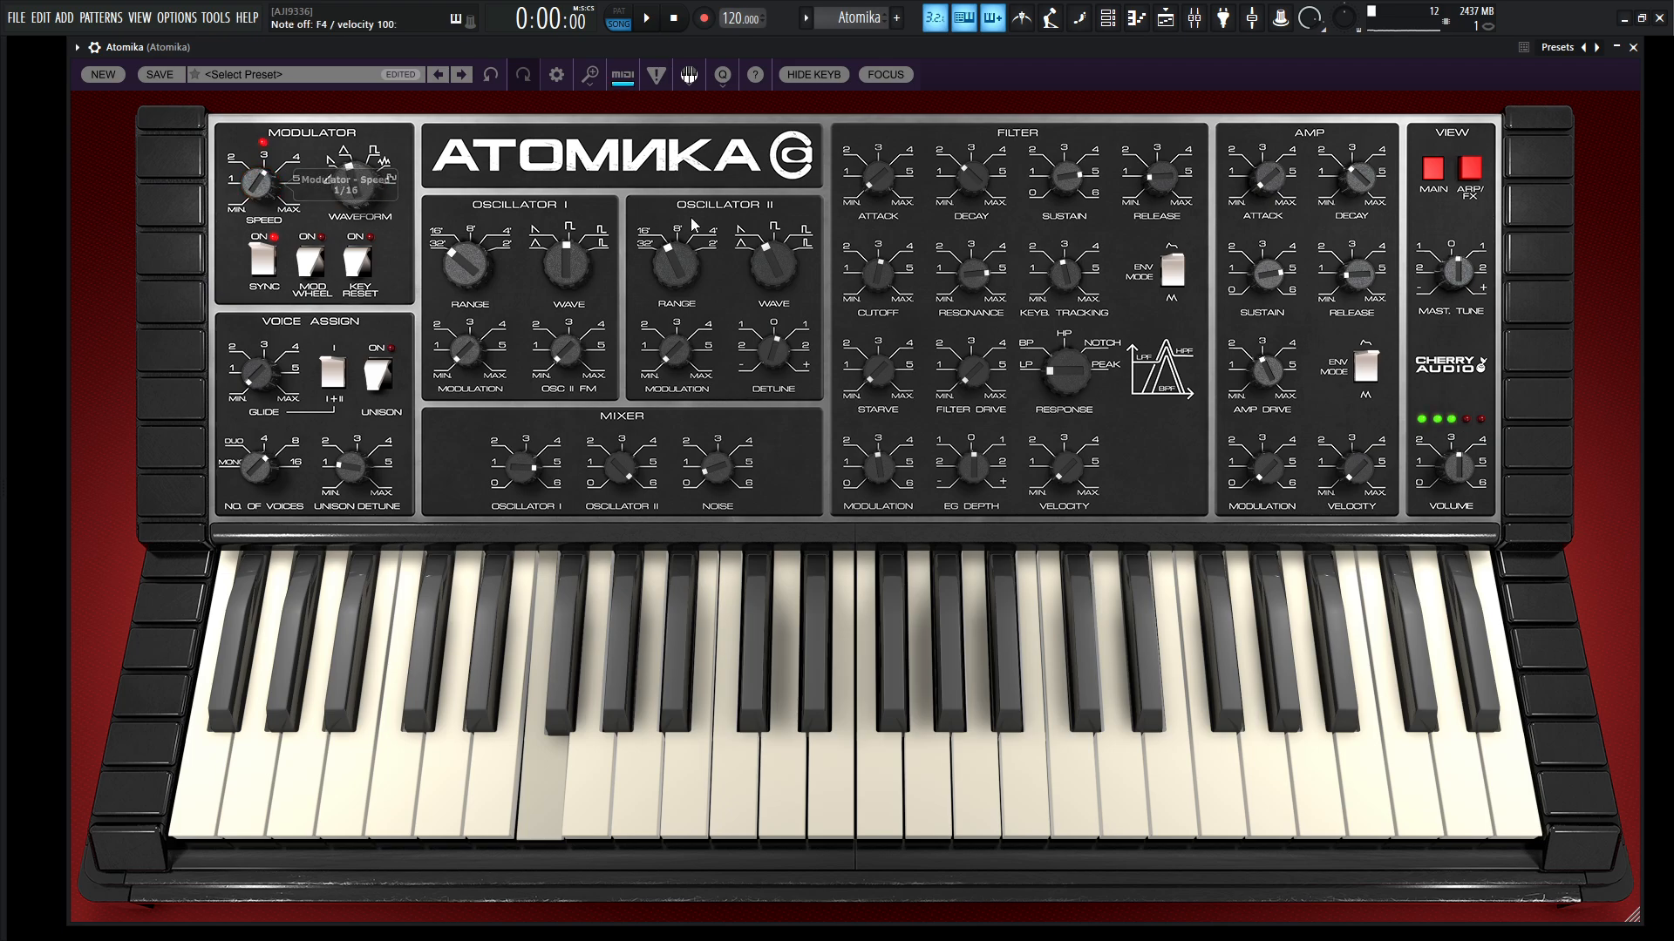
Readjust the filter modulation amount and sweep the cutoff up to about 1500 Hz and back down while playing.
left_click_drag(866, 466, 894, 422)
left_click_drag(884, 289, 884, 279)
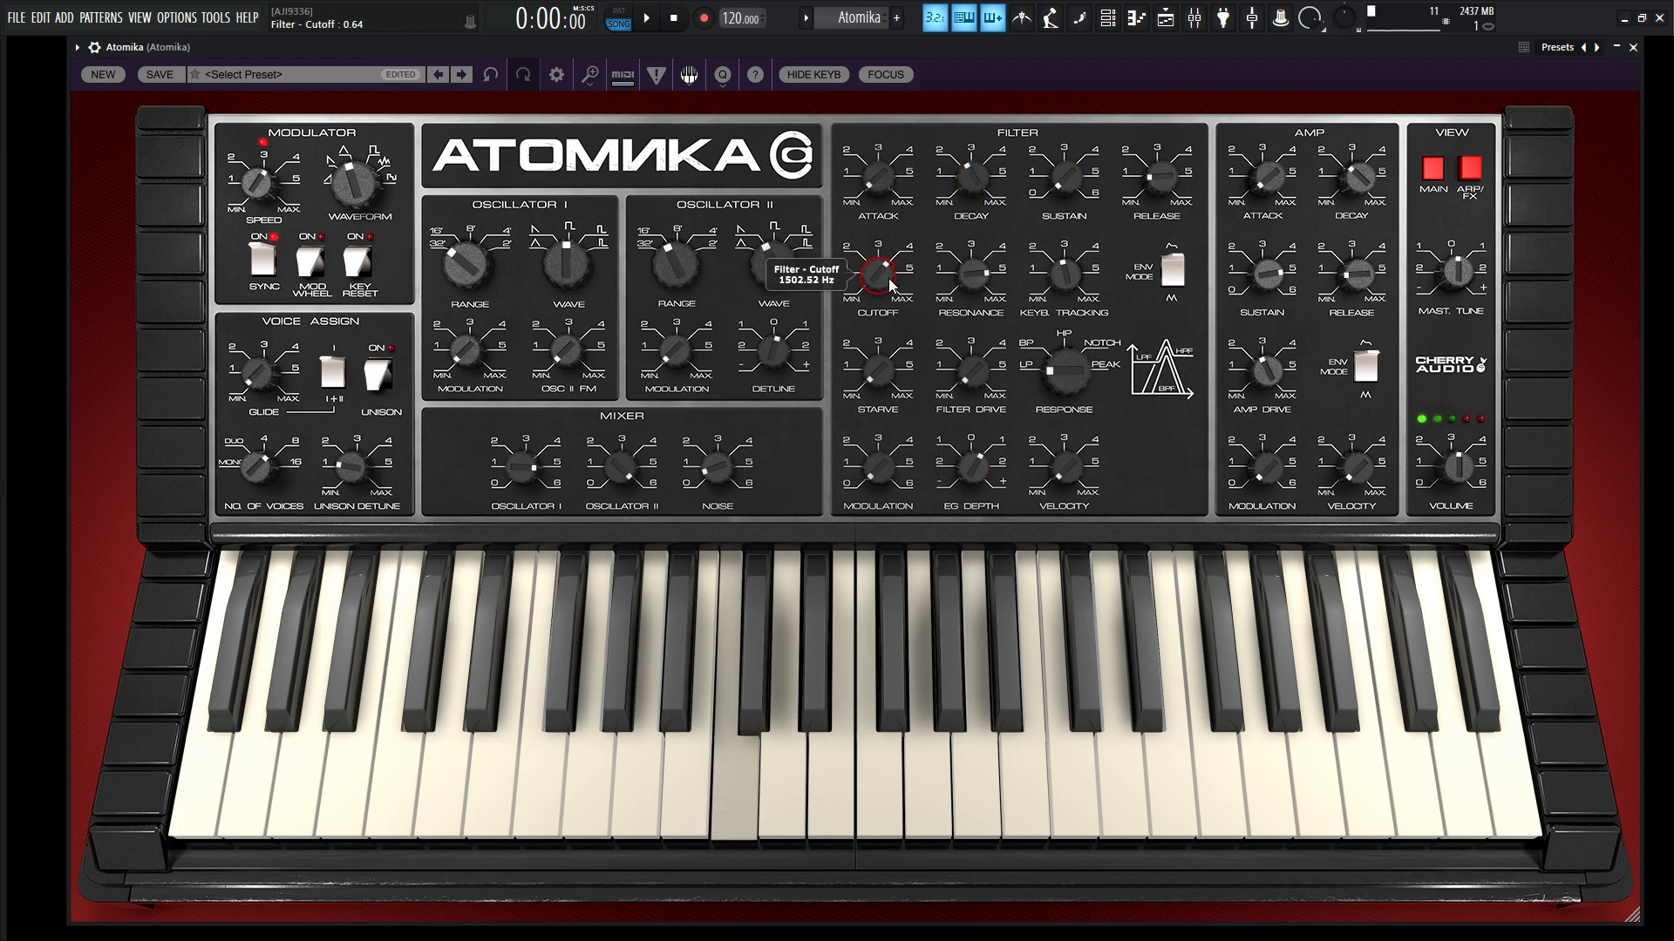
left_click_drag(889, 279, 895, 309)
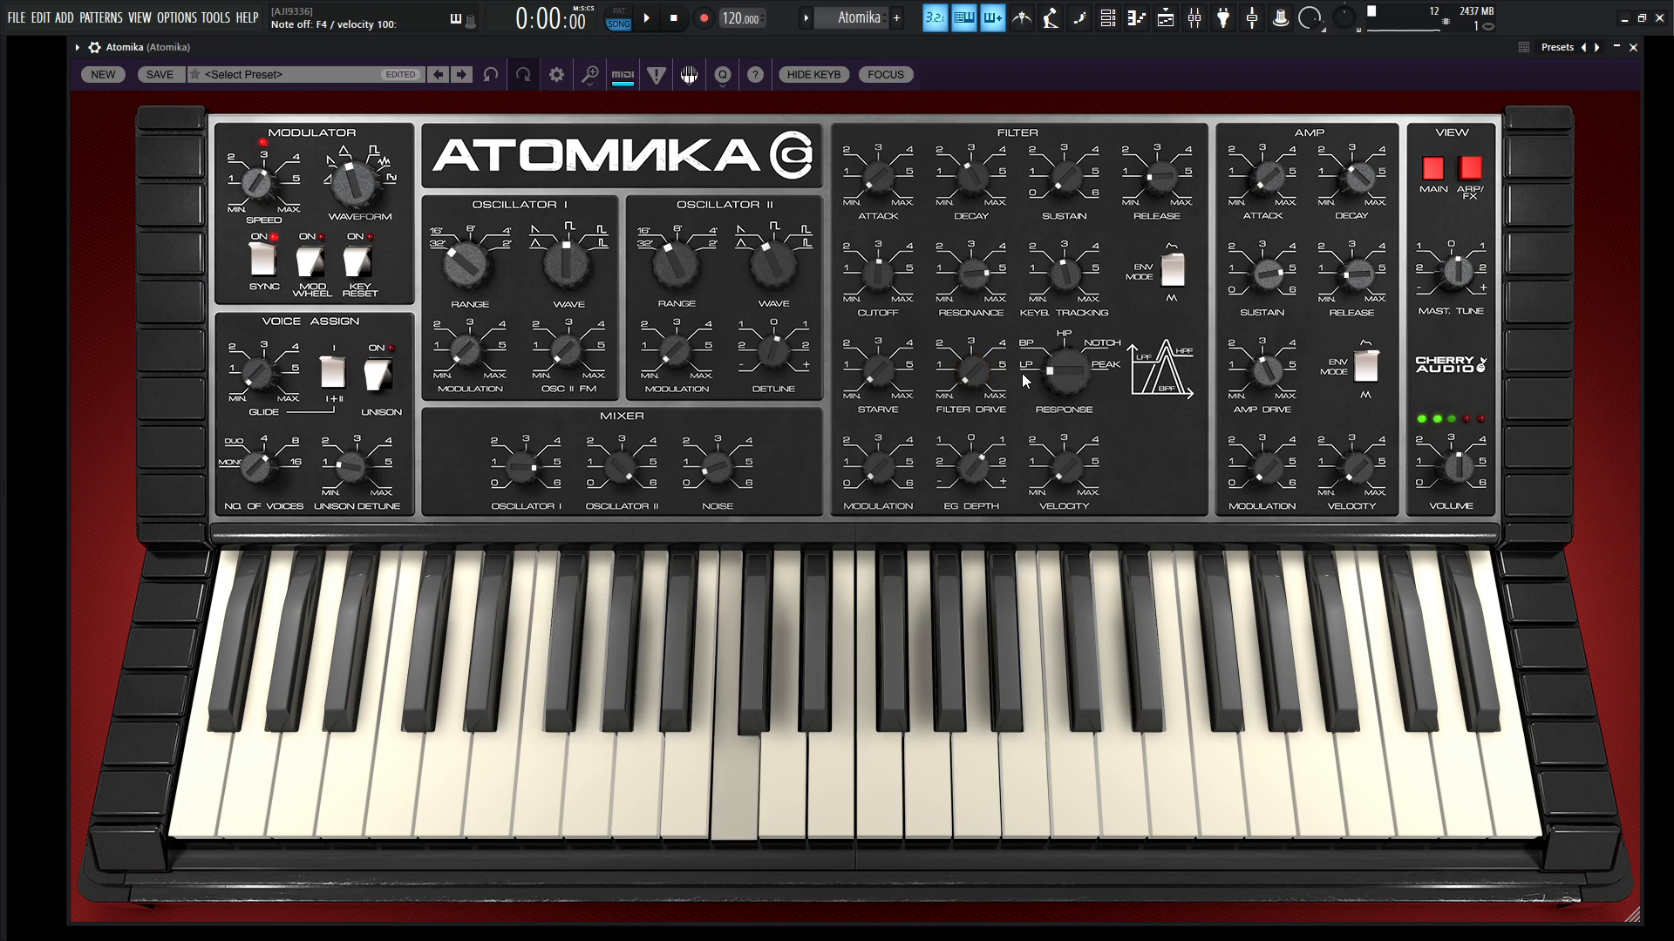
Raise the filter drive and lengthen the filter envelope to an attack of about 570 ms and a decay of about 797 ms.
mouse_move(1048, 391)
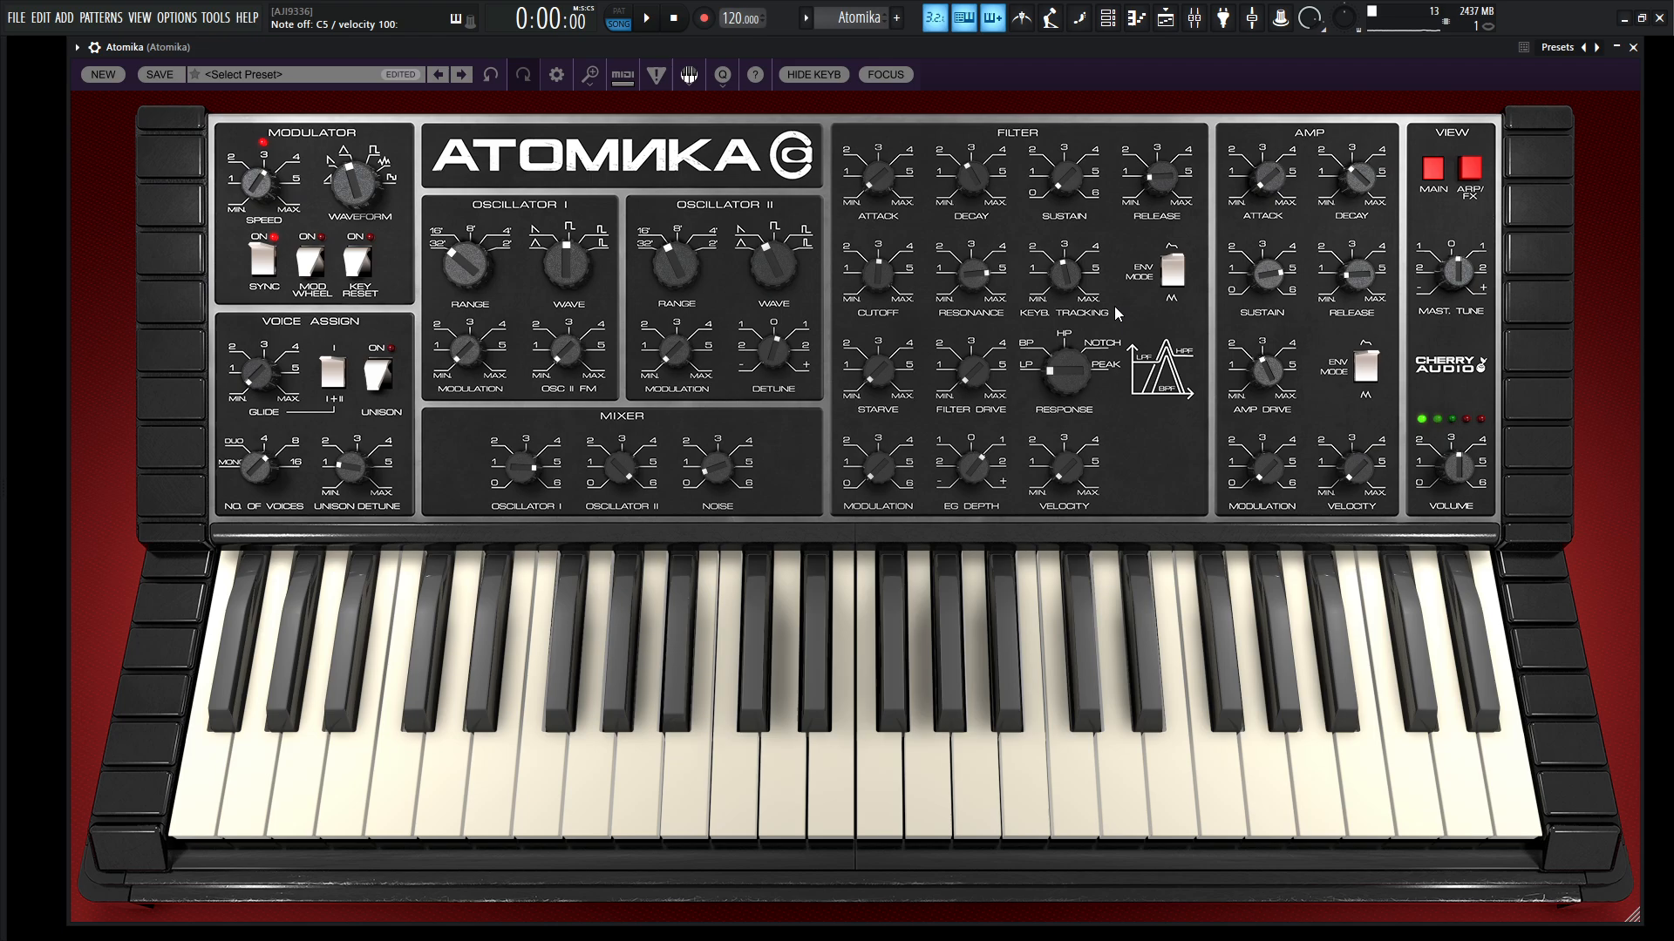
mouse_move(962, 373)
left_mouse_down()
mouse_move(974, 333)
mouse_move(981, 368)
left_mouse_up()
left_click_drag(880, 189, 884, 157)
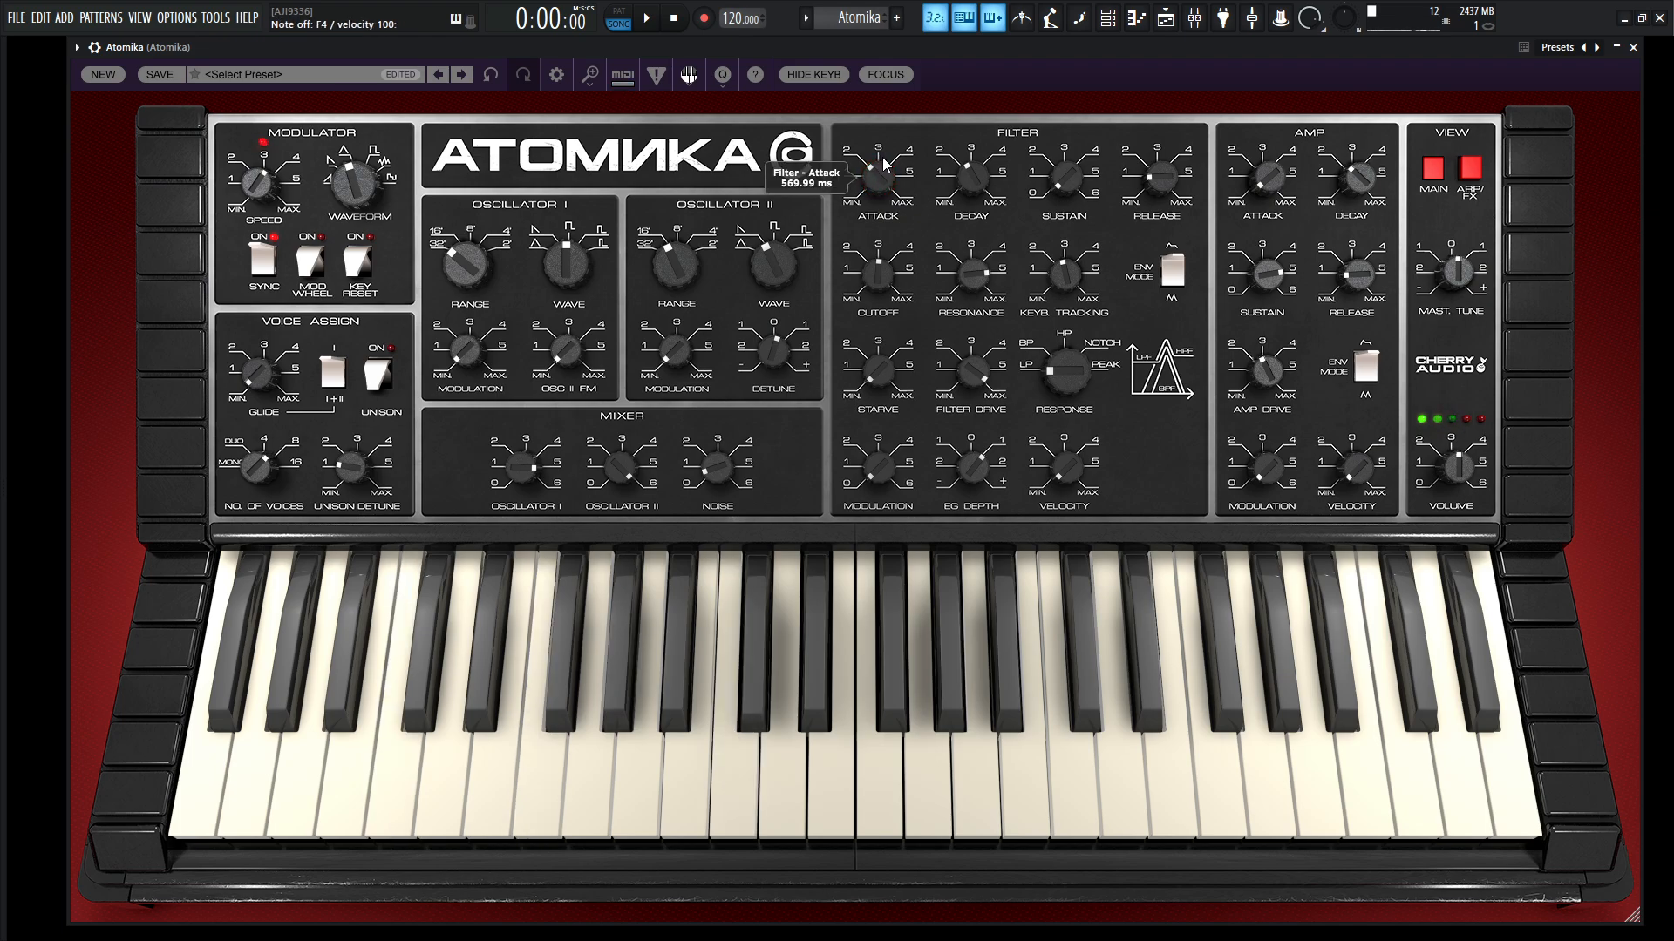
left_click_drag(973, 180, 976, 174)
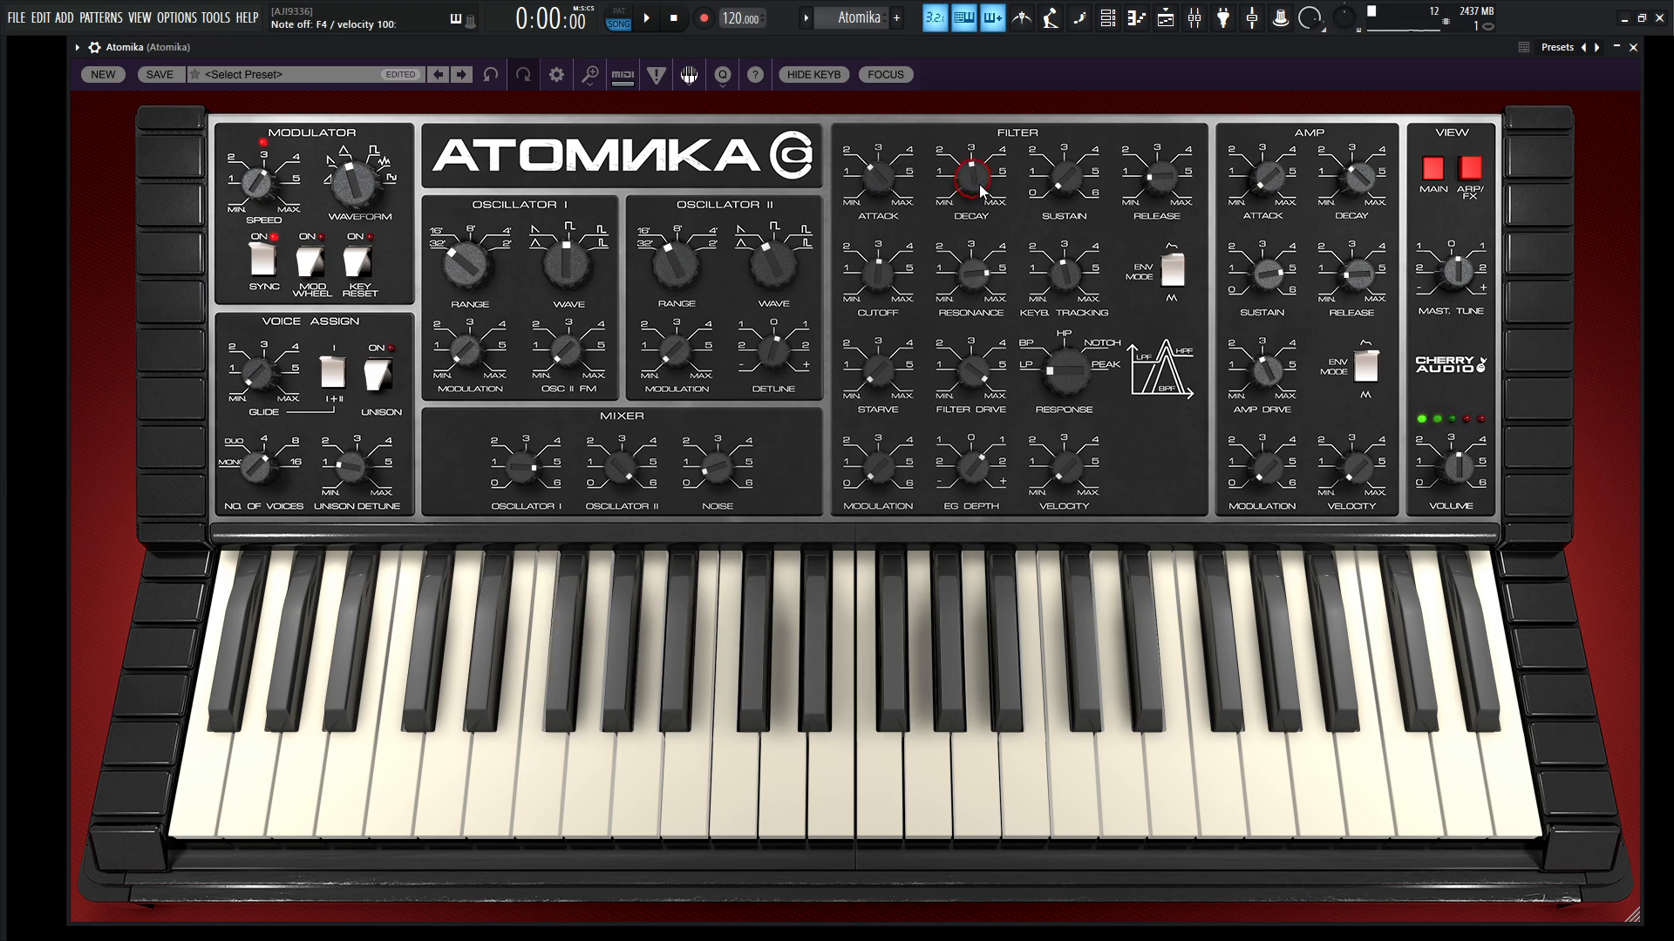
mouse_move(979, 192)
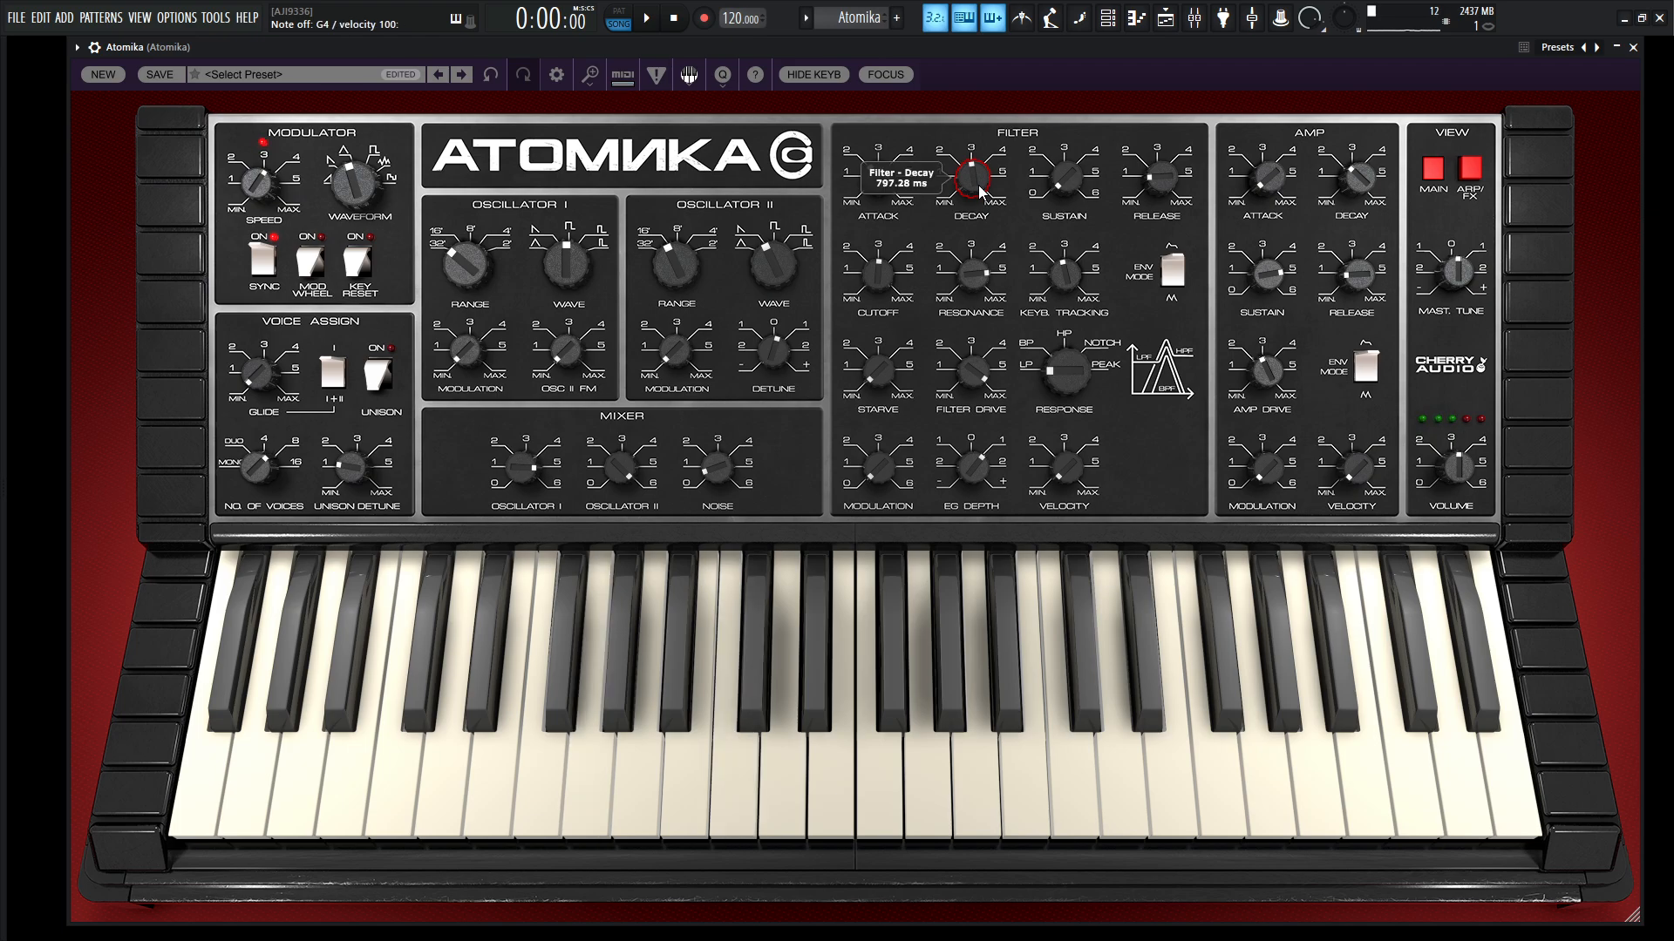
Turn on a downward arpeggio synced to tempo at 1/16 and play a low note through it.
left_click(1469, 172)
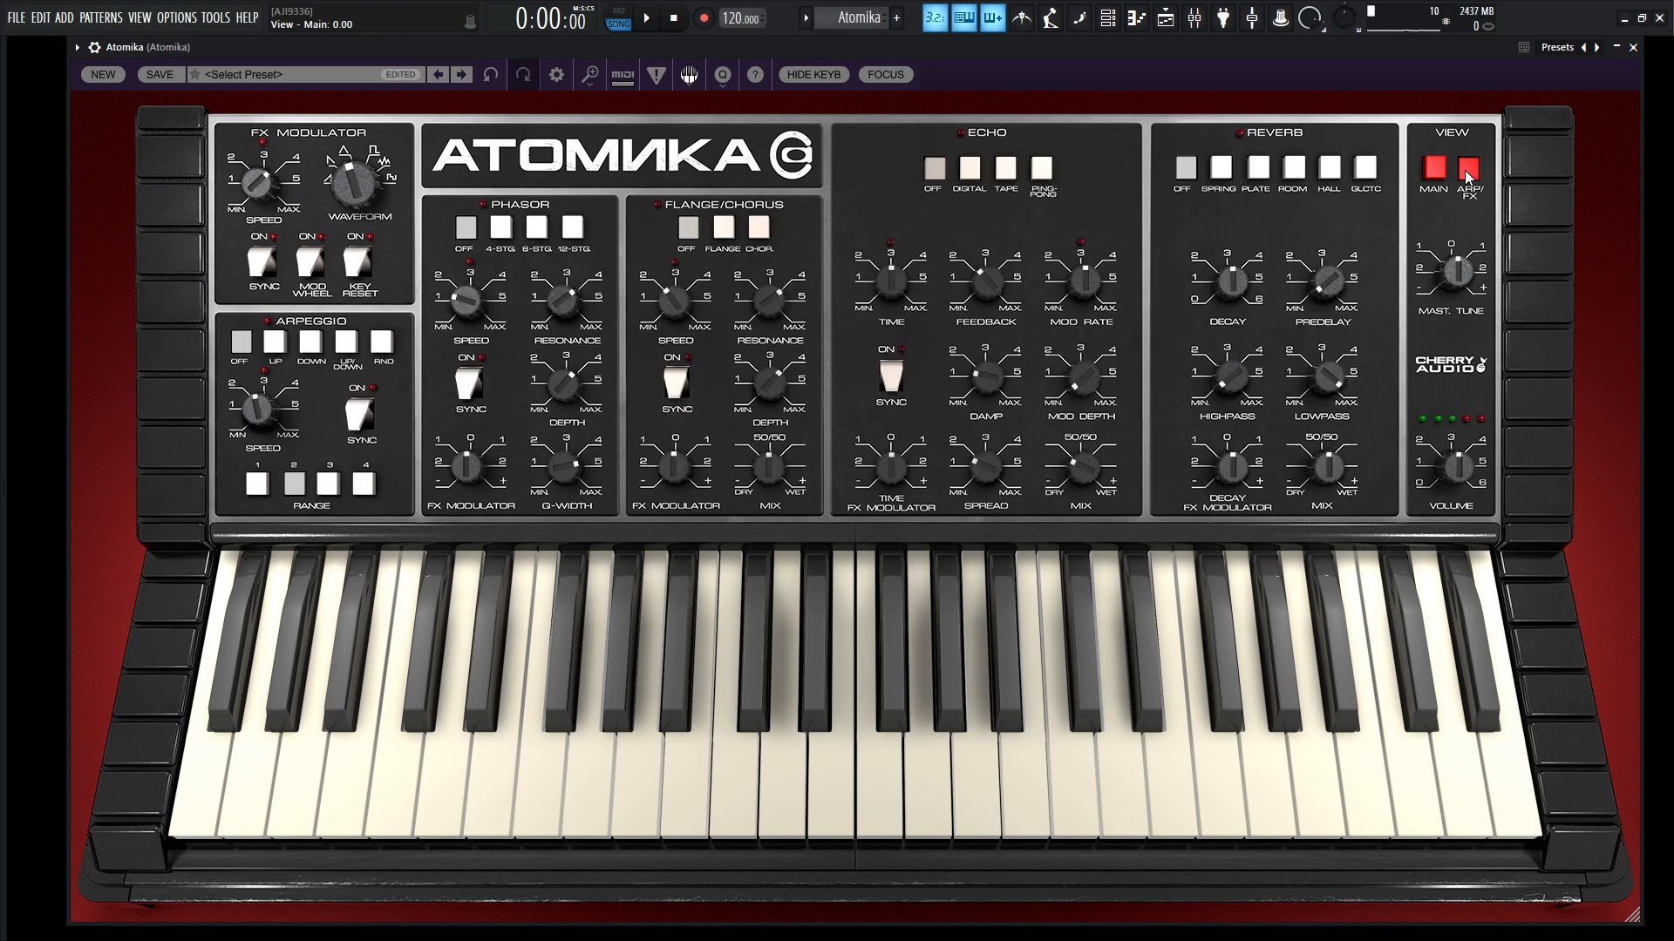
left_click(309, 347)
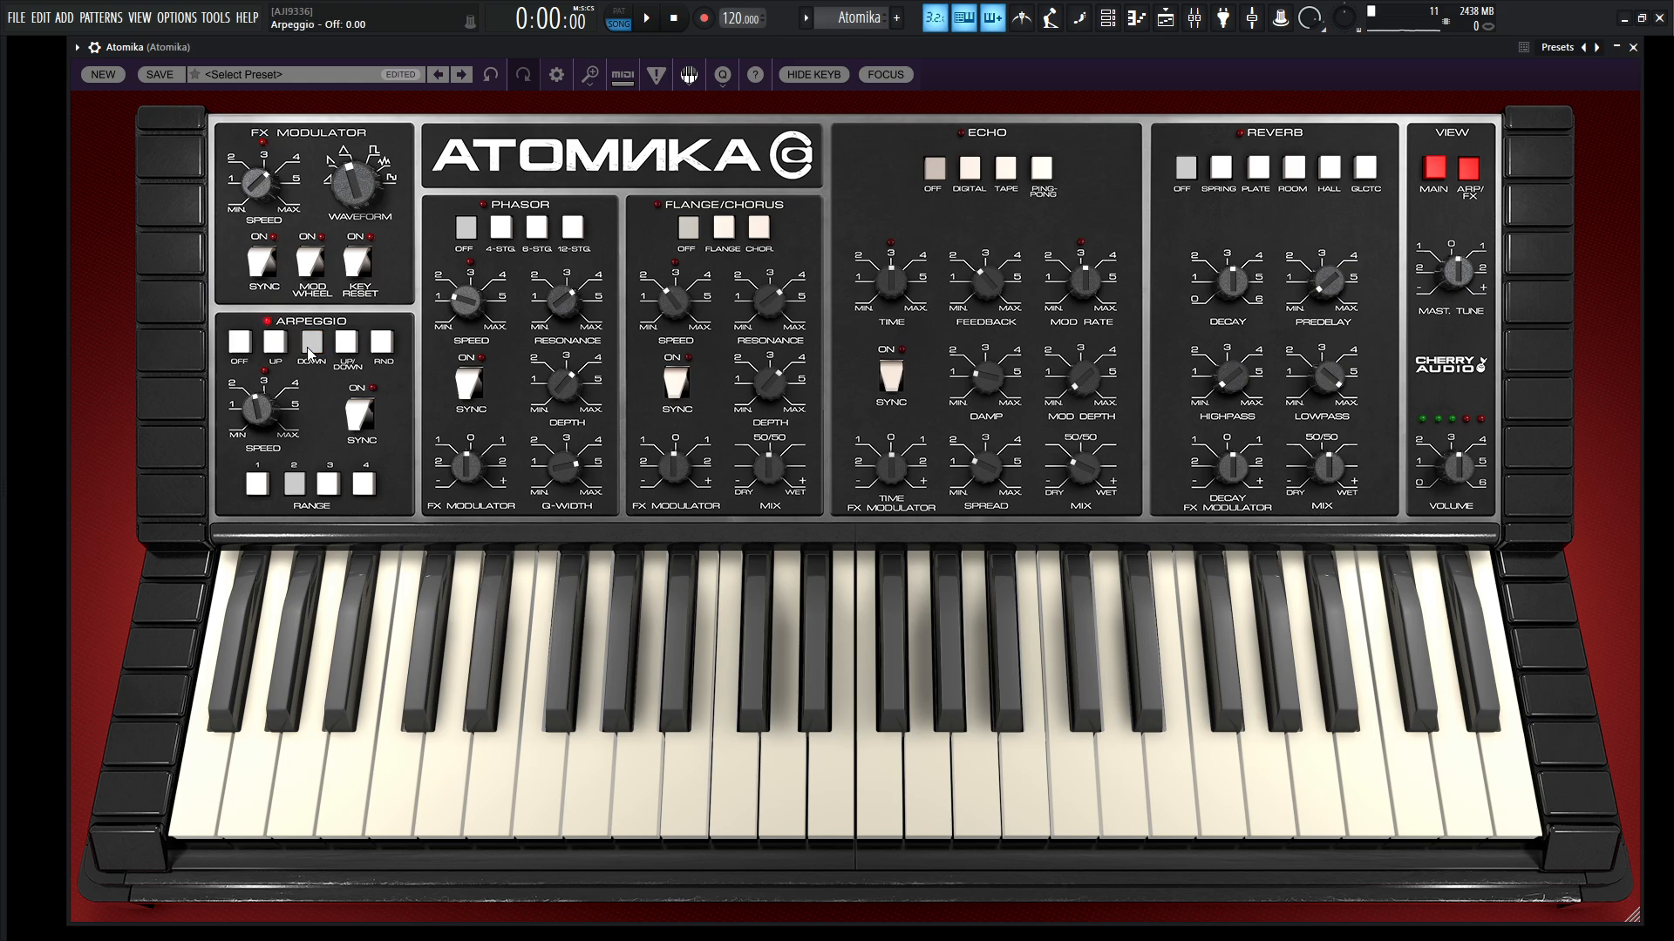
left_click(358, 414)
left_click_drag(254, 410, 263, 389)
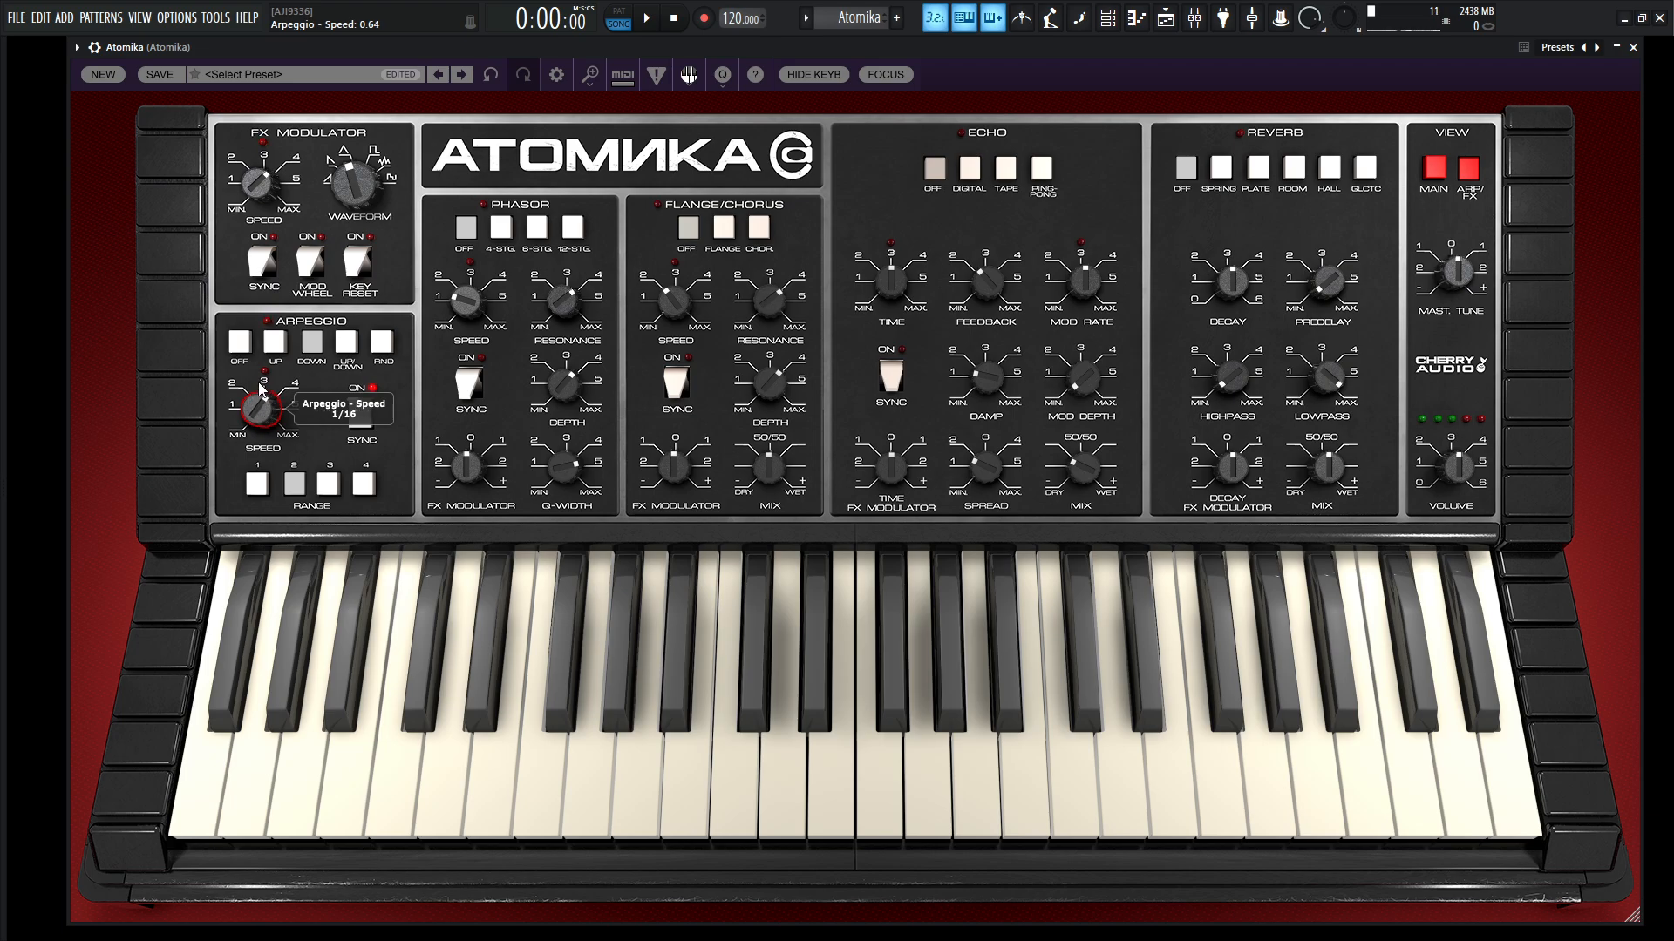
key("v")
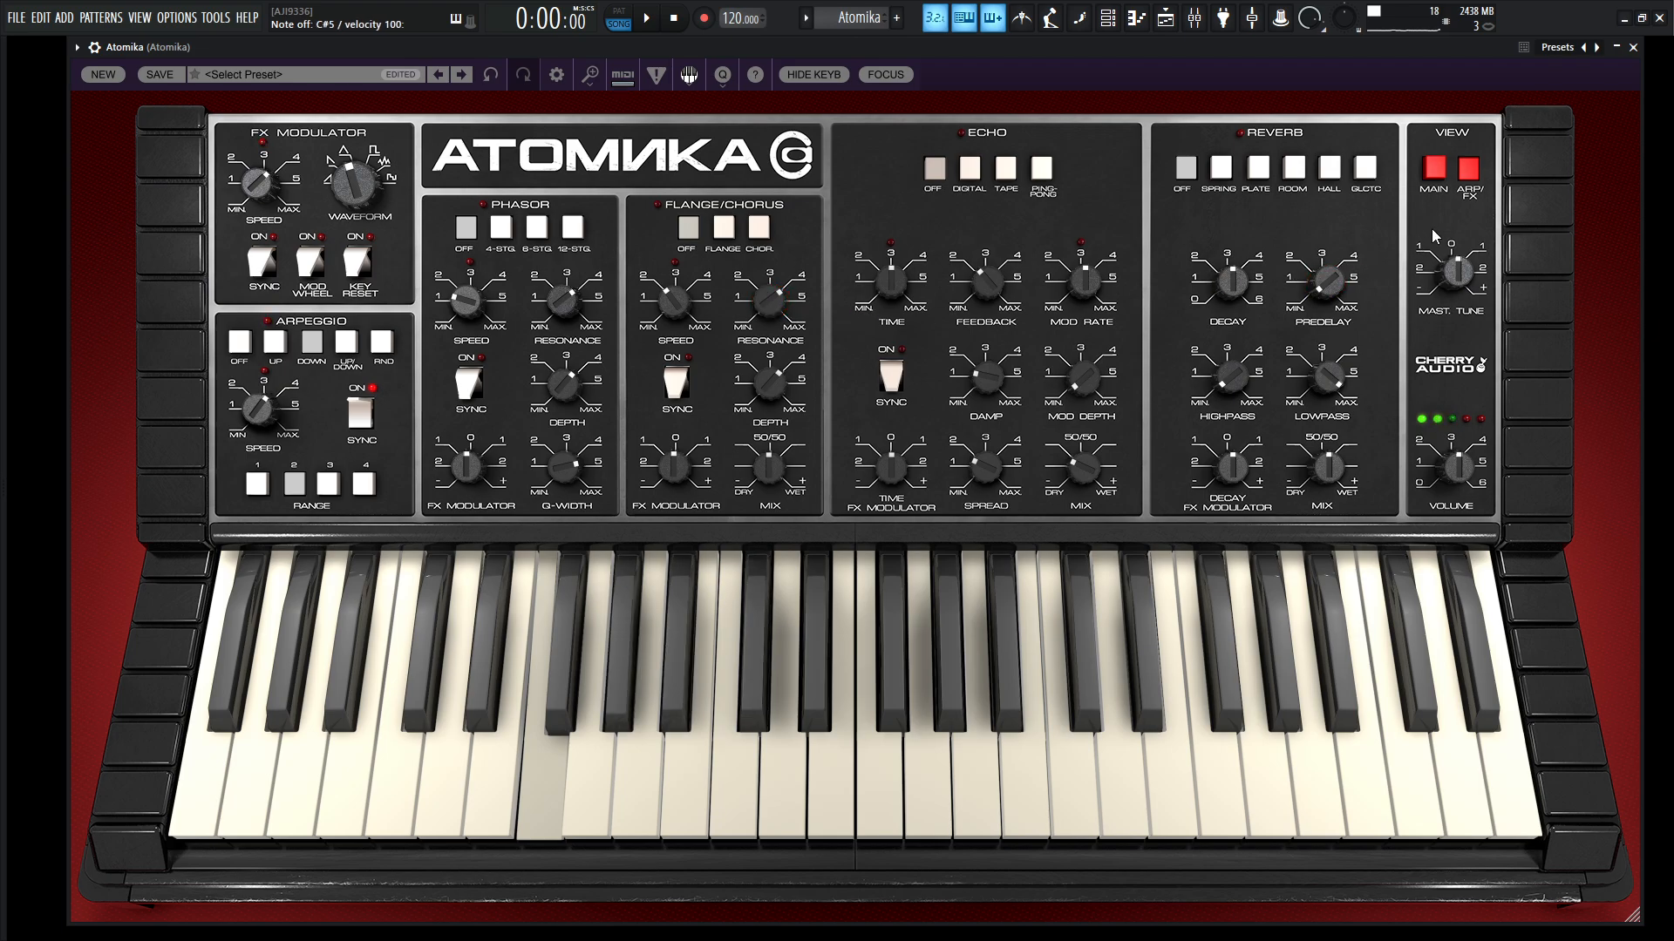
Tighten the envelopes under the arpeggio: near-minimum filter attack, filter decay about 56 ms, amp sustain 0%, and a readjusted amp decay.
left_click(1469, 168)
left_click_drag(978, 177, 885, 248)
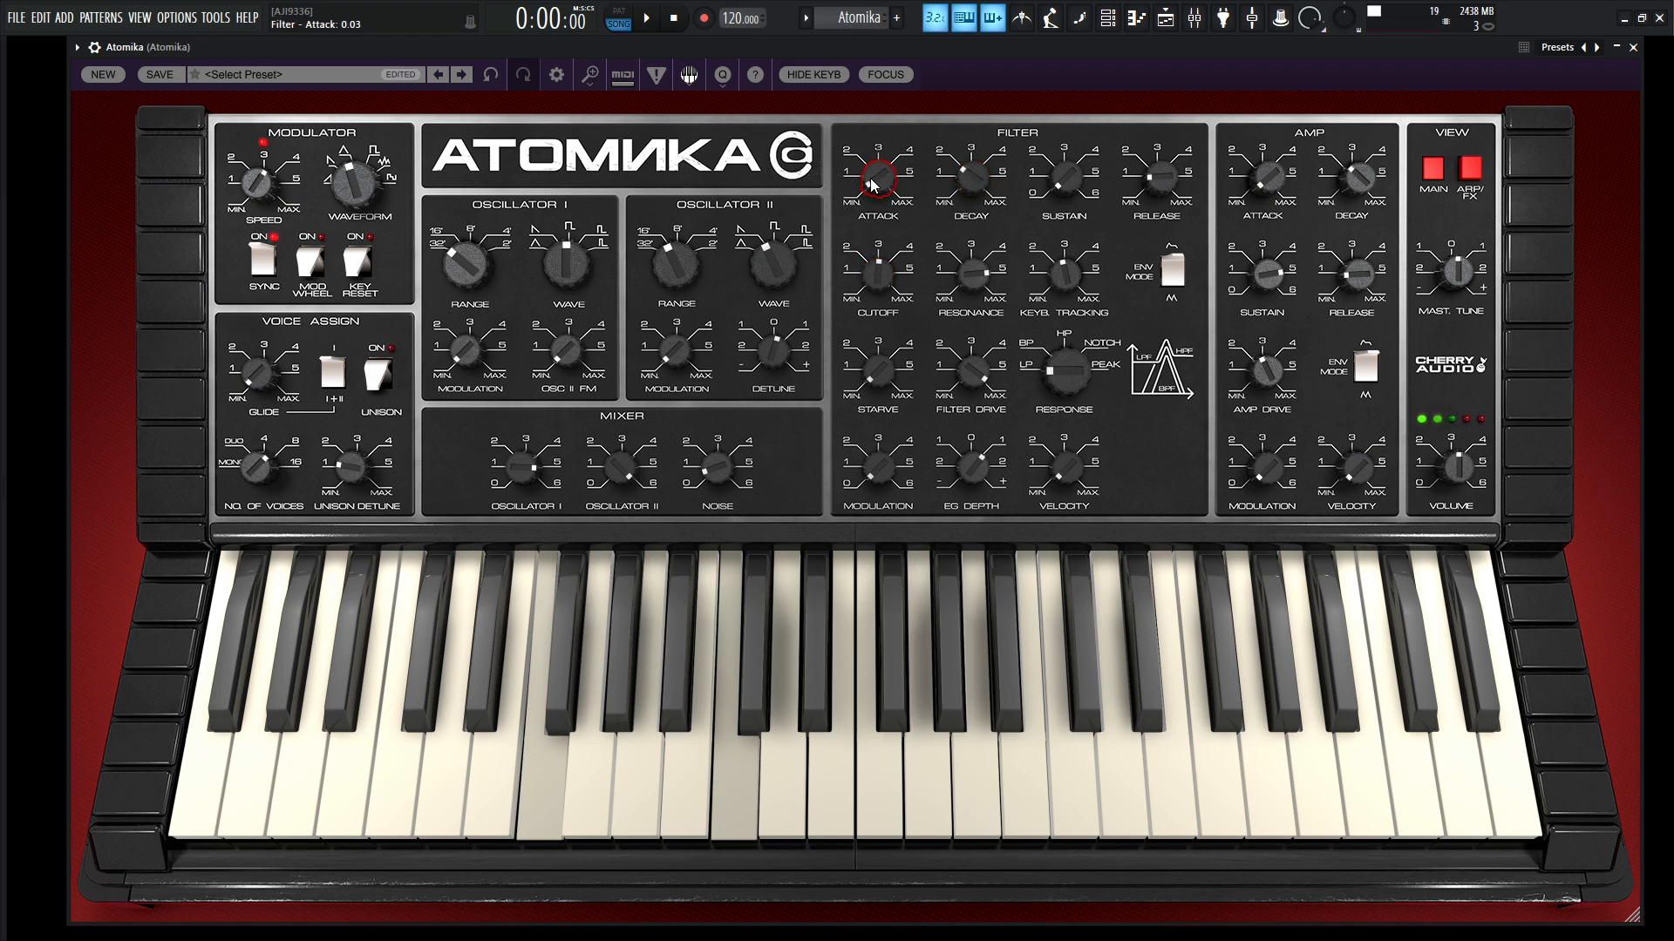
left_click_drag(870, 178, 965, 194)
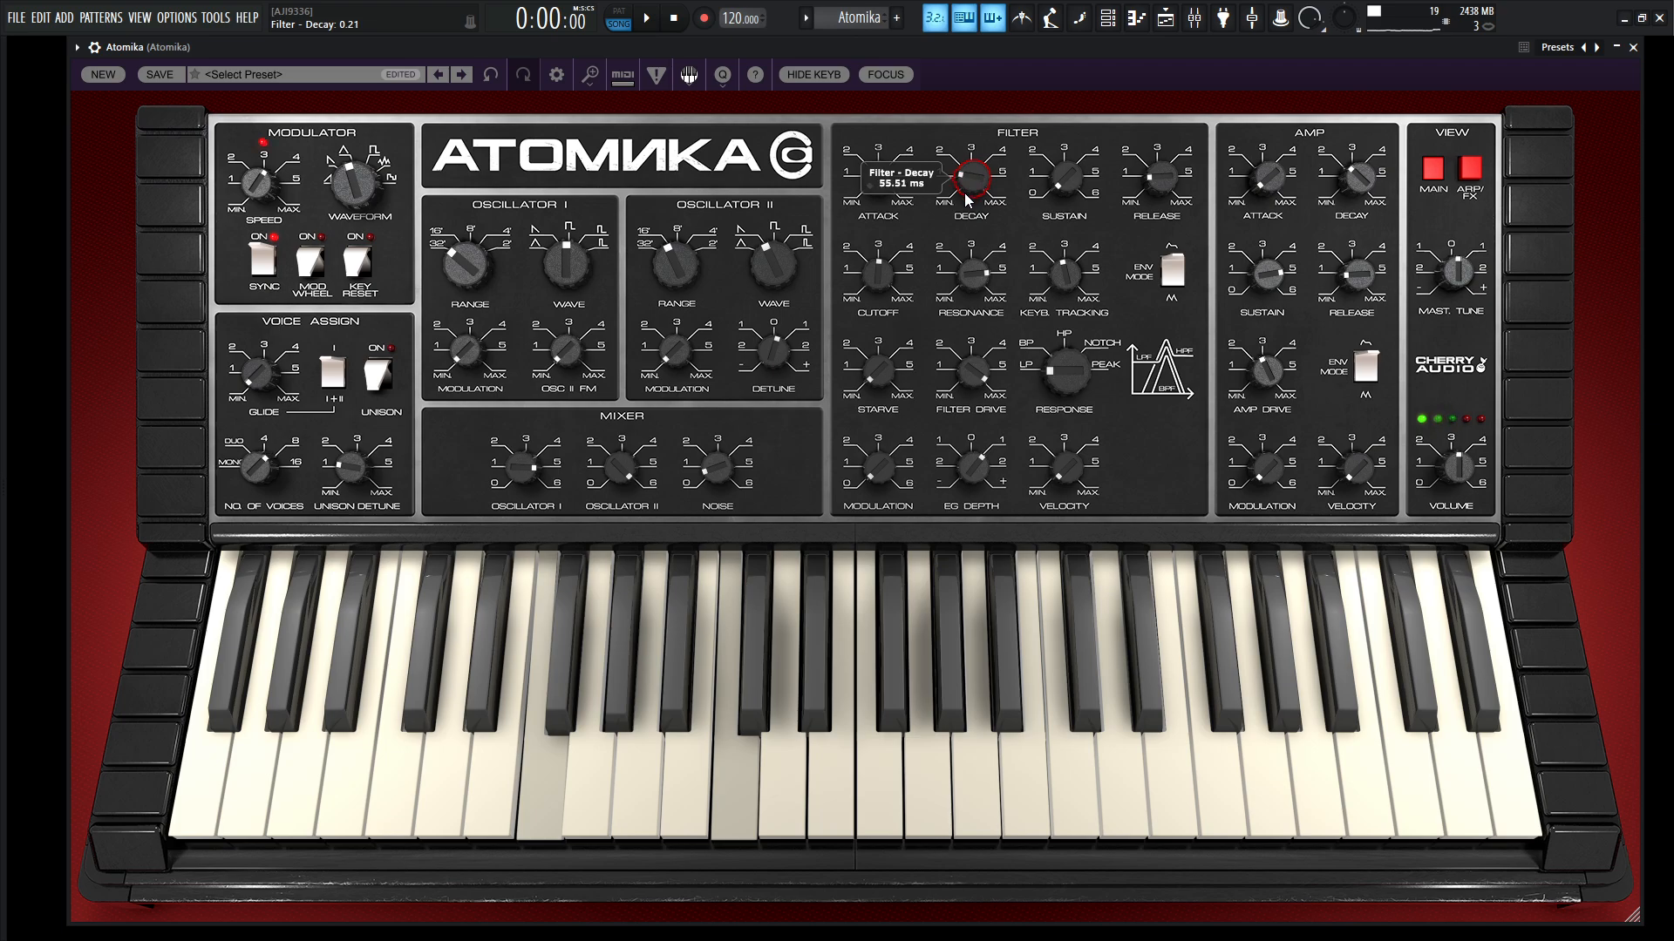
left_click_drag(1266, 268, 1268, 296)
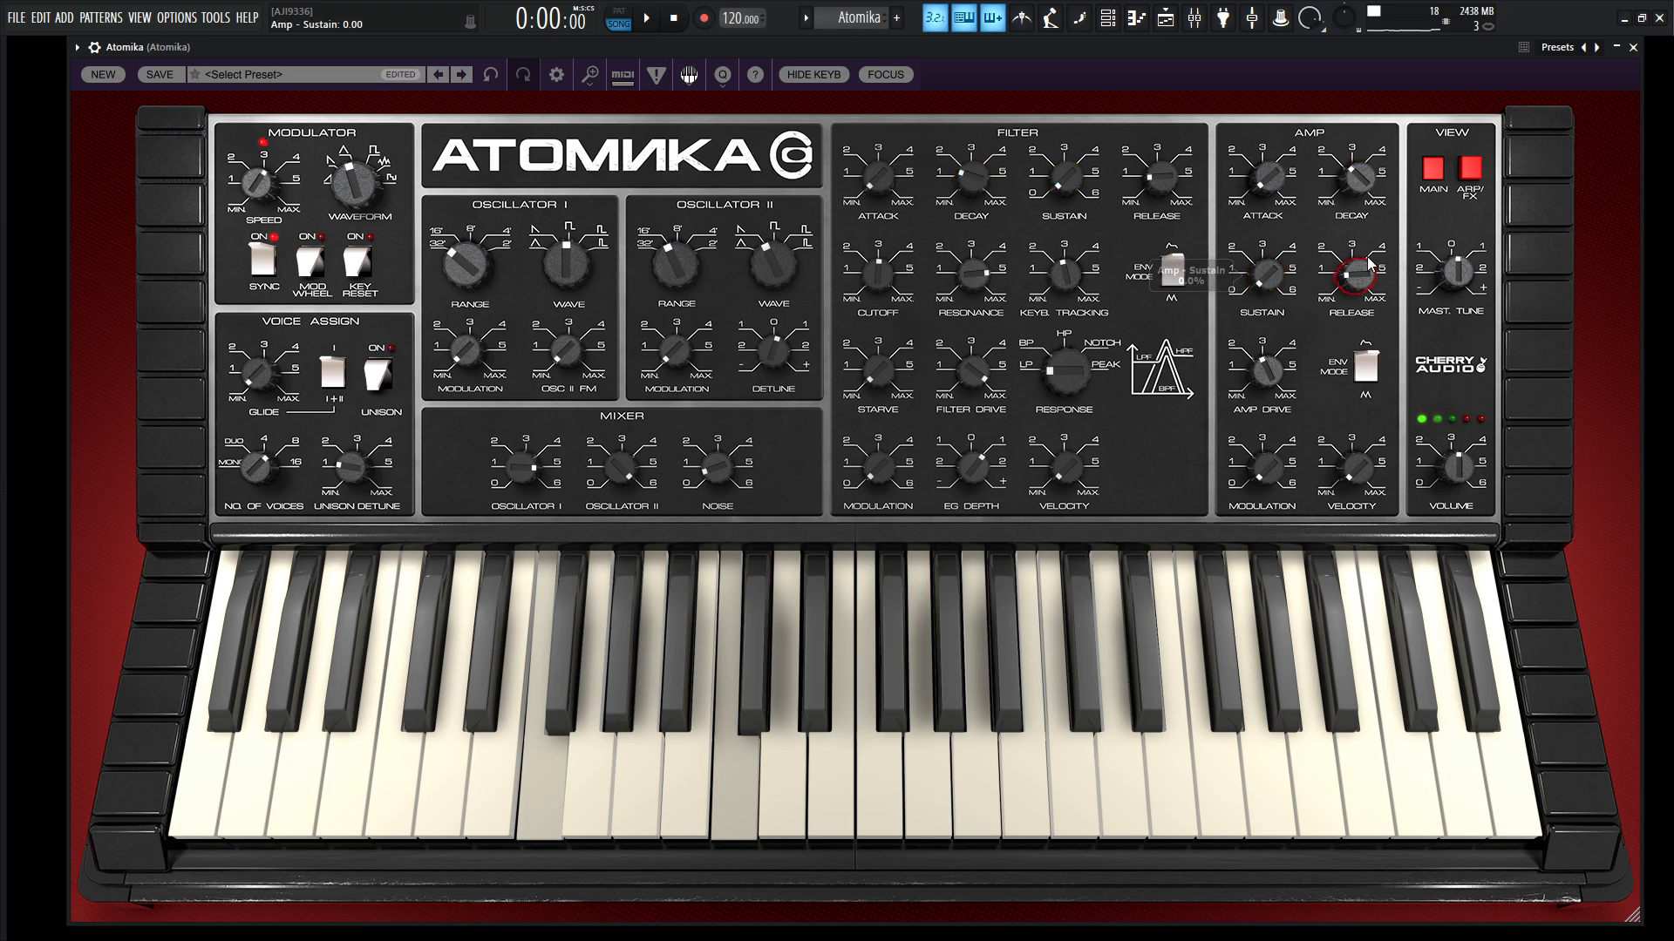
left_click_drag(1357, 179, 1360, 187)
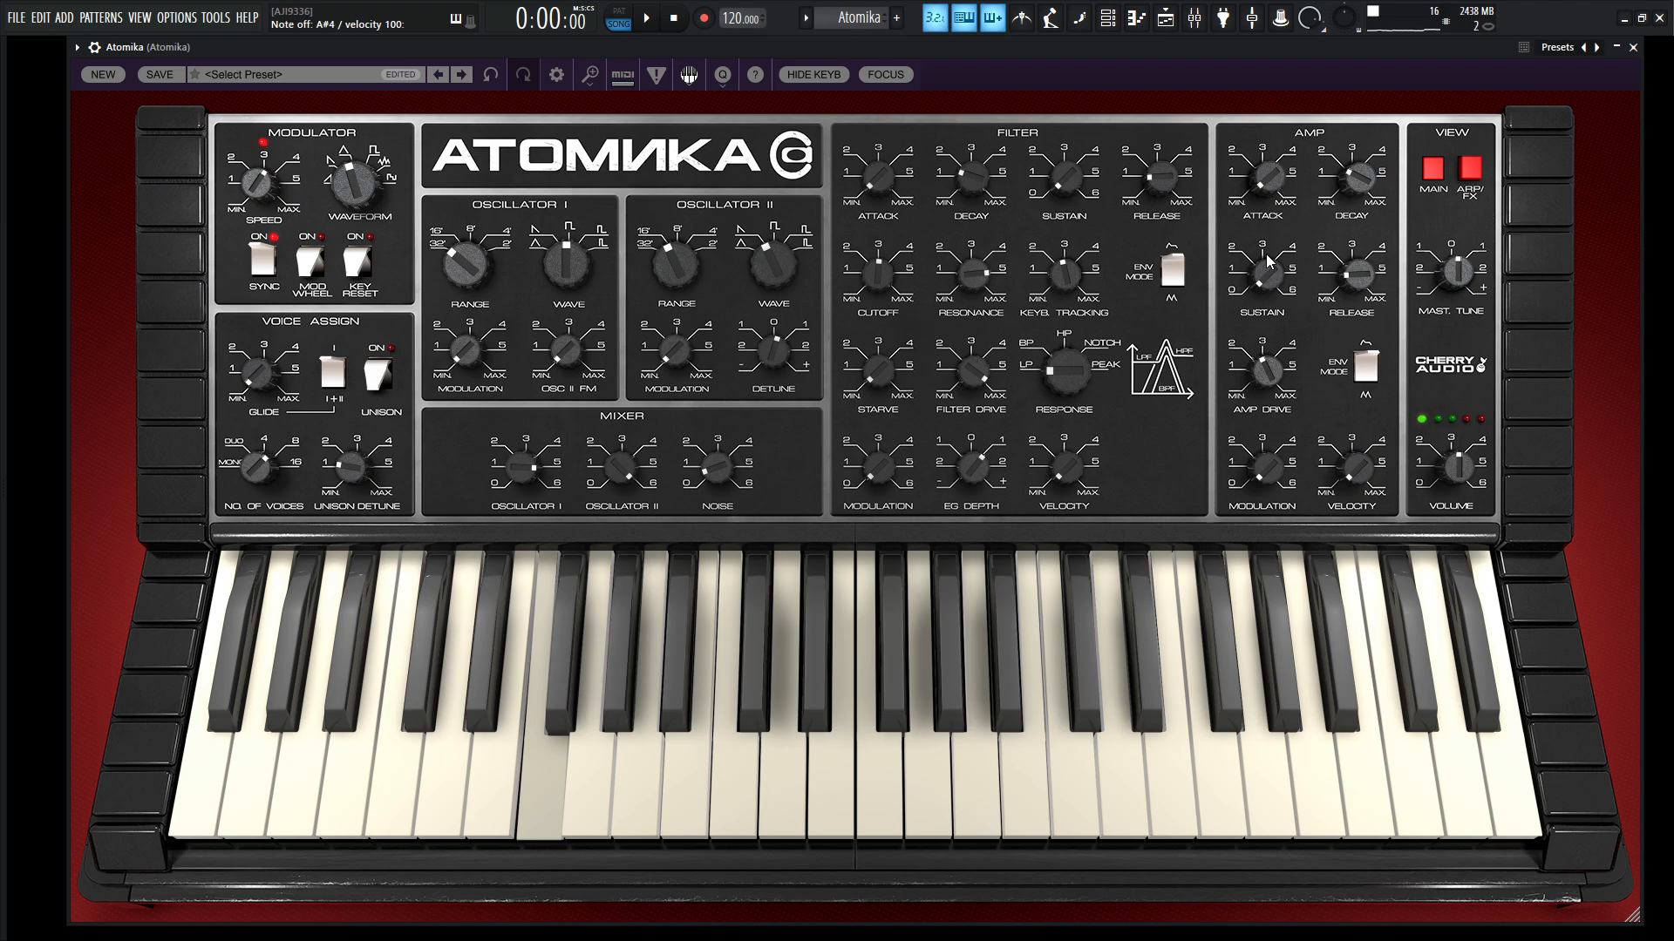
Return to the arpeggio settings and audition the octave range with a held note.
left_click(1472, 171)
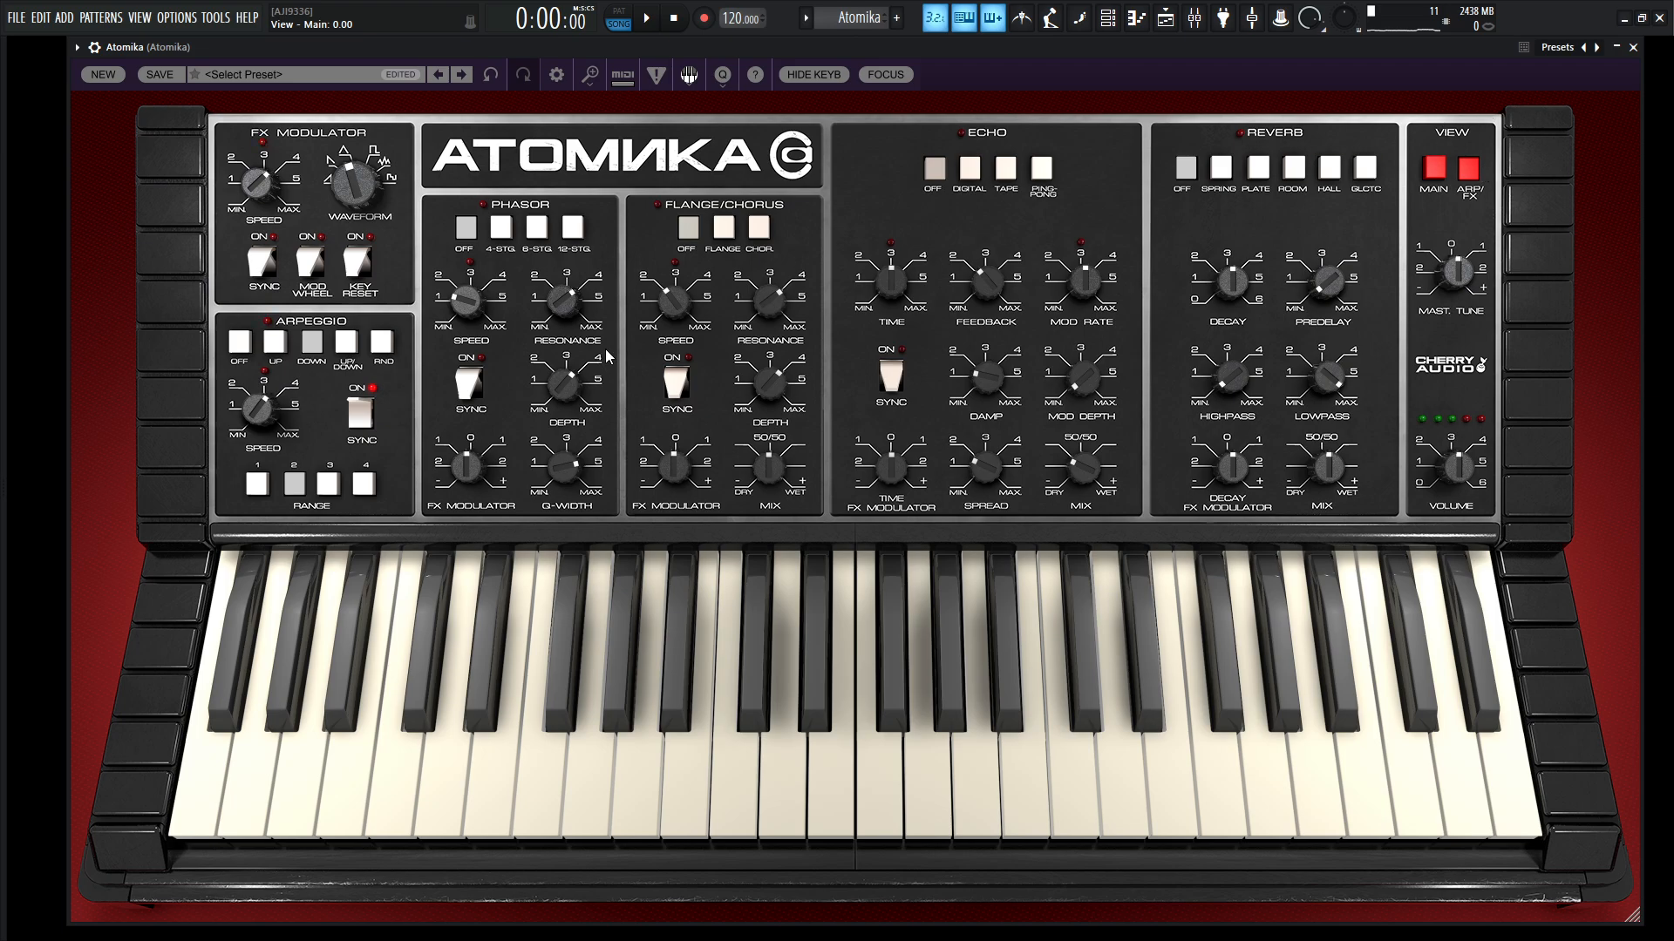
left_click(330, 486)
key("v")
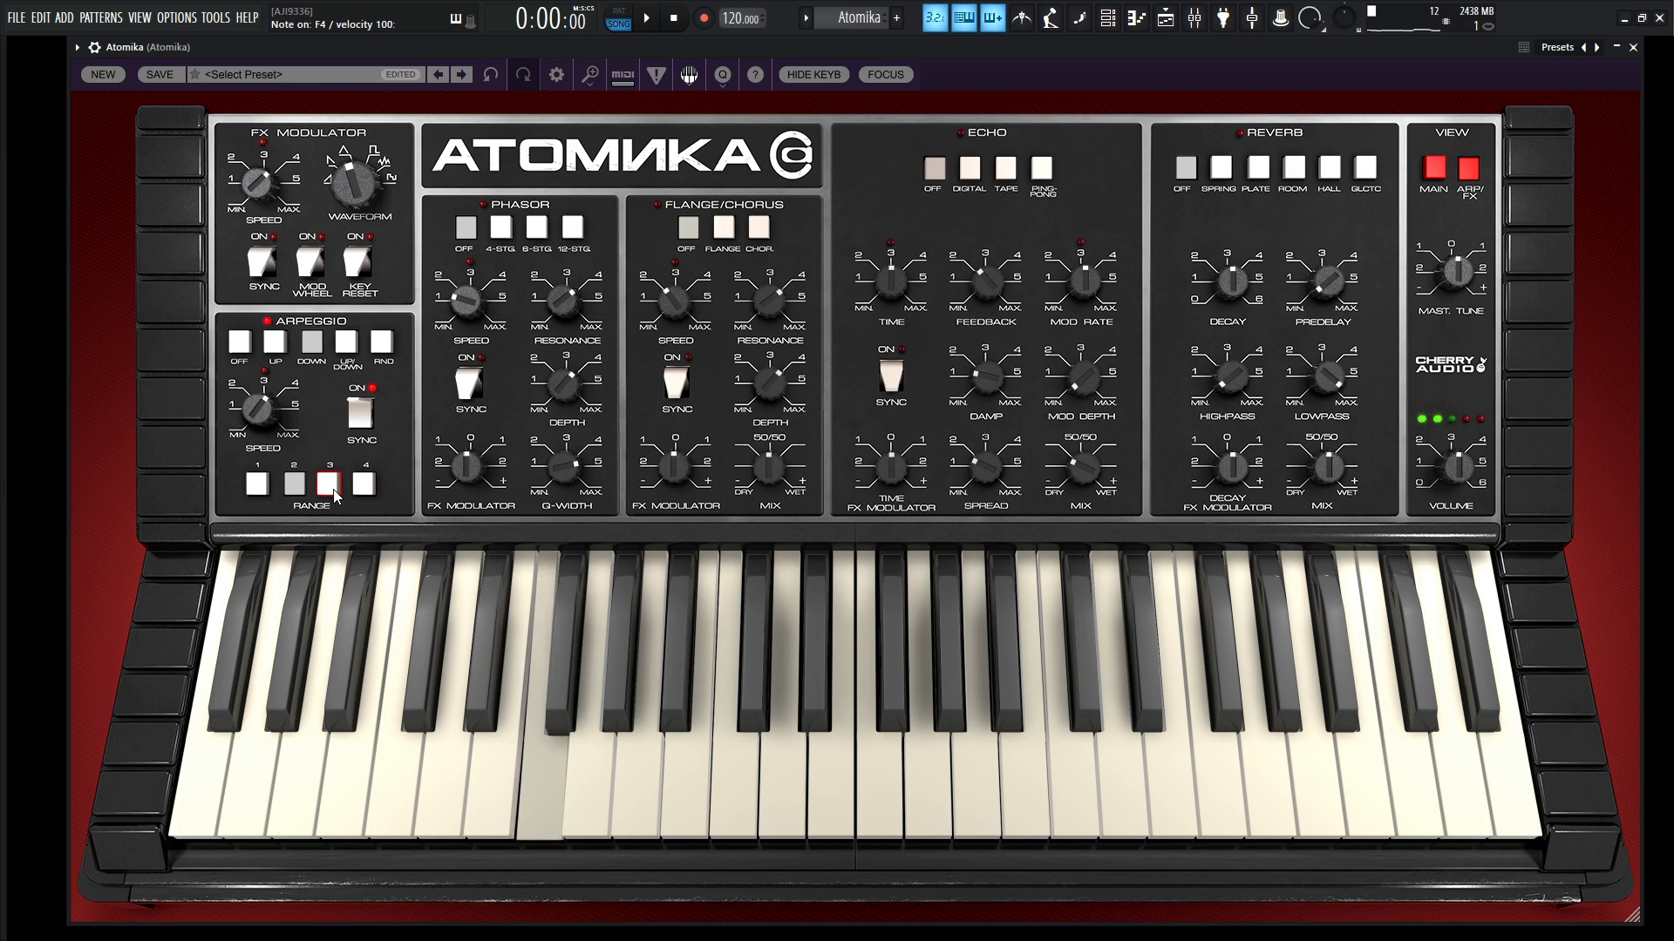
Reshape the filter under the running arpeggio: cutoff about 309 Hz, resonance about 93%, trying a decay of about 292 ms.
left_click(1434, 170)
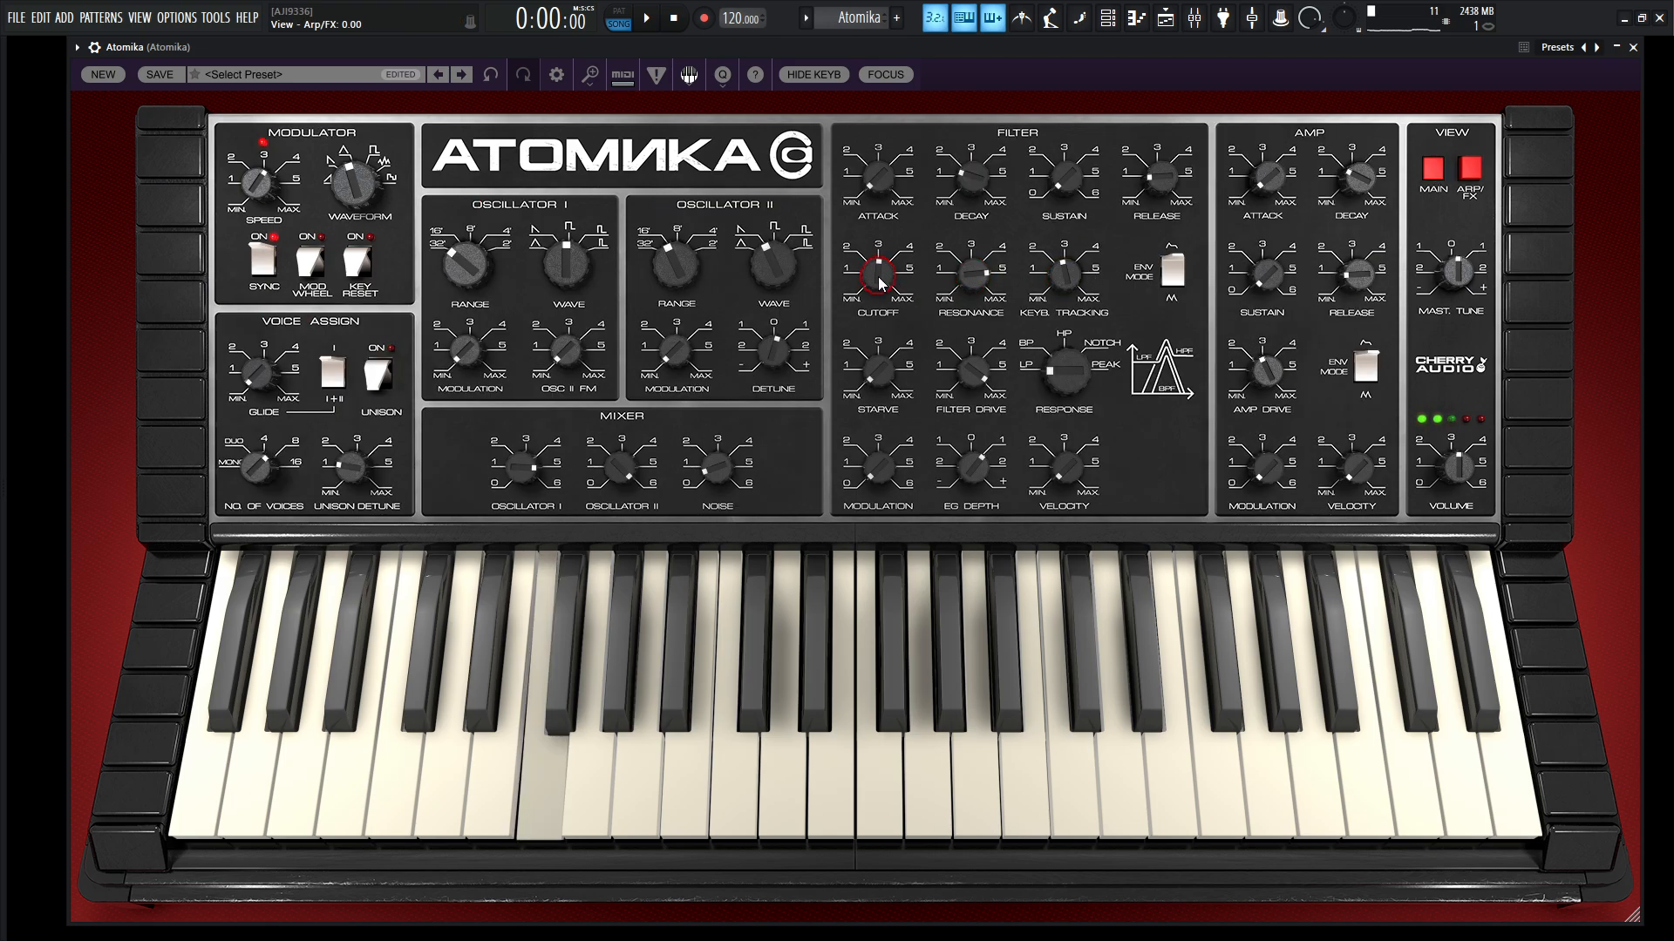
mouse_move(881, 281)
left_mouse_down()
mouse_move(896, 238)
mouse_move(896, 332)
mouse_move(890, 306)
left_mouse_up()
left_click_drag(974, 178, 976, 160)
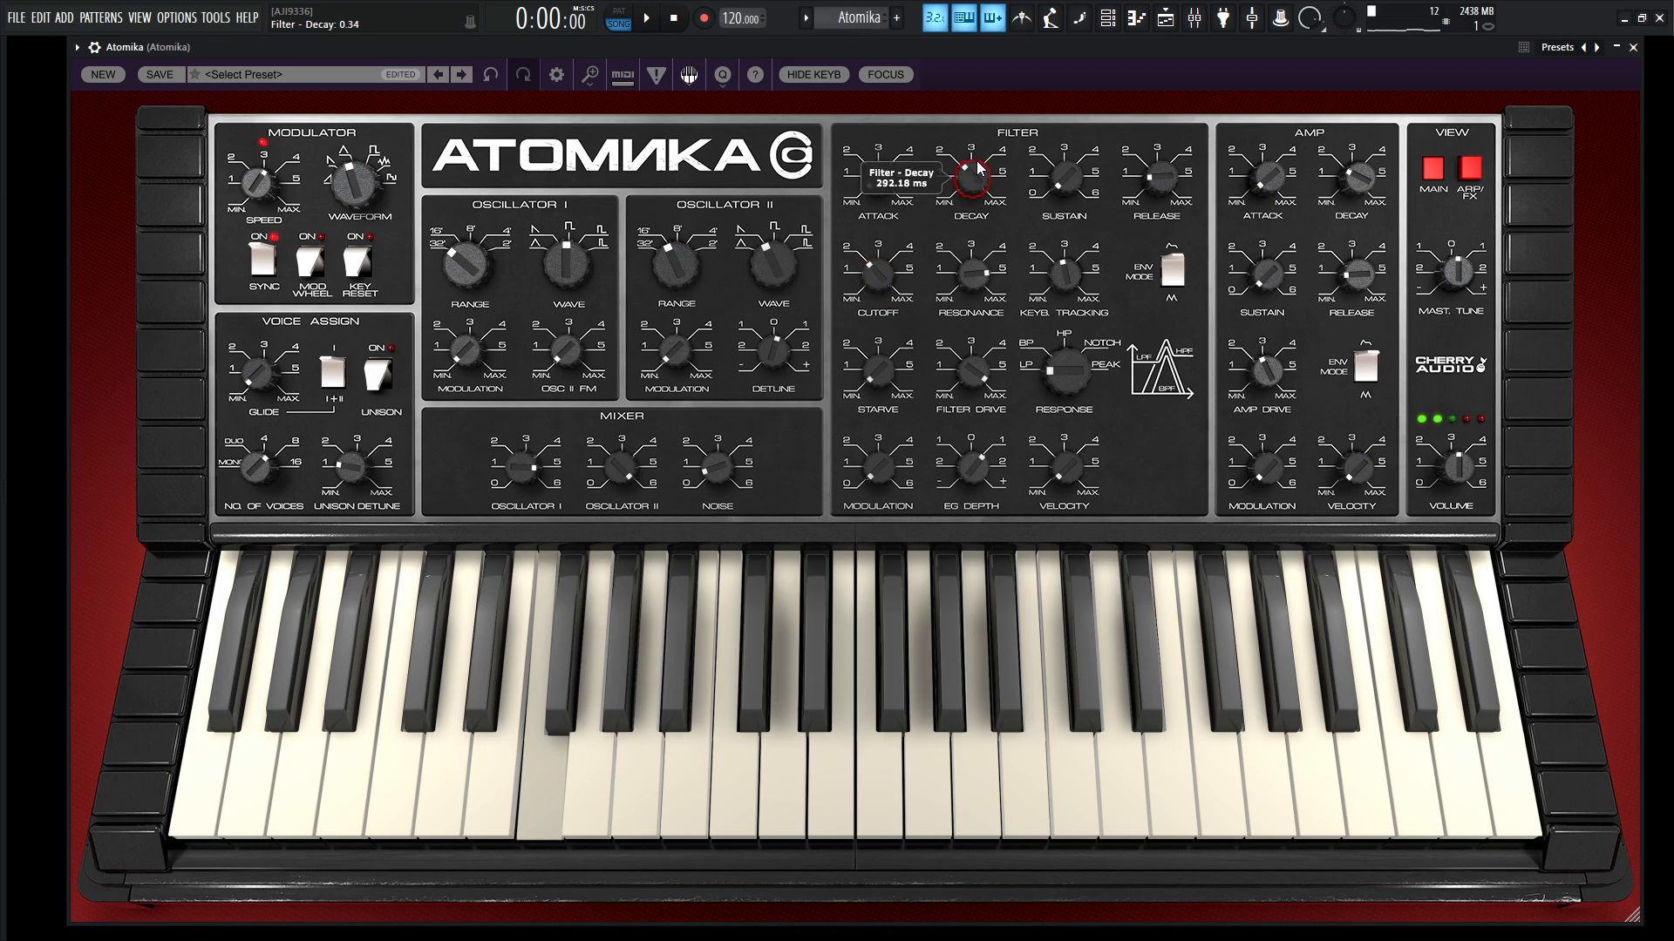
left_click_drag(975, 277, 976, 256)
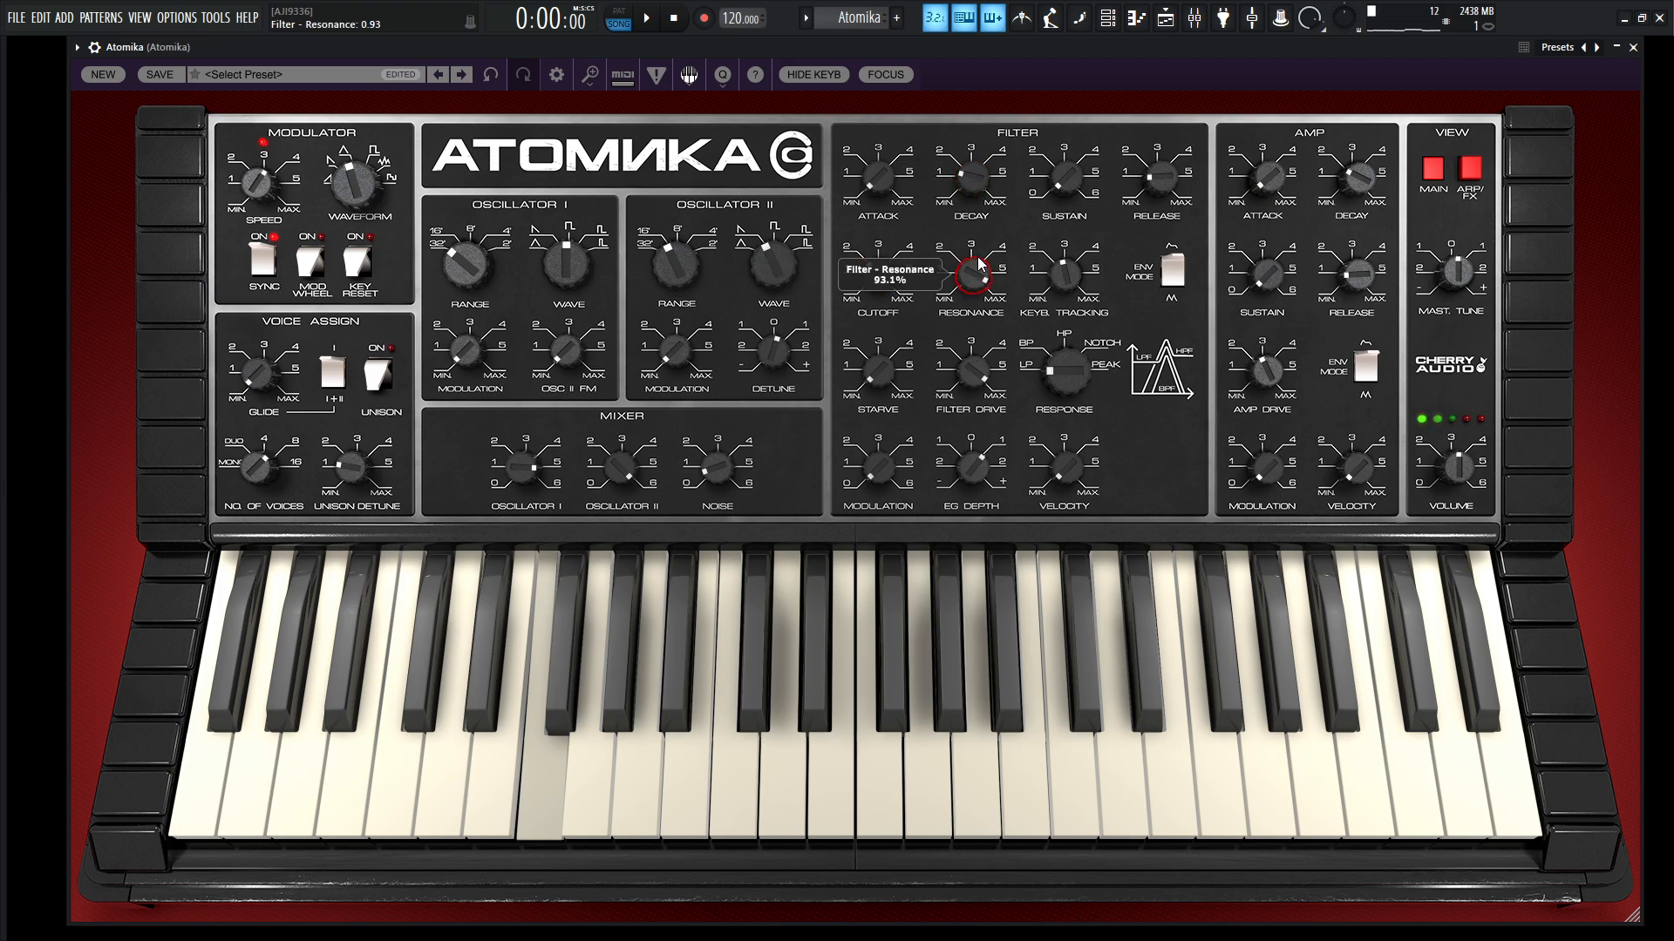
mouse_move(878, 277)
left_mouse_down()
mouse_move(888, 223)
mouse_move(882, 275)
left_mouse_up()
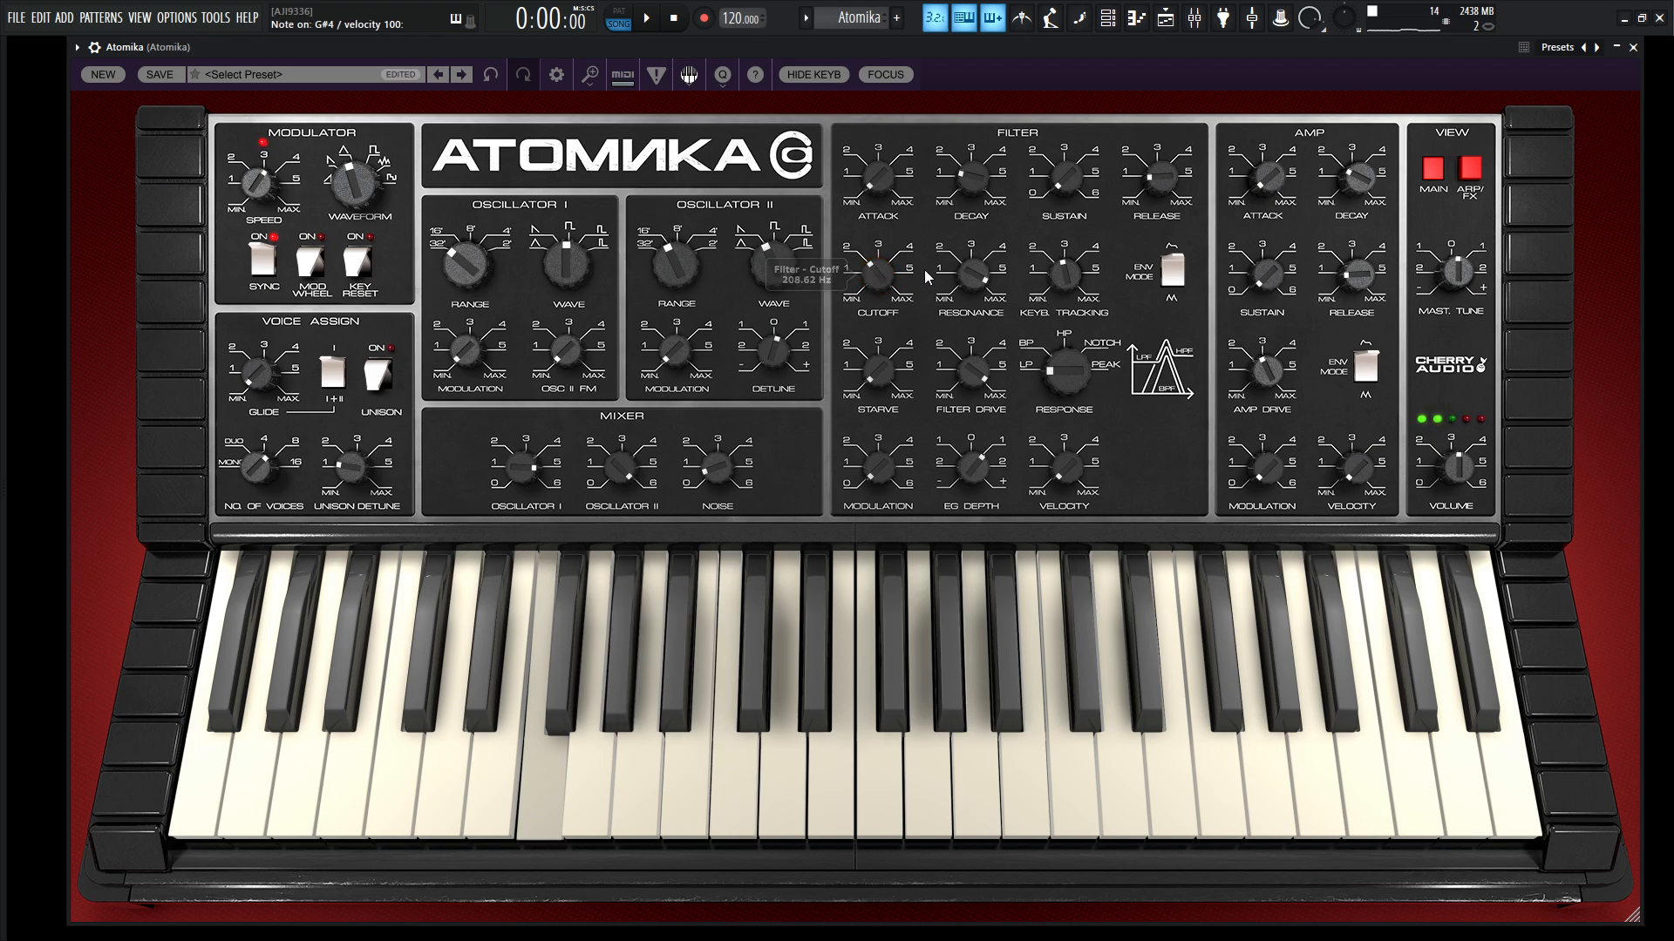
Enable the 4-stage phasor, sync it to tempo with a speed of 4 beats, and adjust its depth.
left_click(1471, 169)
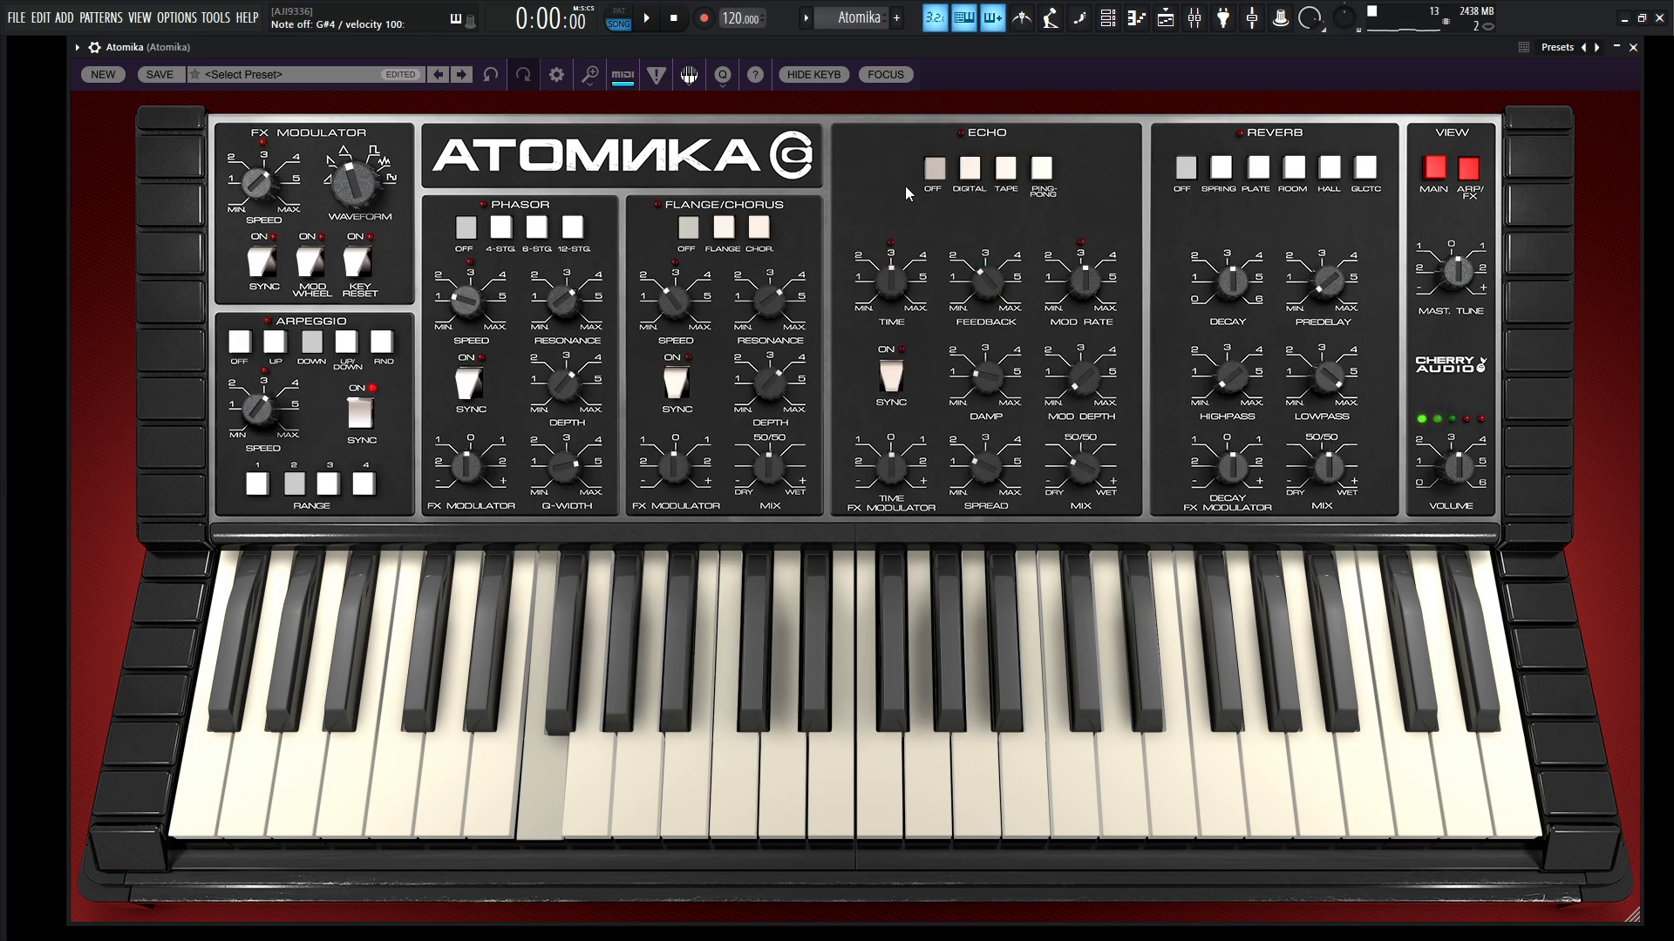
left_click(502, 228)
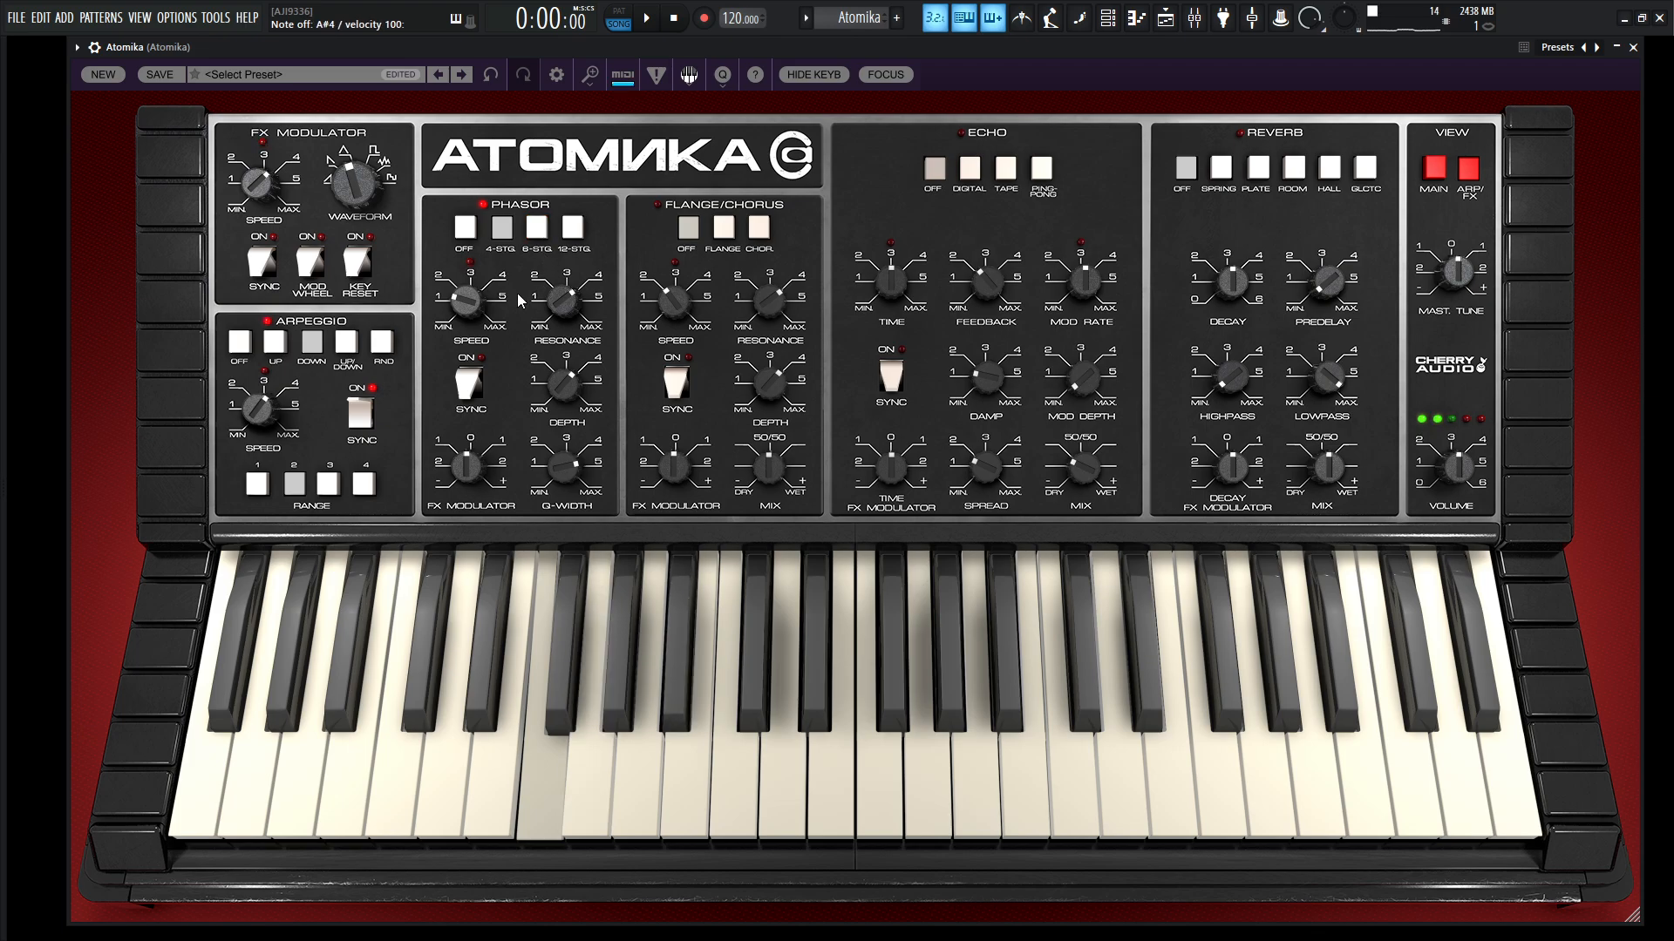
left_click(469, 381)
left_click_drag(564, 384, 568, 445)
left_click_drag(480, 308, 479, 320)
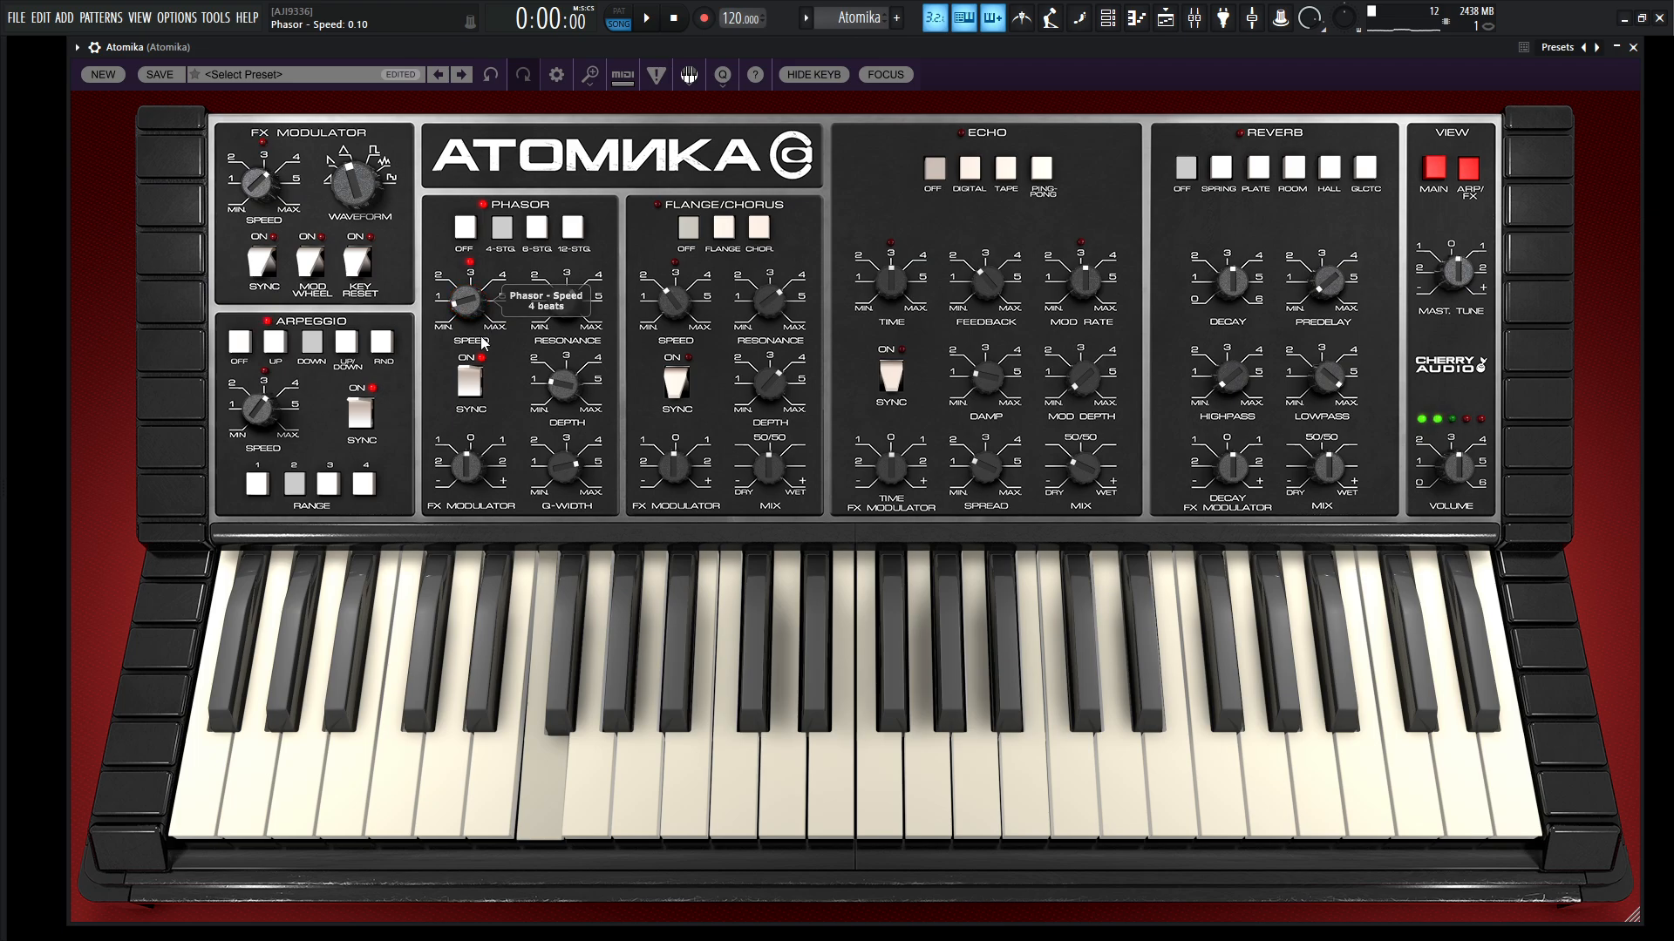
Audition the phasor's middle and 12-stage modes while adjusting its resonance and raising its Q-width to maximum.
left_click(537, 227)
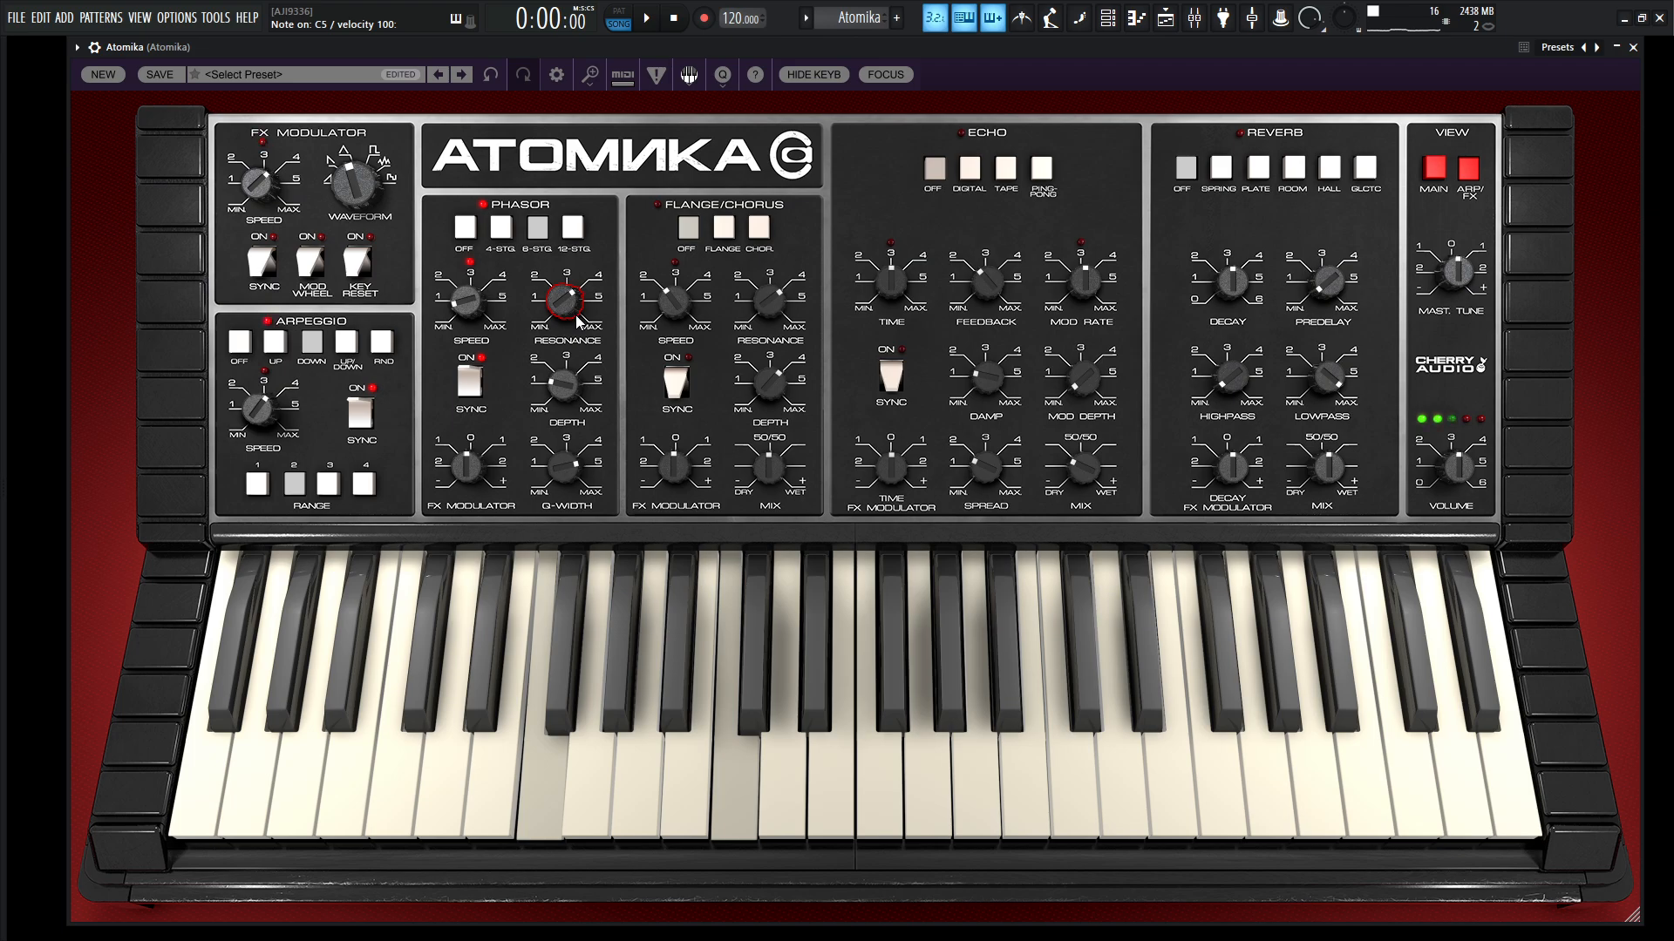
mouse_move(574, 306)
left_mouse_down()
mouse_move(576, 430)
mouse_move(583, 302)
left_mouse_up()
left_click_drag(576, 455, 580, 426)
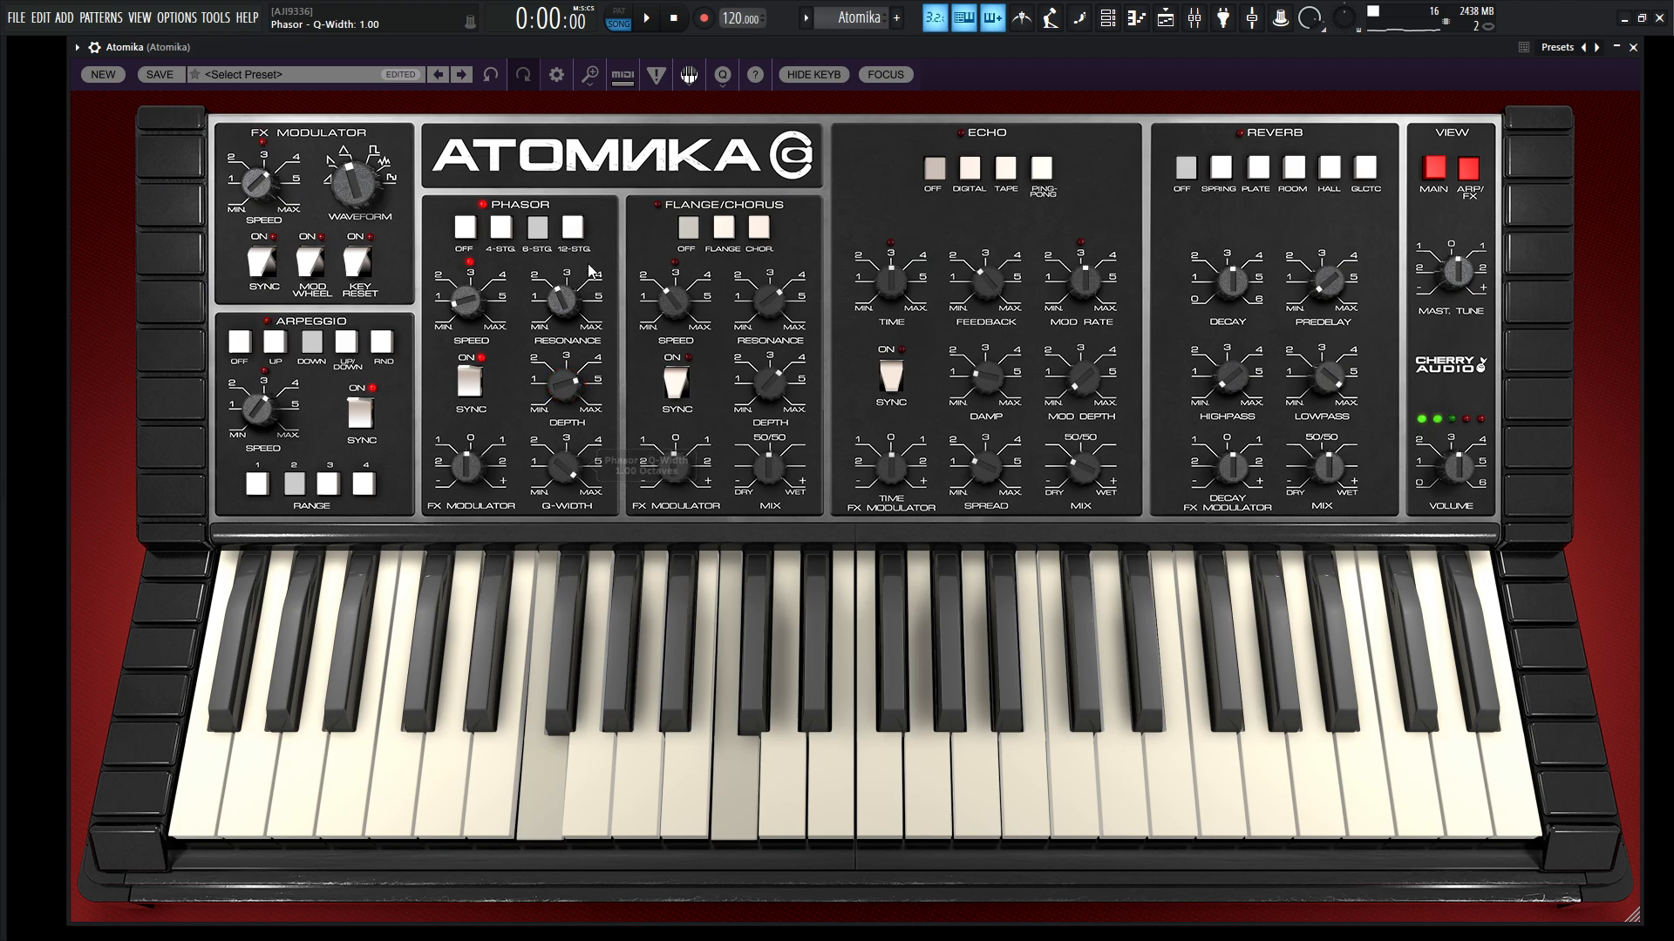
left_click(577, 232)
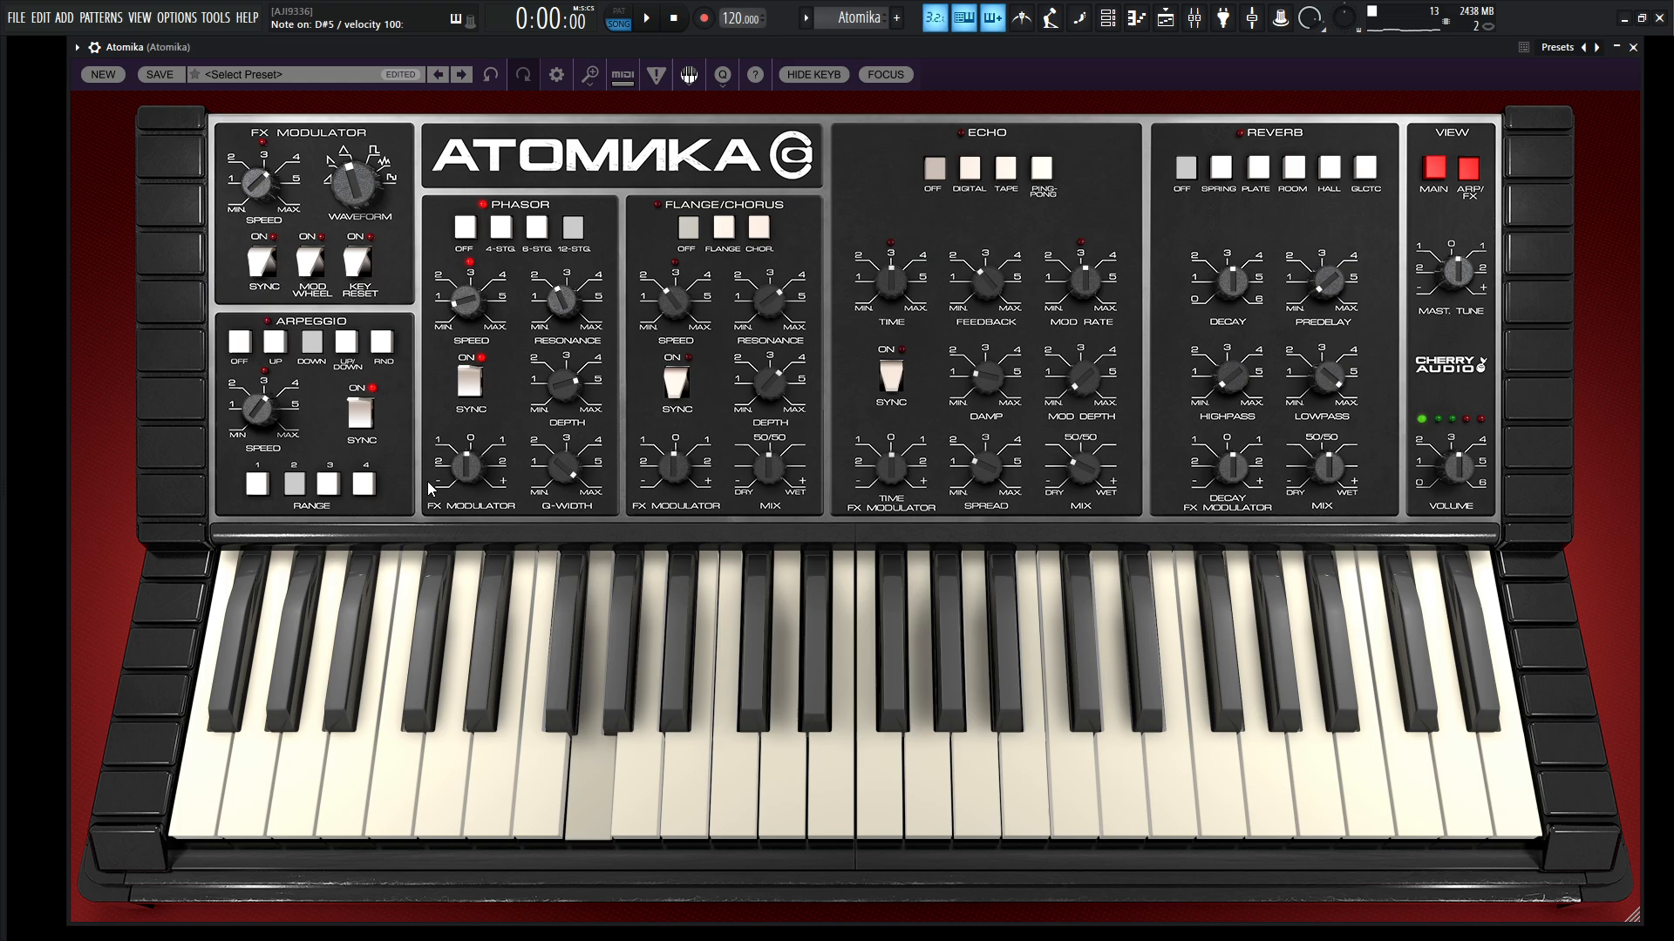
Try the phasor's FX modulator amount and speed, and switch the phasor off.
mouse_move(468, 468)
left_mouse_down()
mouse_move(494, 389)
mouse_move(497, 440)
mouse_move(469, 477)
left_mouse_up()
left_click_drag(466, 301, 490, 394)
left_click(473, 227)
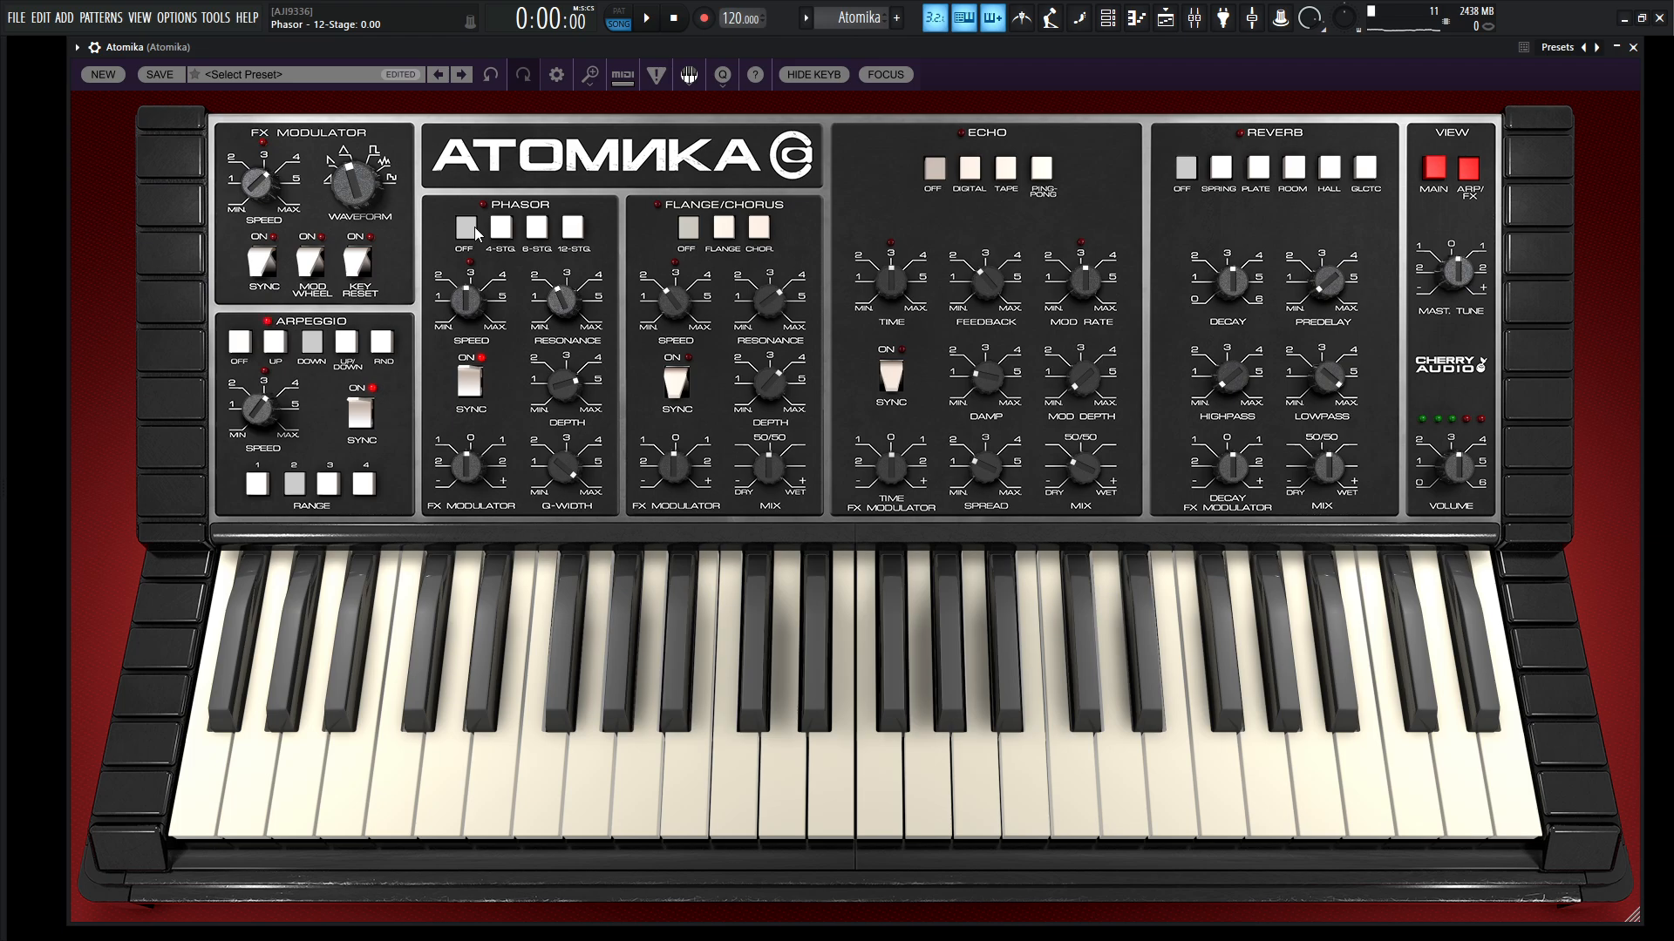
Turn on the flange effect while holding an arpeggiated low note.
key("v")
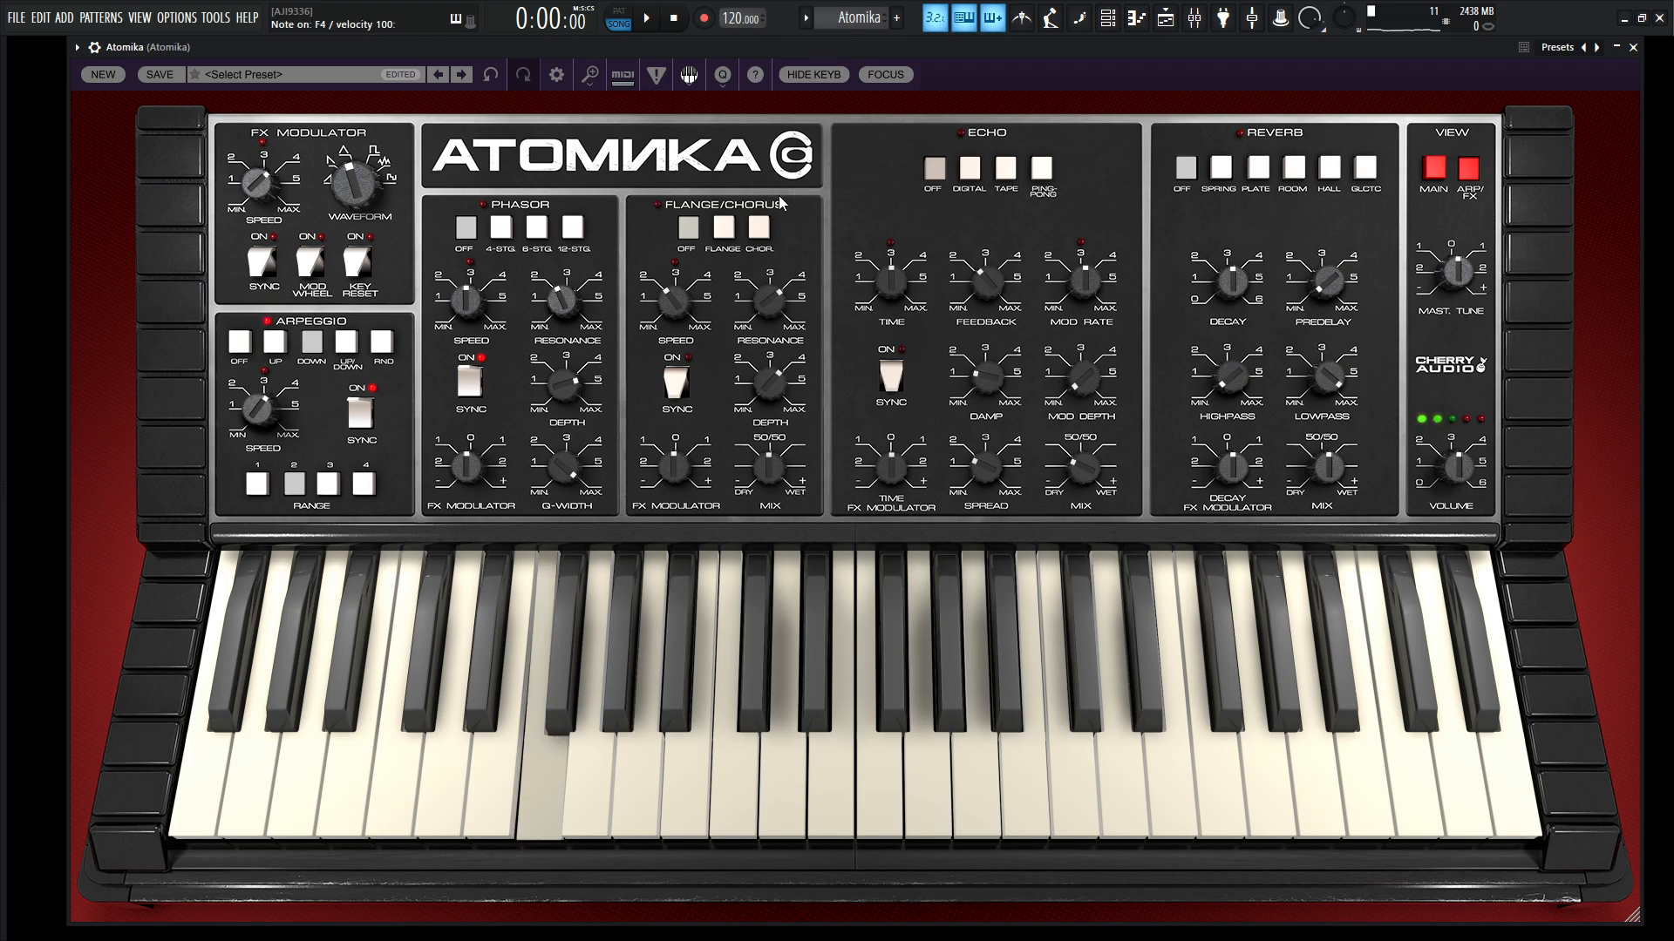
left_click(729, 229)
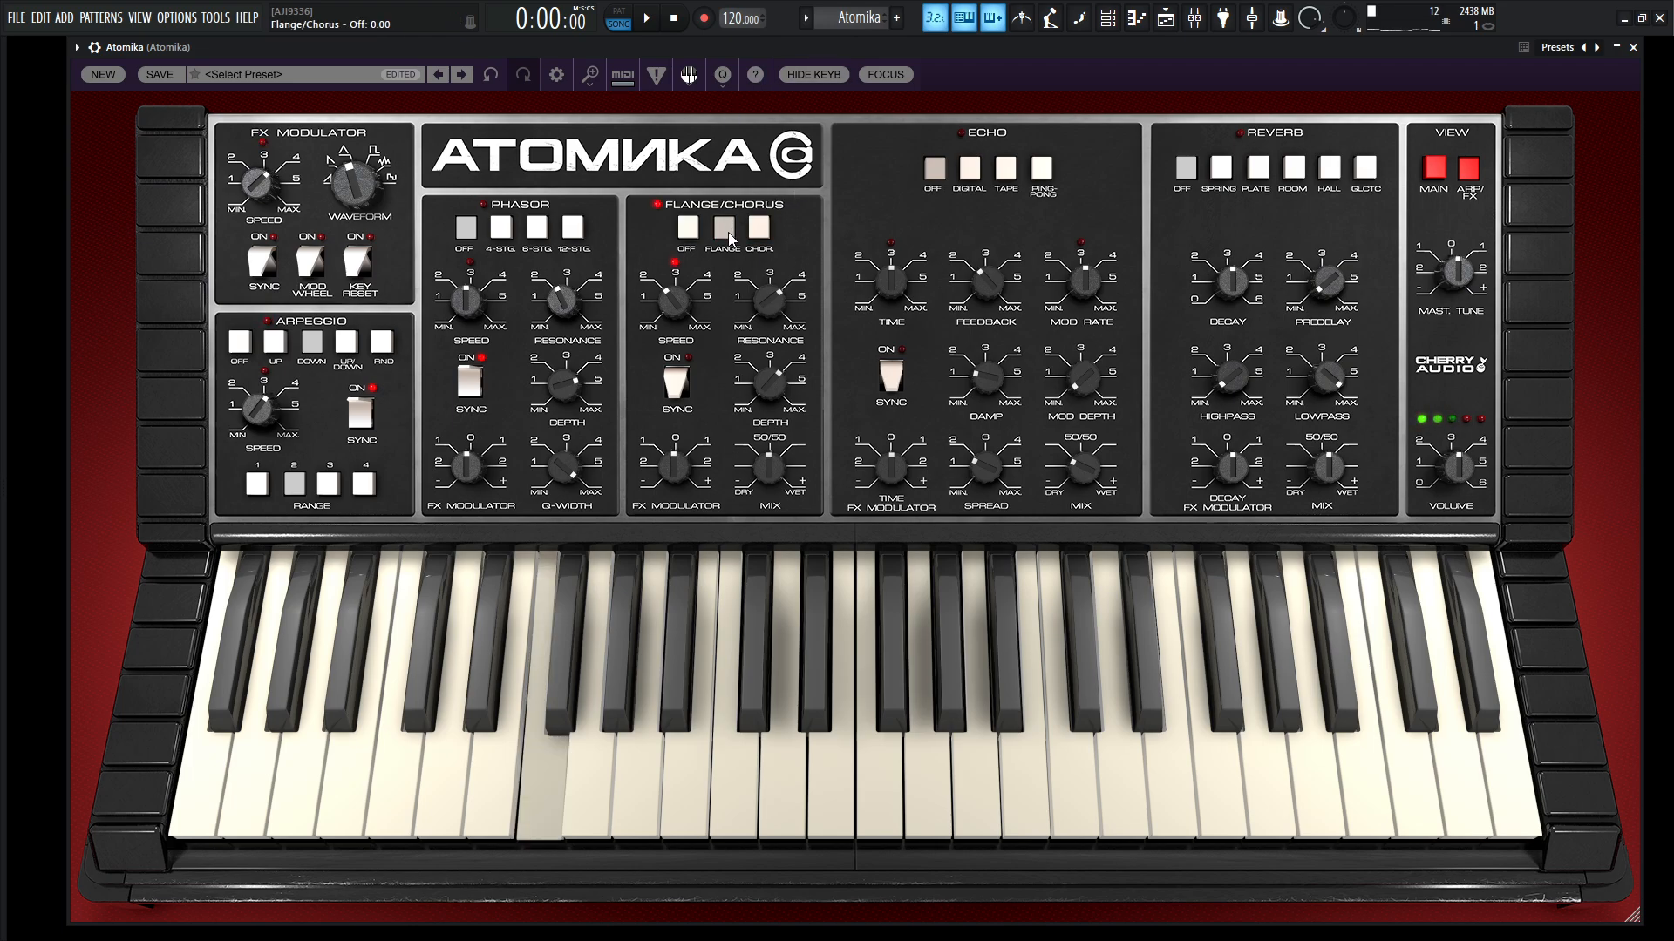
Adjust the flanger's speed, mix and depth while playing arpeggiated notes.
mouse_move(681, 319)
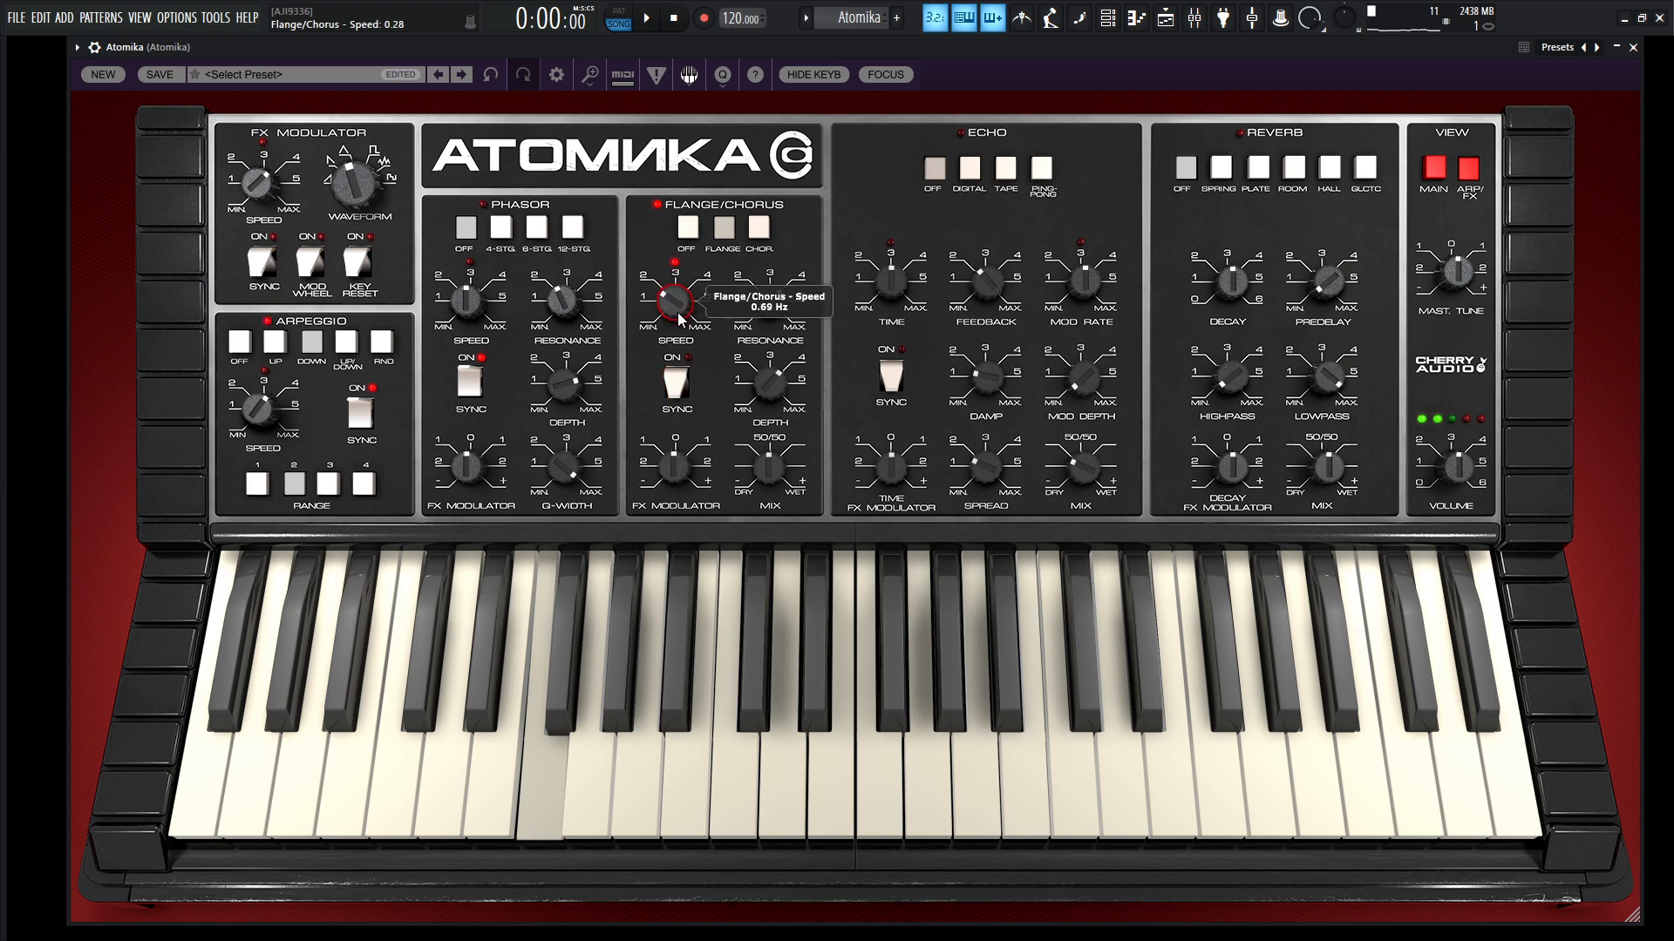
left_click_drag(764, 467, 770, 504)
key("v")
key("l")
key("j")
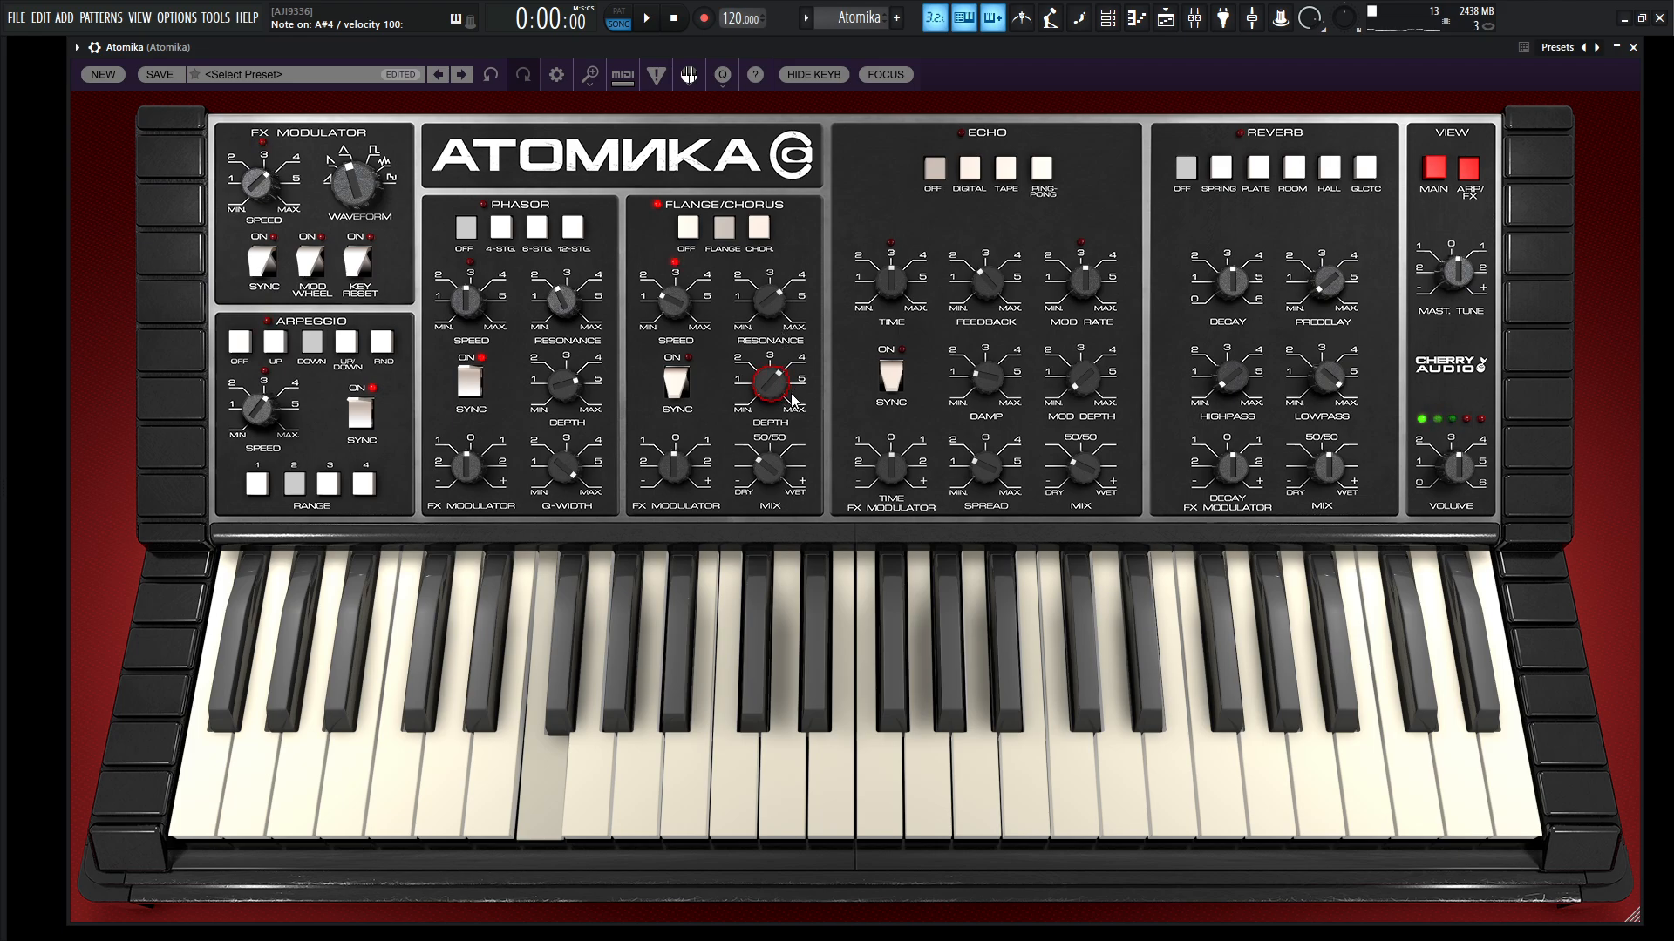
key("h")
key("j")
left_click_drag(782, 393, 783, 385)
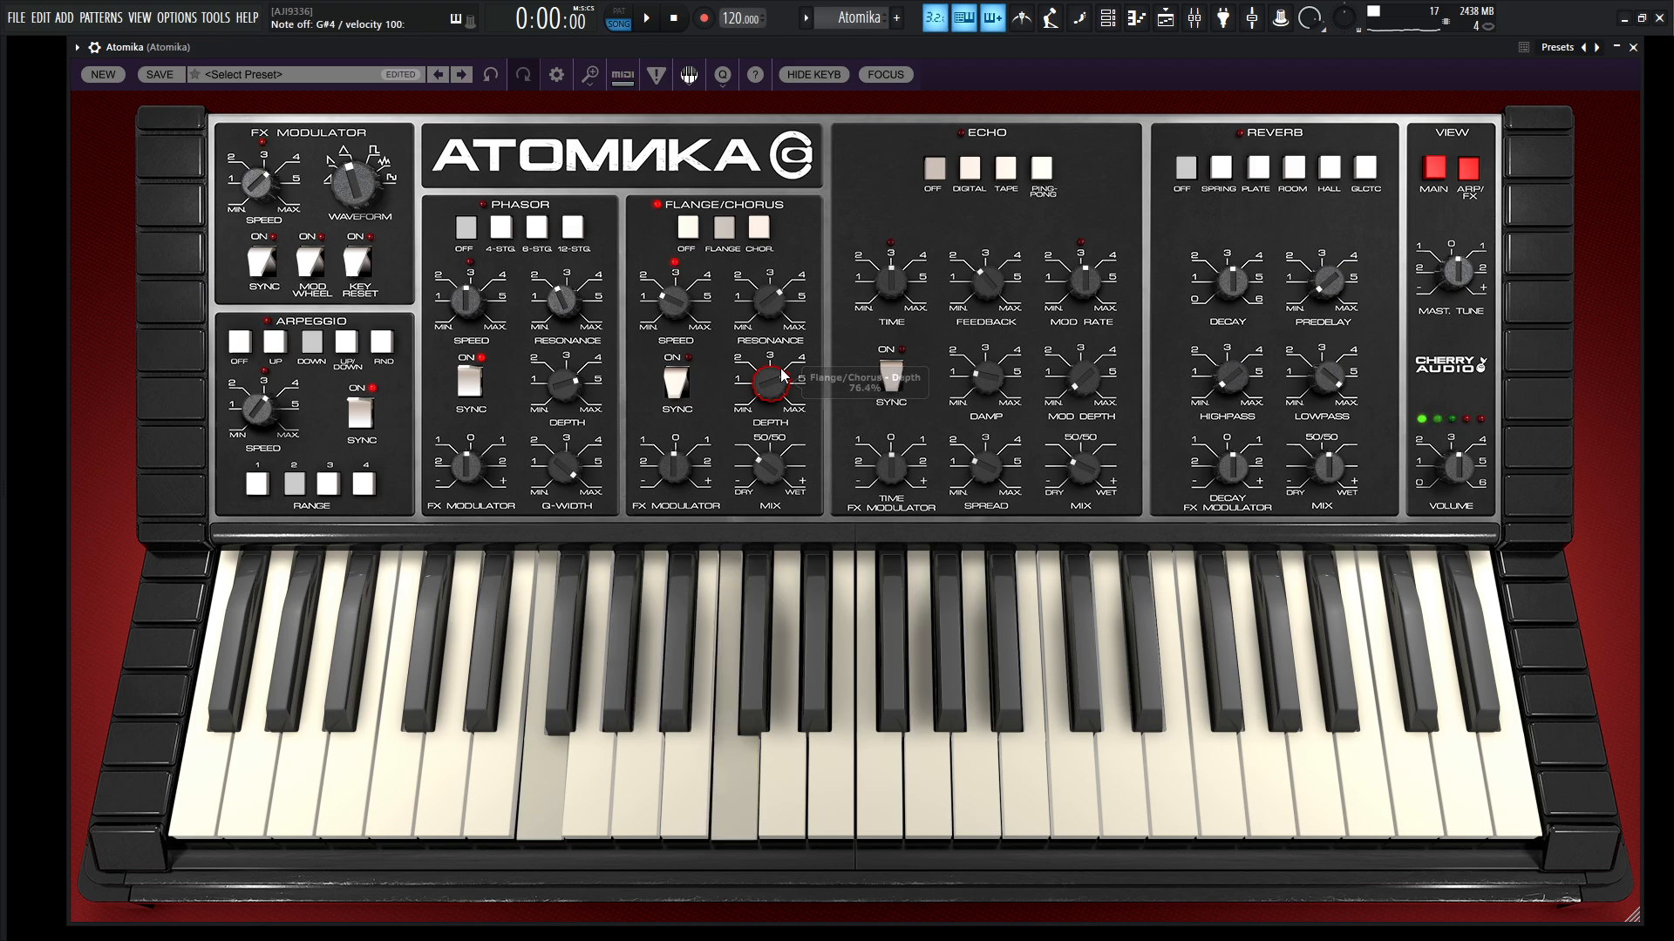
Switch the flanger to chorus, adjust its mix, and set the arpeggio direction to up/down.
left_click(759, 230)
key("l")
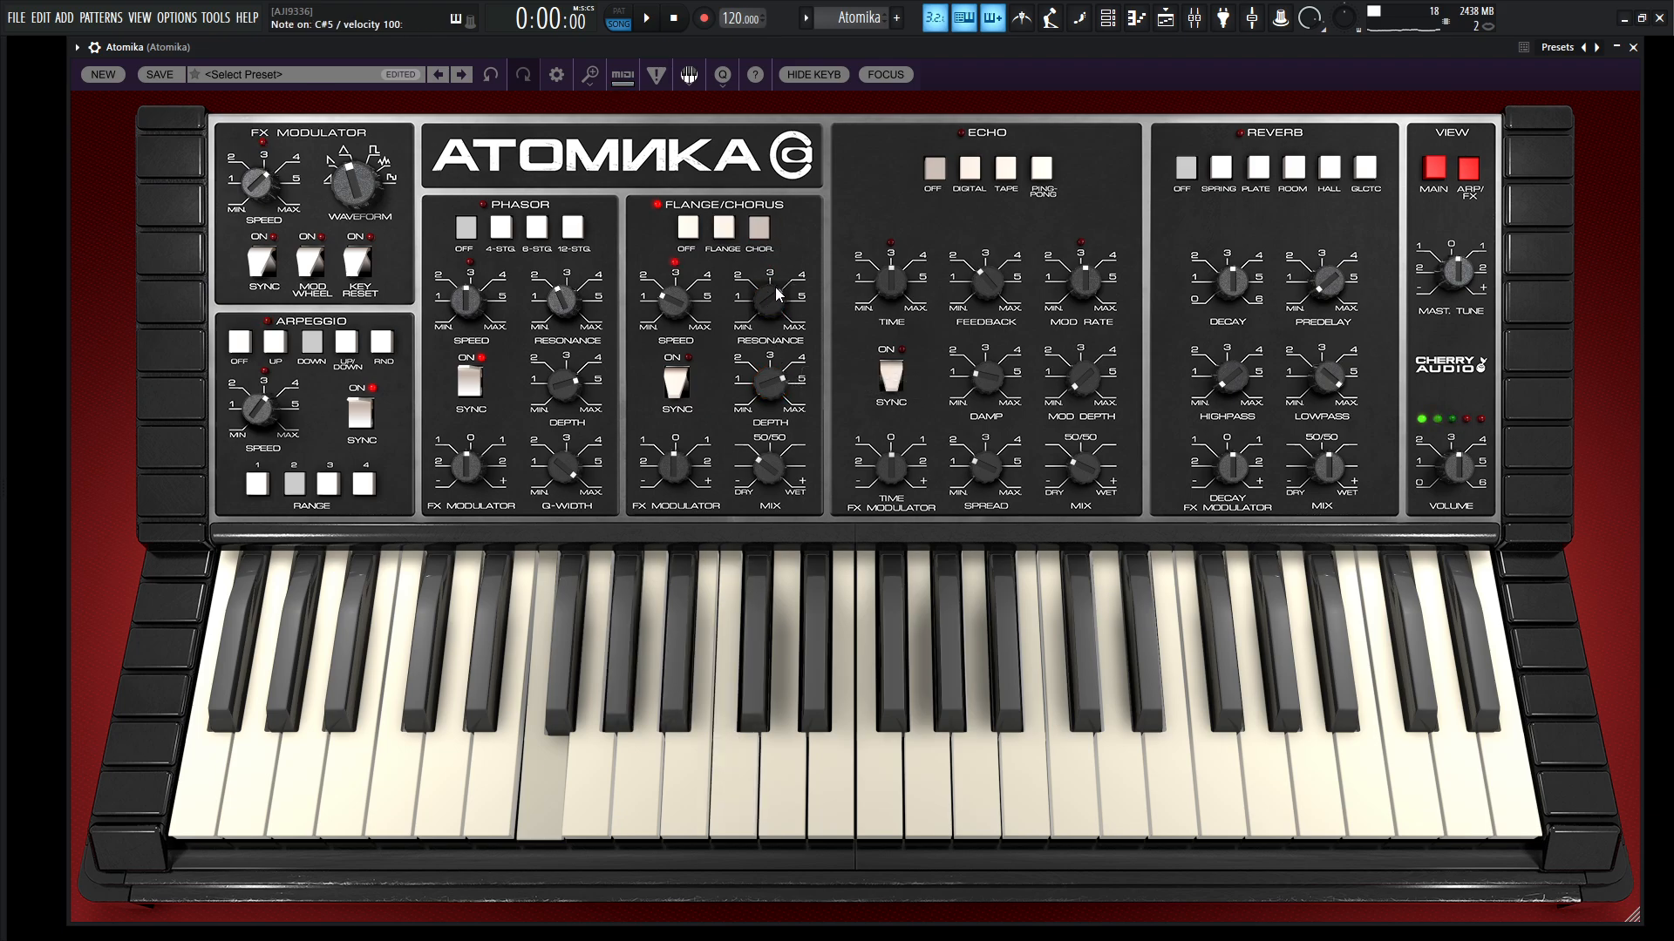
left_click_drag(779, 467, 778, 461)
left_click(348, 344)
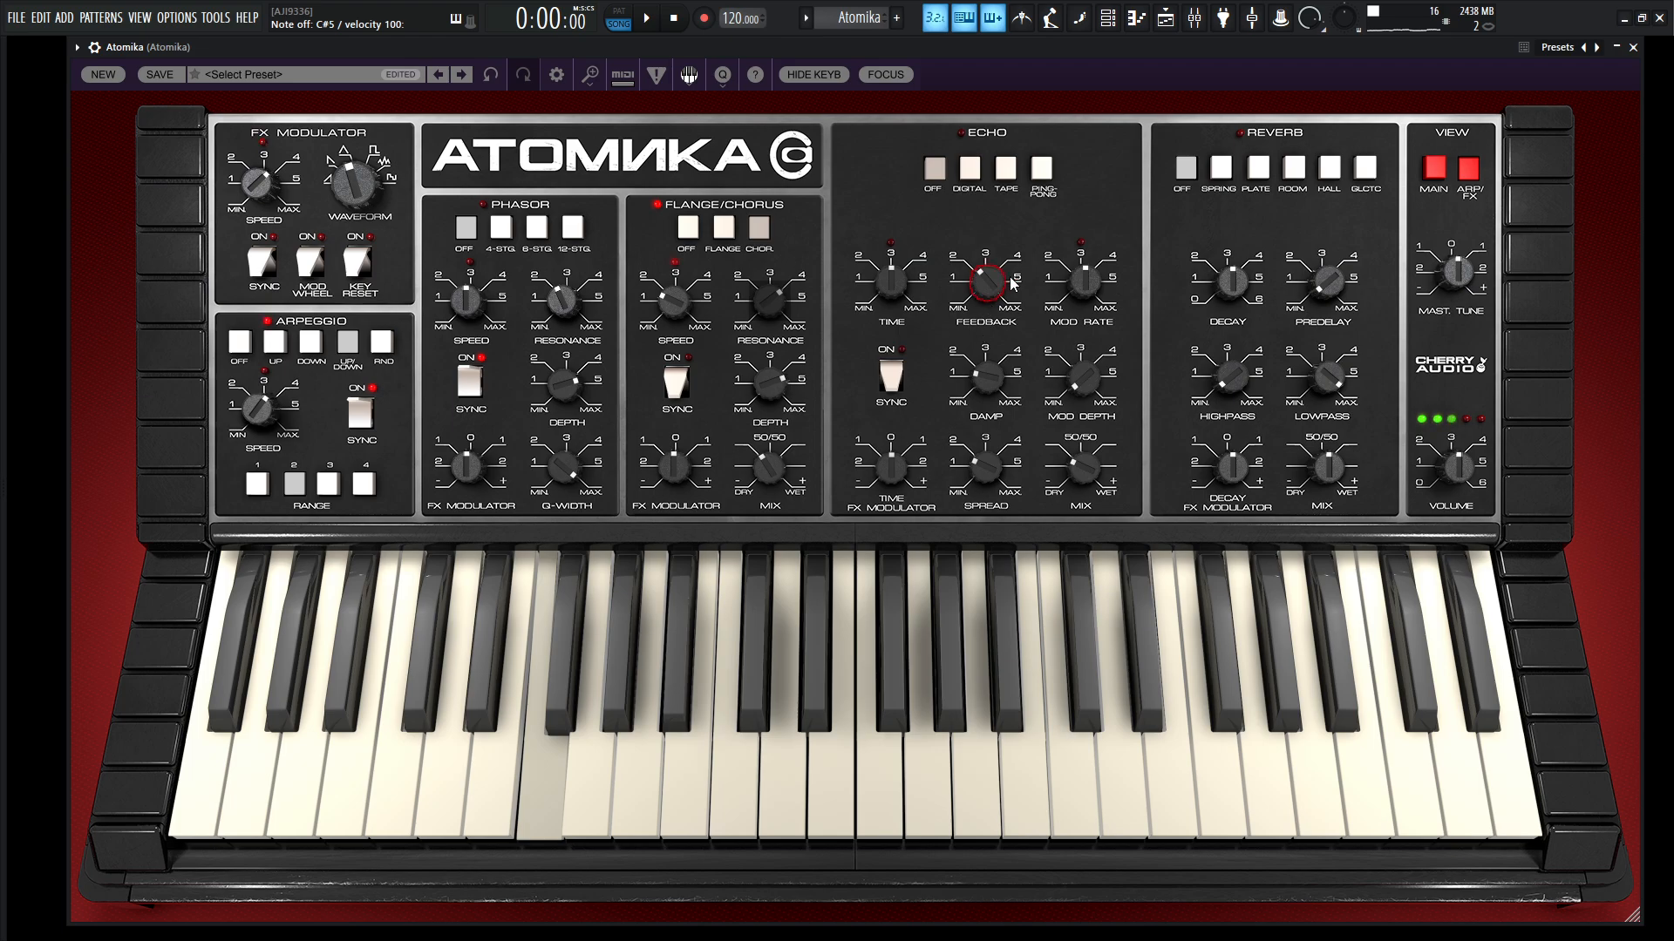
Return to the main synth controls, adjust the mixer's noise level, and sweep the filter cutoff while playing notes.
left_click(1434, 174)
left_click_drag(723, 471, 723, 455)
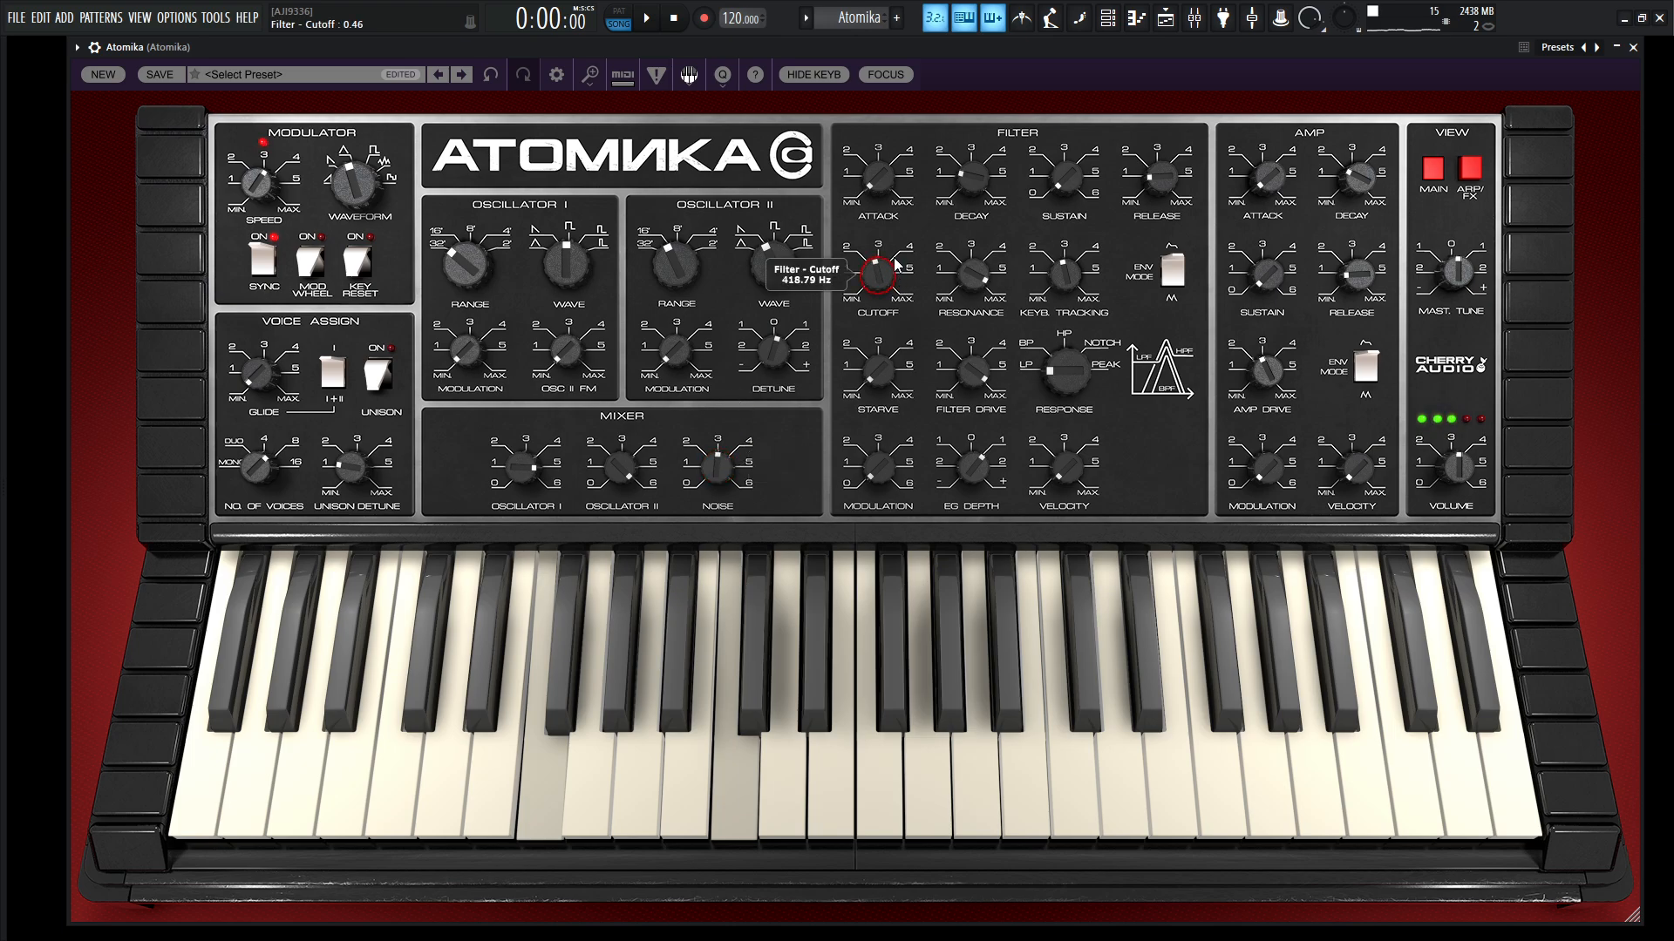
mouse_move(895, 265)
left_mouse_down()
mouse_move(893, 218)
mouse_move(894, 268)
left_mouse_up()
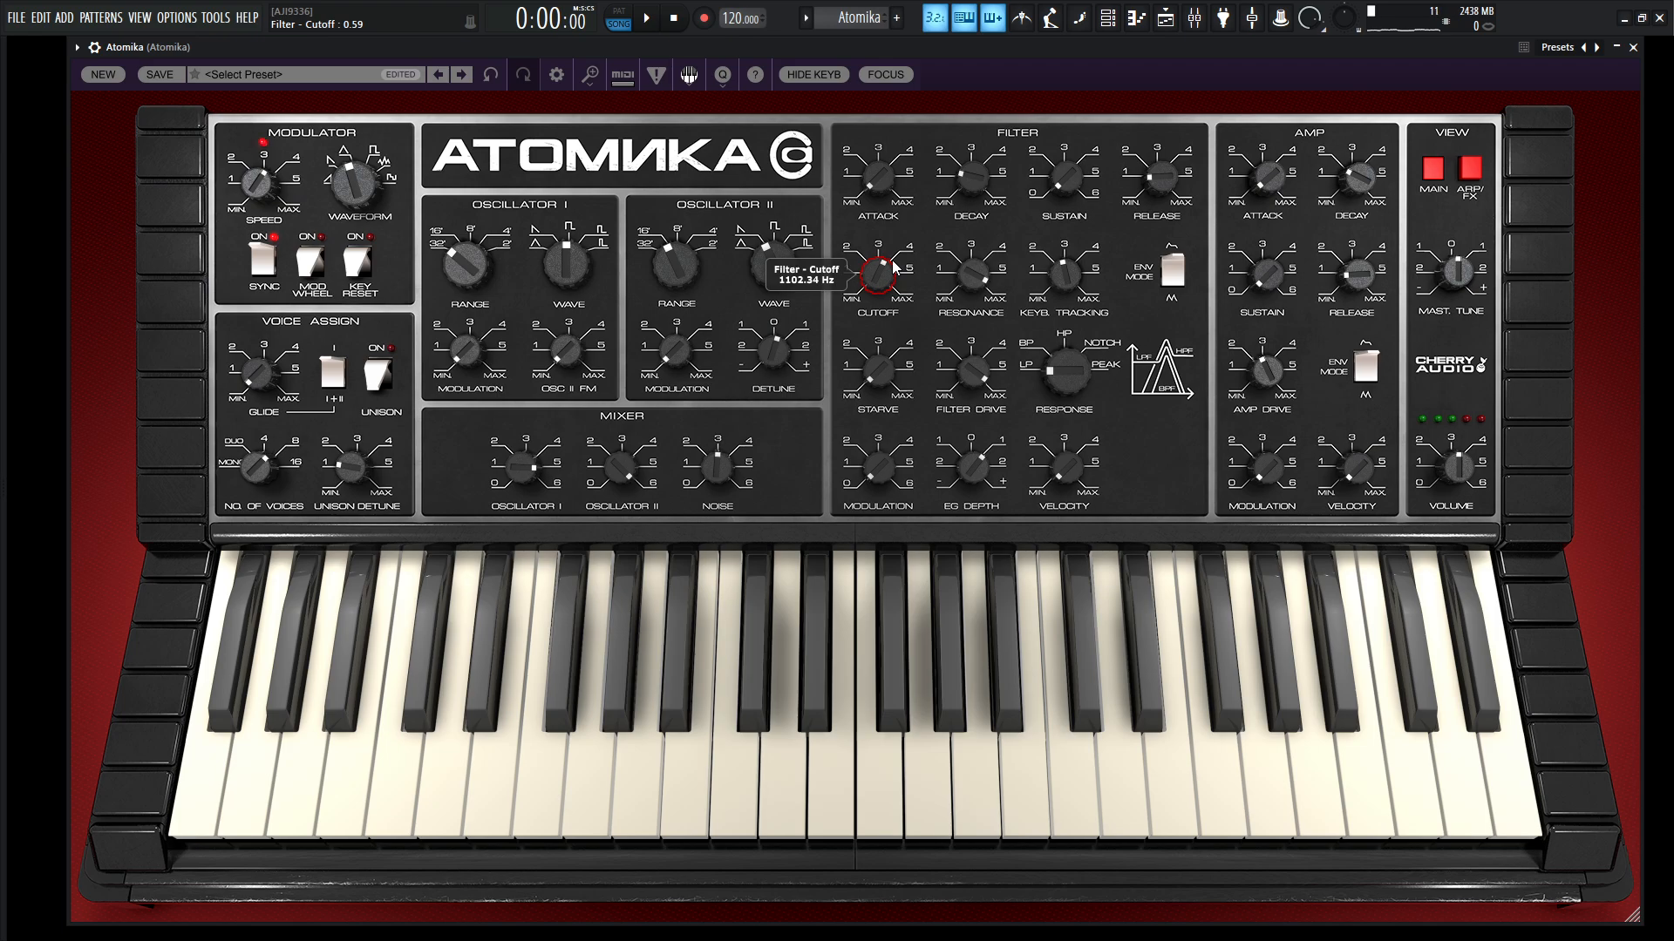
mouse_move(888, 268)
left_mouse_down()
mouse_move(889, 223)
mouse_move(894, 304)
mouse_move(881, 251)
left_mouse_up()
key("t")
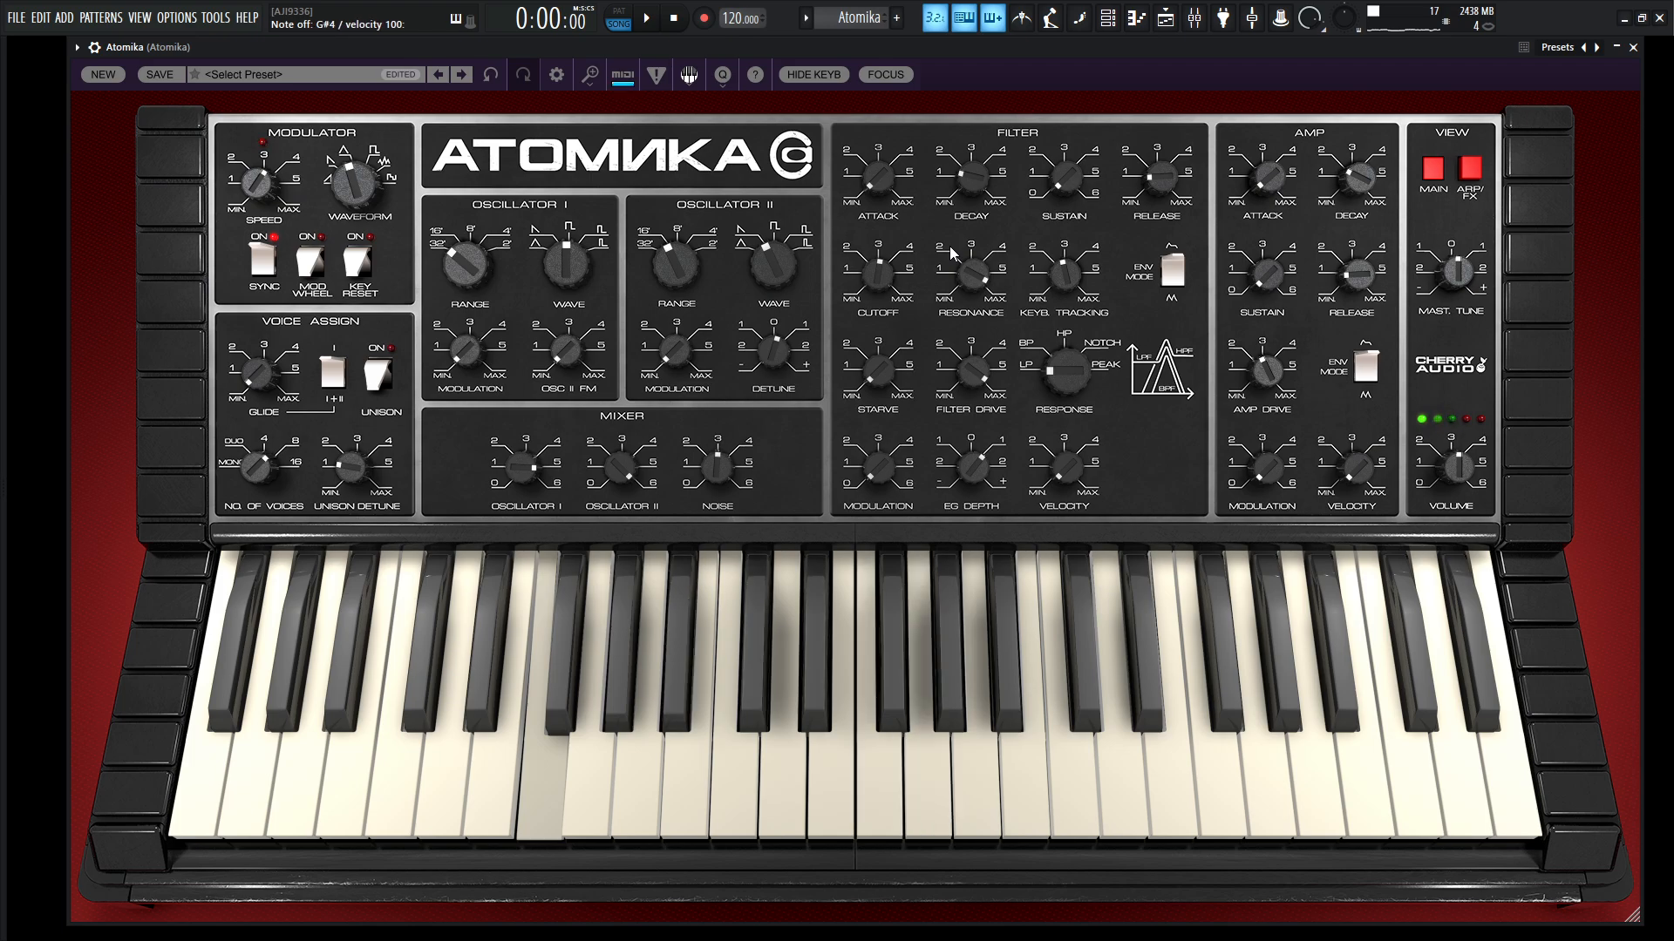
Show the effects controls, enable the ping-pong echo with tempo sync, and try different echo times.
left_click(1470, 171)
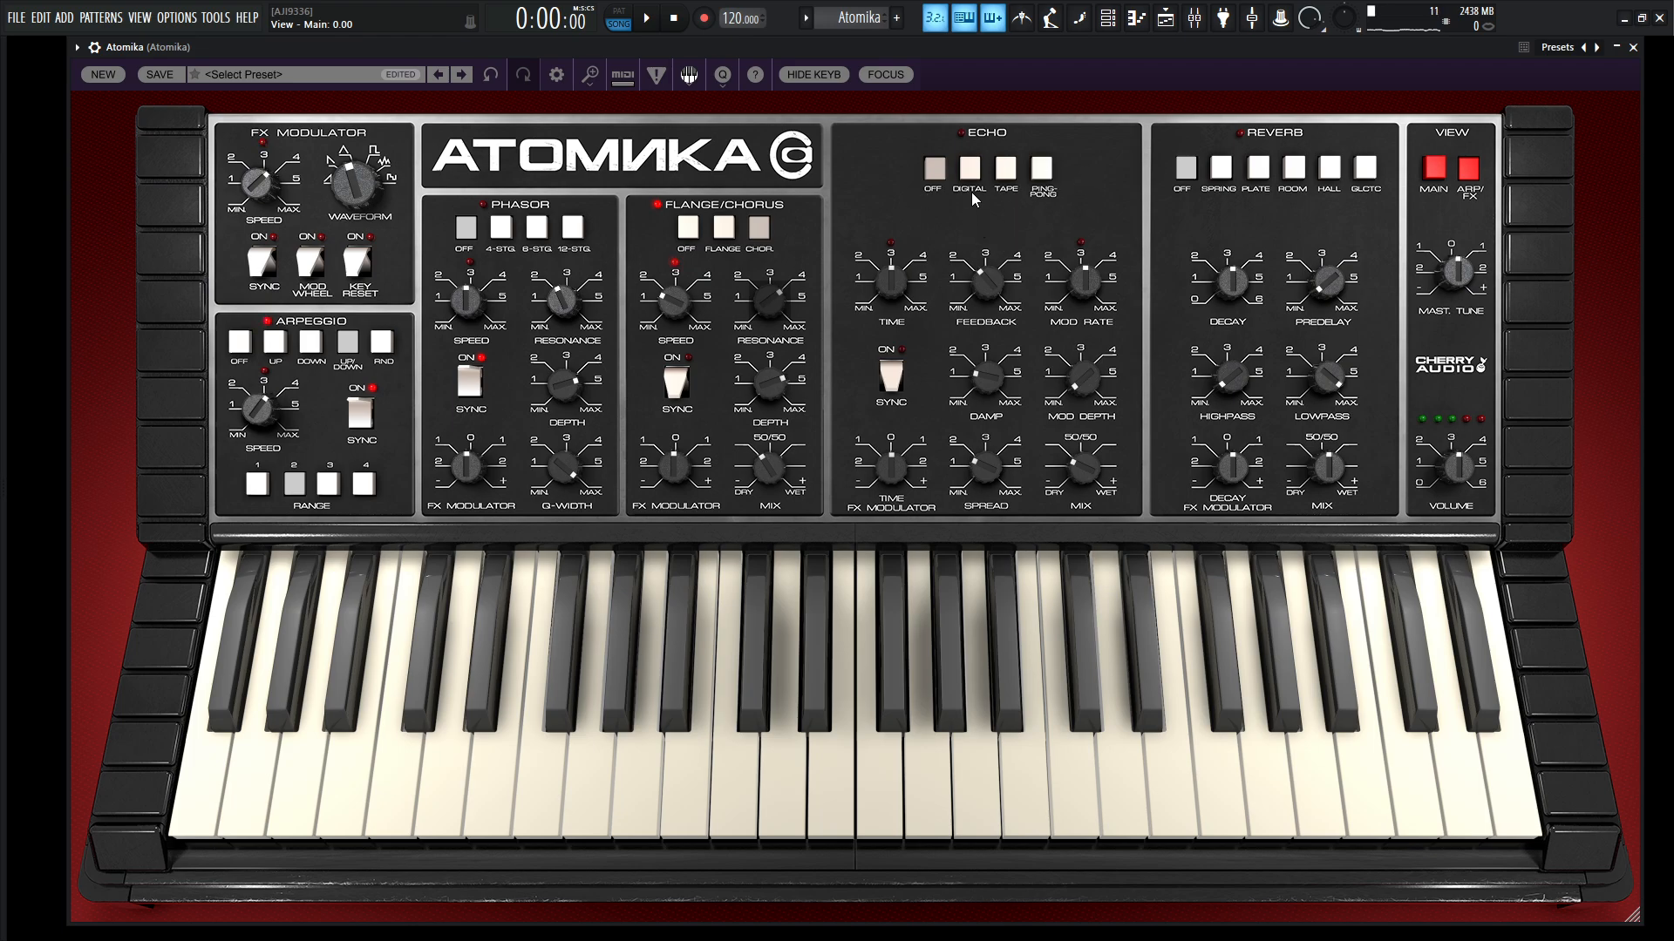
left_click(1044, 177)
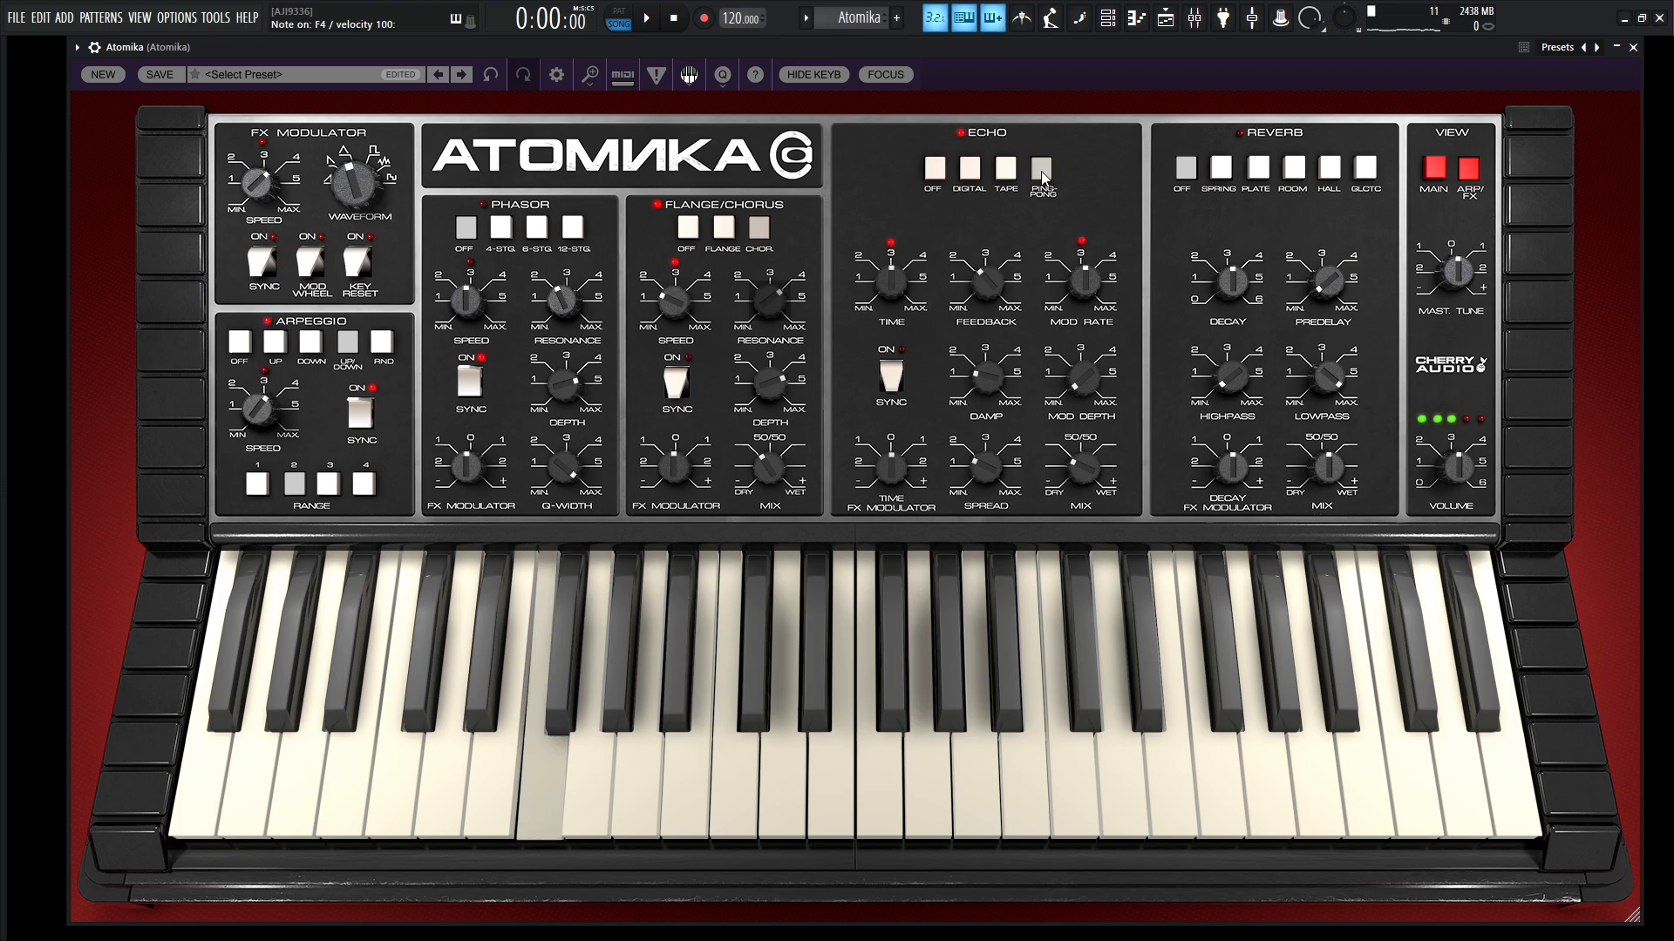
left_click(891, 375)
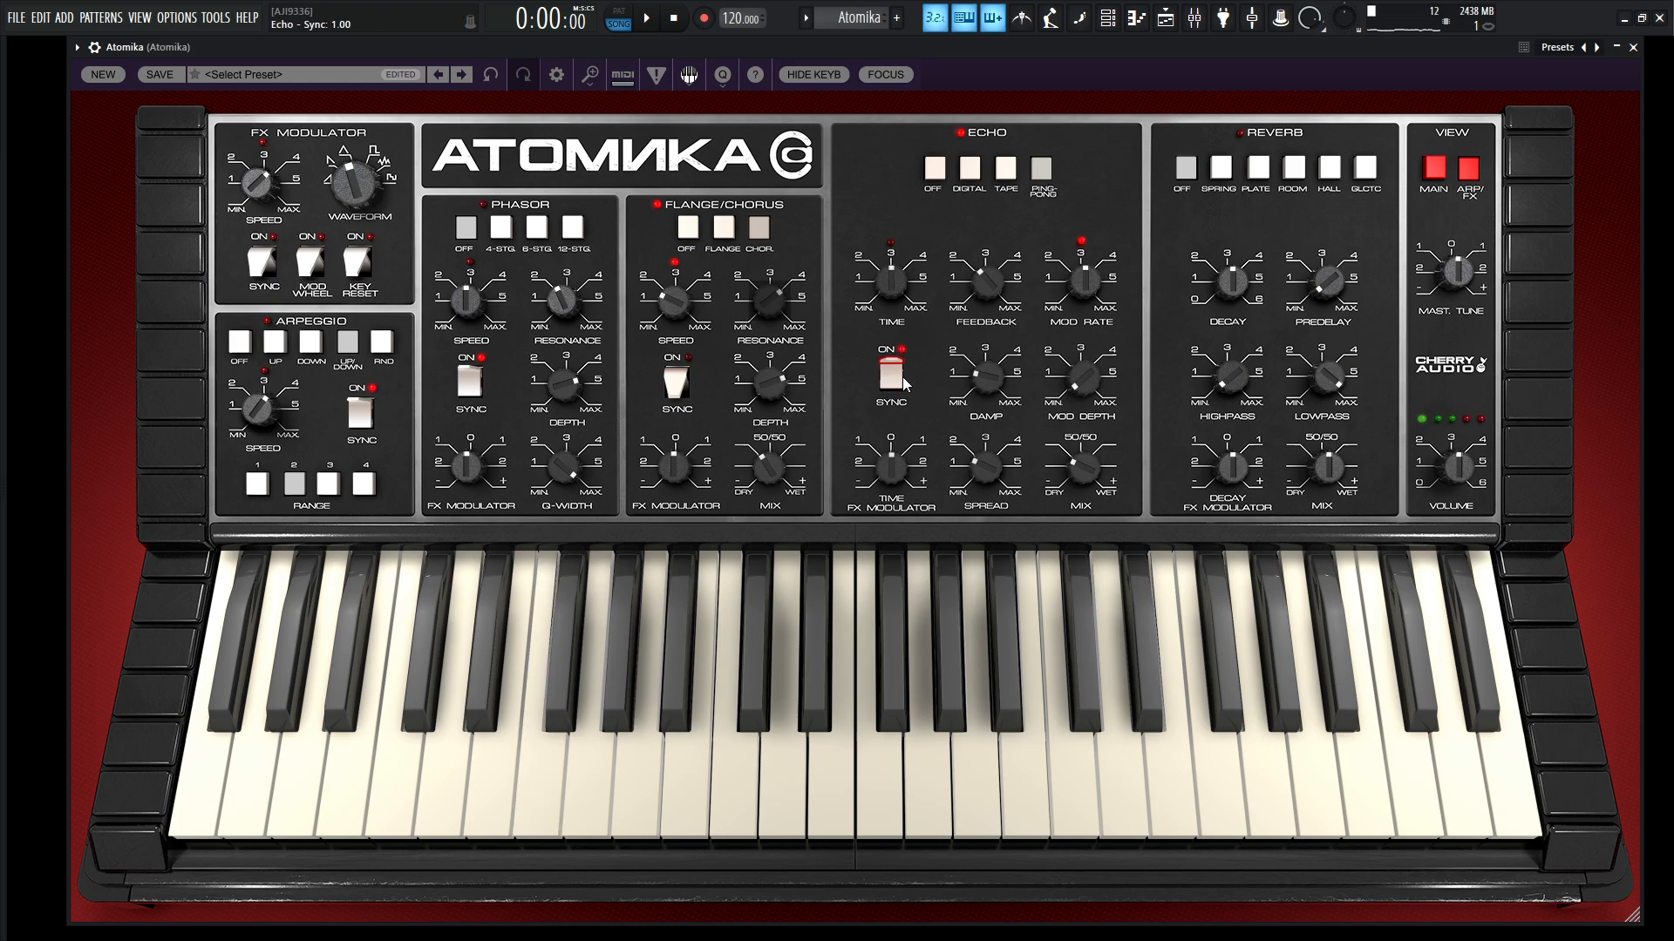
mouse_move(883, 284)
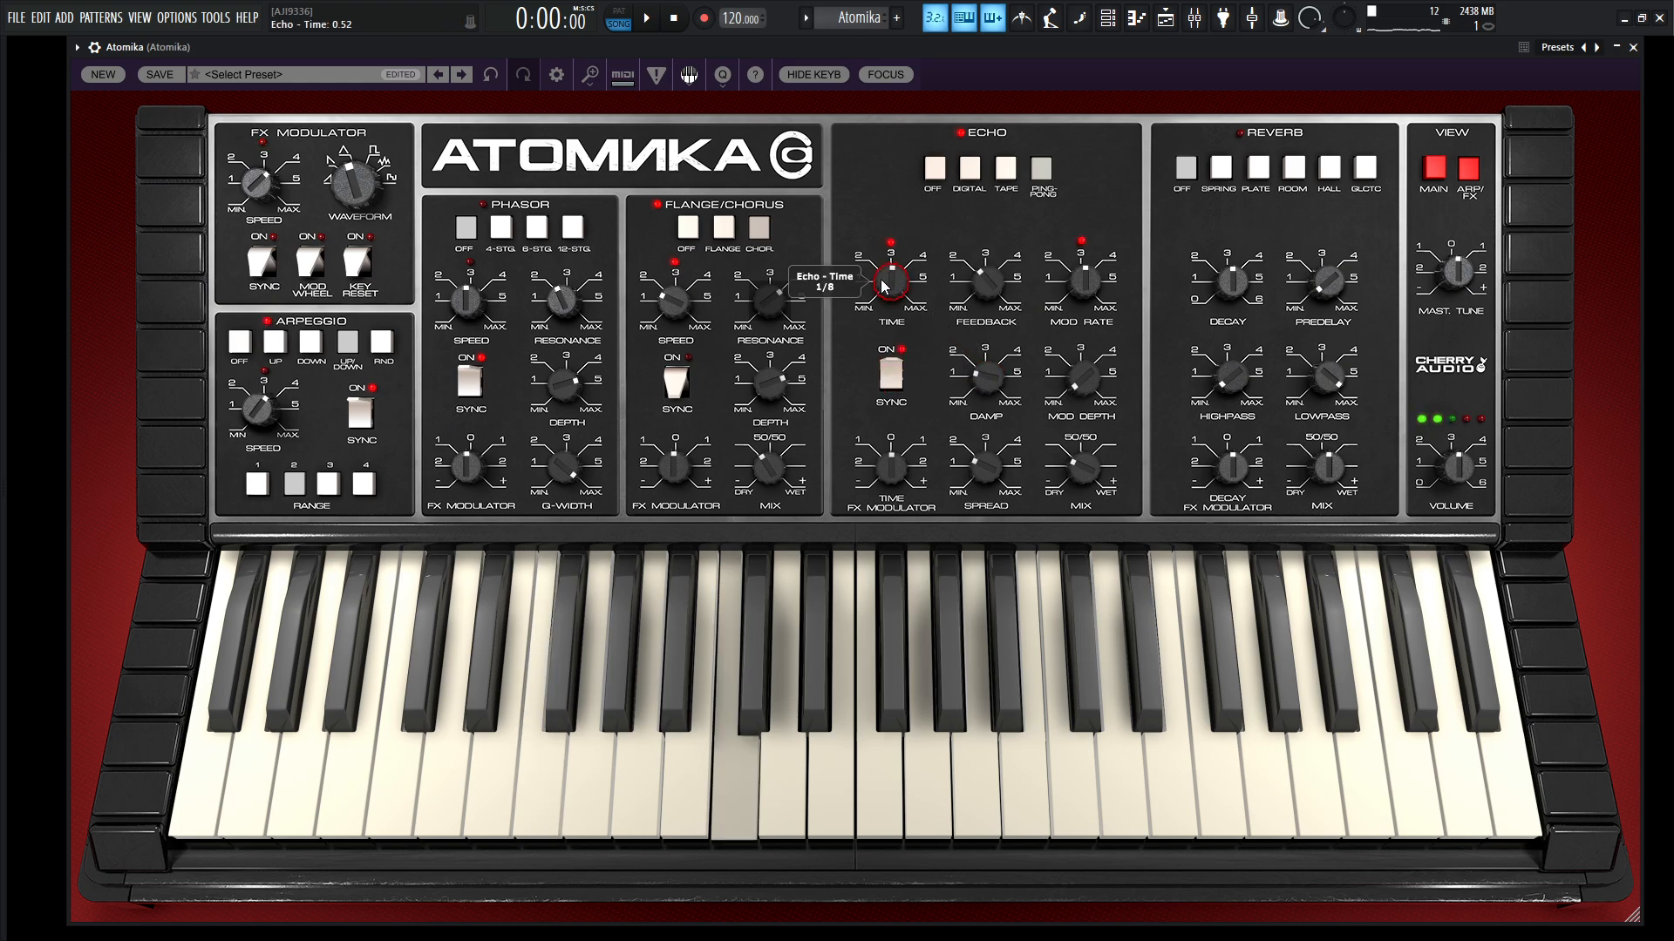
left_click_drag(892, 291, 897, 267)
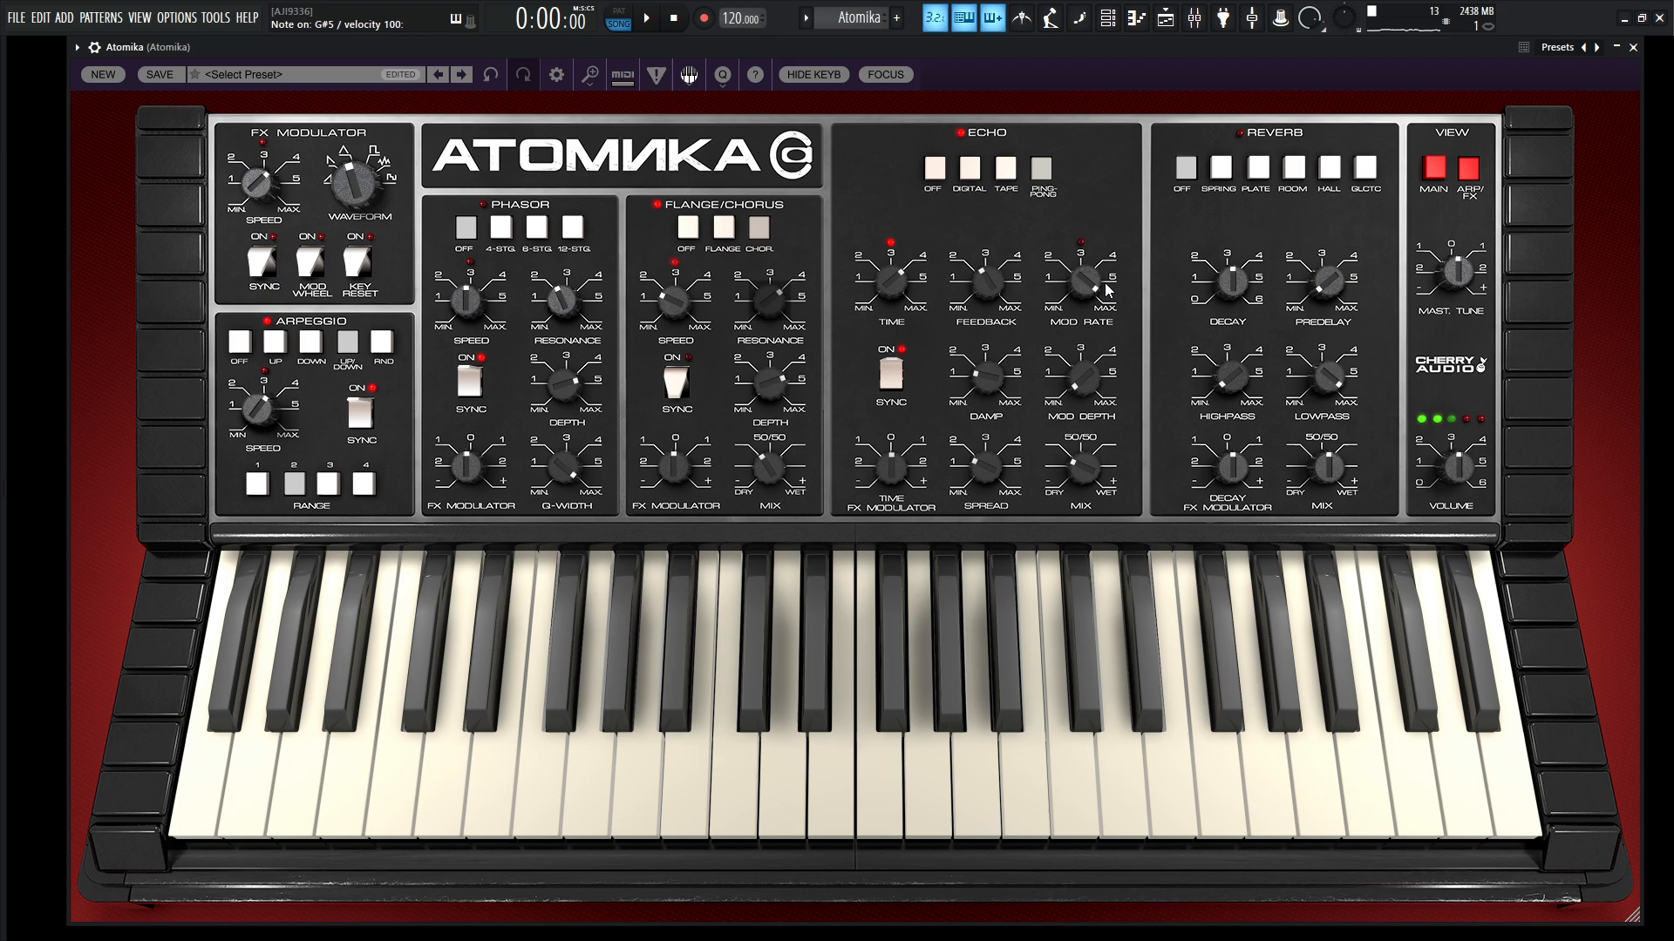
Reset the echo's mod depth and mod rate to their defaults, and try the damp before resetting it.
double_click(1092, 381)
double_click(1070, 285)
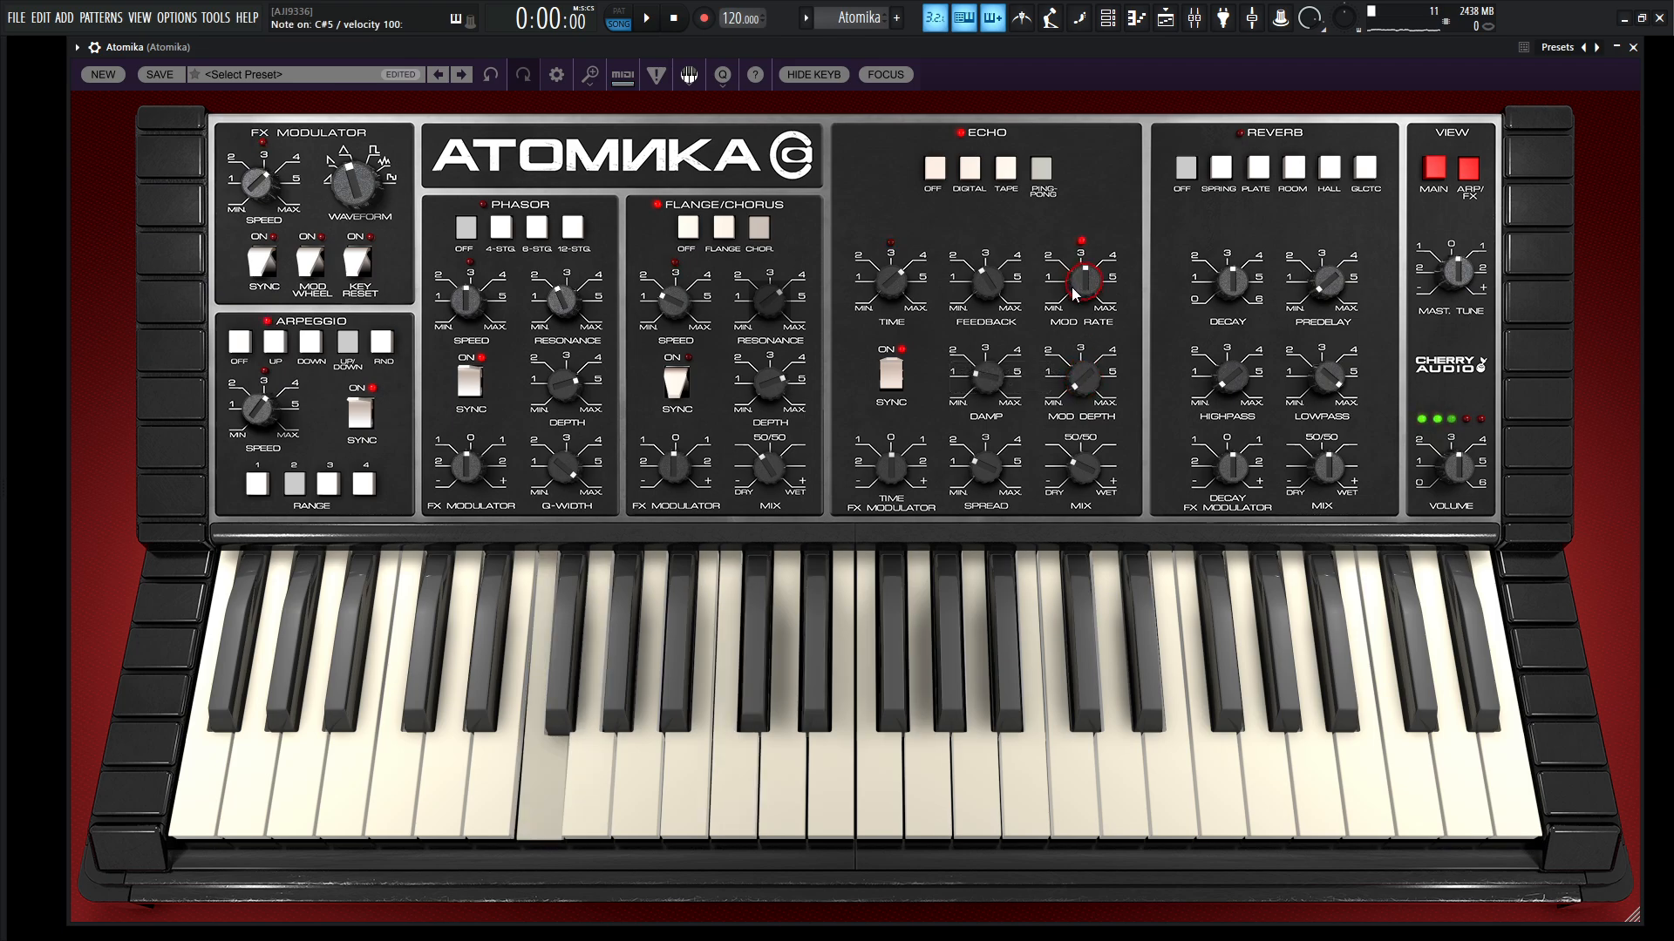
left_click_drag(995, 382, 994, 372)
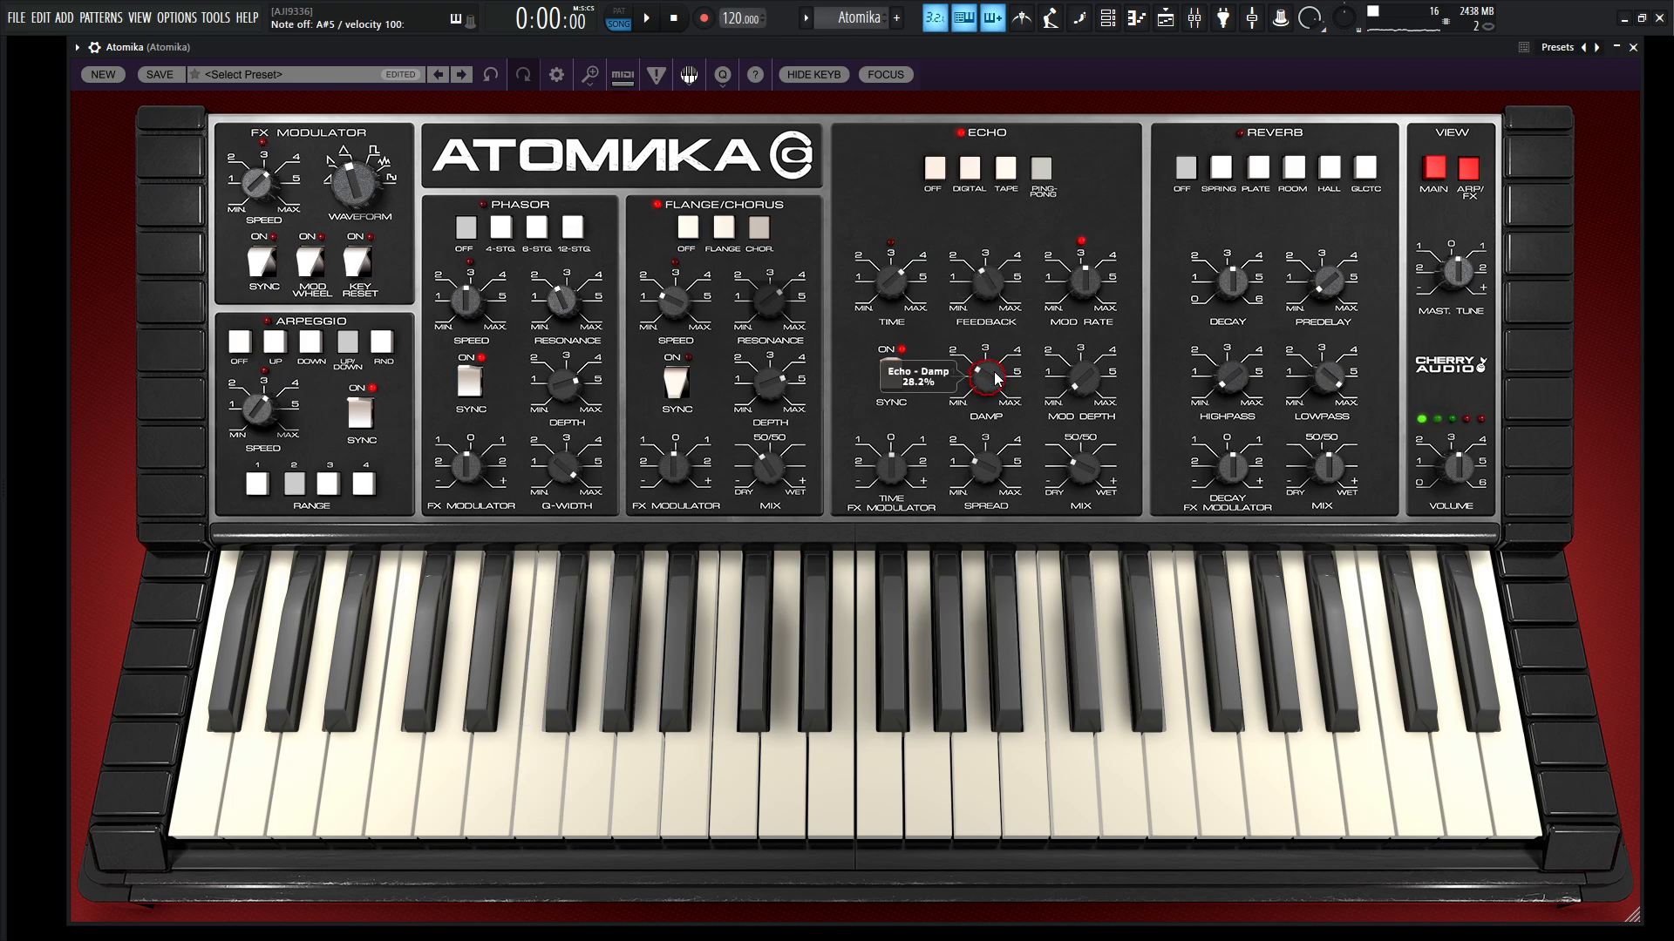
double_click(998, 379)
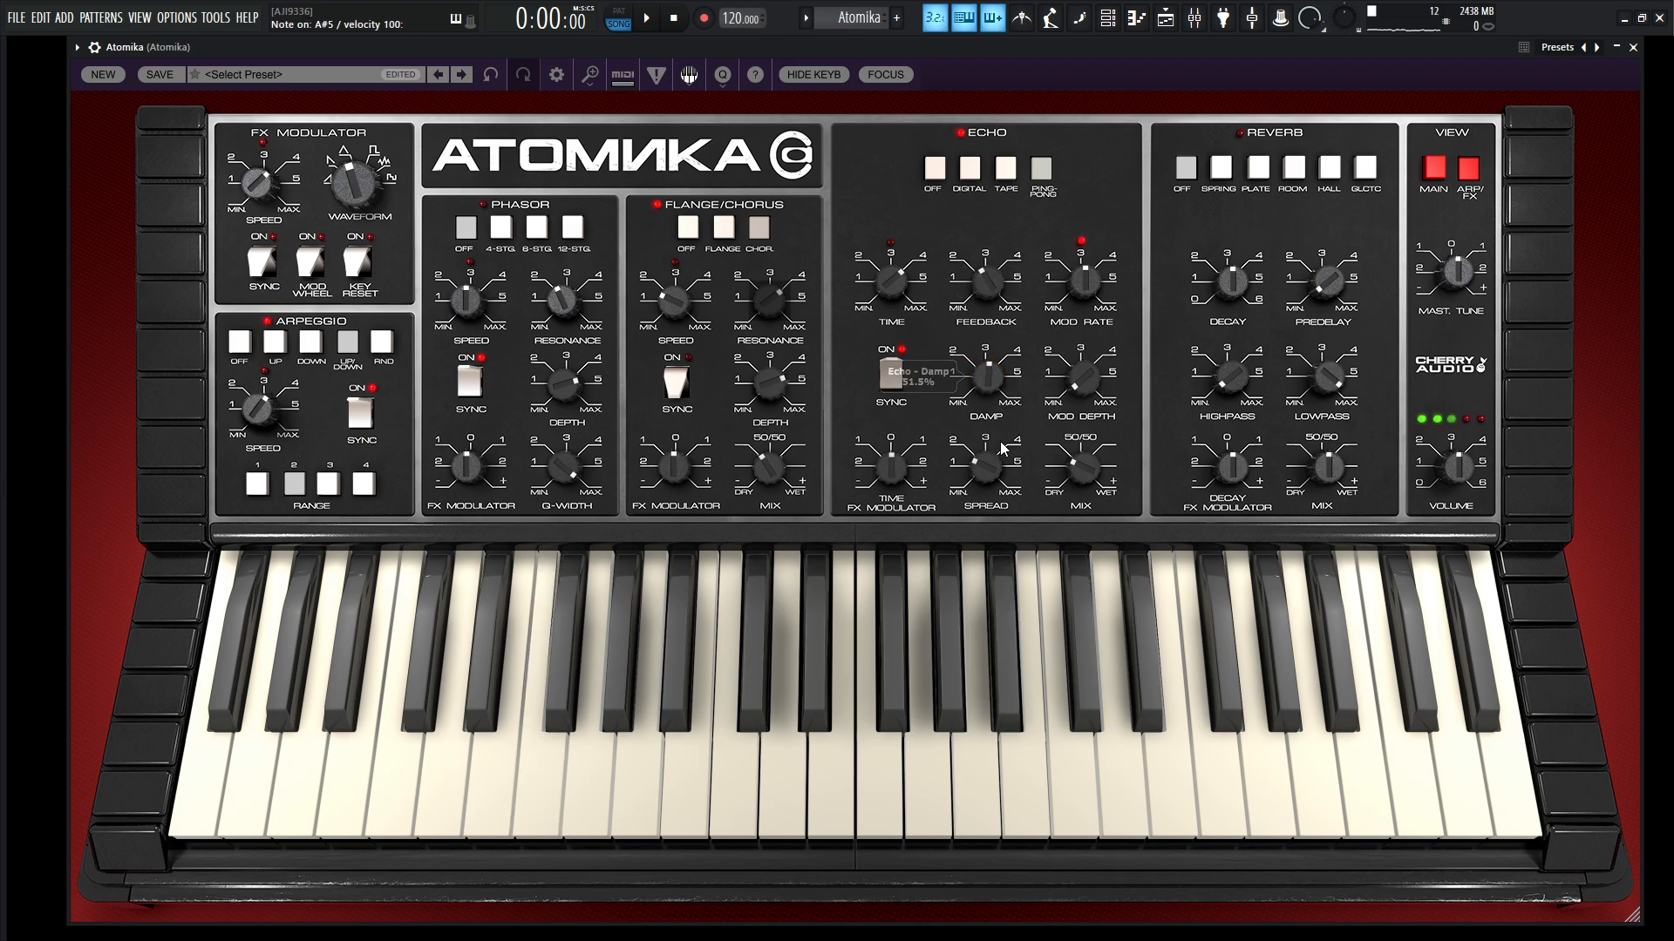
Adjust the echo's spread and mix, and try its time FX modulator.
left_click_drag(992, 467, 993, 441)
left_click_drag(1081, 470, 1082, 476)
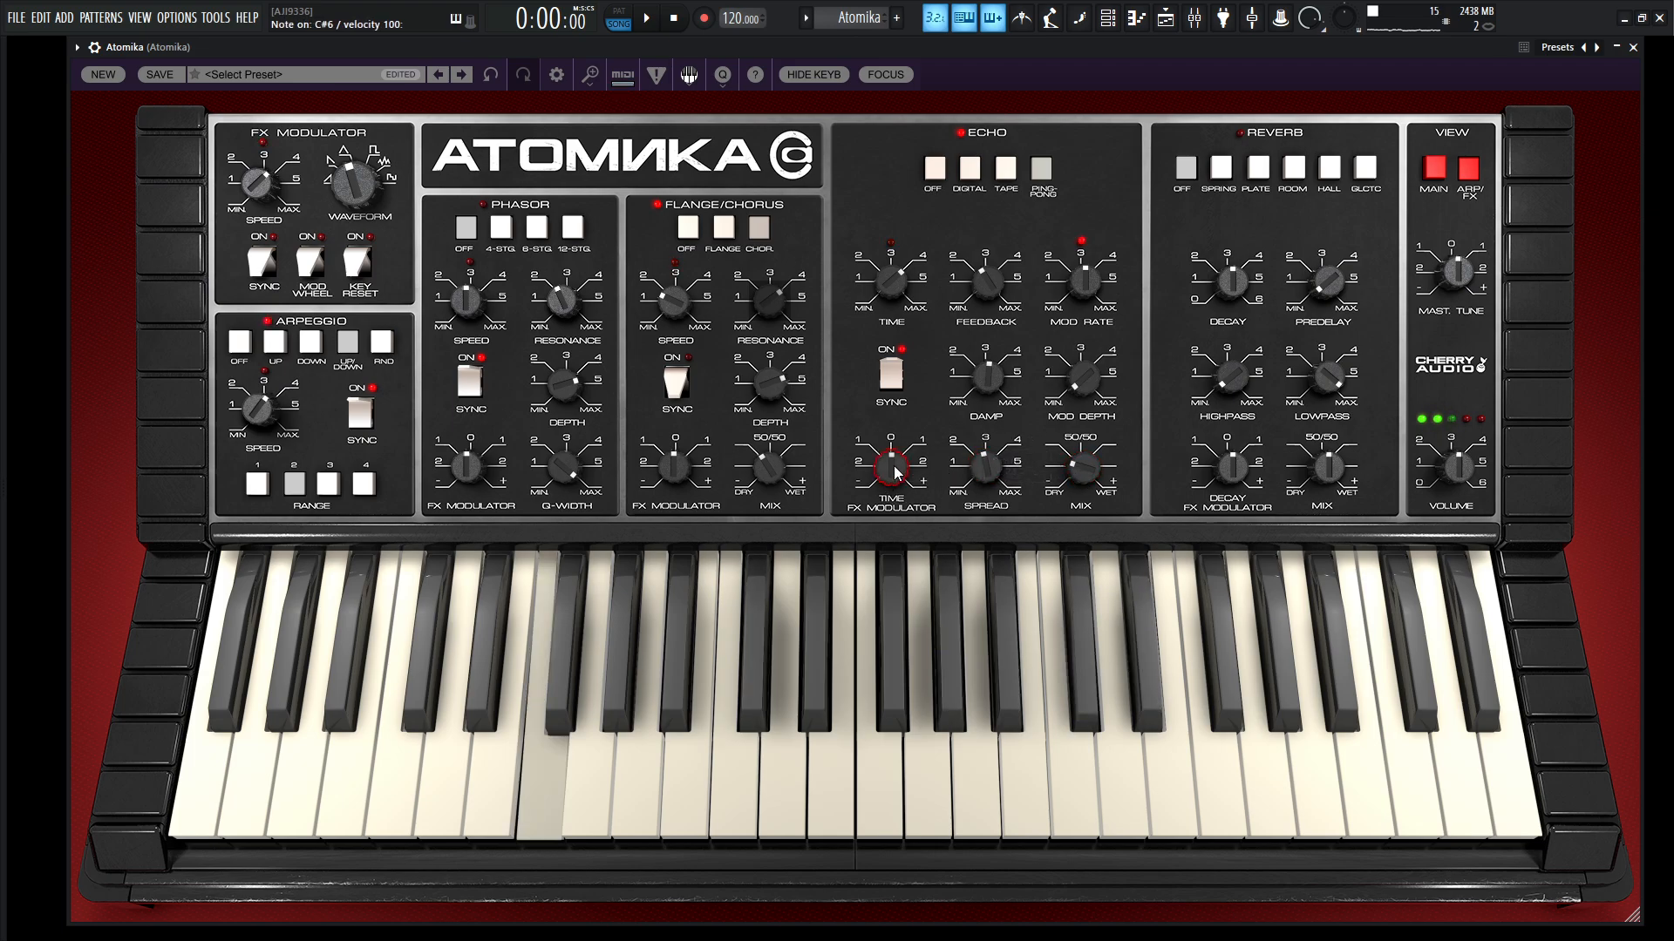
left_click_drag(892, 462, 902, 441)
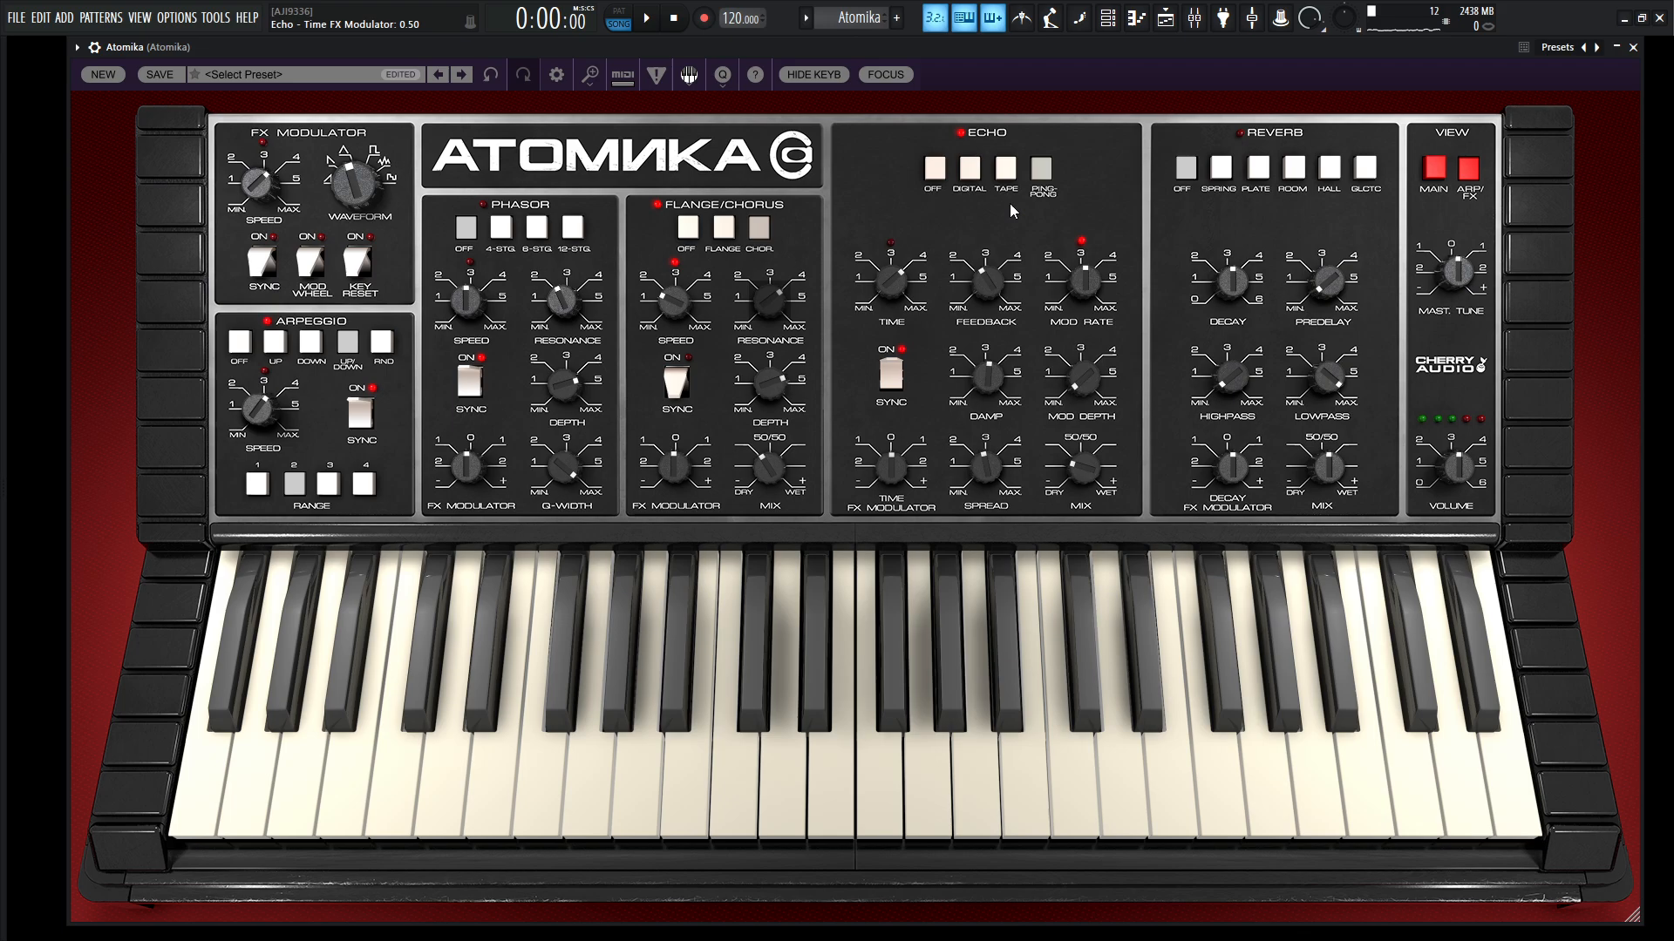
Switch the echo to tape mode and adjust its feedback and mix.
key("Caps_Lock")
left_click(1007, 169)
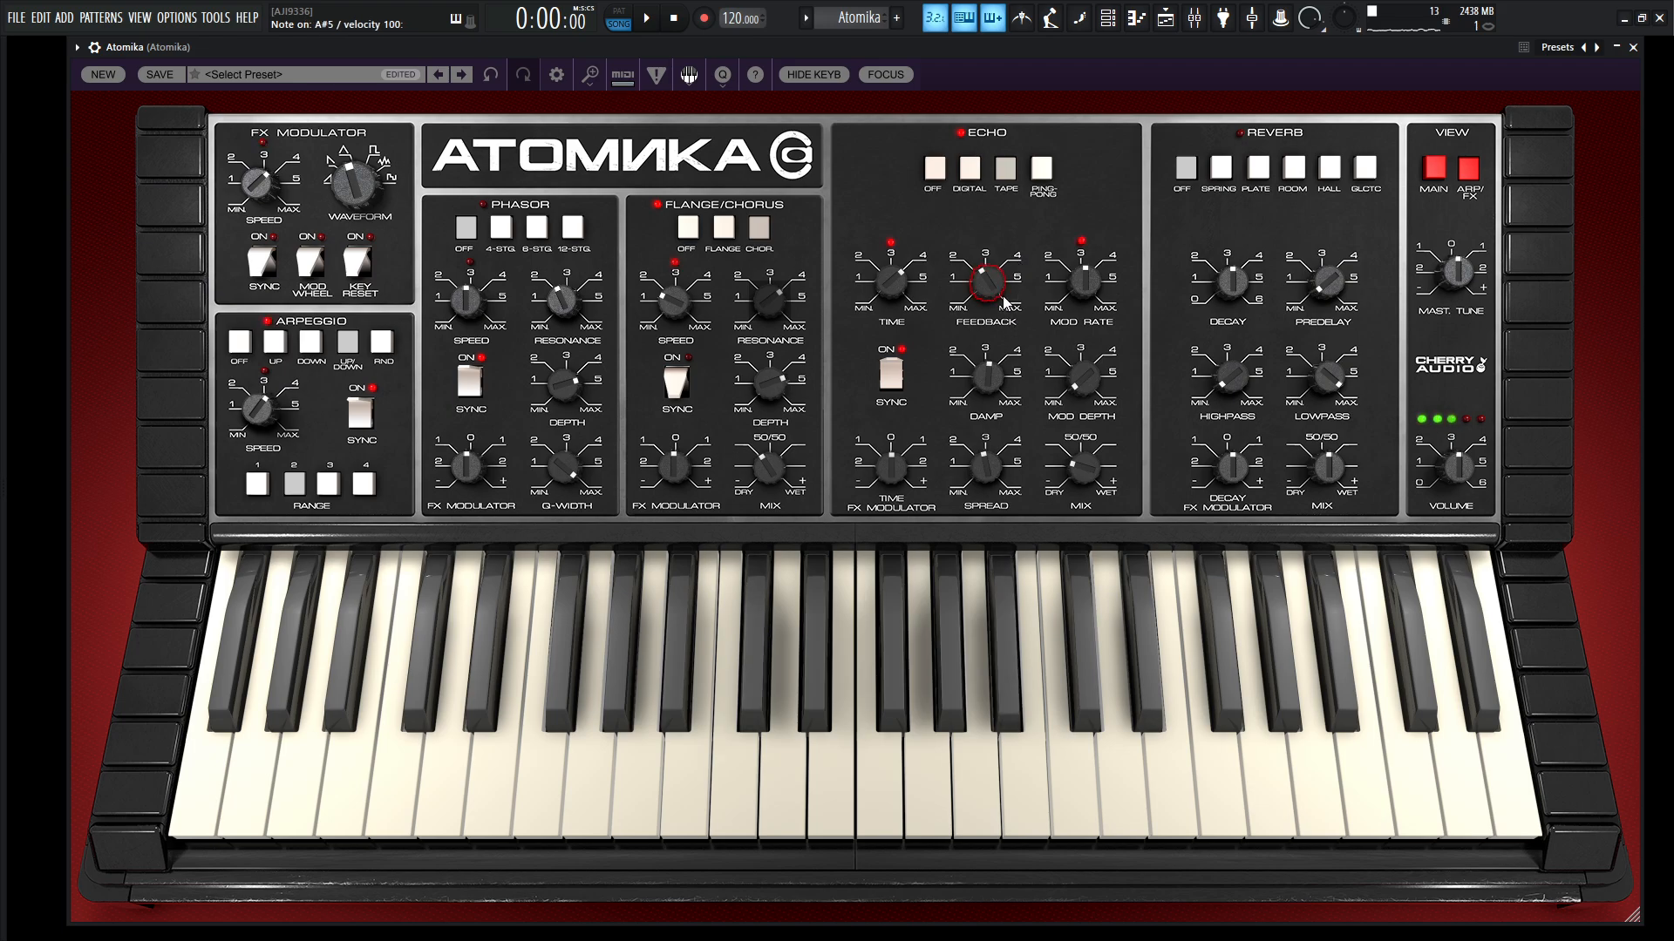
left_click_drag(995, 277, 997, 253)
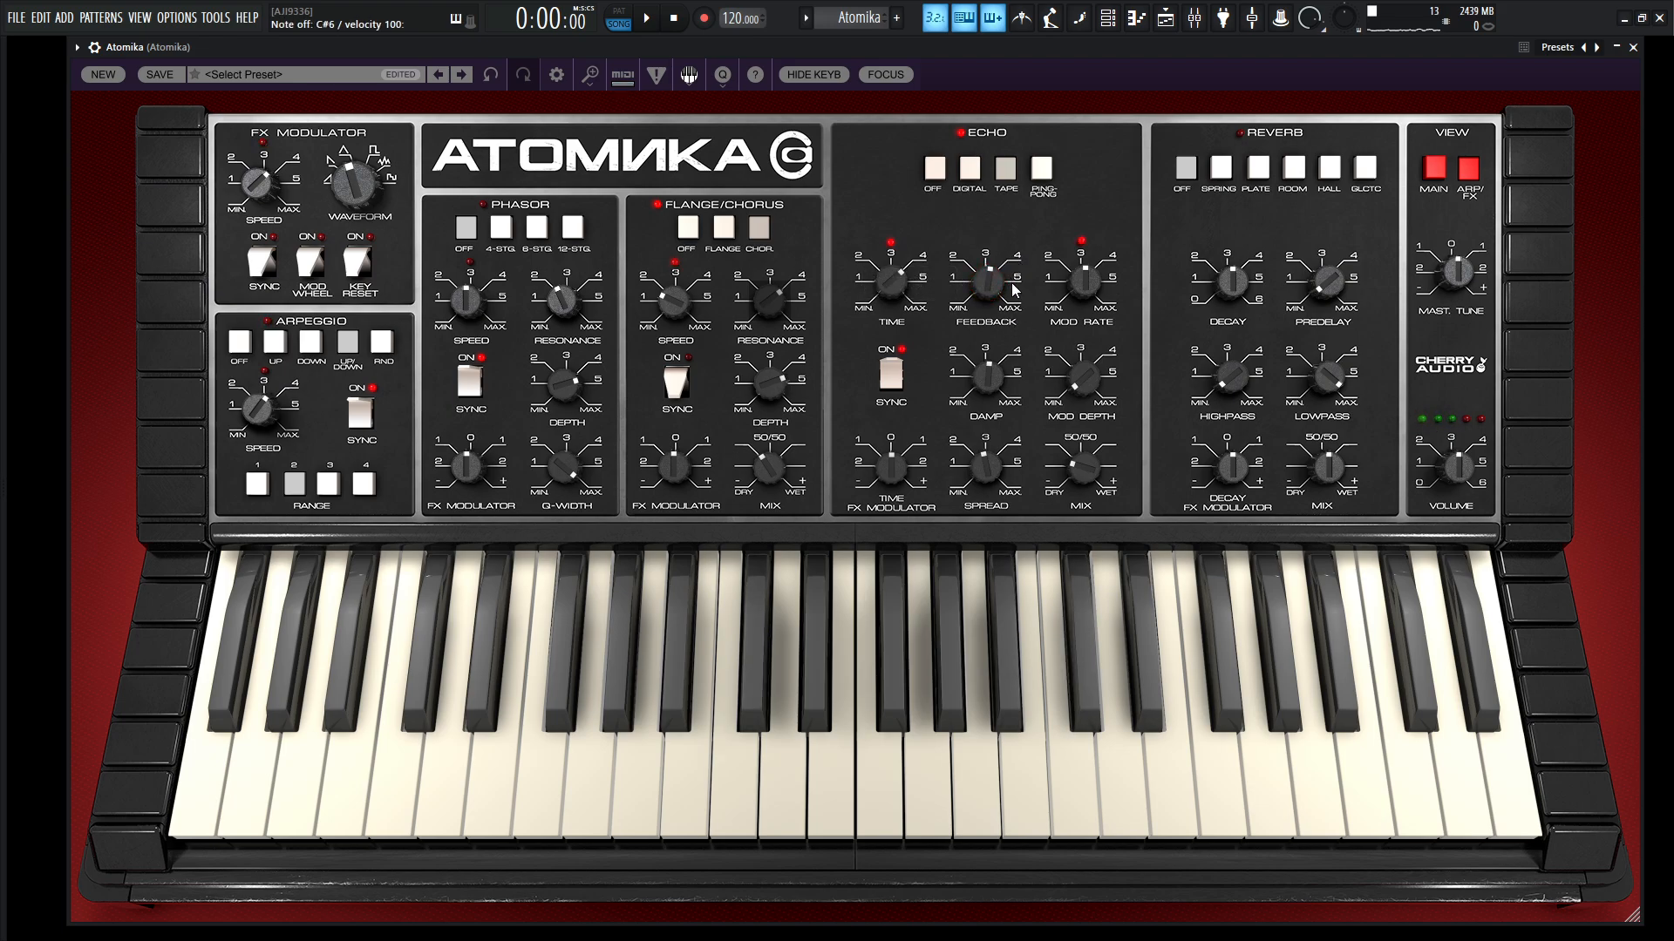
left_click_drag(1089, 471, 1090, 456)
mouse_move(1089, 468)
Turn on the galactic reverb and adjust its mix while playing notes.
left_click(1373, 183)
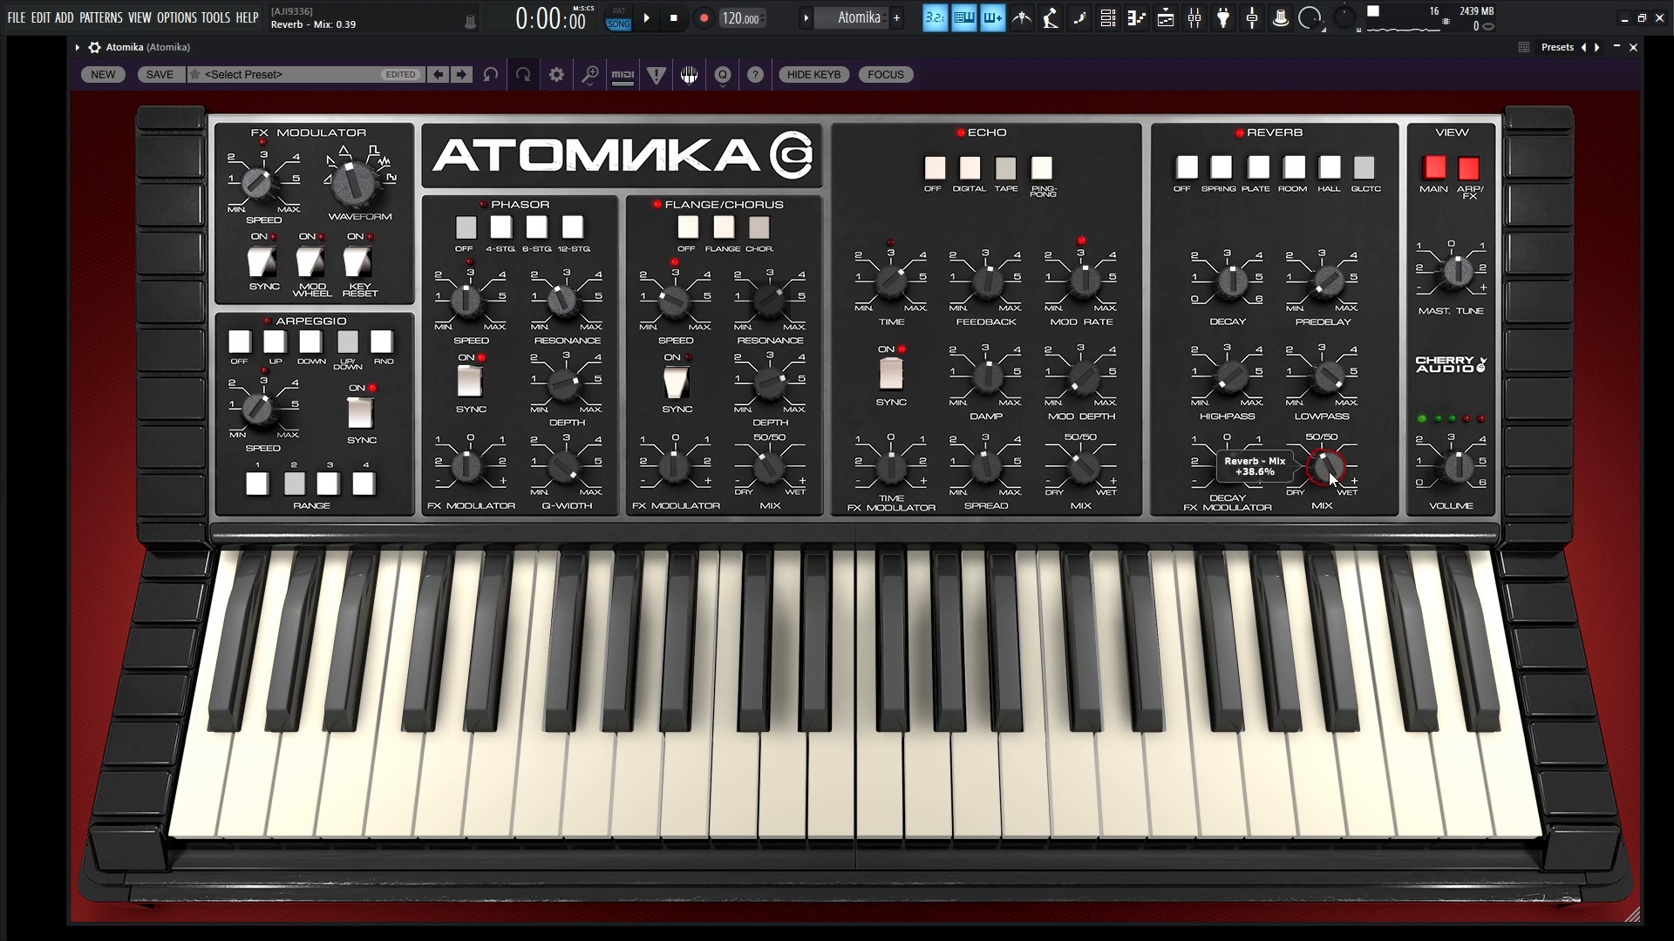
key("v")
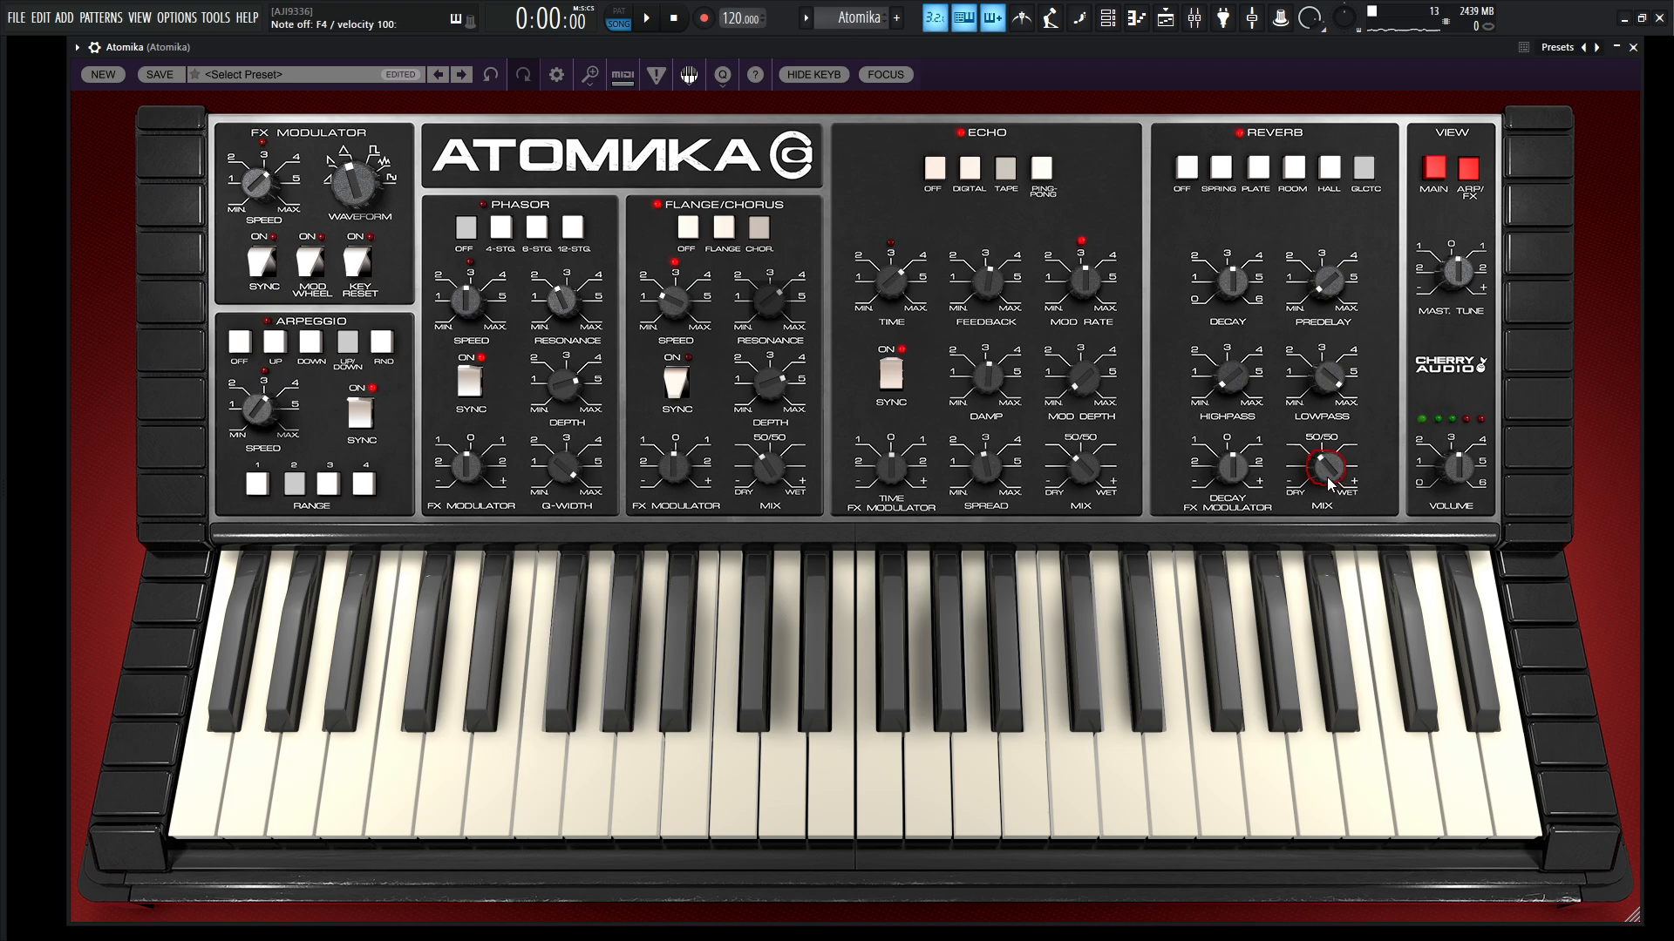
left_click_drag(1329, 486, 1324, 421)
key("0")
left_click_drag(1332, 466, 1332, 434)
Try different tempo-synced arpeggio speeds while holding a low note.
left_click_drag(259, 407, 274, 493)
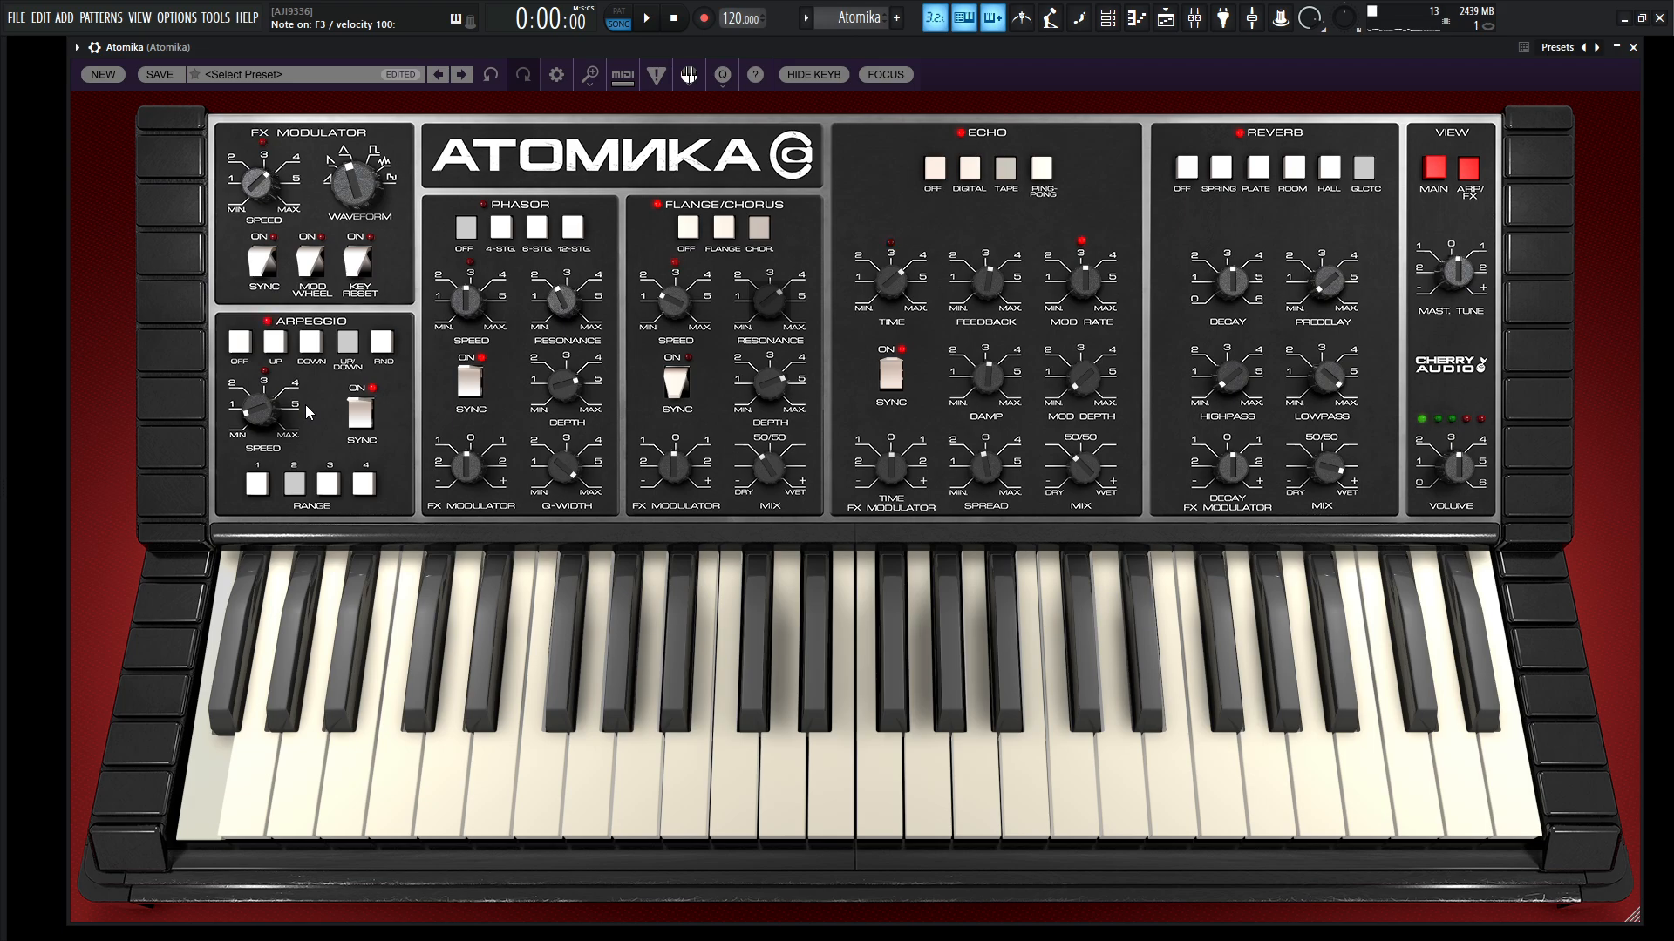
left_click_drag(259, 408, 257, 386)
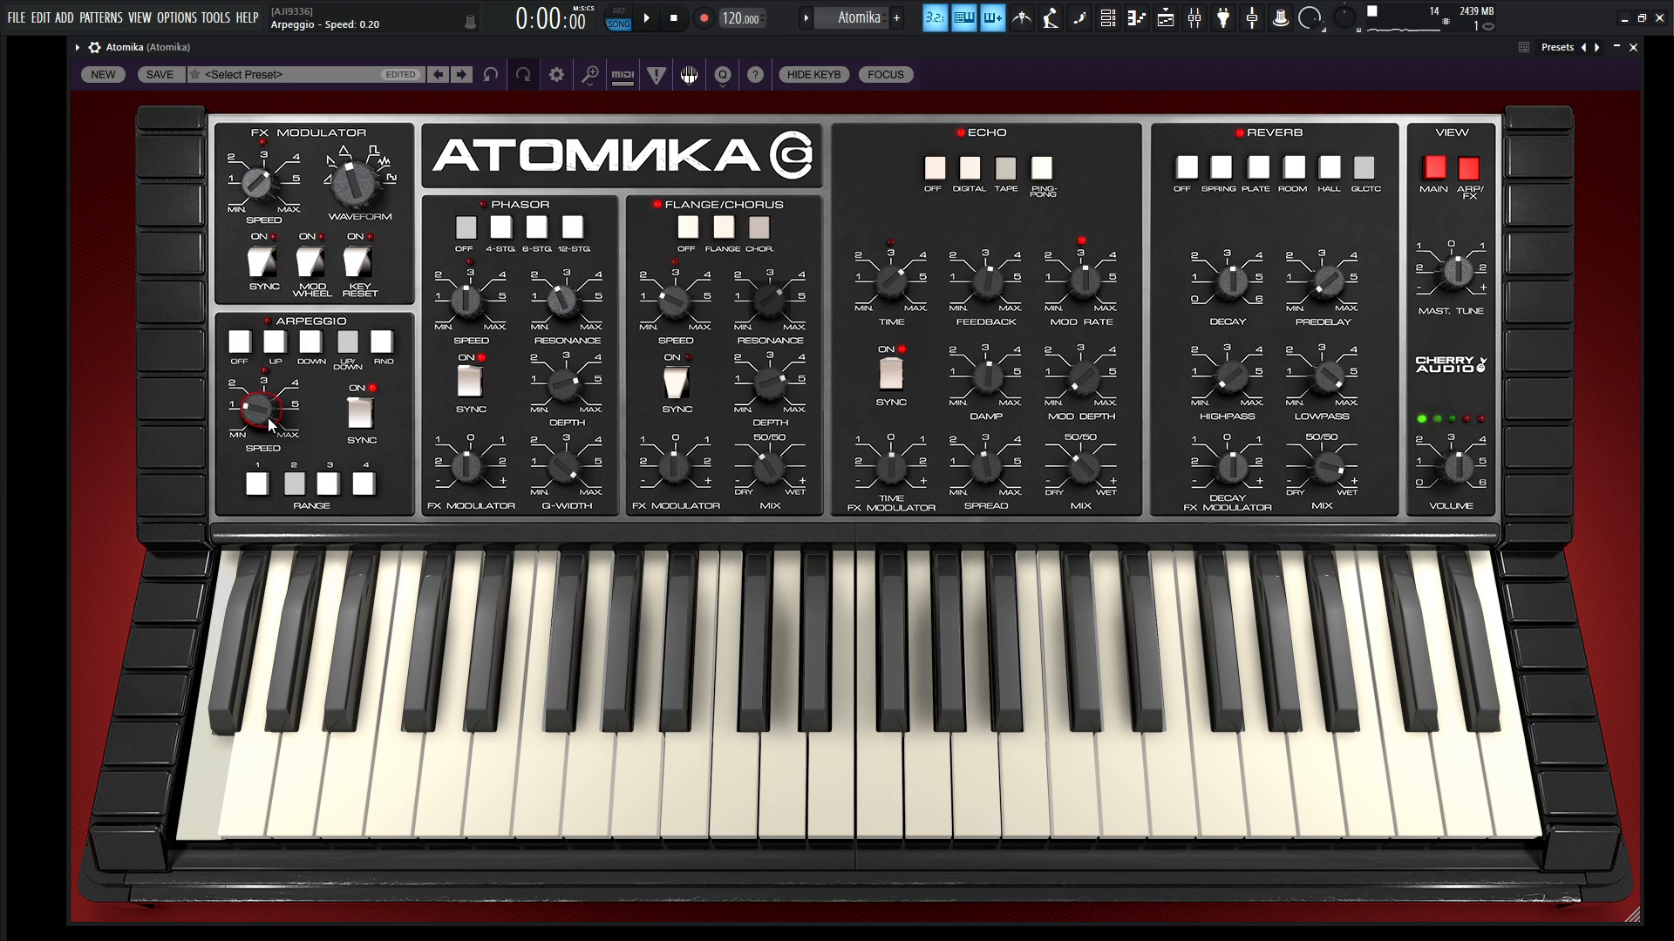
scroll(271, 425, "down", 4)
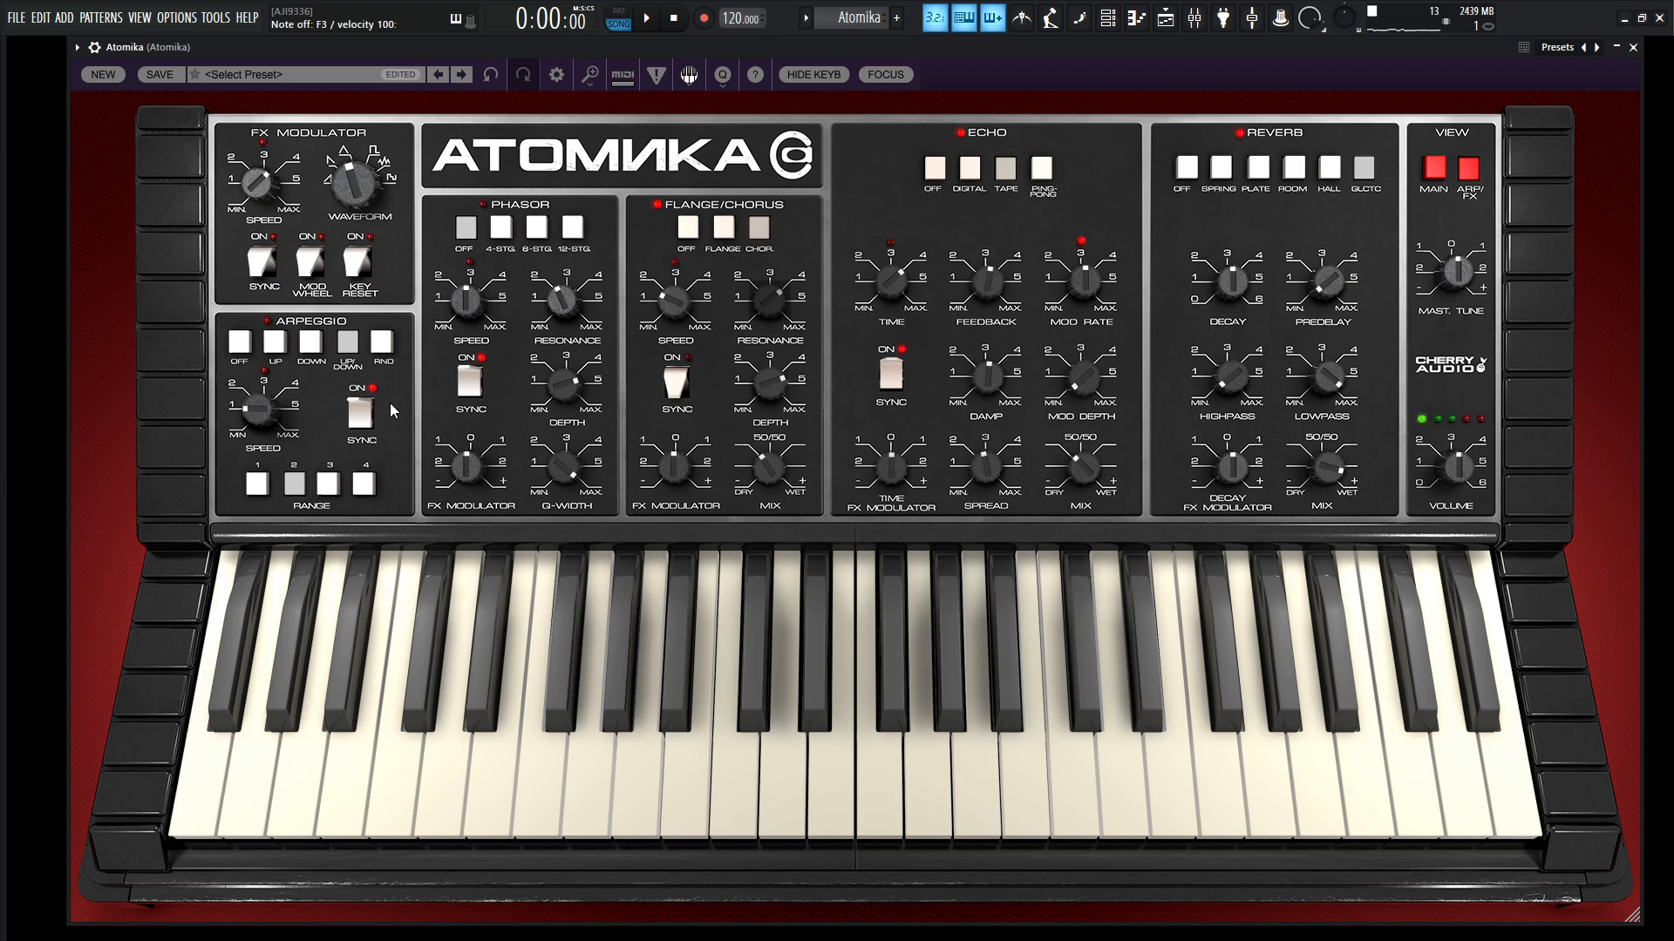
Turn off the arpeggio's tempo sync and sweep its free-running speed from slow to fast.
left_click(359, 410)
scroll(269, 416, "down", 5)
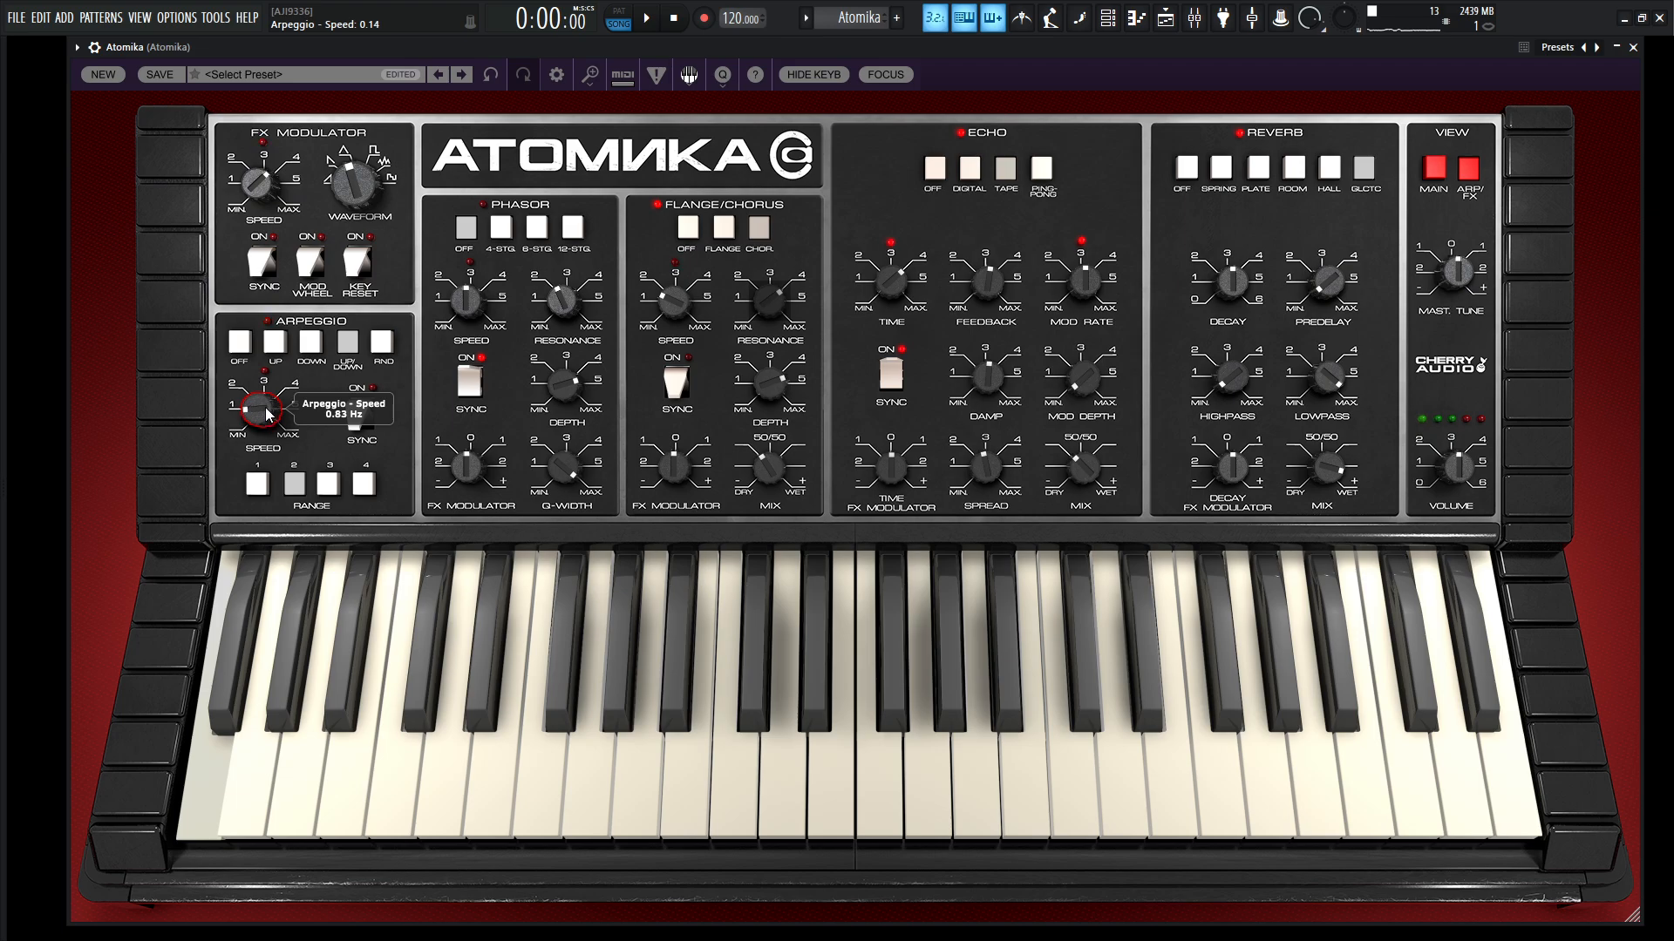
left_click_drag(268, 415, 300, 311)
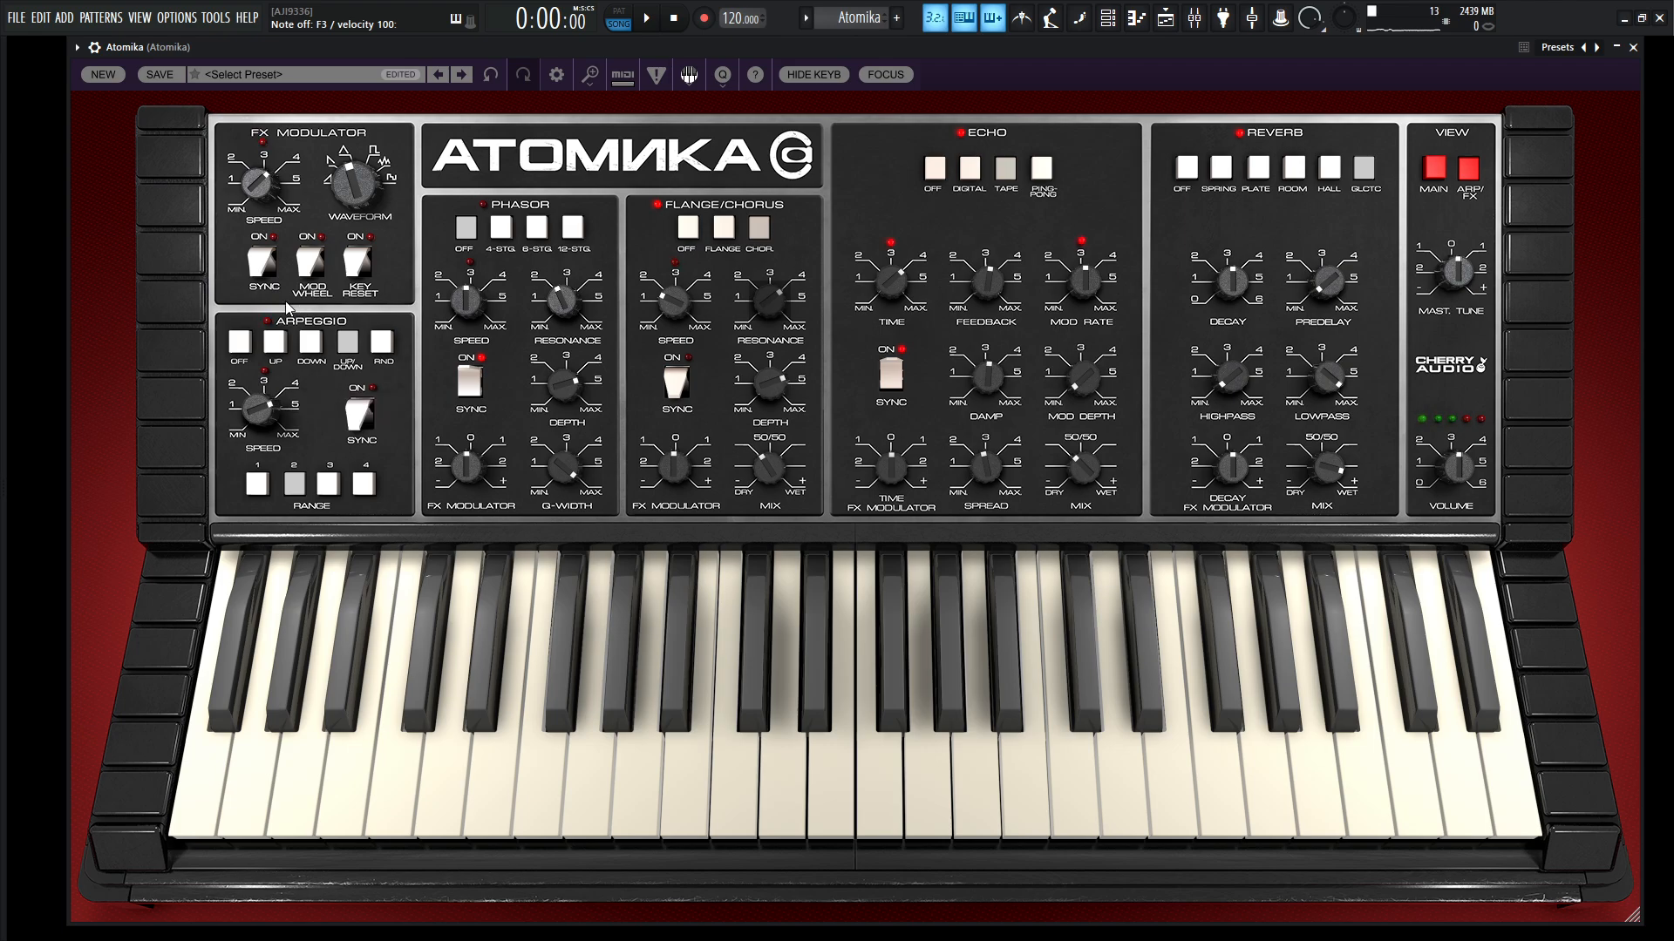
mouse_move(258, 403)
left_mouse_down()
mouse_move(257, 440)
mouse_move(253, 389)
left_mouse_up()
Raise the echo's time FX modulator and set the echo mix to about 47%.
scroll(902, 473, "up", 3)
scroll(901, 471, "up", 2)
scroll(992, 279, "up", 2)
scroll(1080, 474, "up", 1)
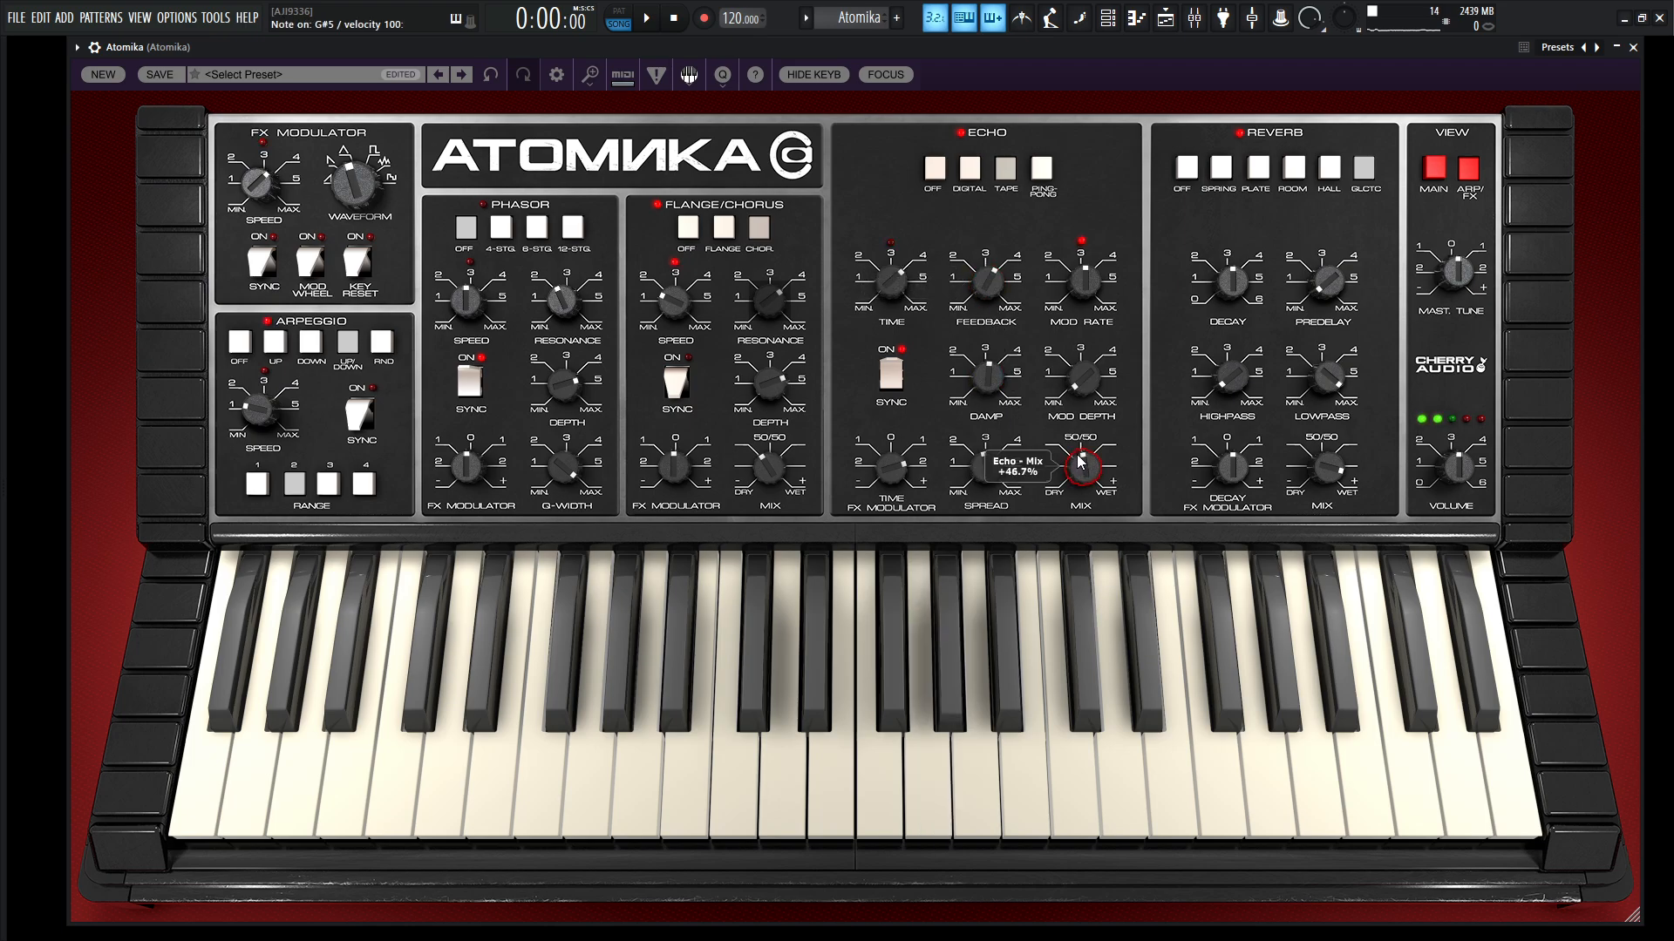
scroll(1094, 361, "up", 1)
Adjust the echo's mod rate and raise its mod depth to about 28.6%.
left_click_drag(1092, 354, 1093, 344)
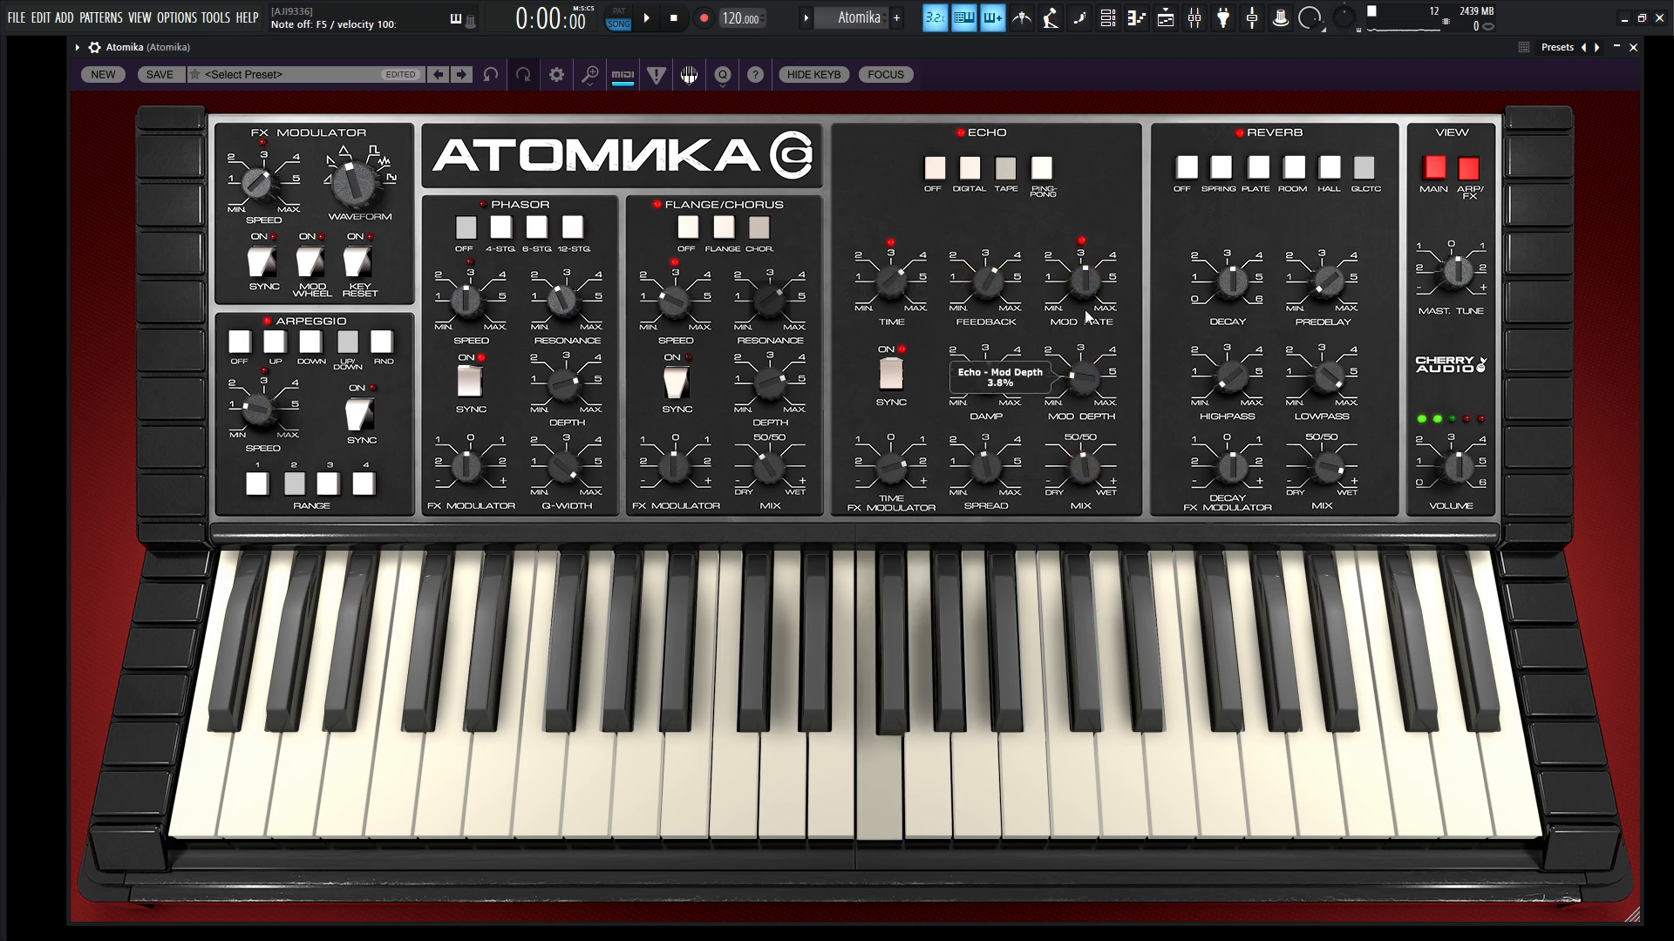
left_click_drag(1084, 286, 1085, 264)
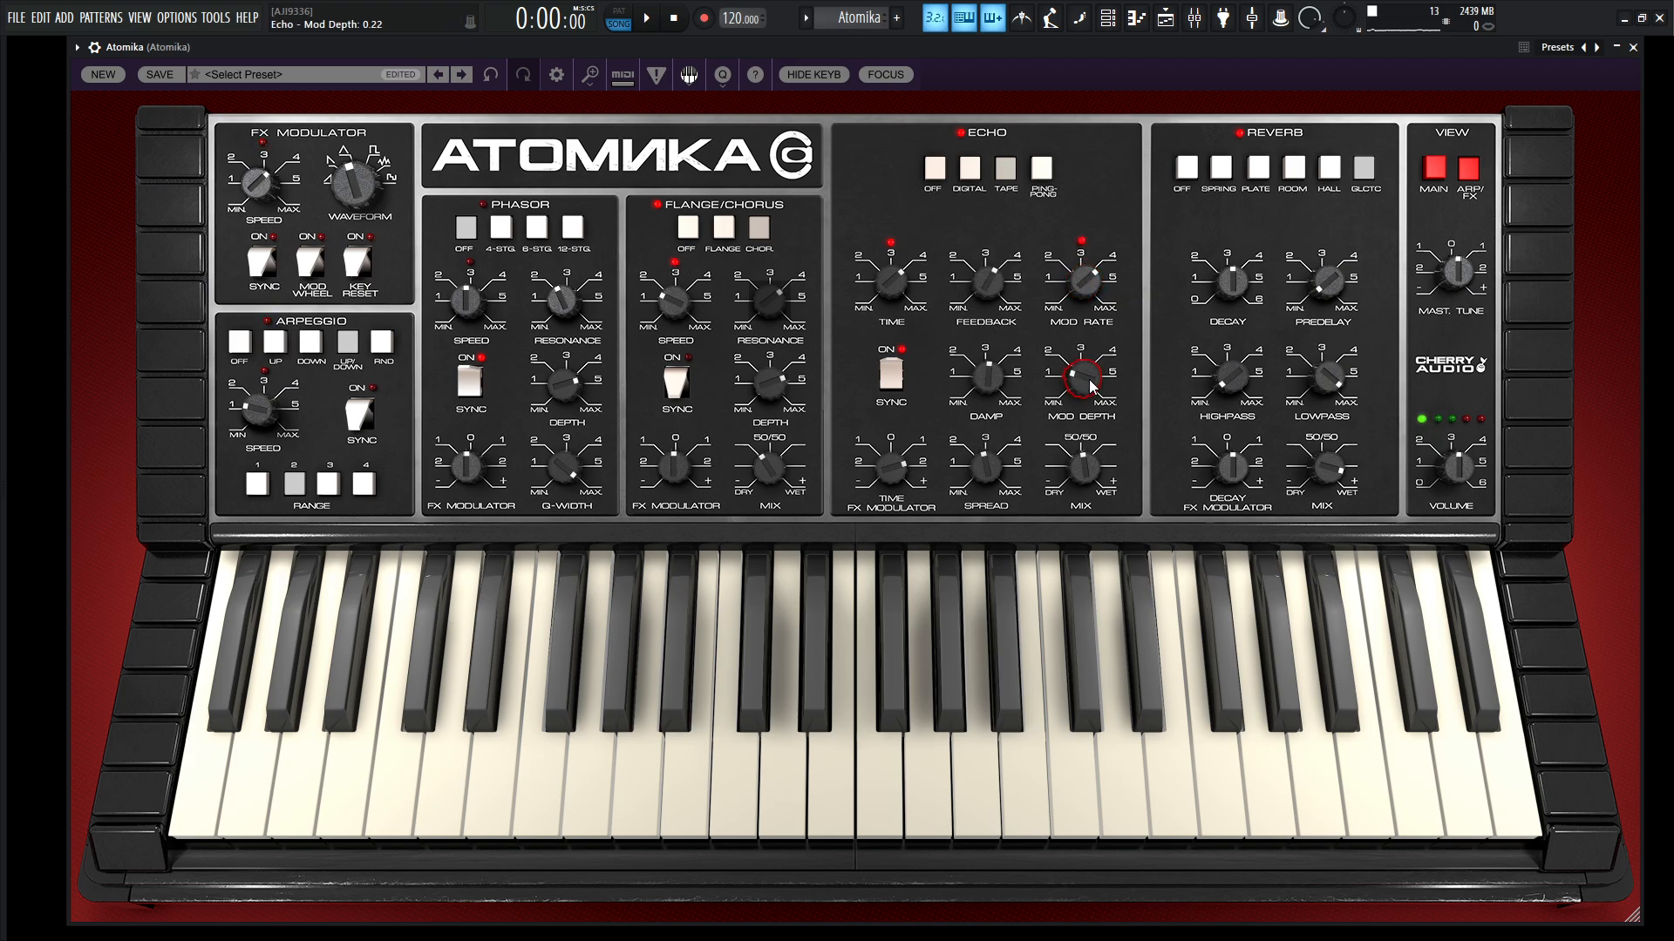
left_click_drag(1088, 375, 1089, 352)
mouse_move(1085, 380)
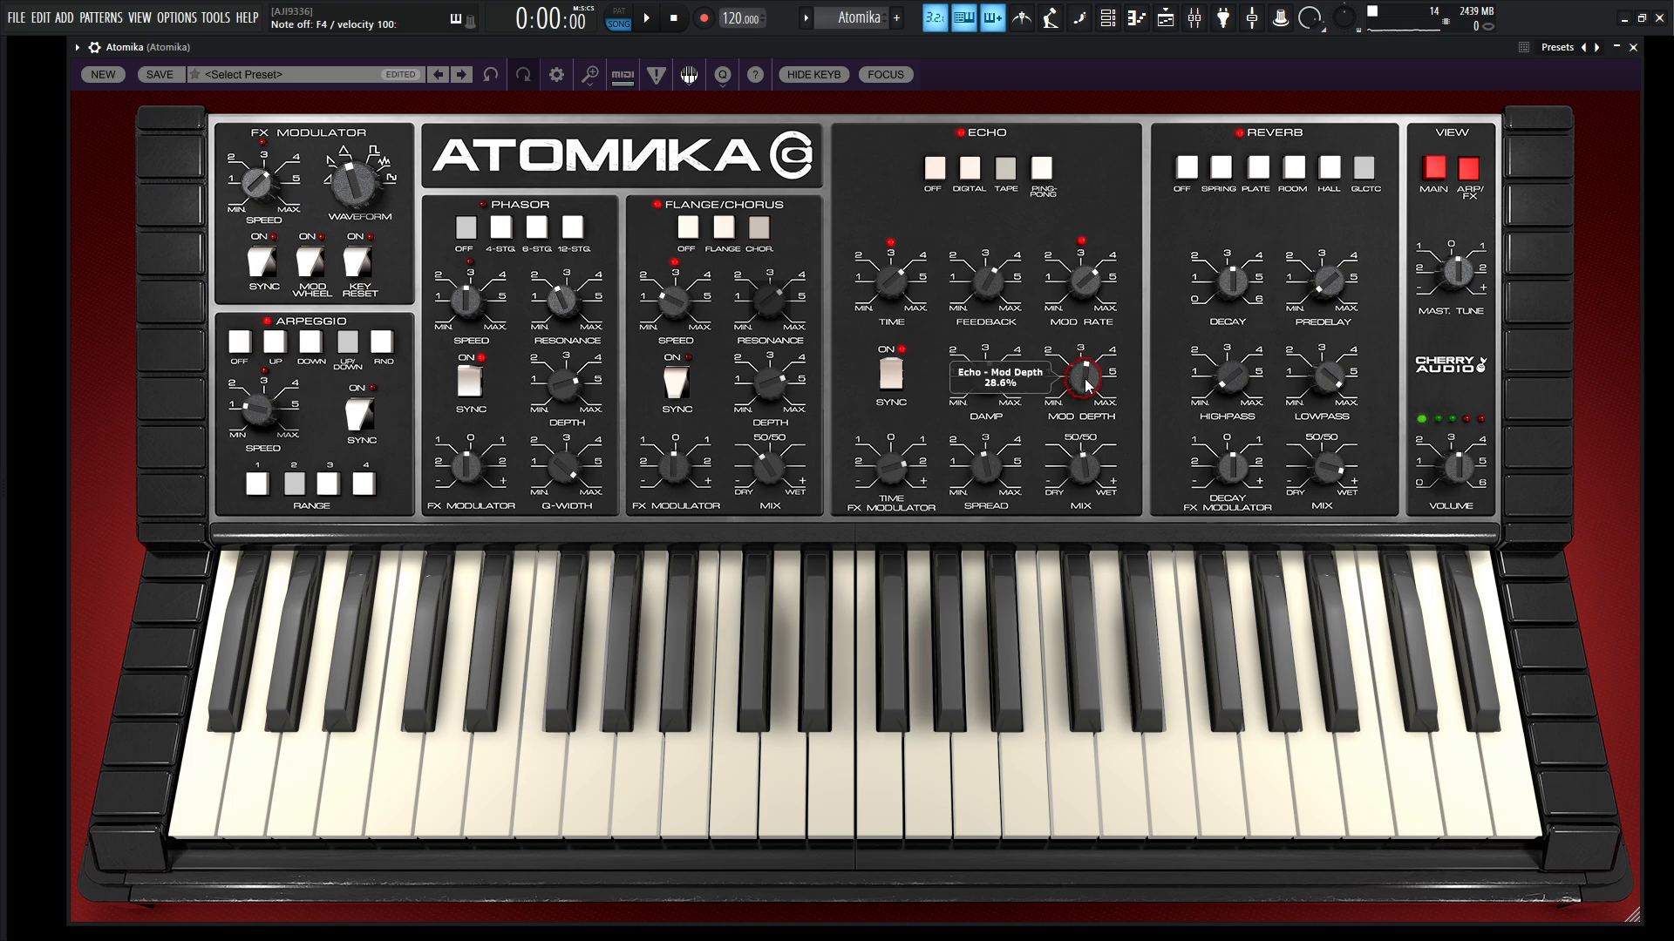
Switch the echo back to ping-pong mode and slow the arpeggio speed to about 0.74 Hz.
left_click(1048, 190)
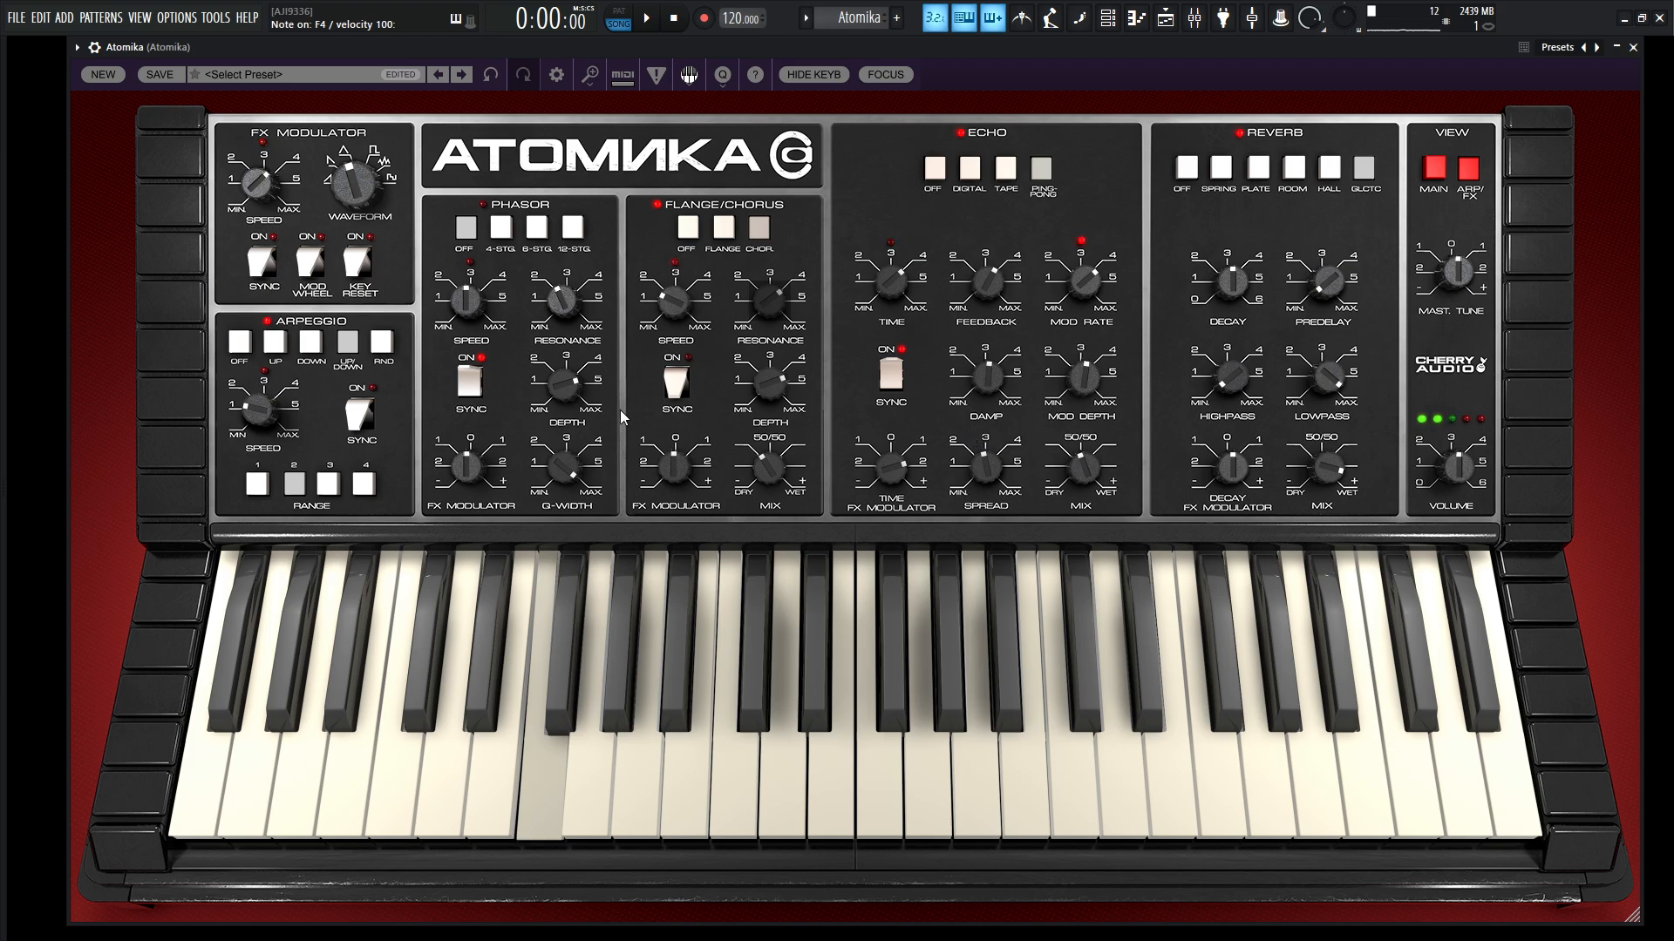
left_click_drag(261, 411, 261, 420)
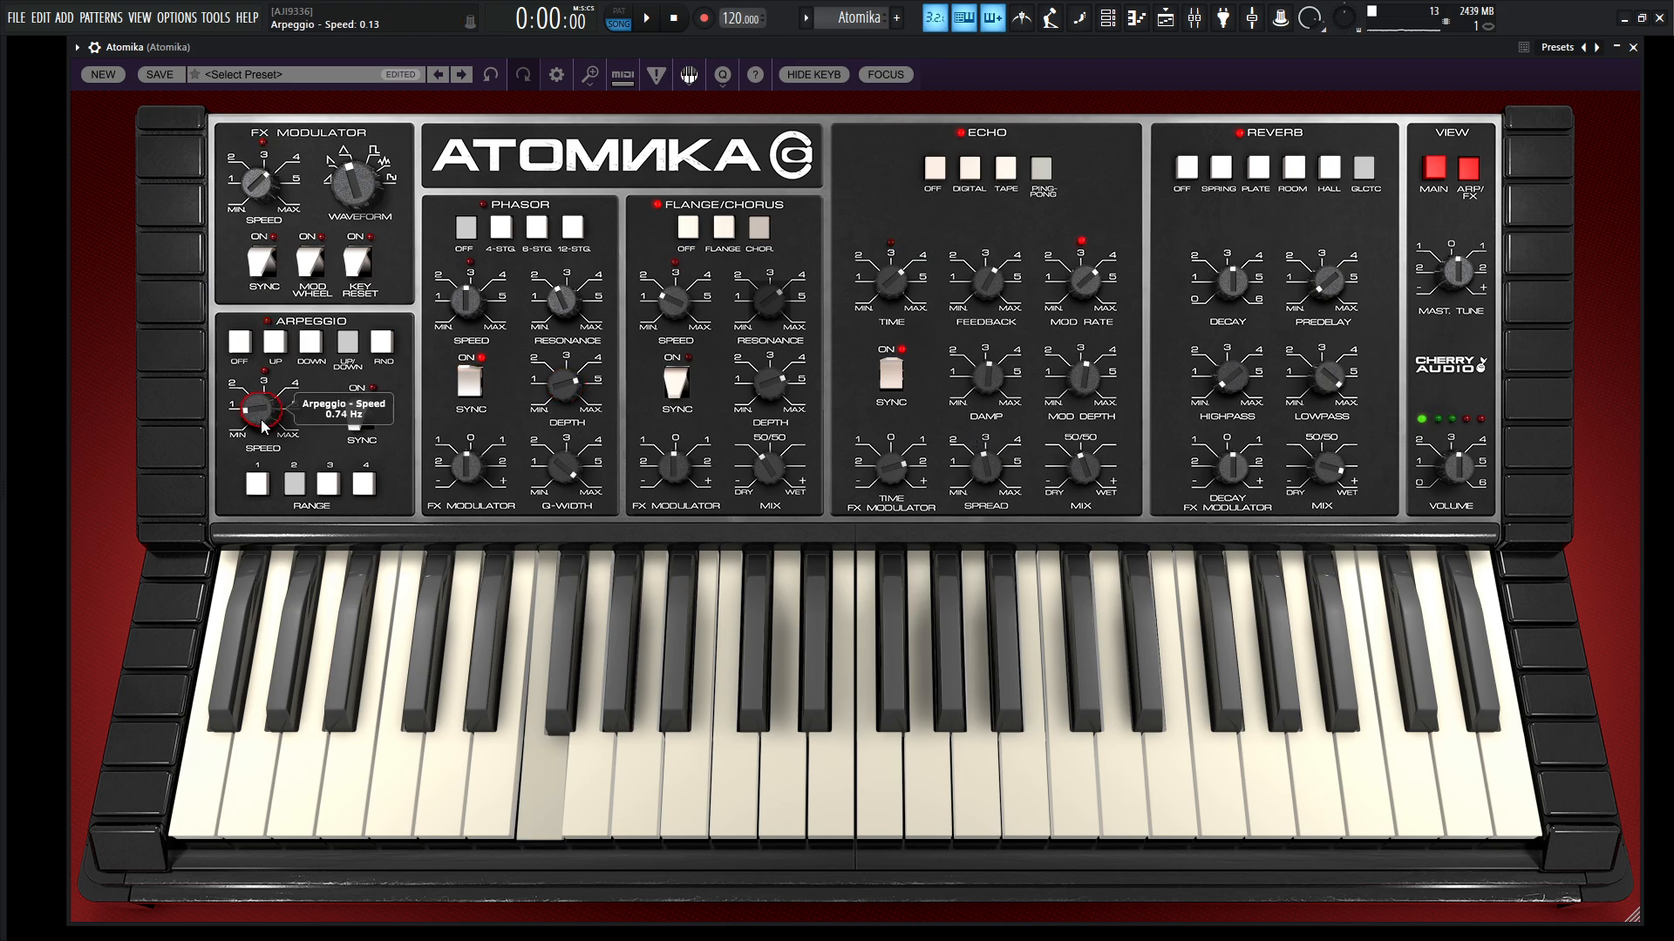
Return to the main synth controls and lower the filter cutoff to about 0.36.
left_click(1434, 168)
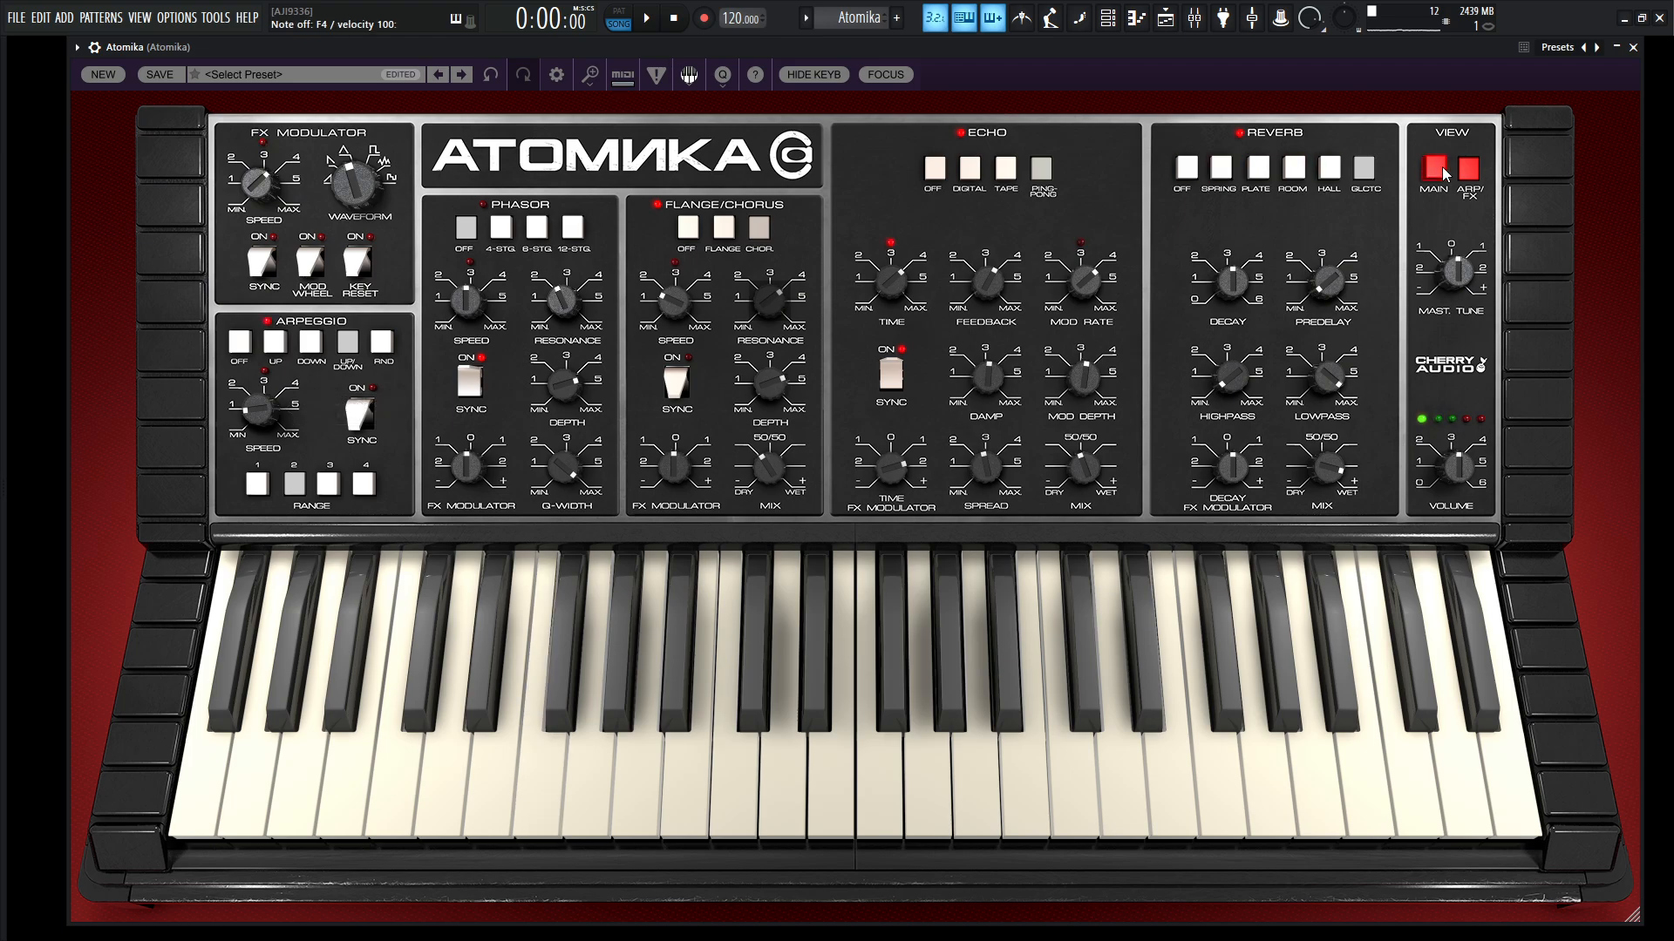
left_click_drag(886, 283, 890, 311)
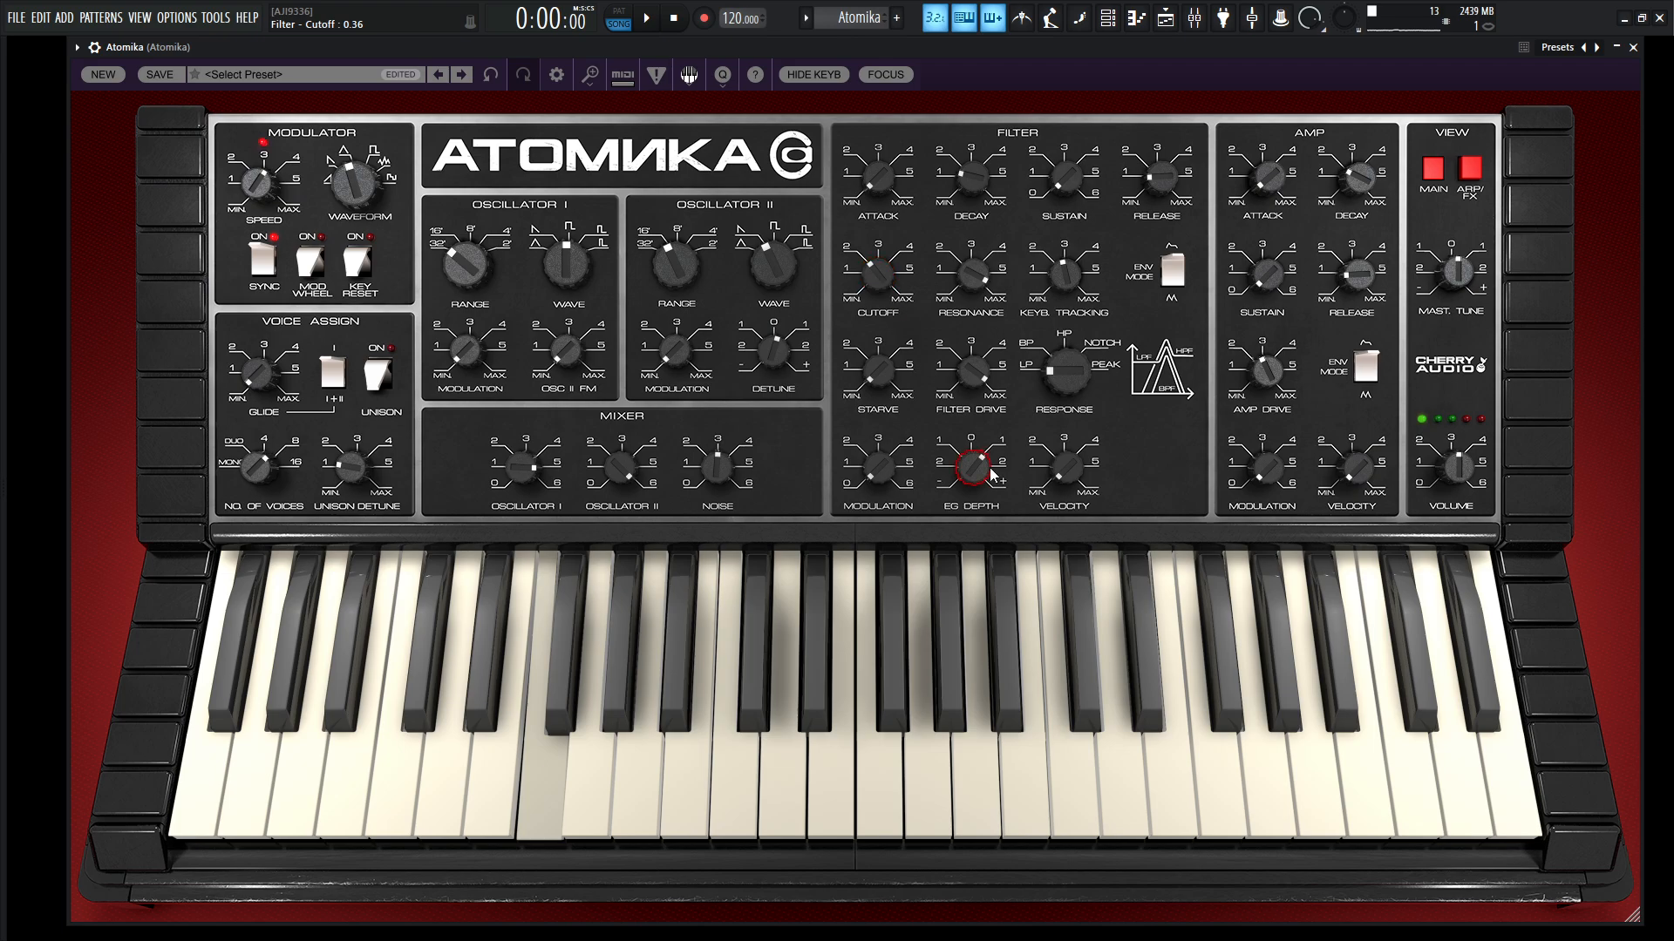
Nudge the filter's EG depth and drop the arpeggio speed to its minimum.
left_click_drag(989, 468, 989, 461)
left_click(1470, 168)
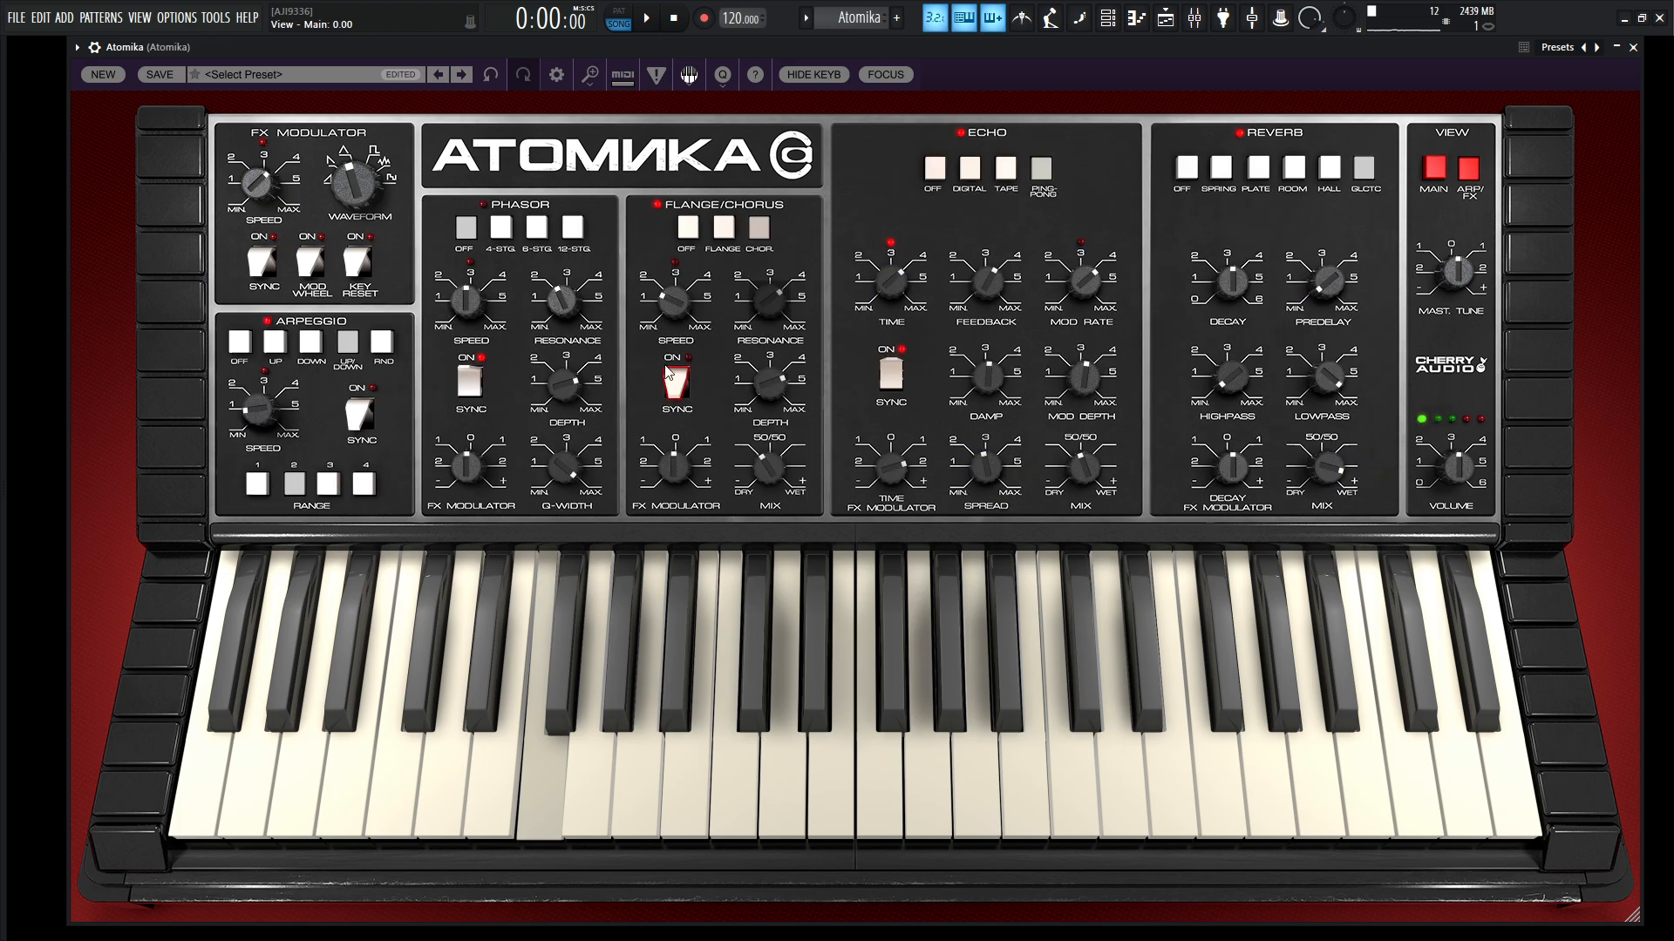
mouse_move(263, 417)
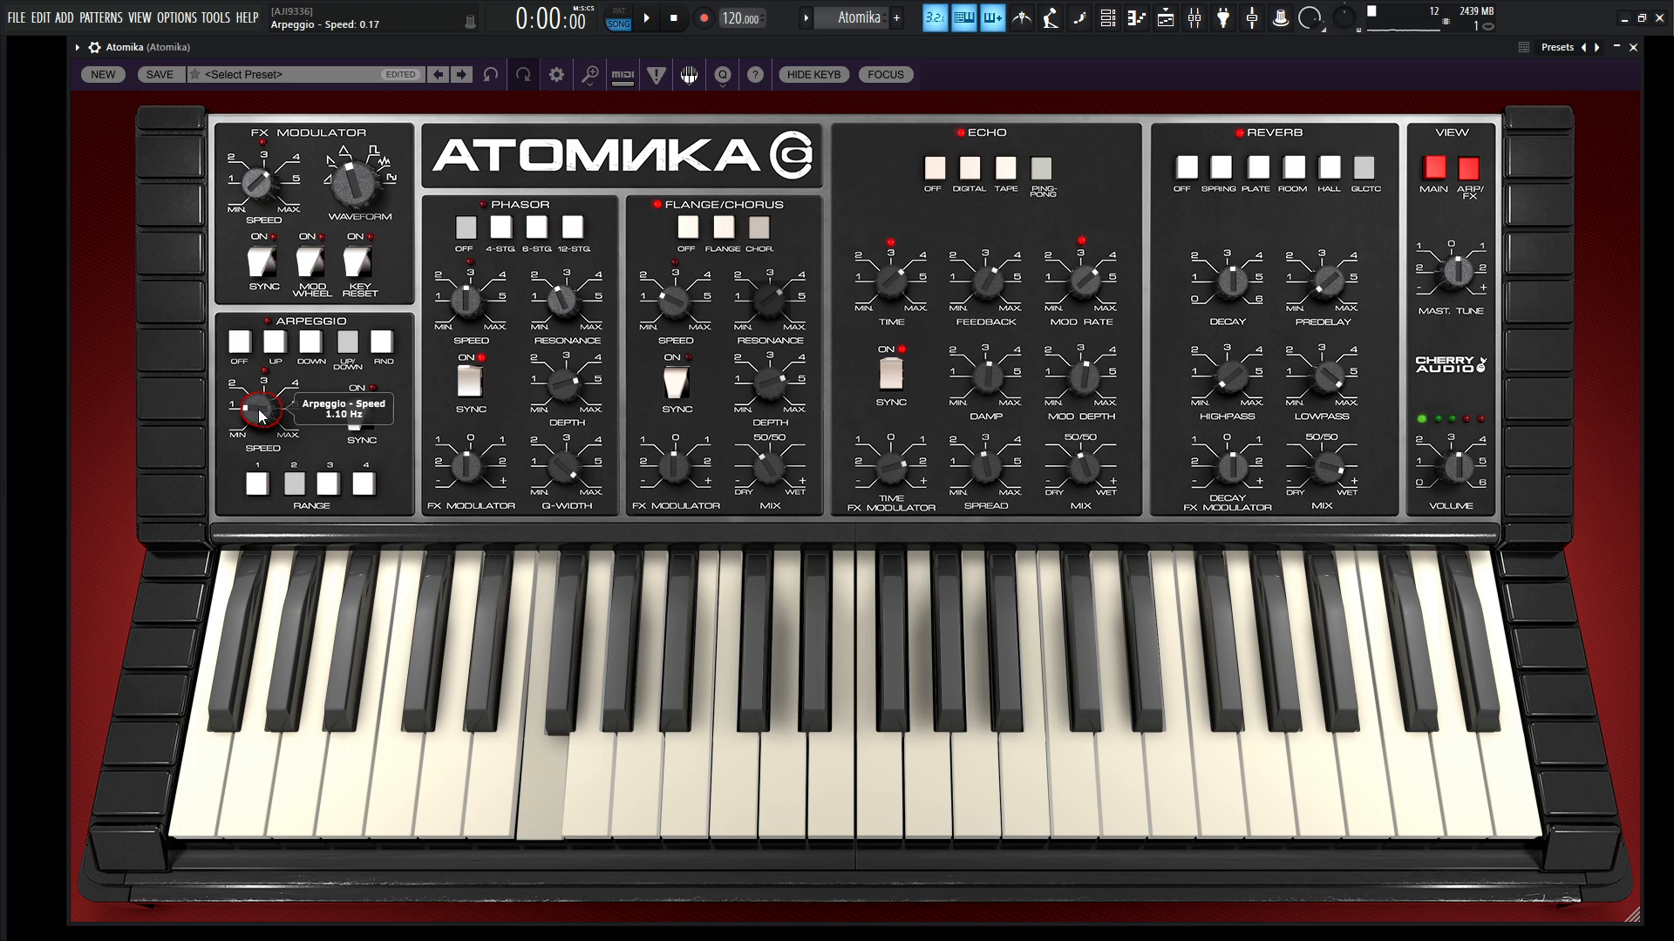
left_click_drag(260, 407, 274, 539)
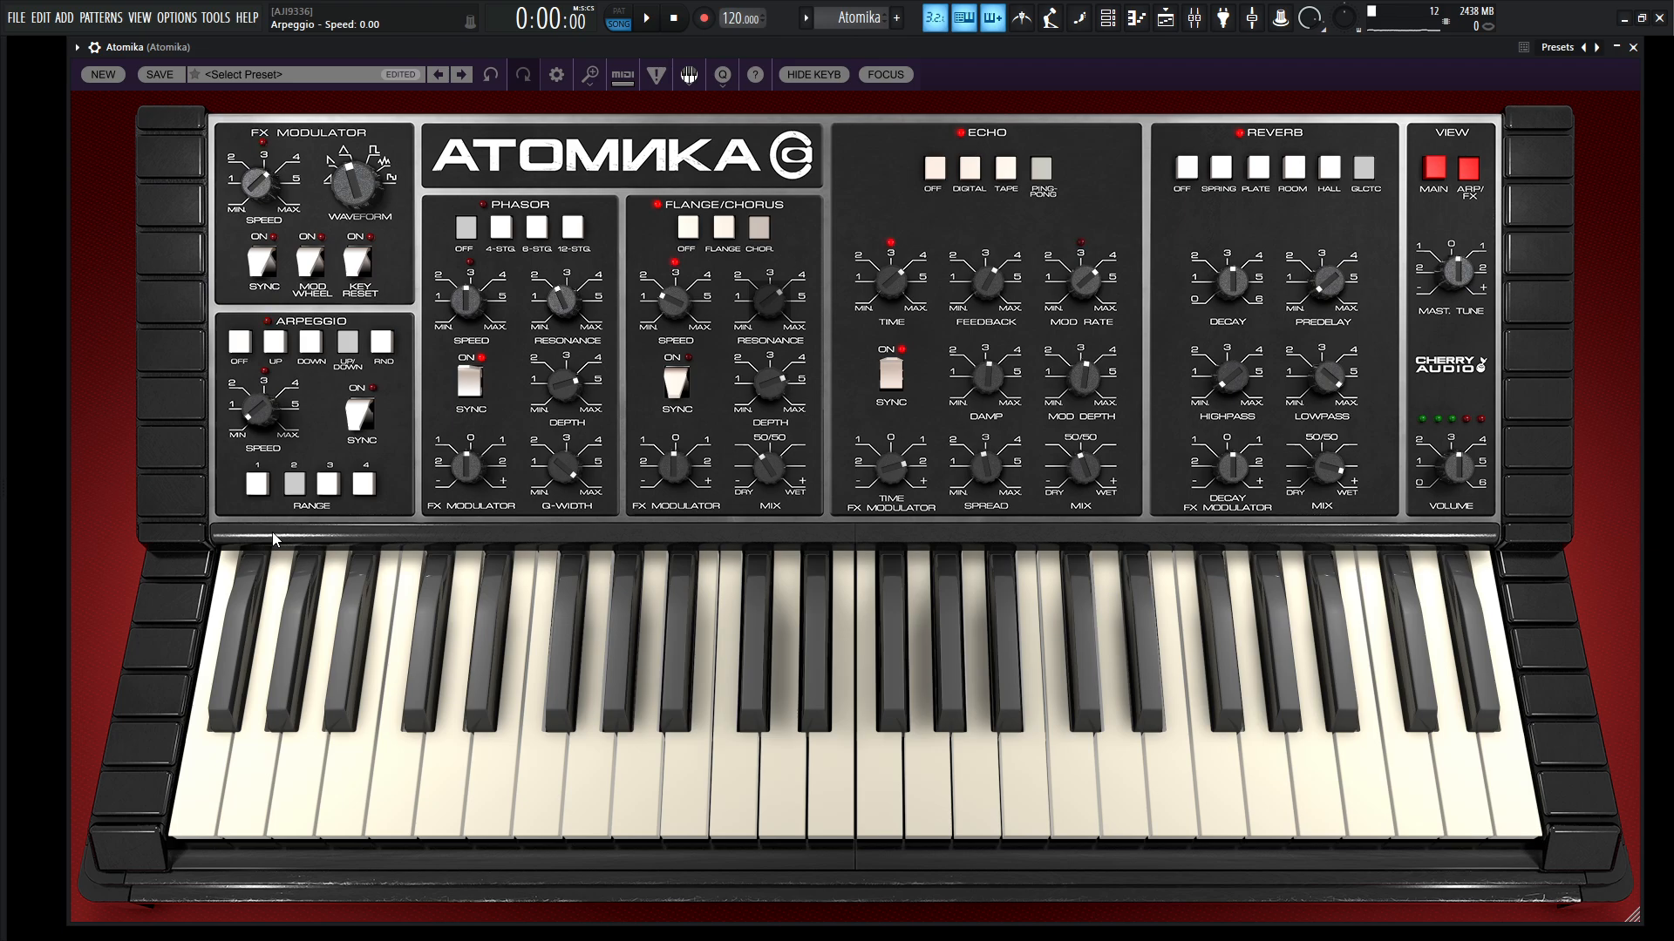
left_click_drag(255, 410, 296, 557)
Raise oscillator I's OSC II FM amount and try oscillator II's modulation, with the arpeggio speed set to about 2.95 Hz.
left_click(1434, 168)
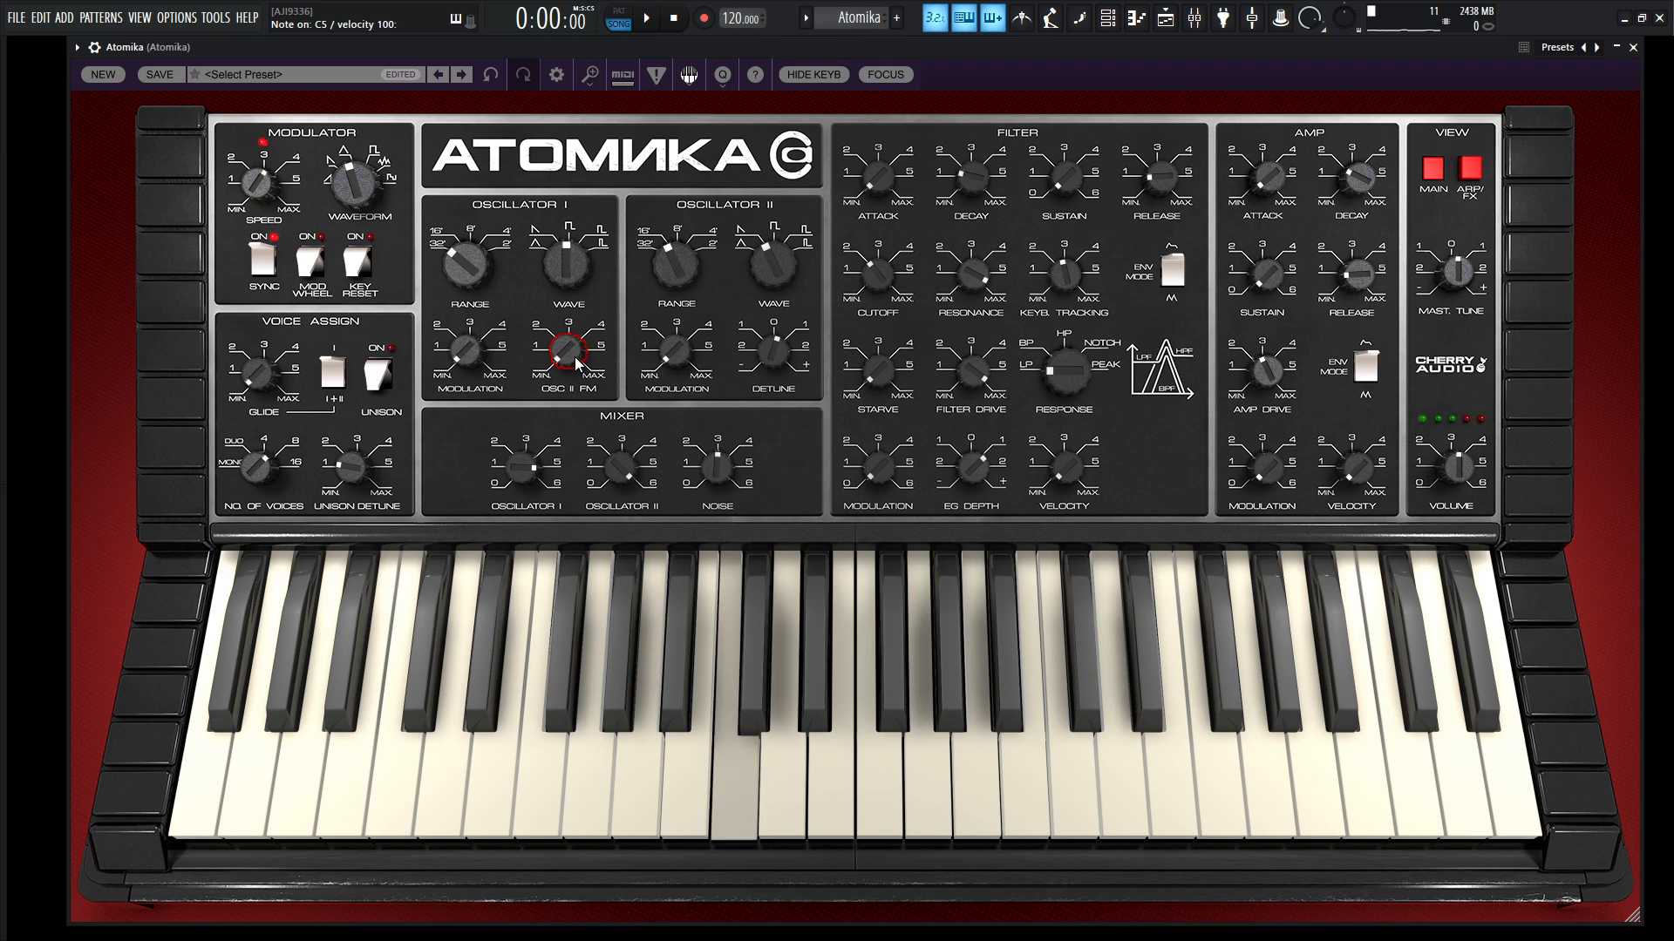
left_click_drag(574, 357, 576, 327)
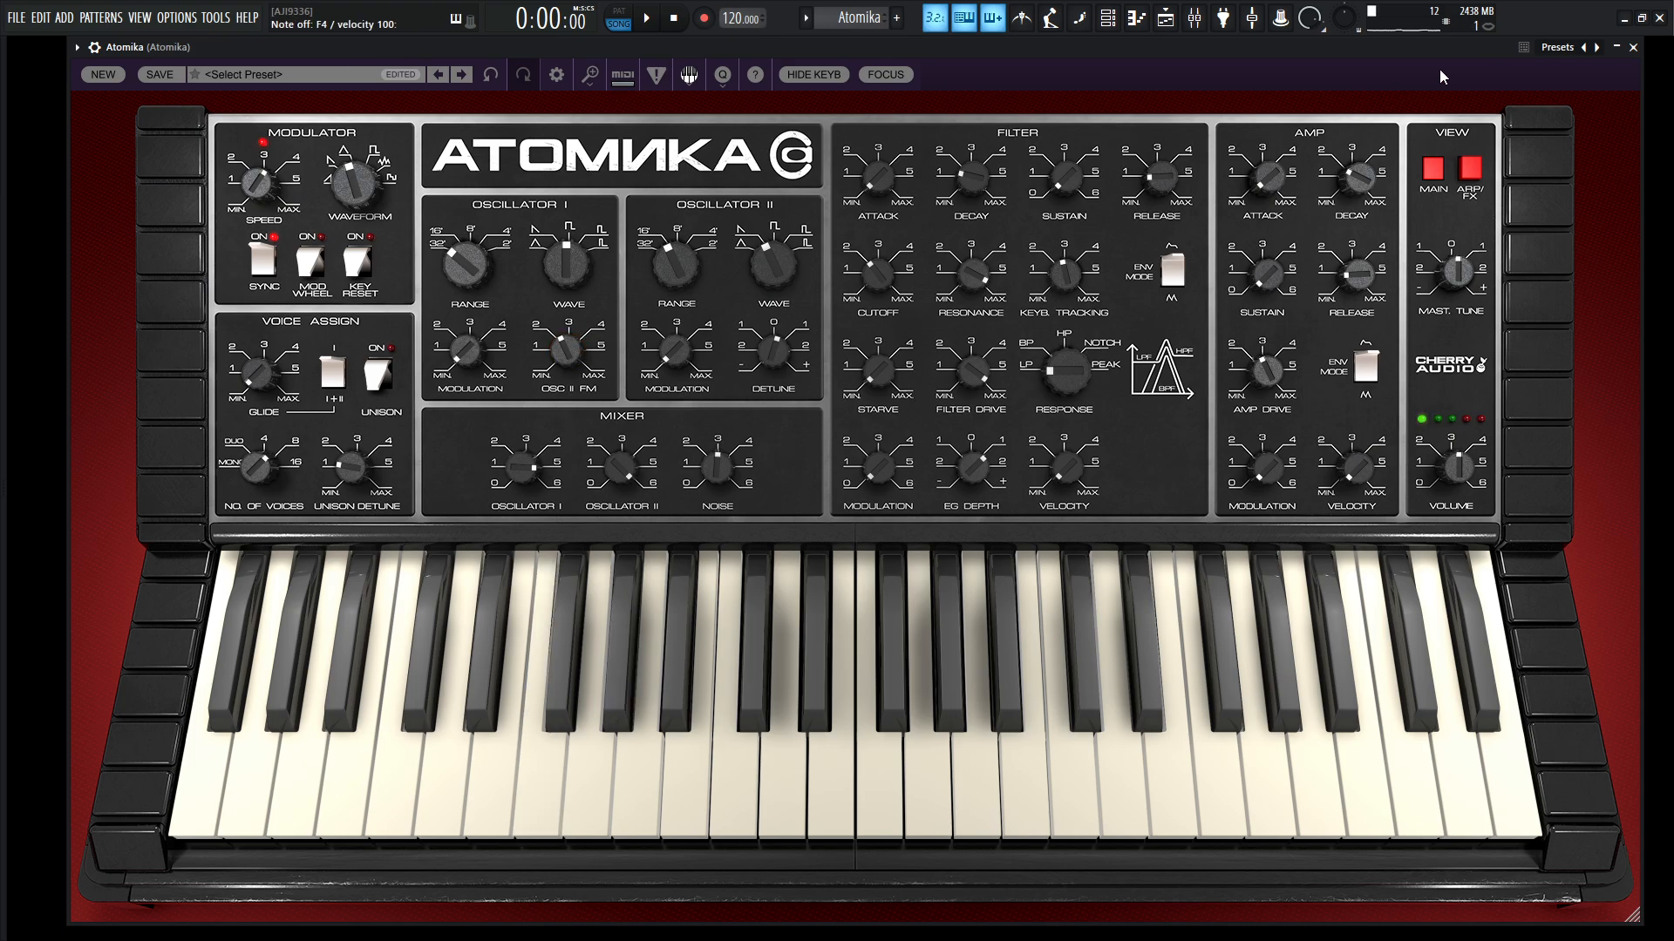
left_click(1470, 167)
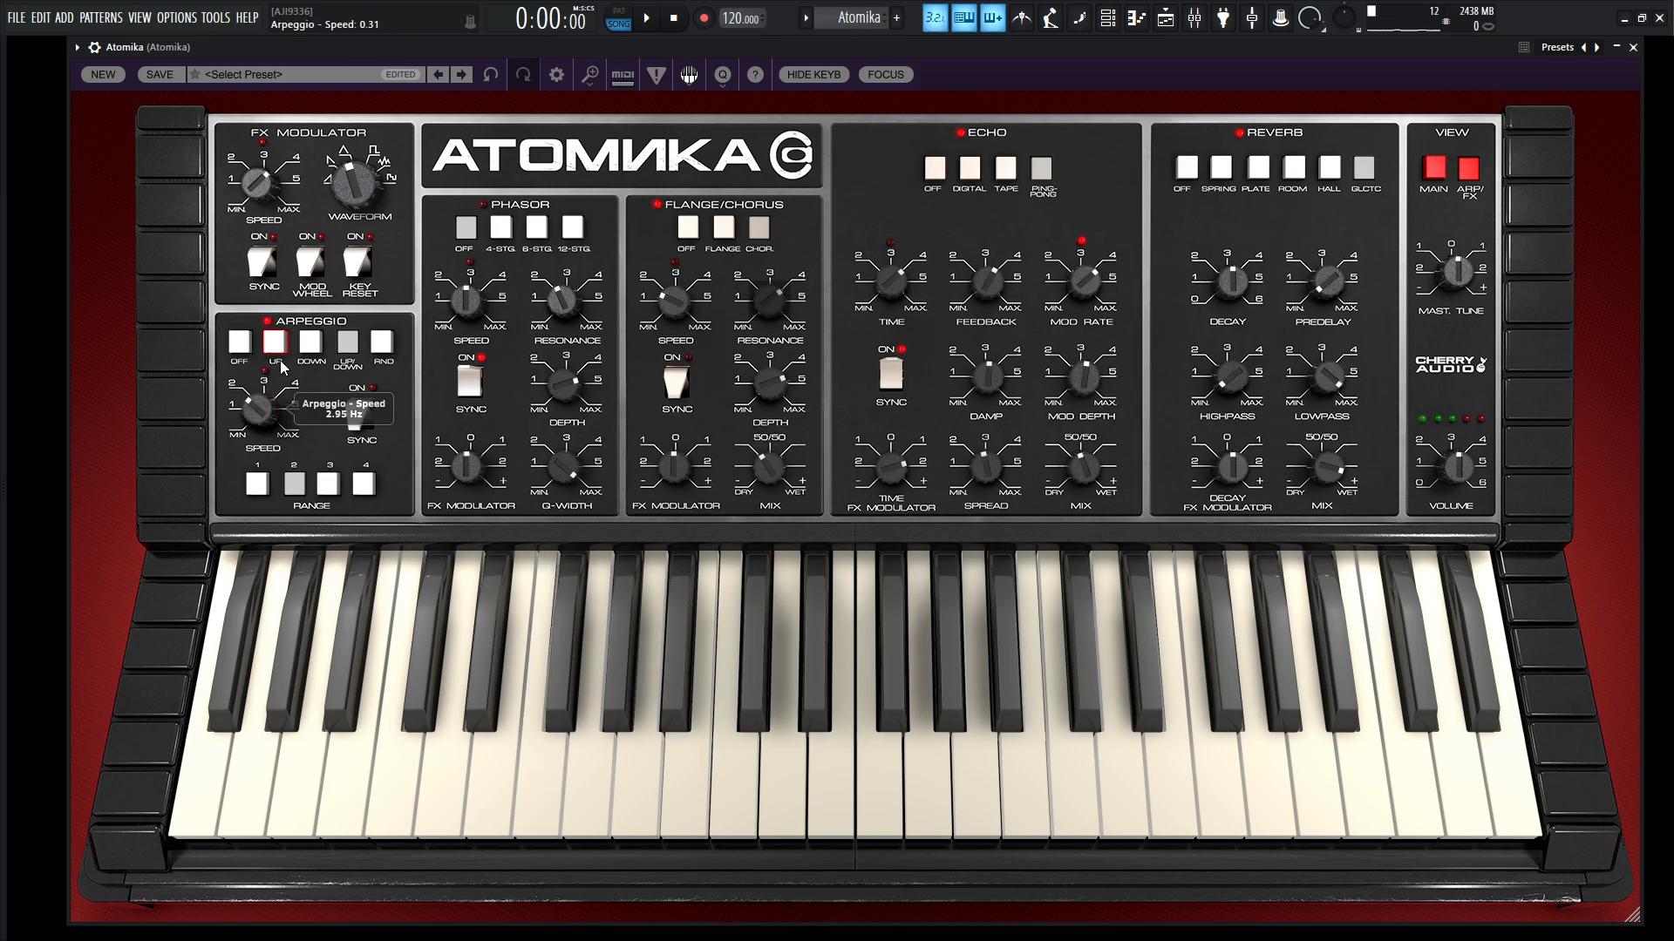
left_click(1433, 167)
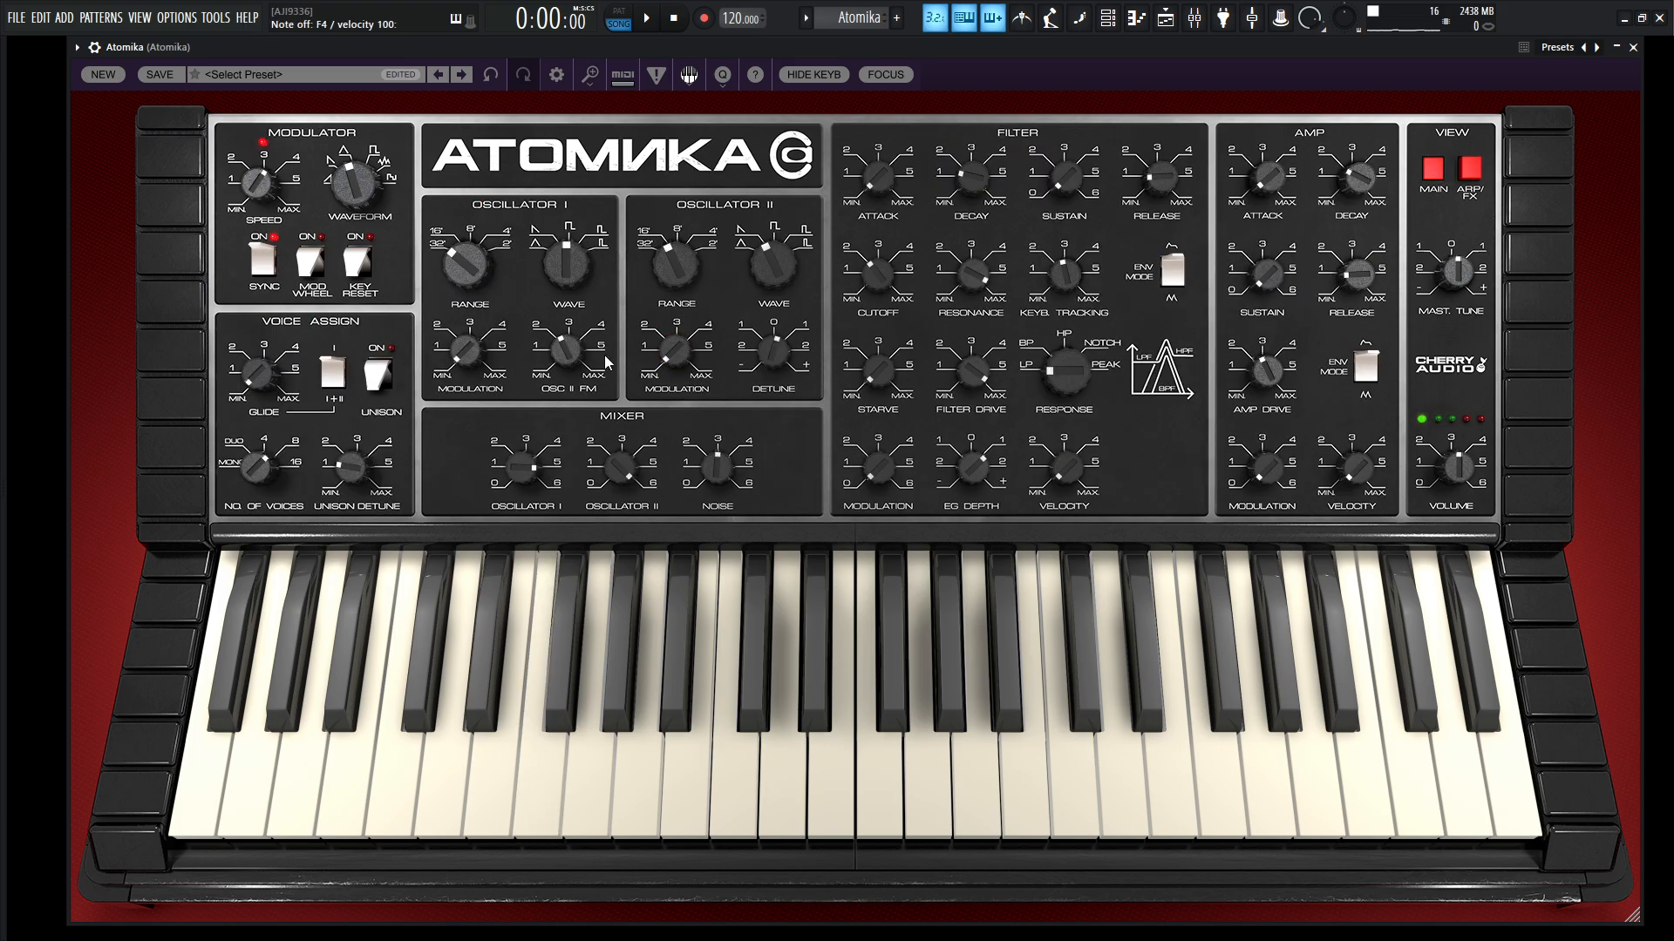
left_click_drag(573, 347, 574, 328)
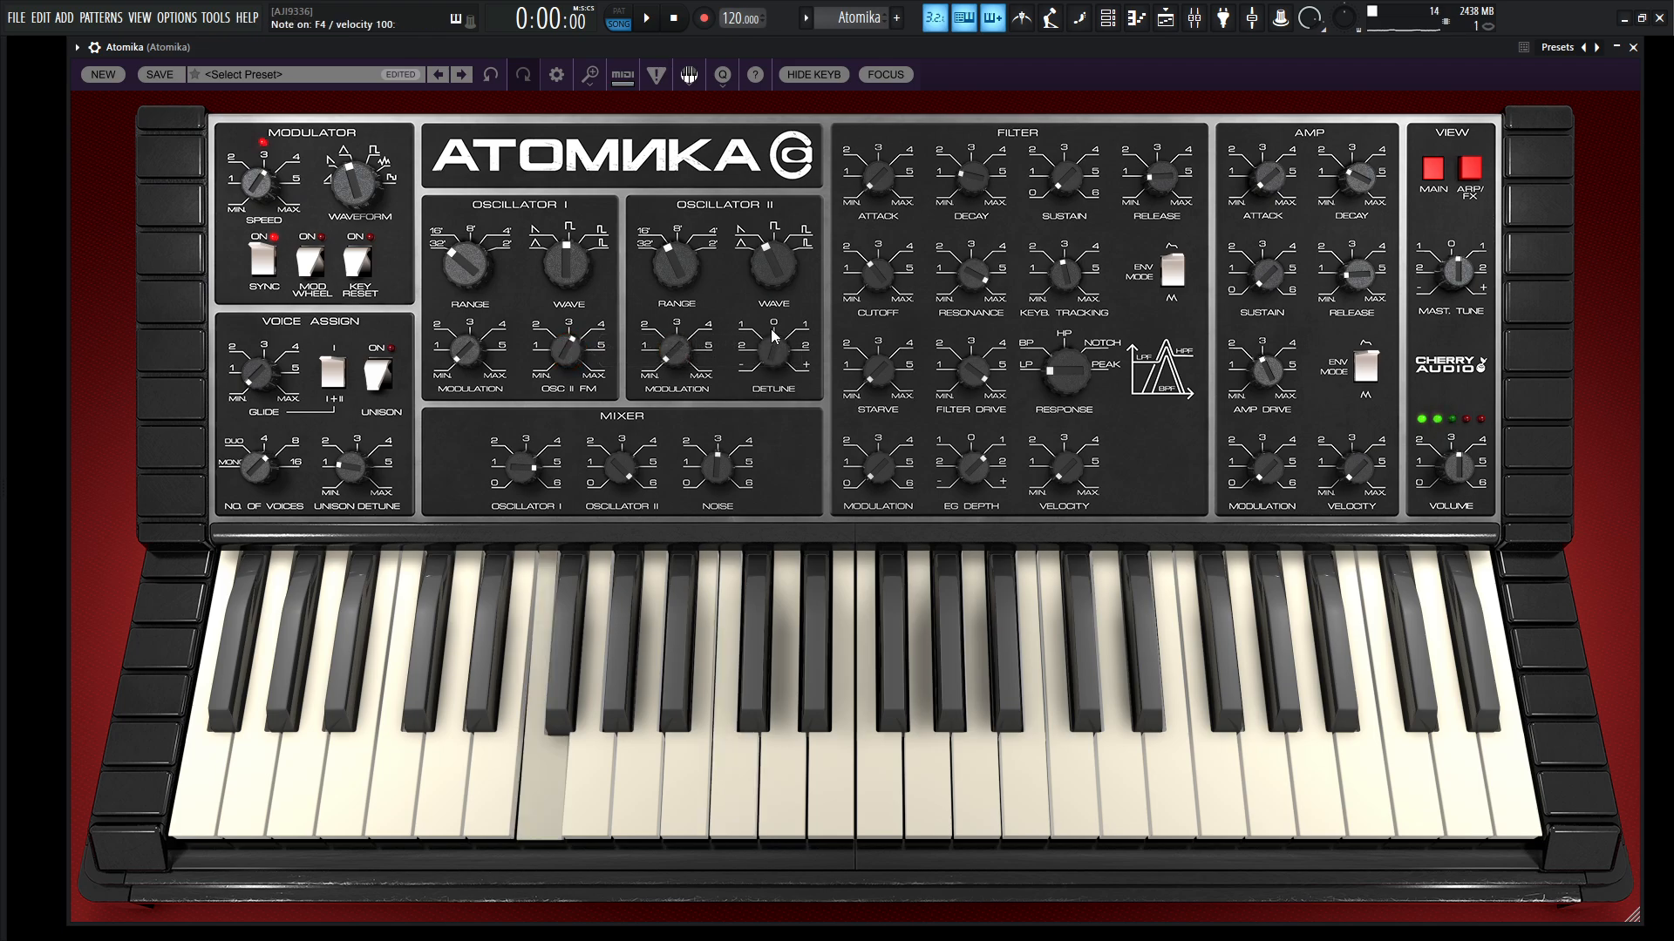
left_click_drag(677, 348, 683, 311)
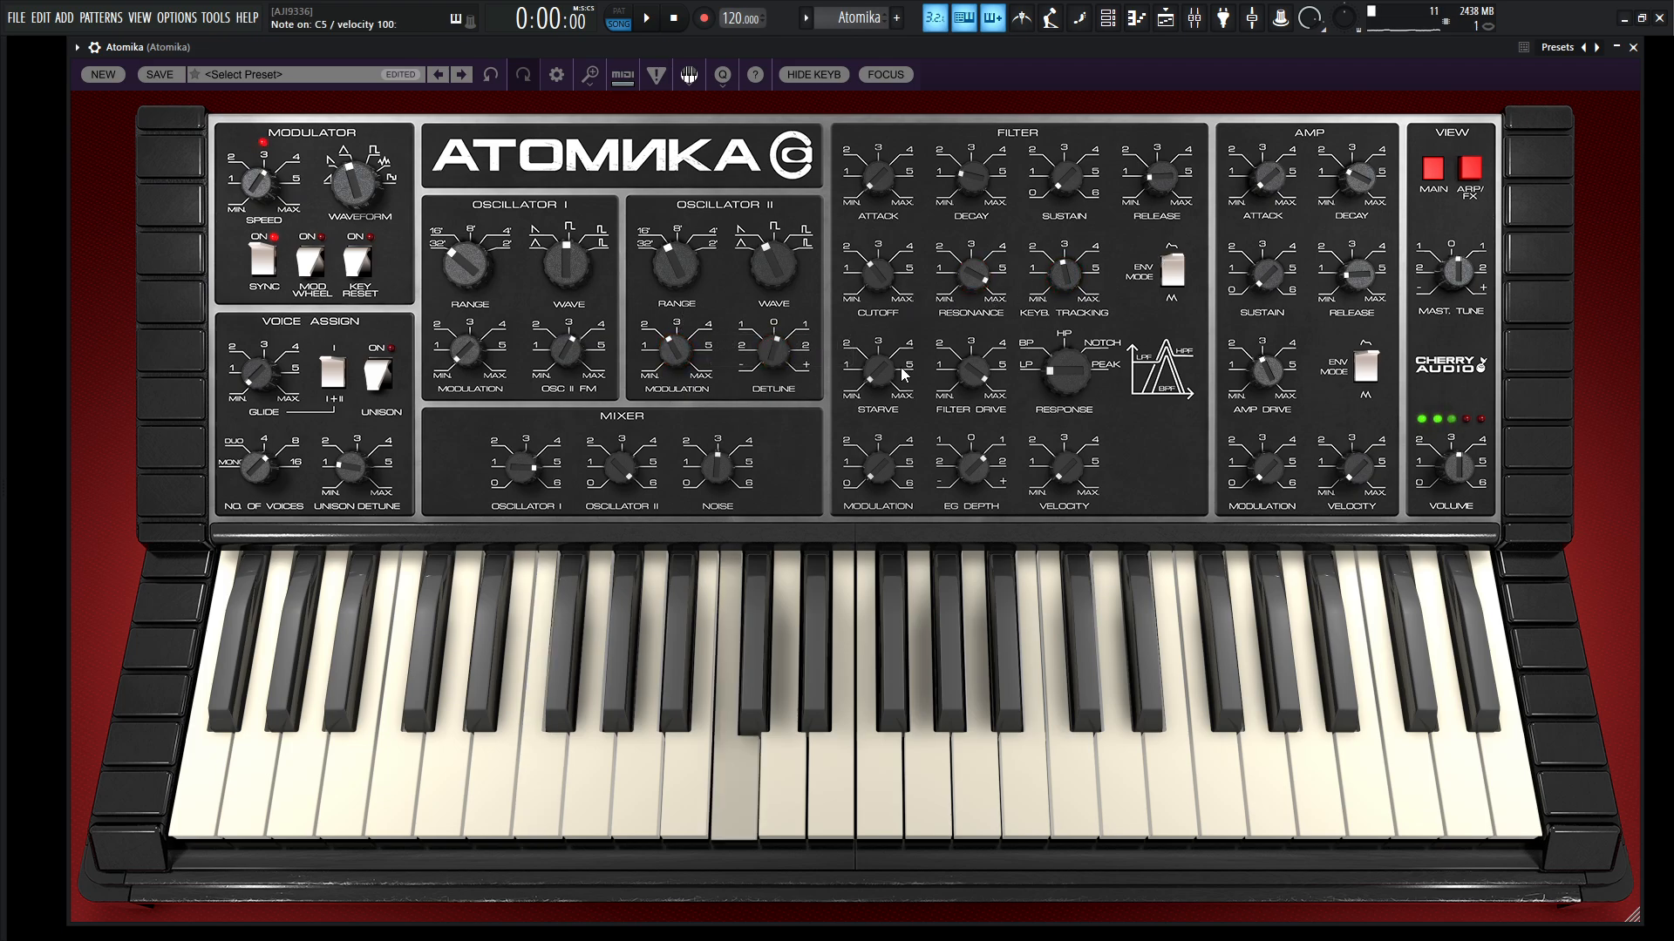
Raise the filter's starve to about 91.3% and lower the cutoff to about 0.29.
left_click_drag(898, 370, 902, 253)
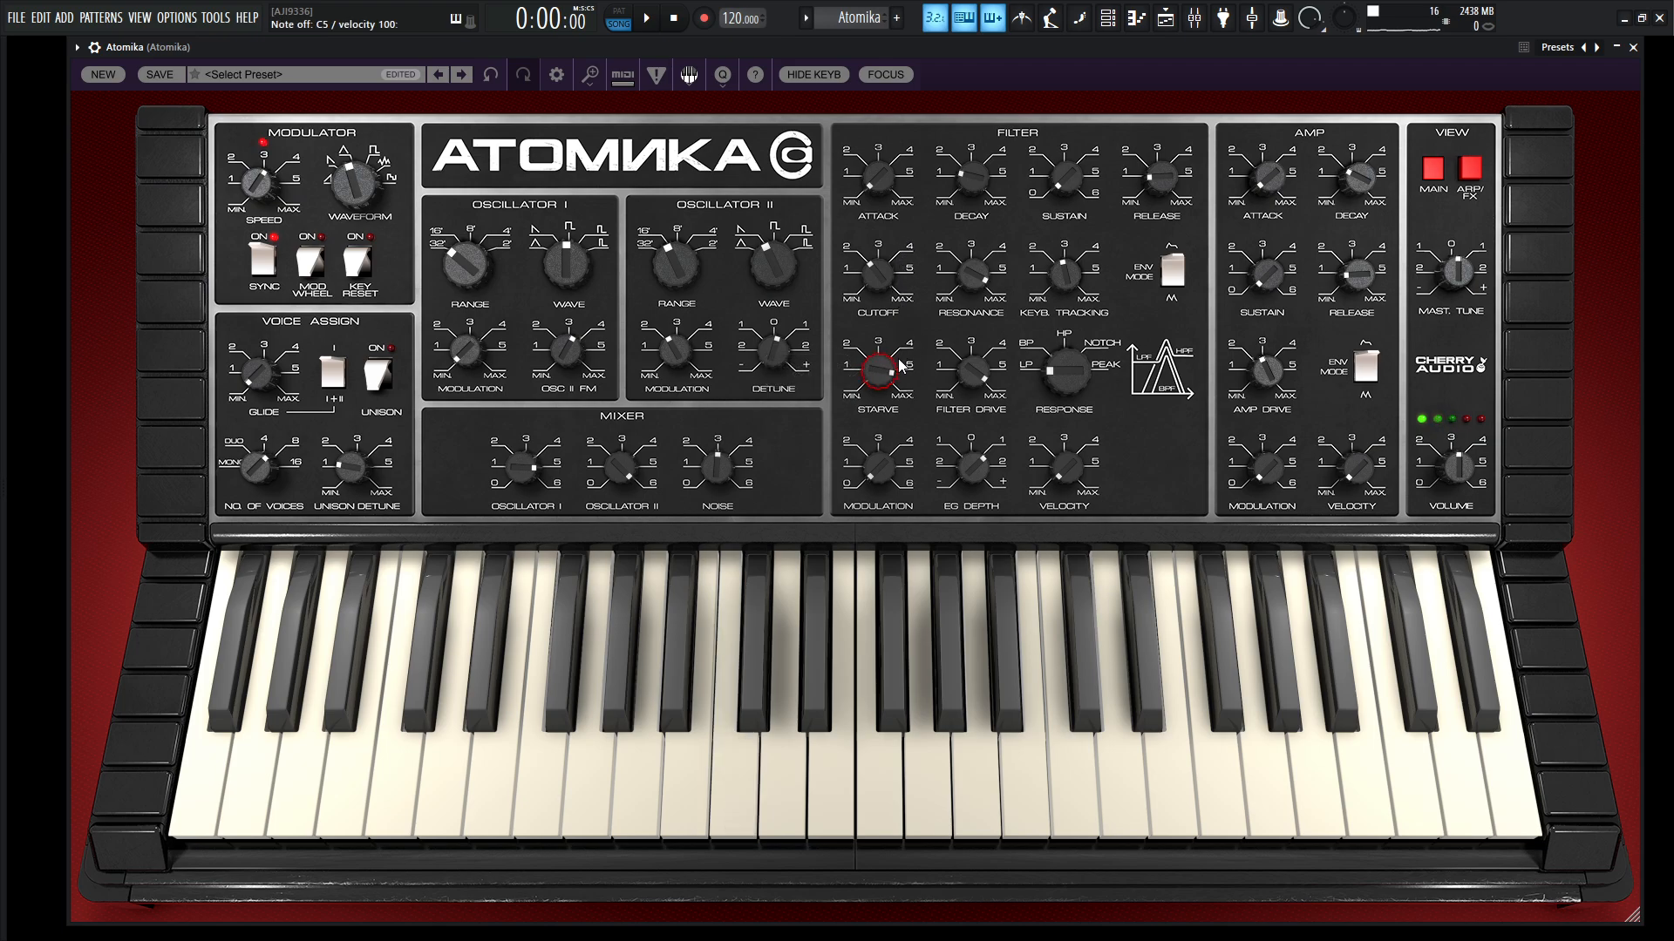
left_click_drag(893, 364, 892, 359)
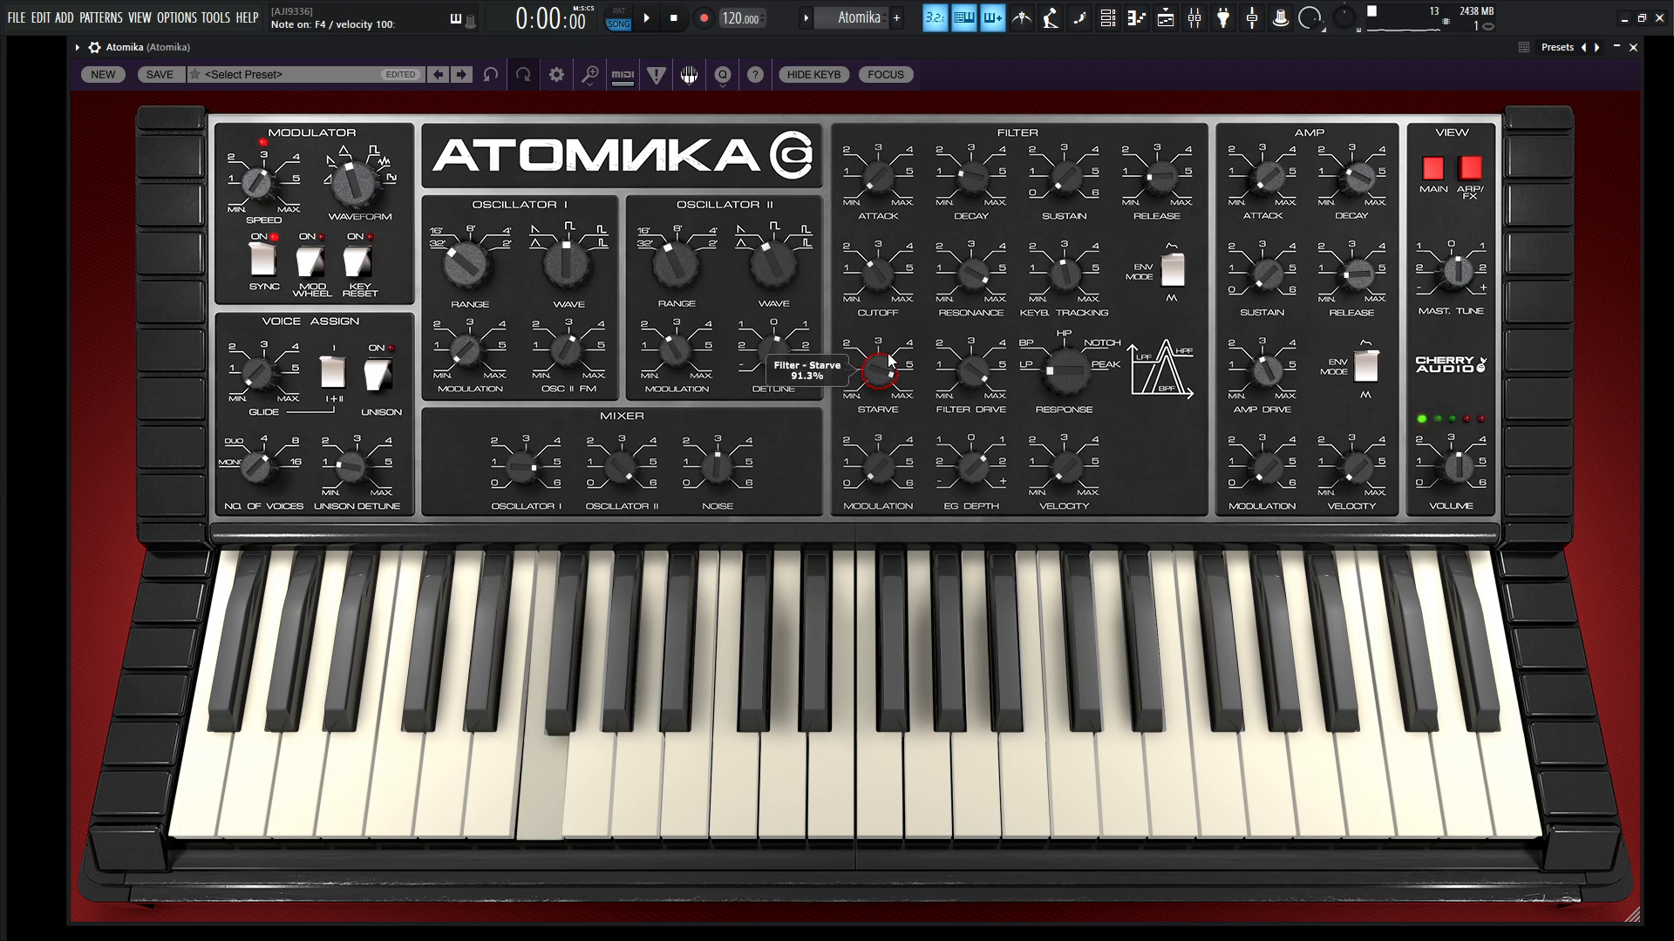
mouse_move(886, 290)
left_mouse_down()
mouse_move(896, 242)
mouse_move(900, 300)
left_mouse_up()
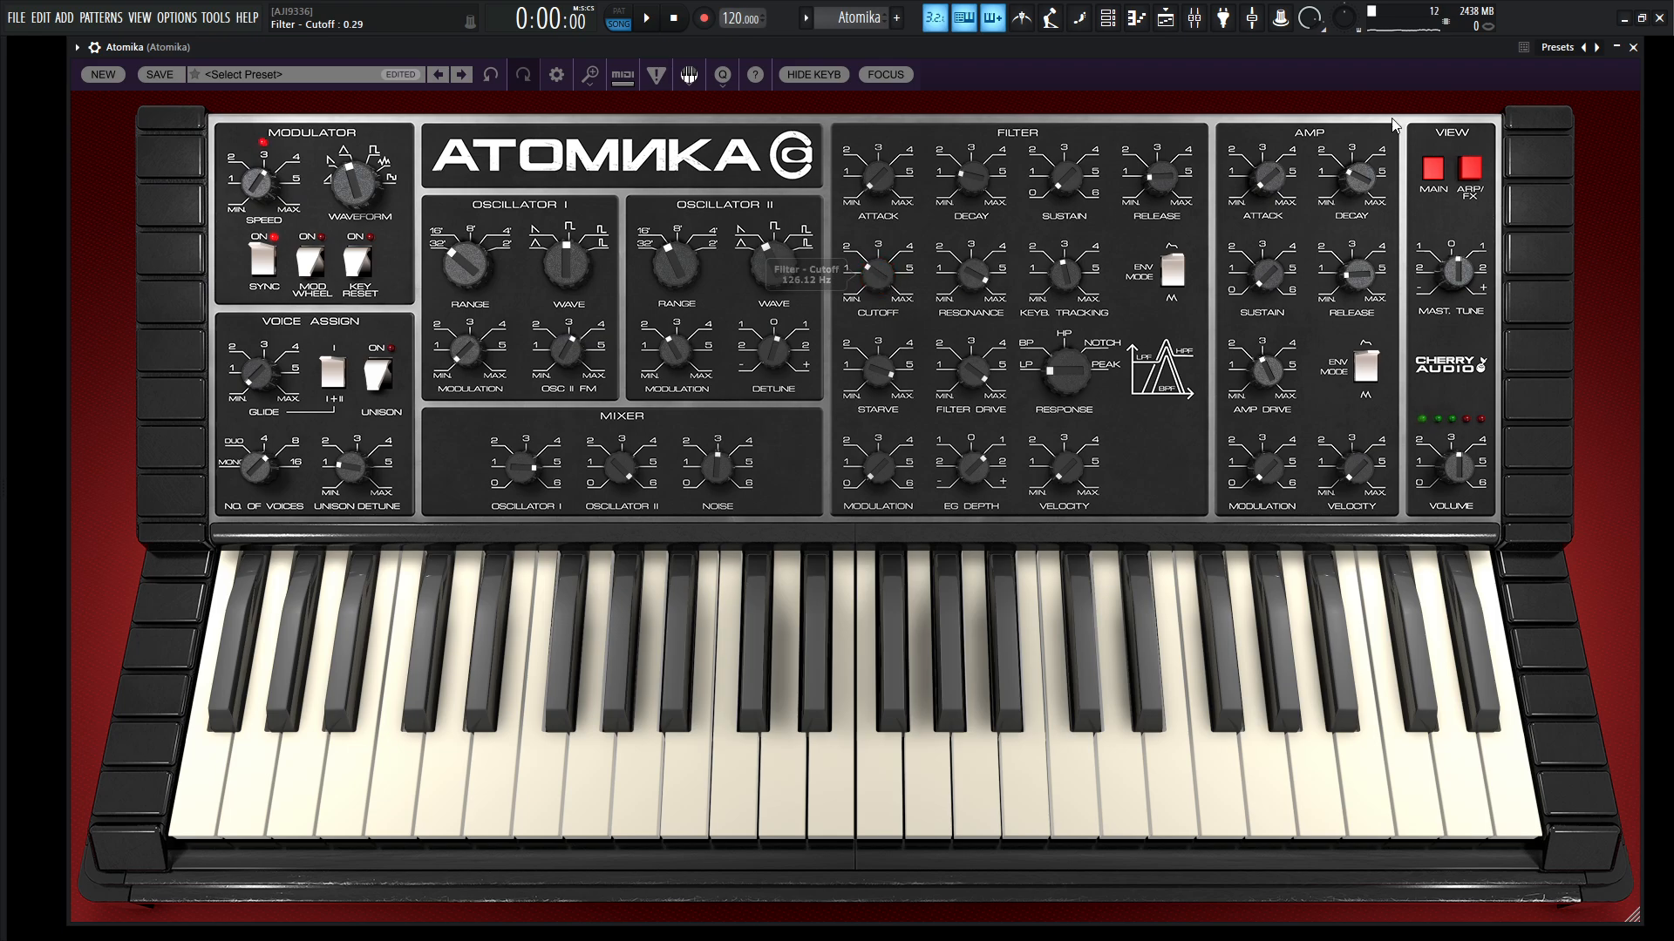
Slow the arpeggio speed to about 0.22.
left_click(1469, 168)
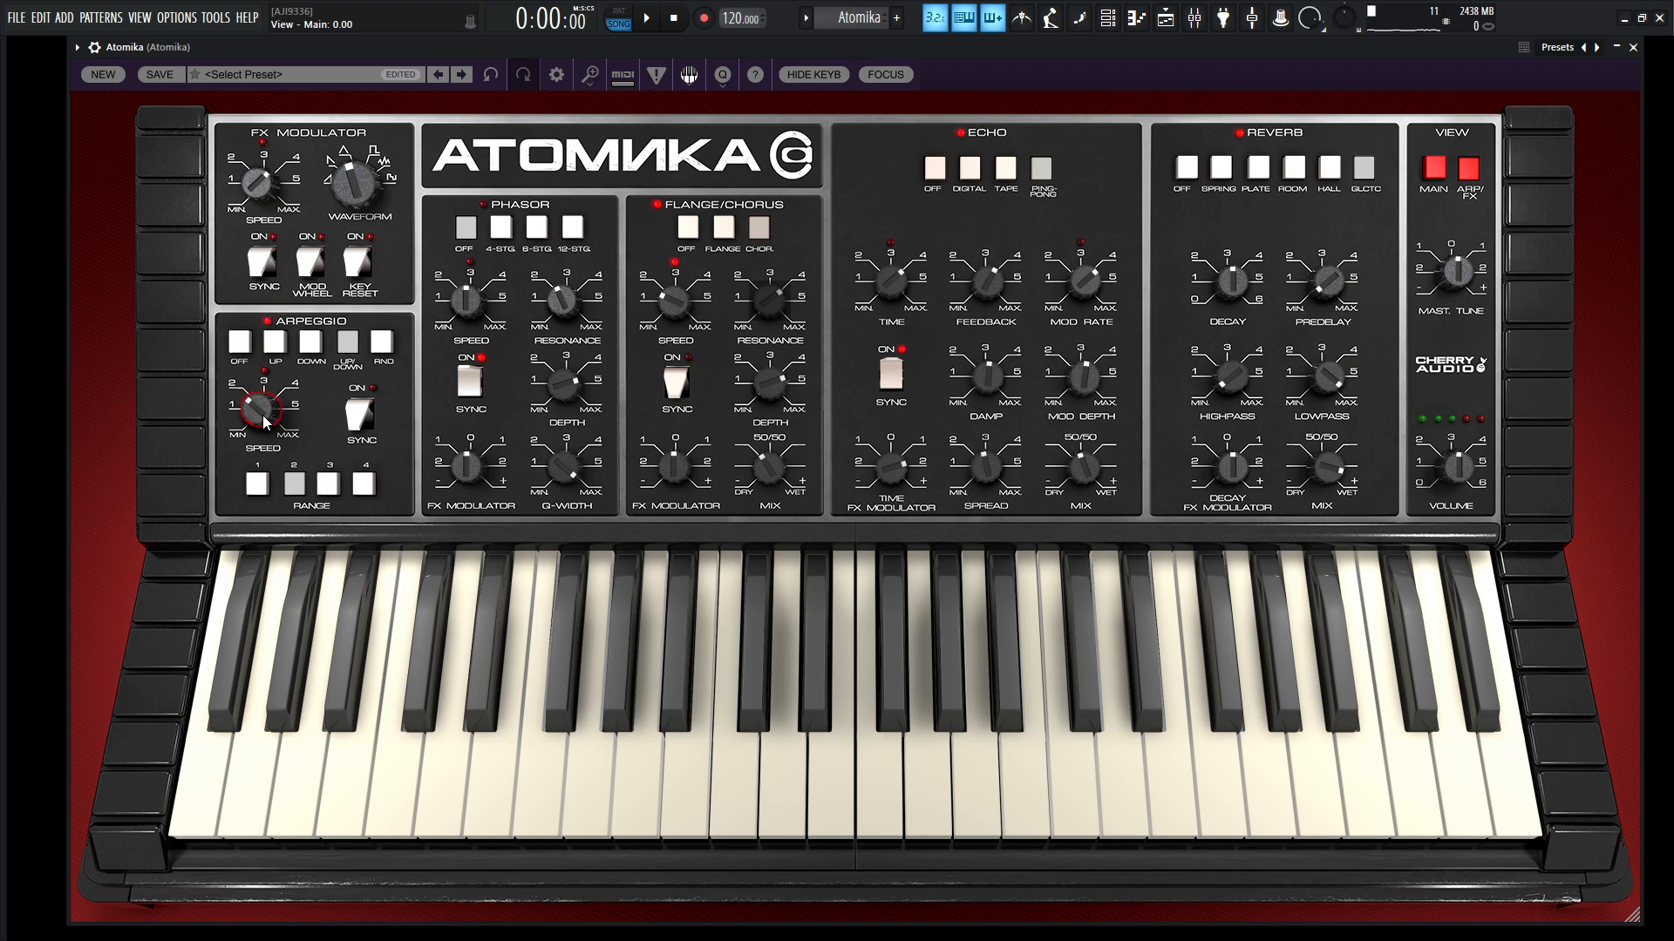
mouse_move(263, 417)
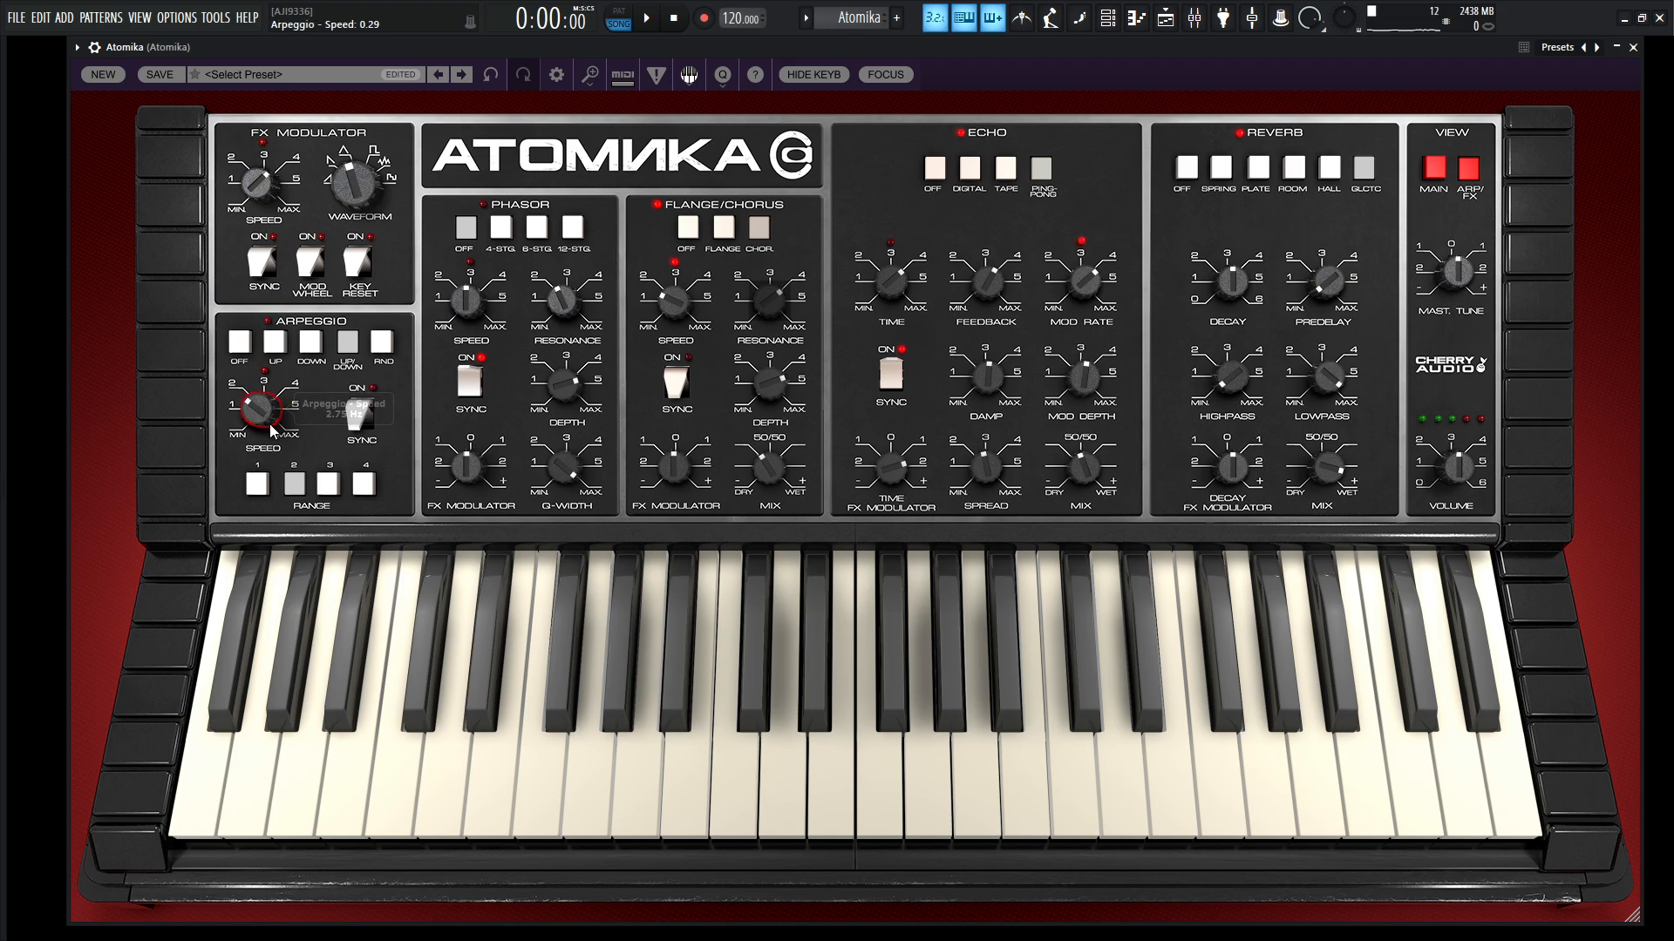
mouse_move(269, 423)
left_mouse_down()
mouse_move(268, 391)
mouse_move(263, 431)
mouse_move(274, 410)
left_mouse_up()
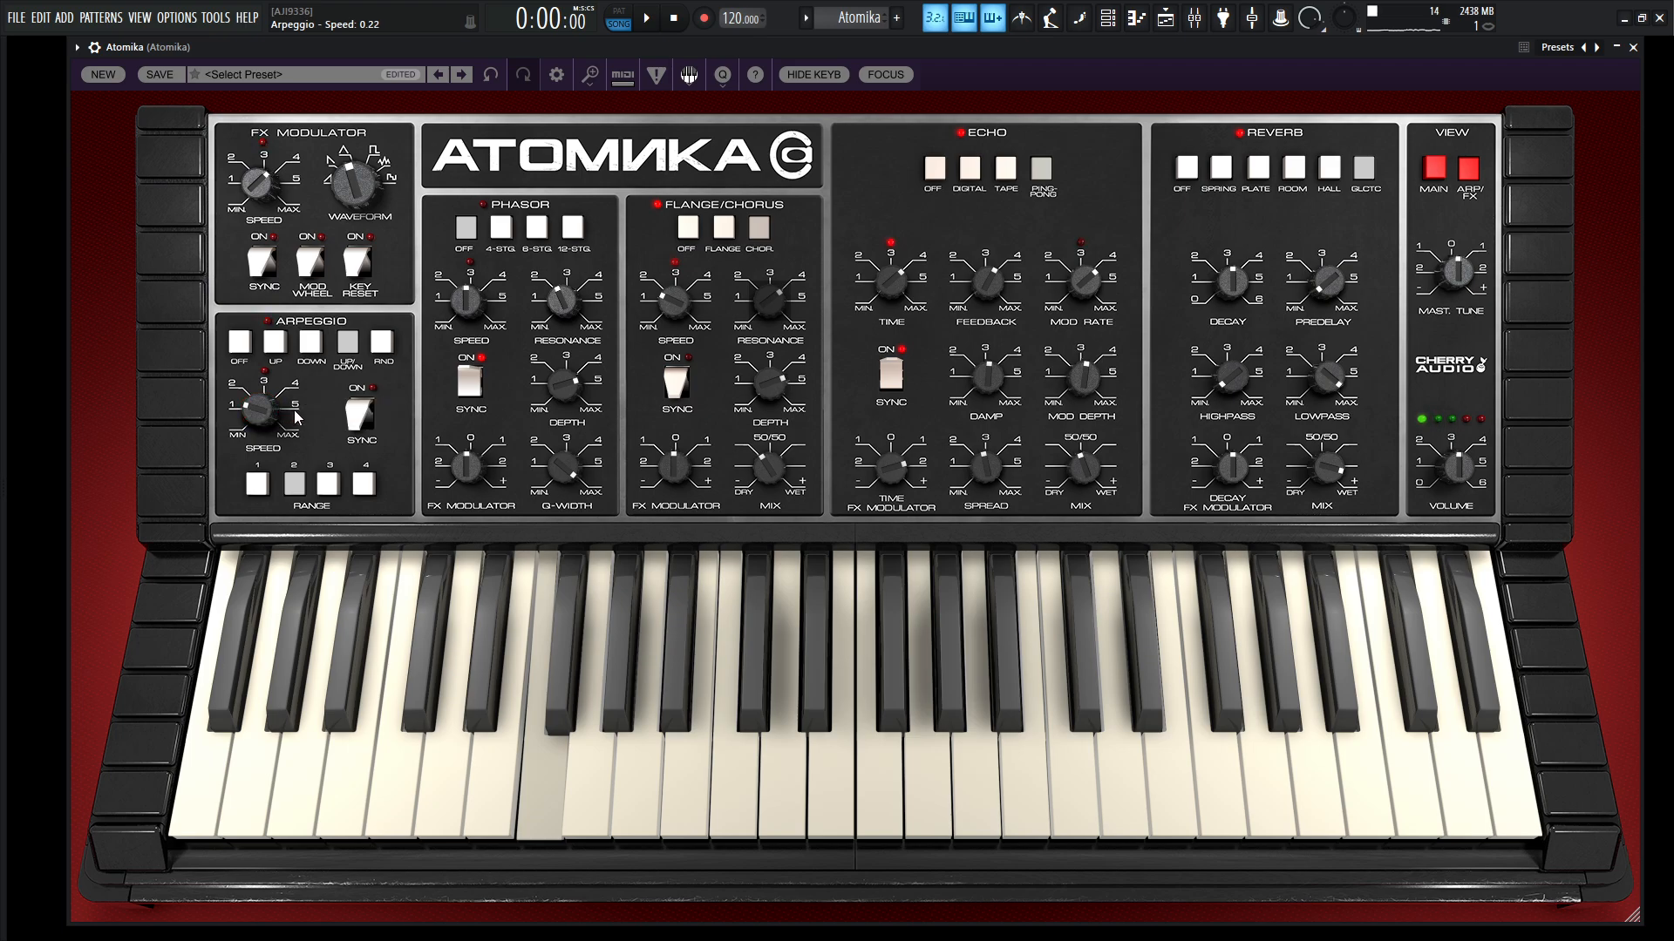
Set the filter resonance to 100% and cutoff to about 0.65, and raise the amp drive to about 0.95.
left_click(1430, 179)
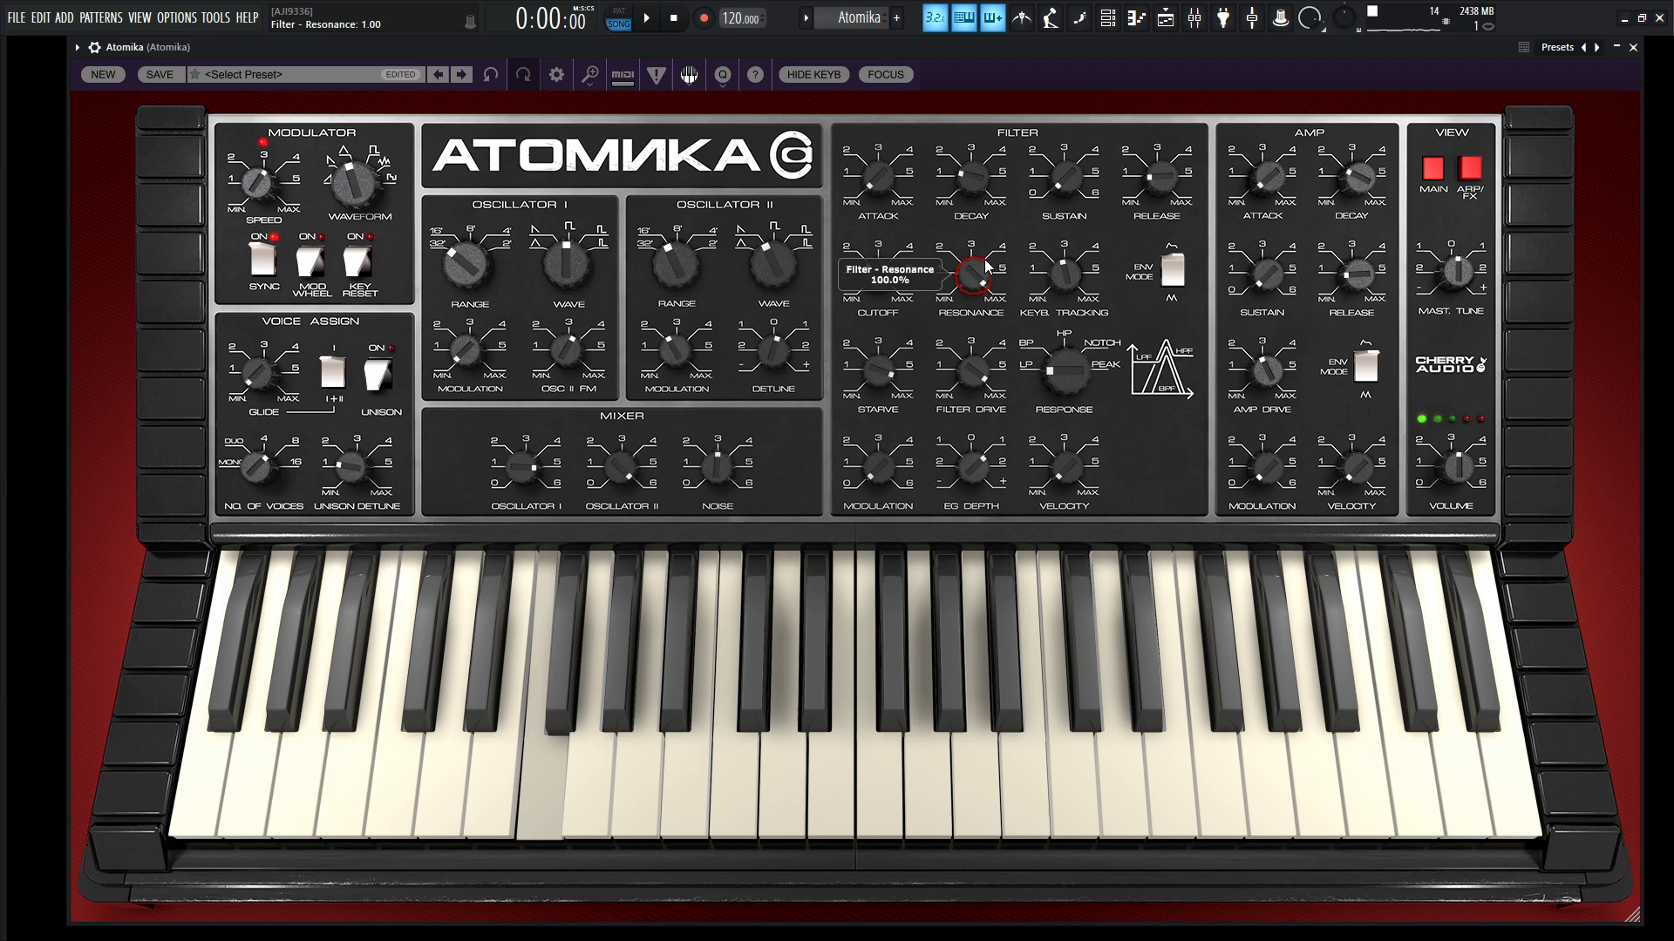
left_click_drag(886, 275, 907, 221)
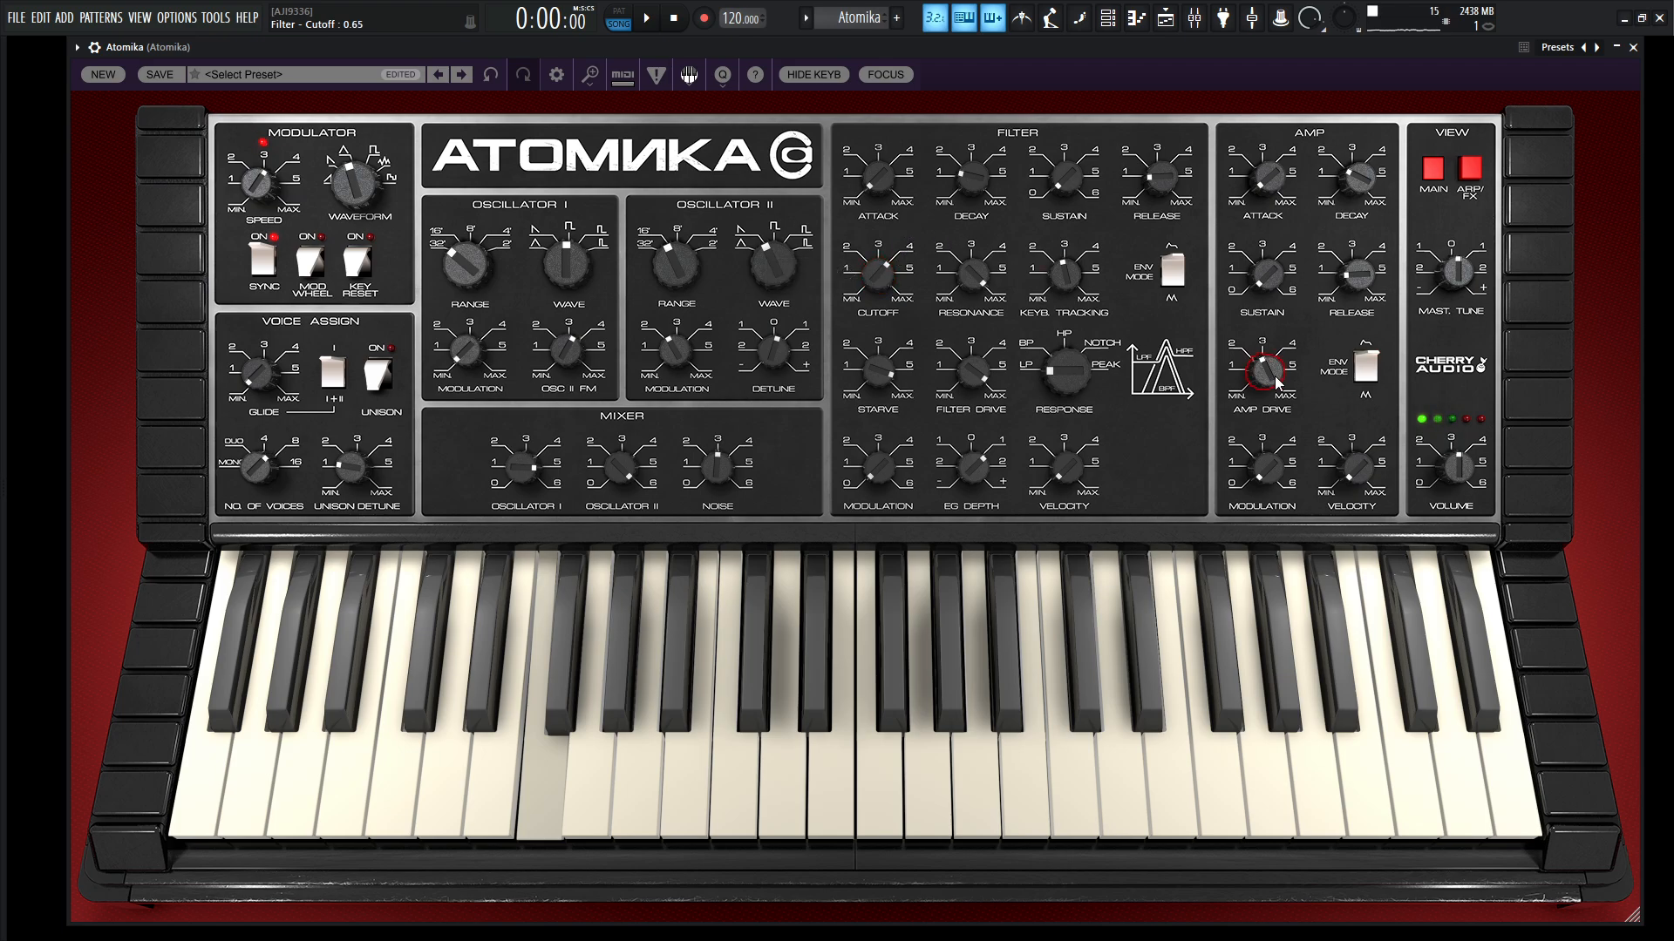
left_click_drag(1277, 382, 1273, 292)
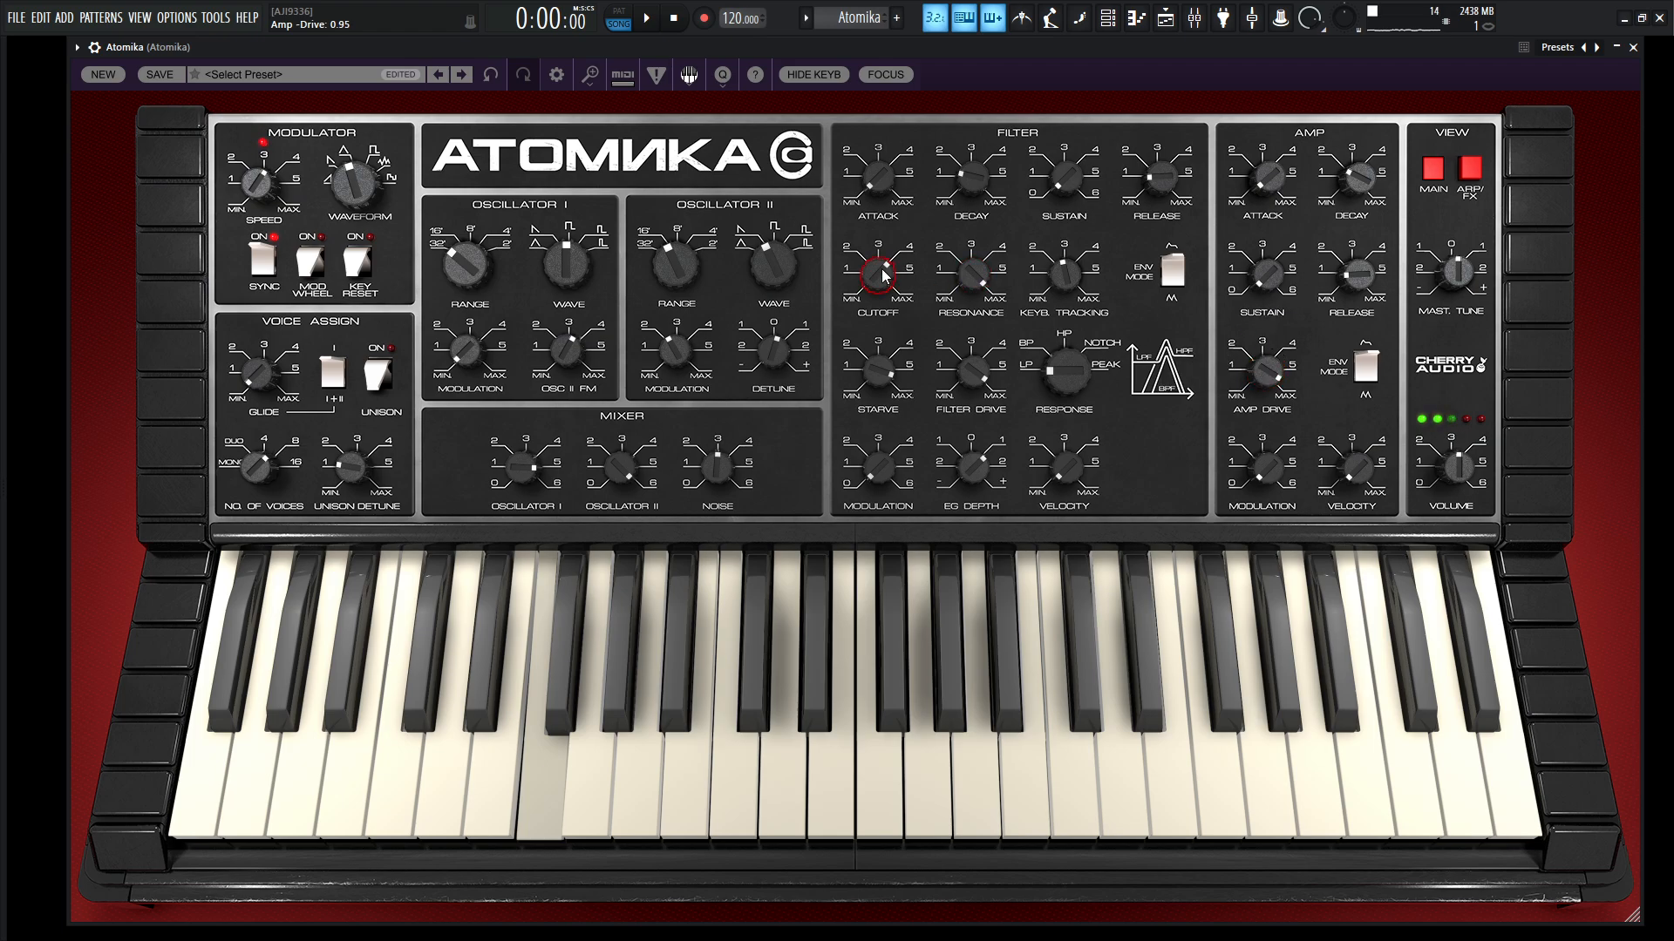
mouse_move(883, 275)
left_mouse_down()
mouse_move(896, 240)
mouse_move(880, 265)
mouse_move(926, 346)
mouse_move(887, 276)
left_mouse_up()
Adjust the echo and reverb mix levels and set the reverb decay to about 0.76.
left_click(1471, 168)
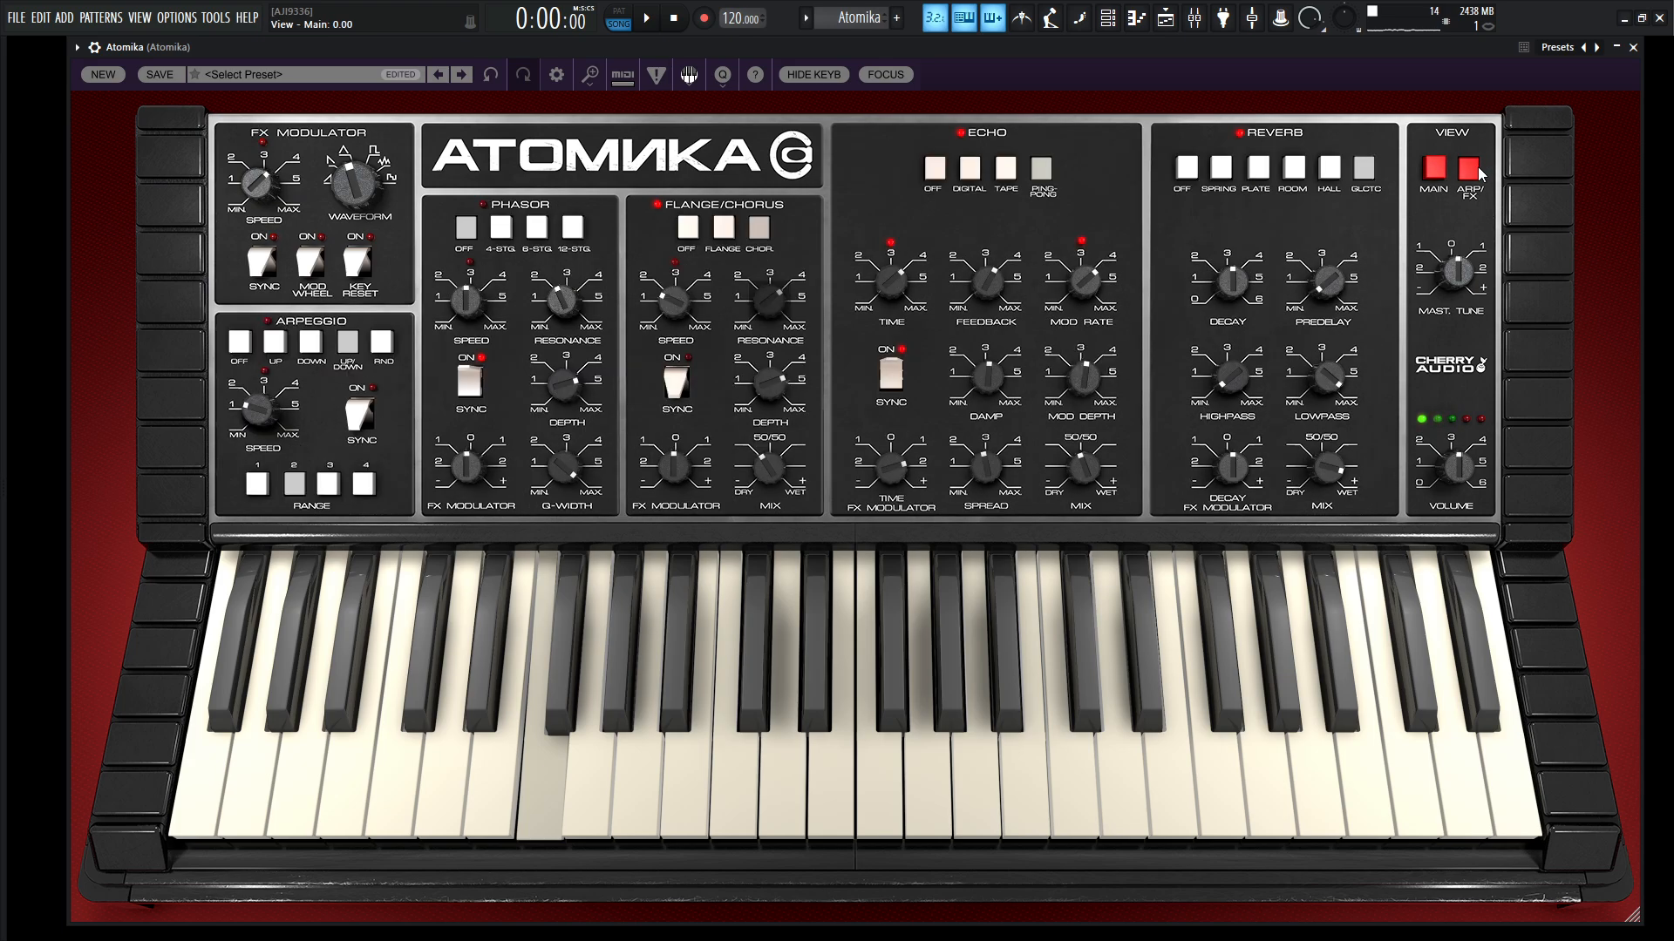
mouse_move(1089, 473)
left_mouse_down()
mouse_move(1093, 453)
mouse_move(1089, 470)
left_mouse_up()
left_click_drag(1324, 482, 1341, 440)
mouse_move(1231, 281)
left_mouse_down()
mouse_move(1246, 245)
mouse_move(1239, 285)
left_mouse_up()
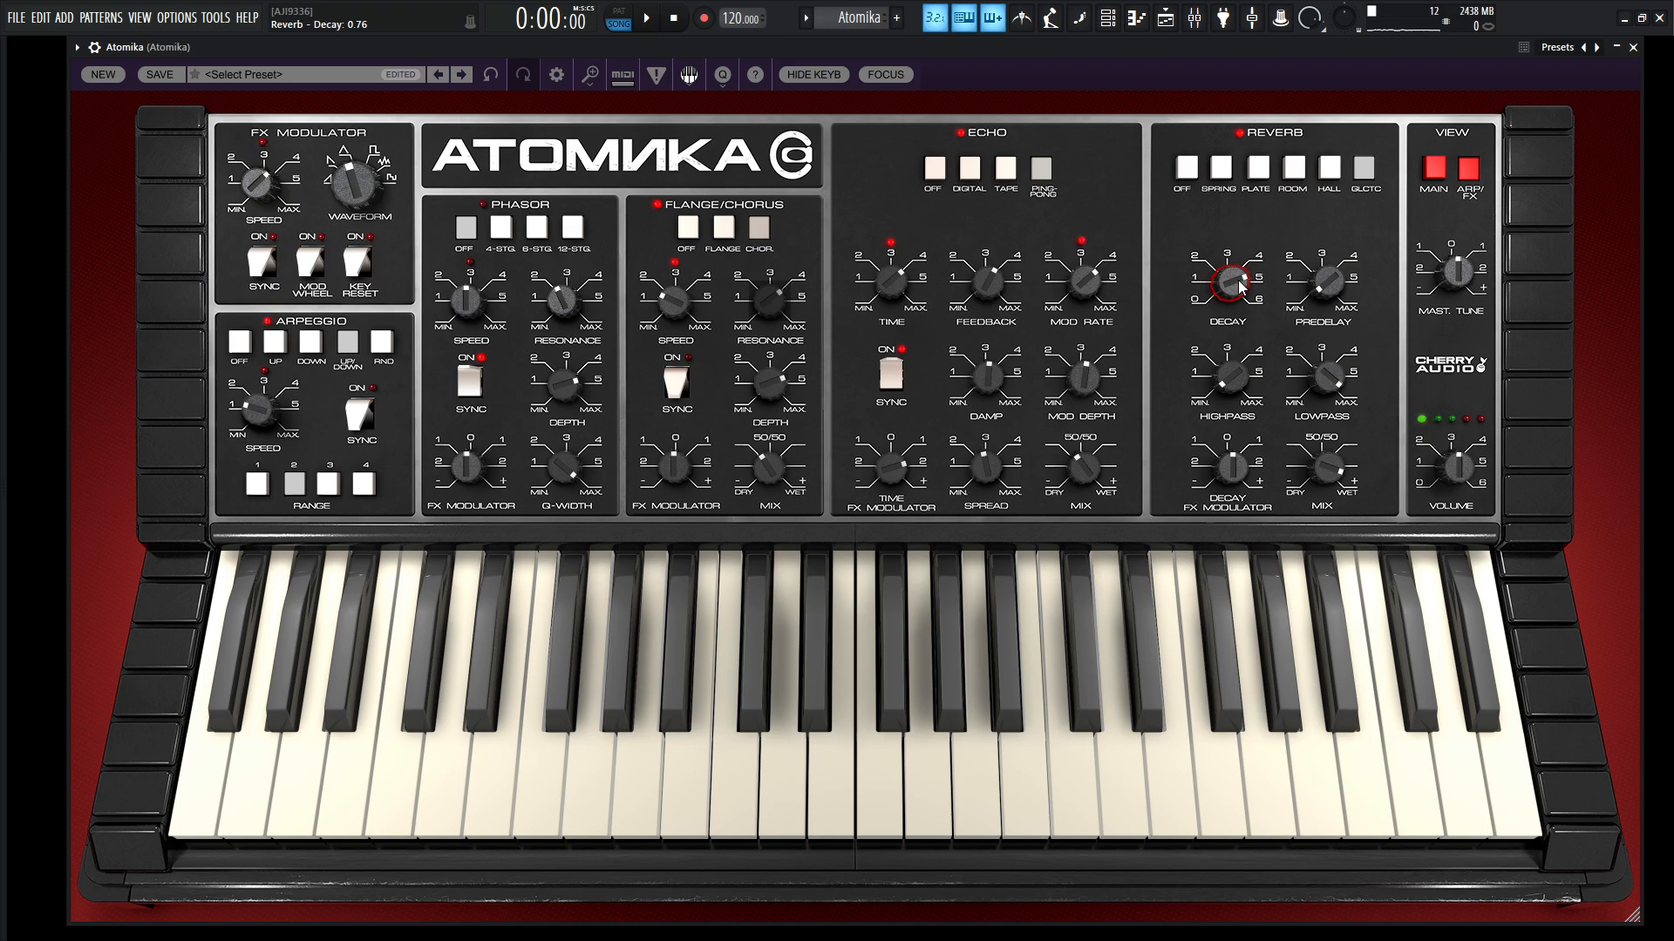
Lower the reverb decay to about 65.2% and fine-tune it while playing test notes.
mouse_move(1238, 287)
key("v")
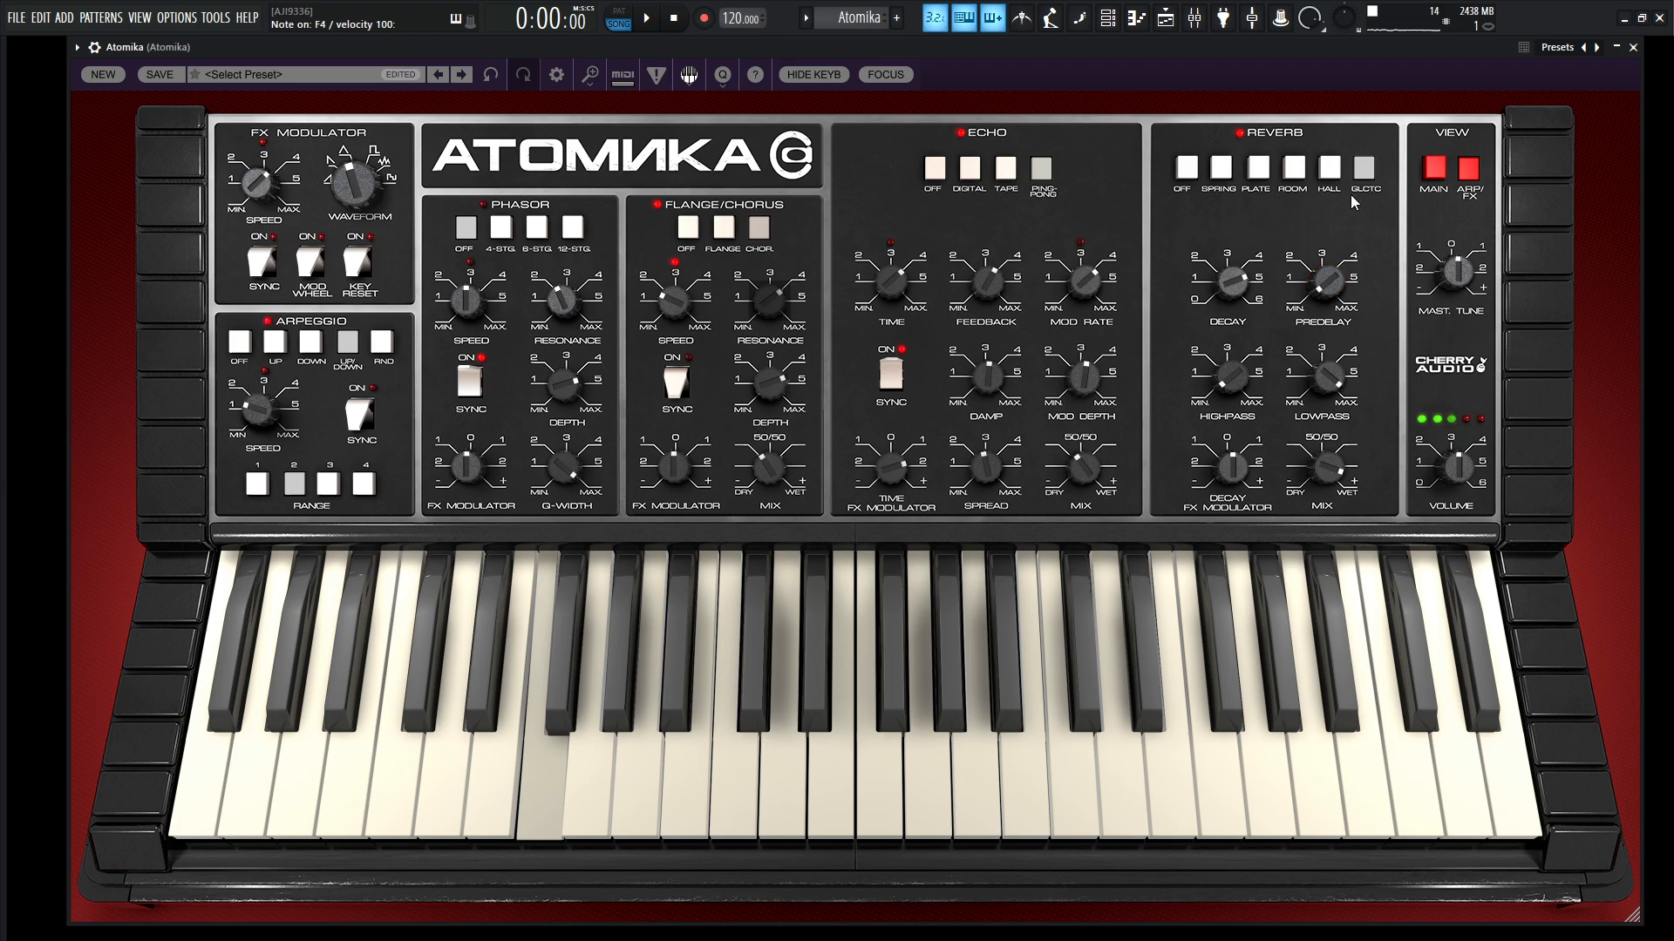
mouse_move(1235, 291)
left_mouse_down()
mouse_move(1246, 322)
mouse_move(1252, 286)
left_mouse_up()
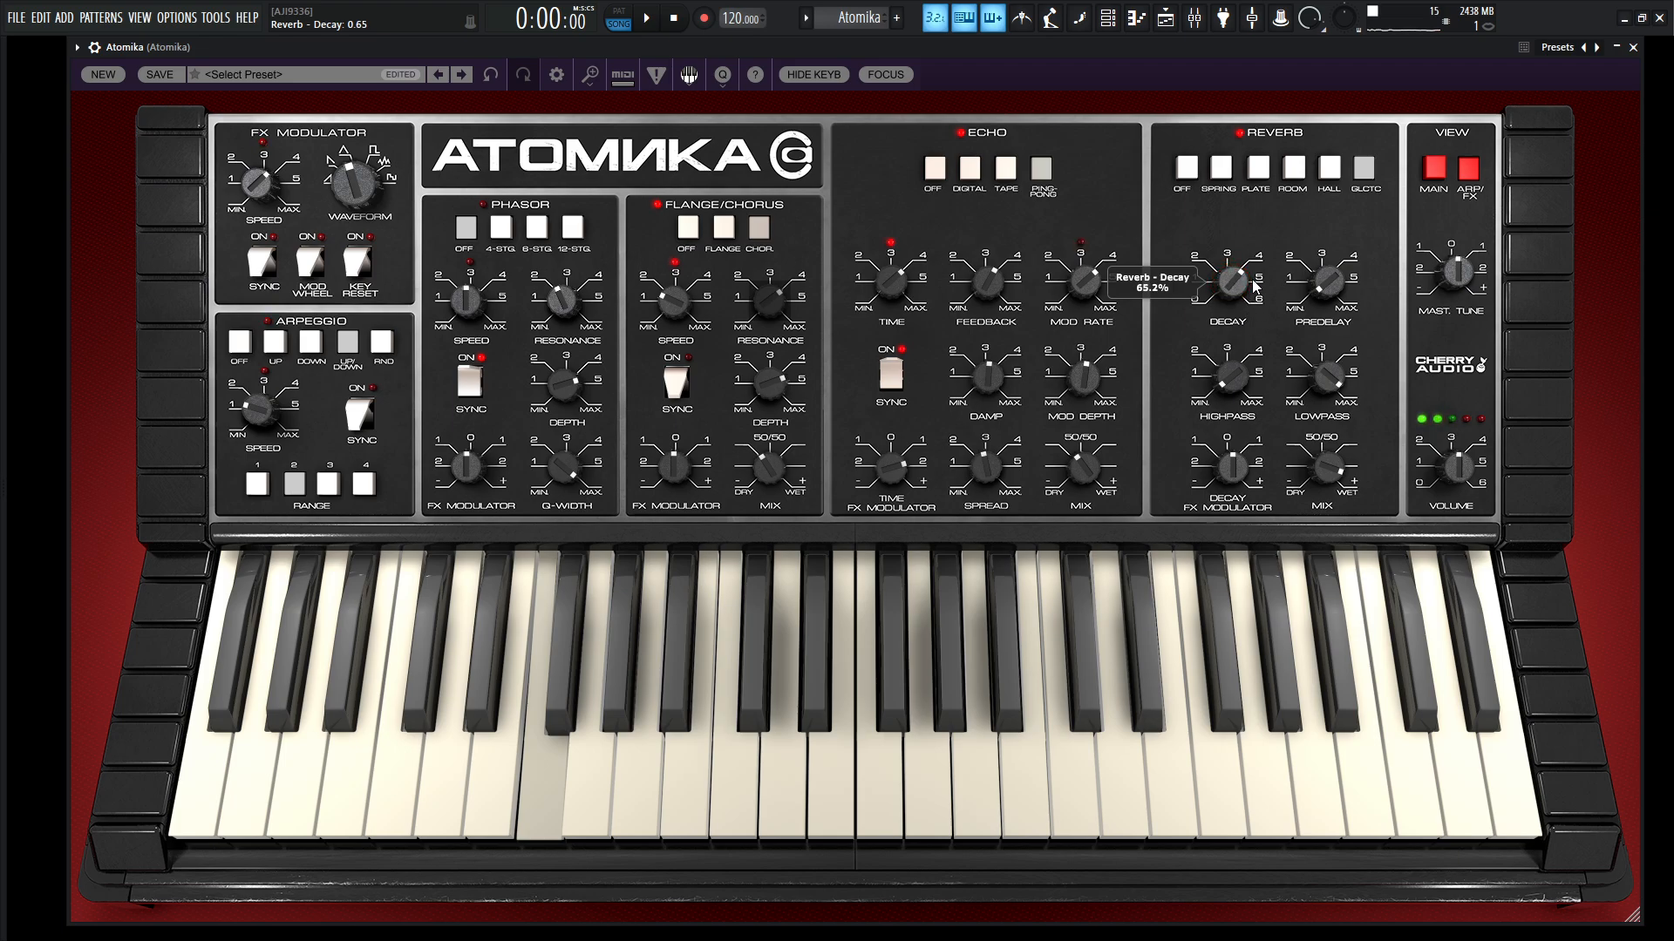
key("r")
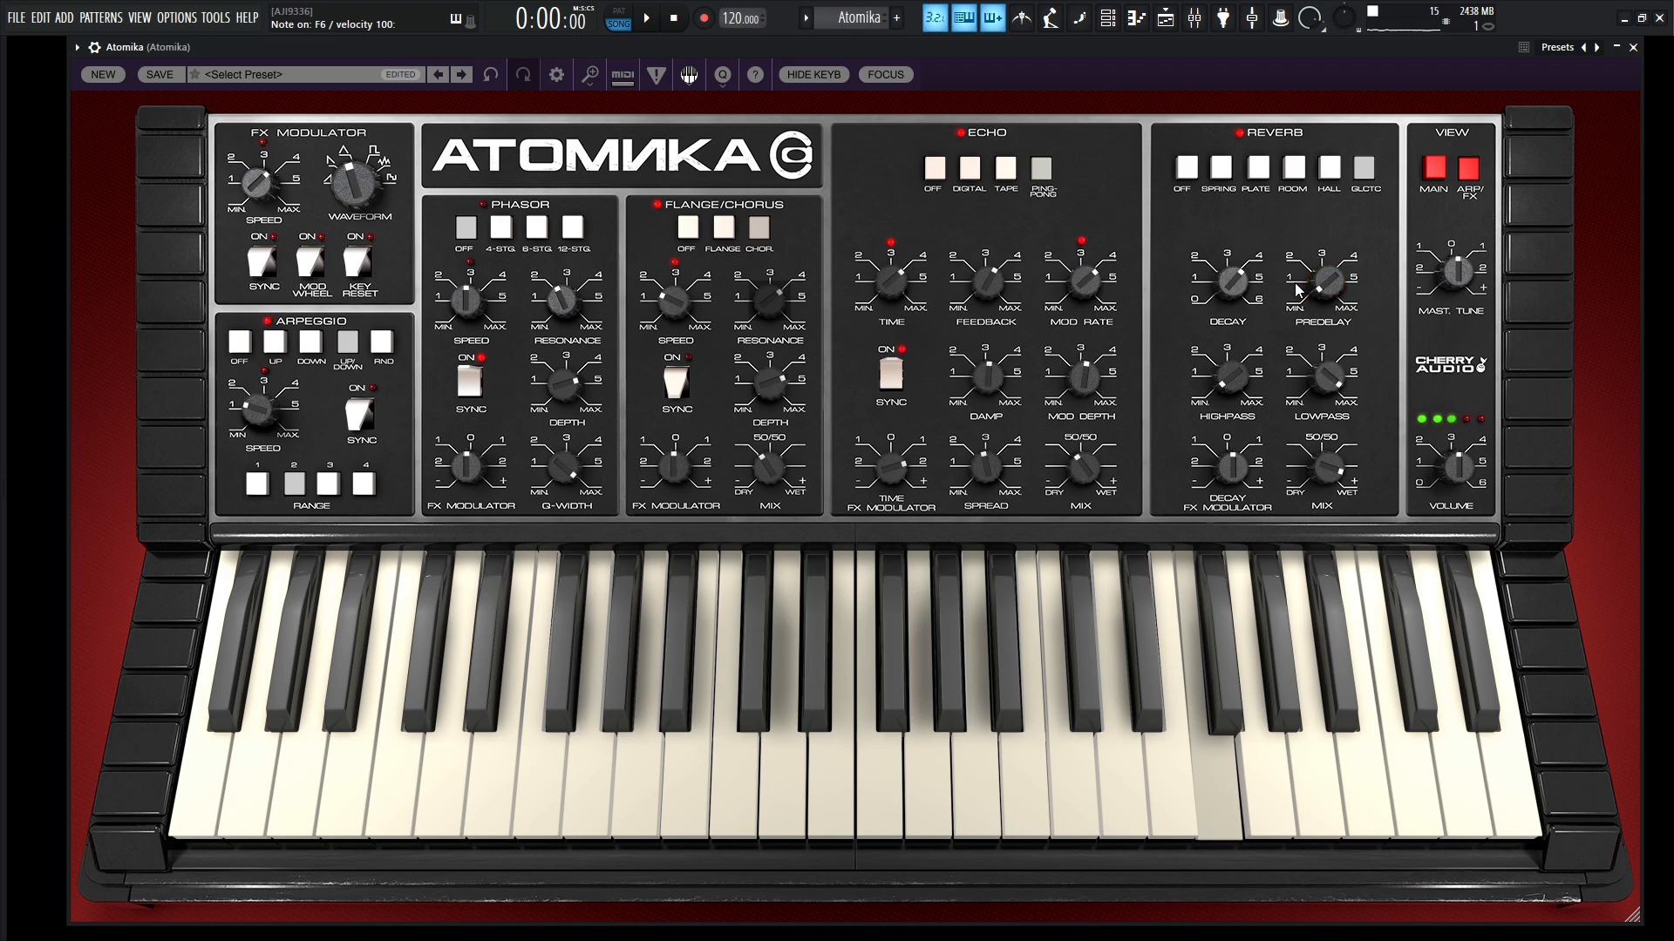
left_click(1235, 284)
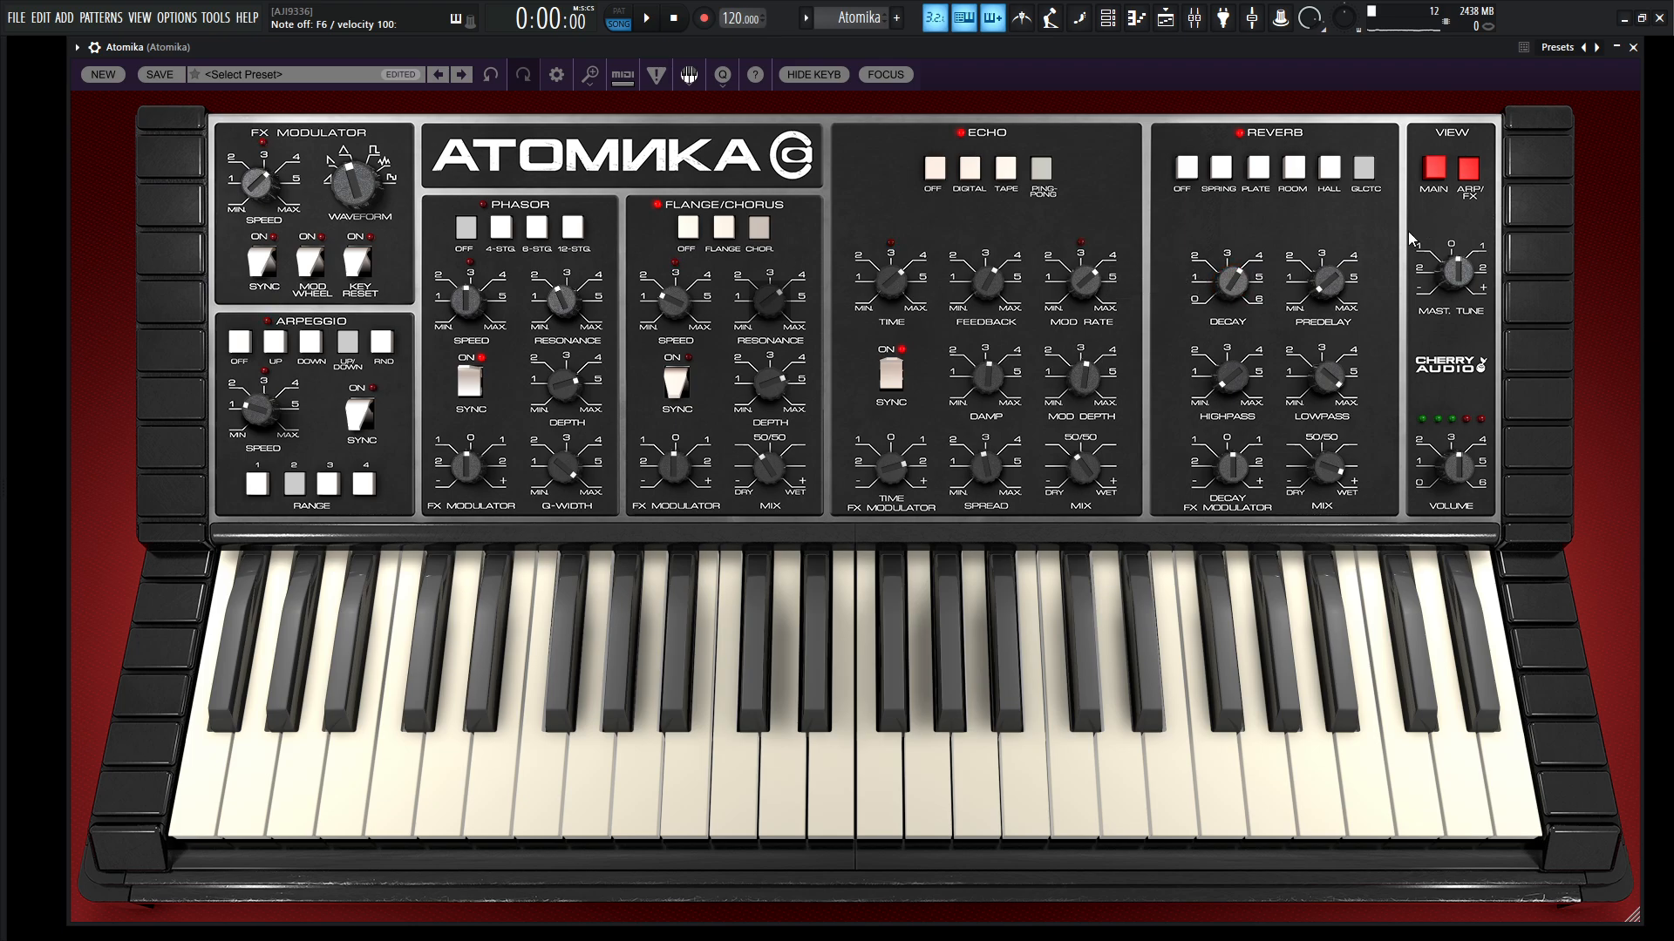
left_click_drag(1244, 287, 1239, 280)
key("v")
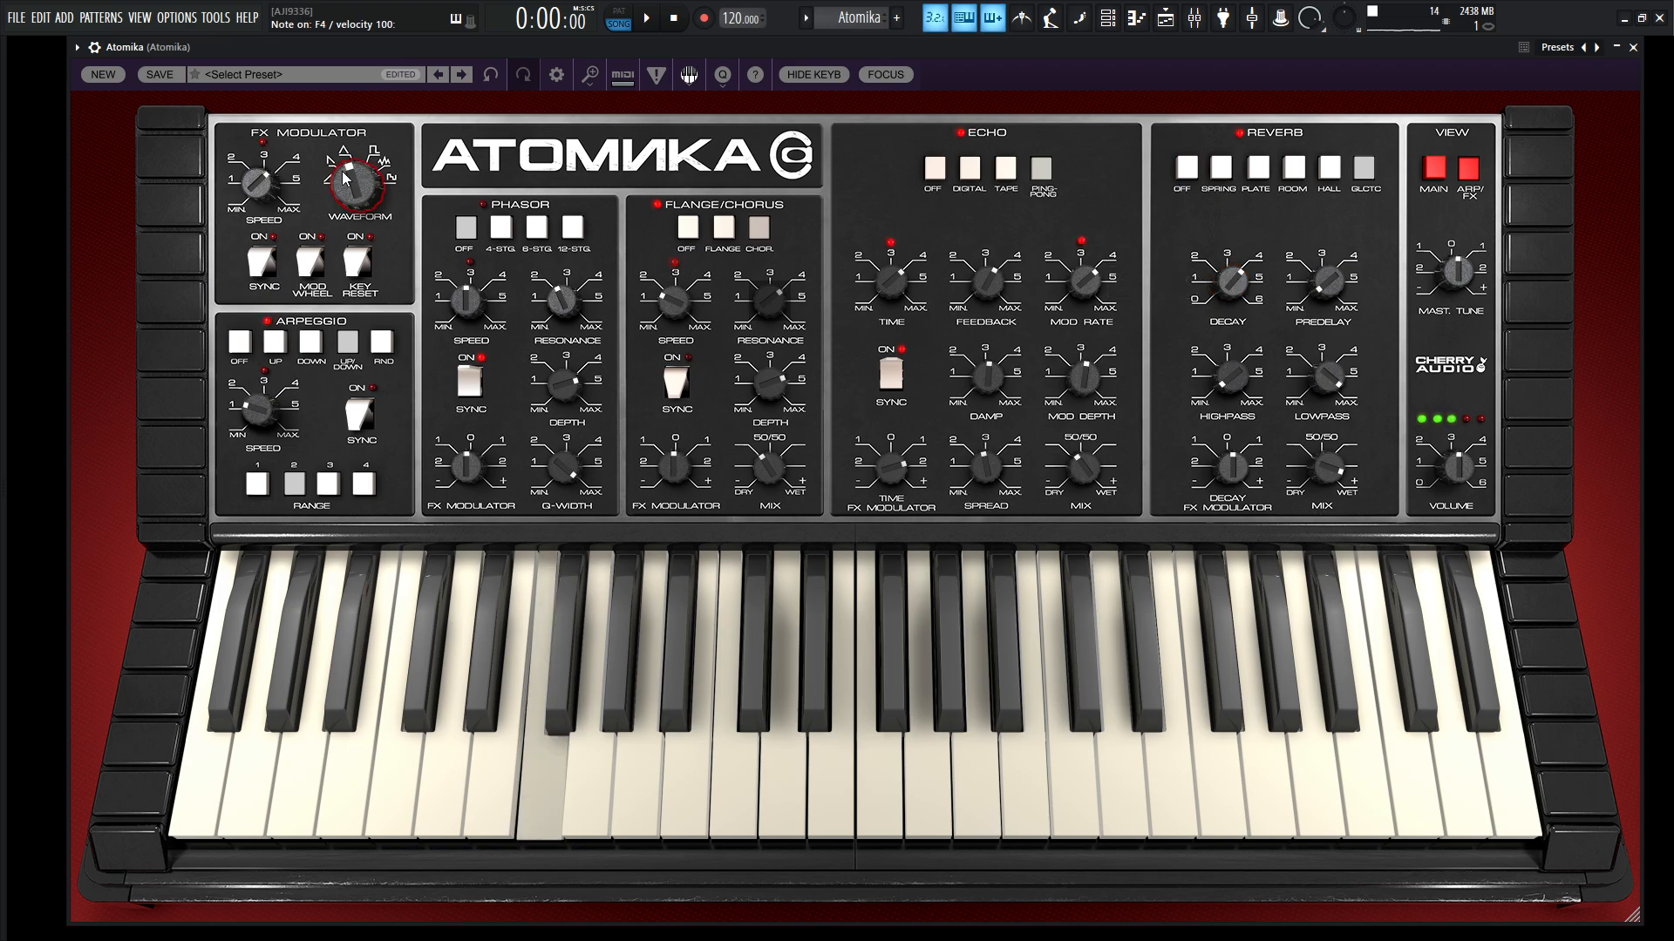
Save the sound to User Presets as "FX Distopian" in the FX category with a keyword, and play it once.
left_click(168, 77)
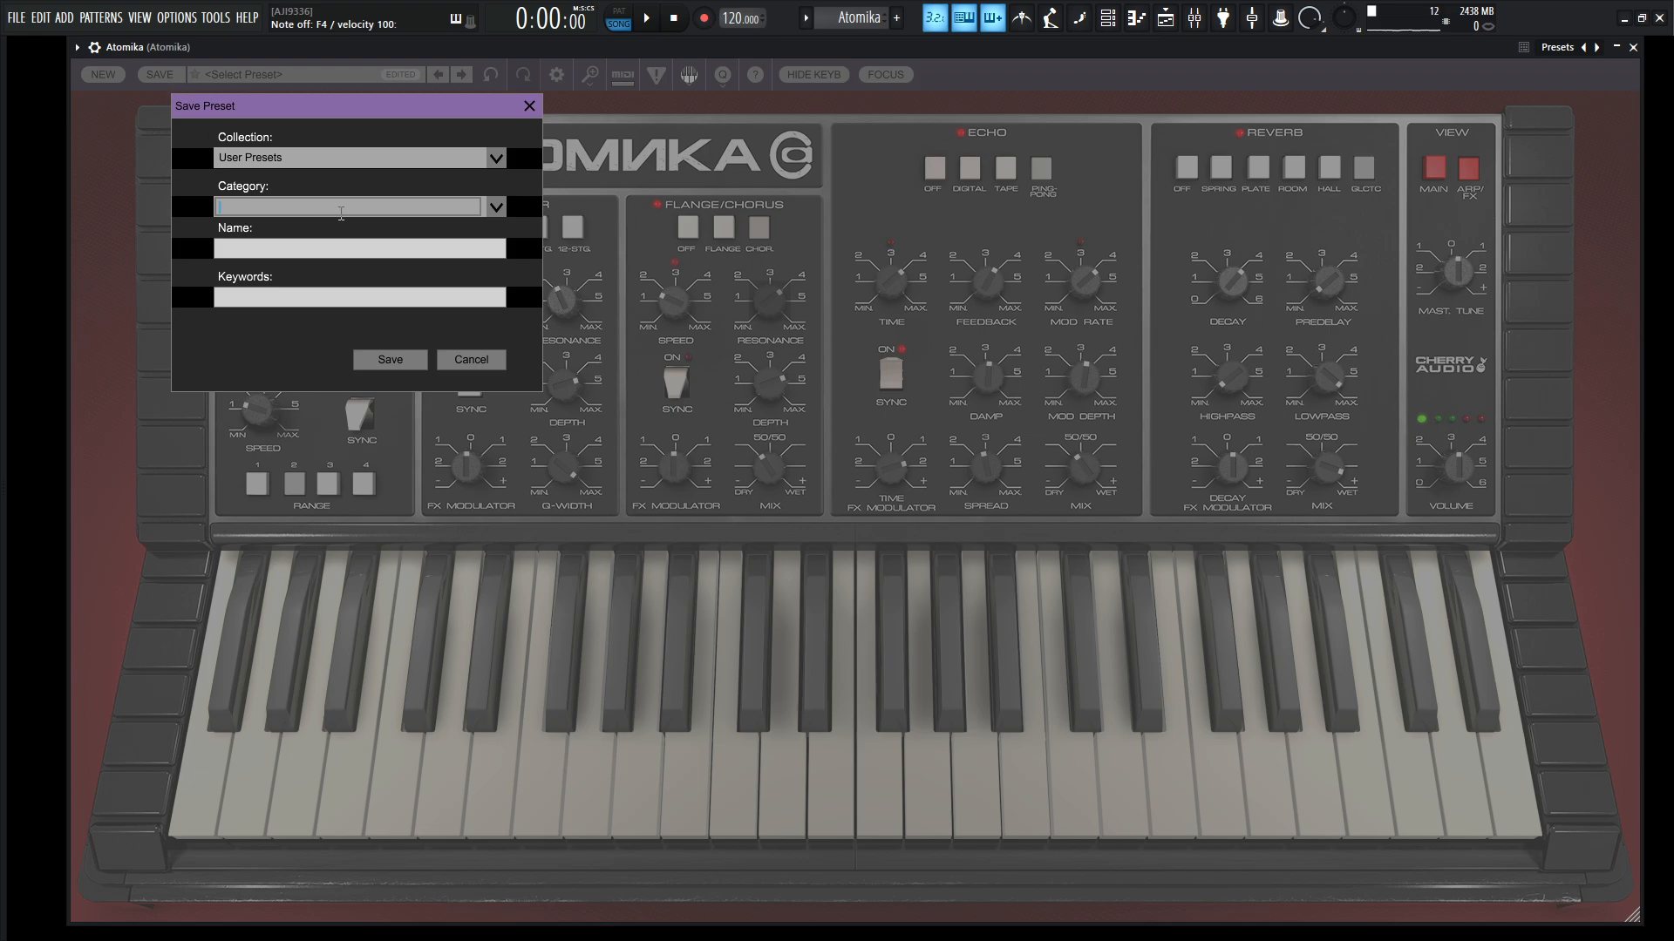
left_click(495, 208)
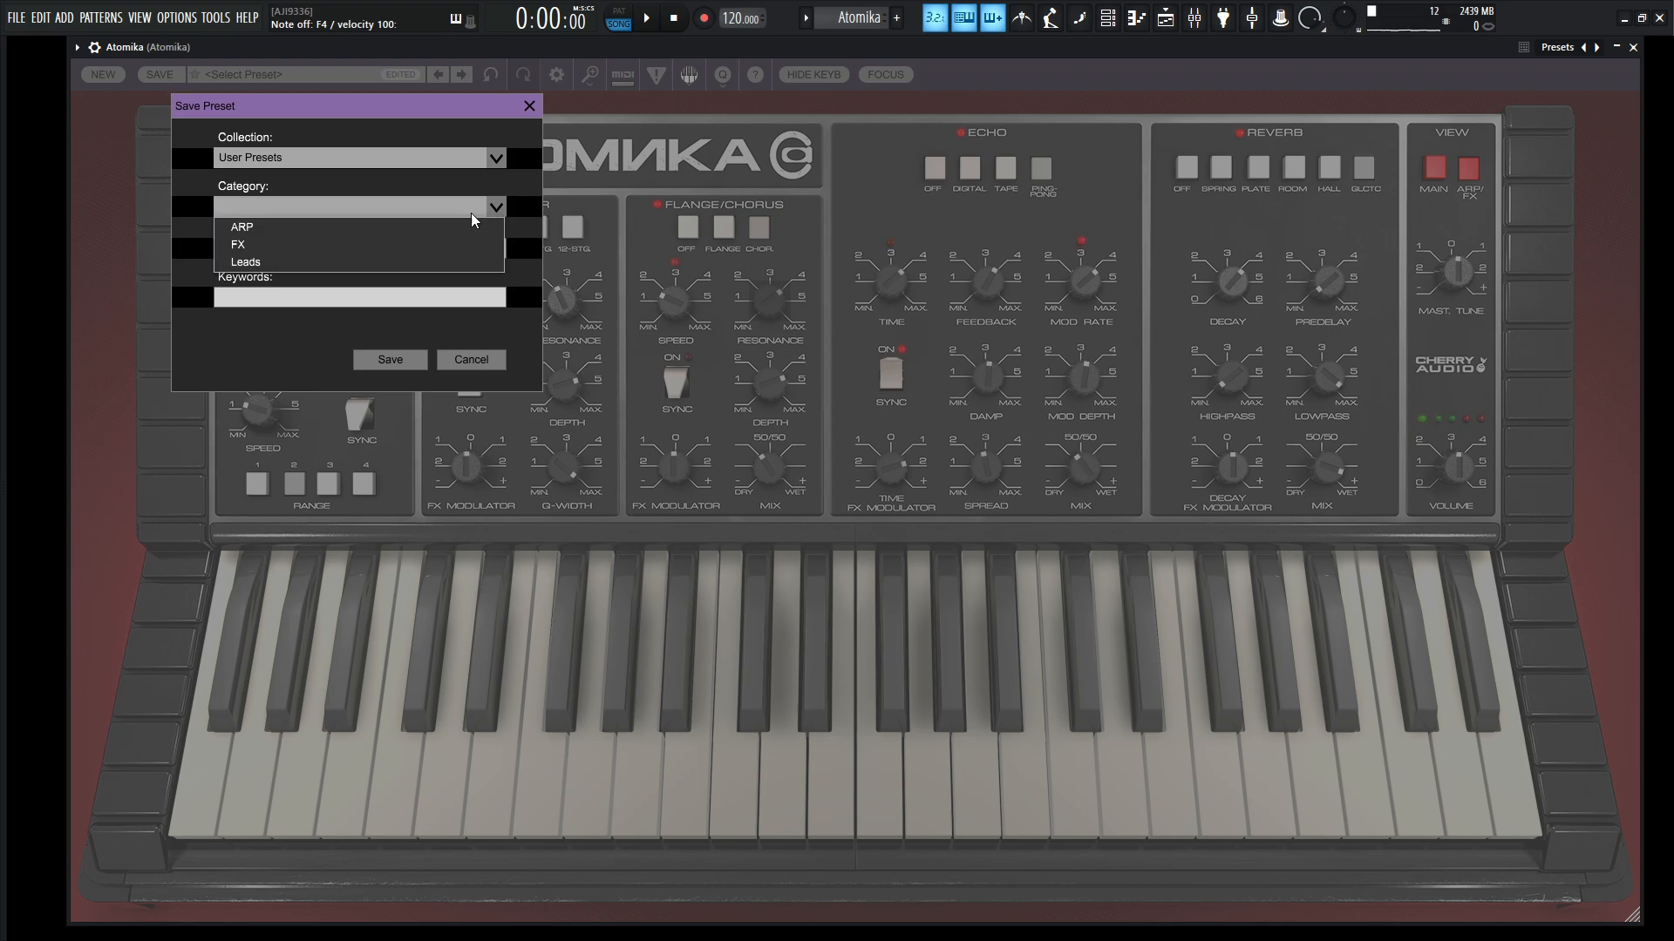
left_click(476, 220)
left_click(259, 247)
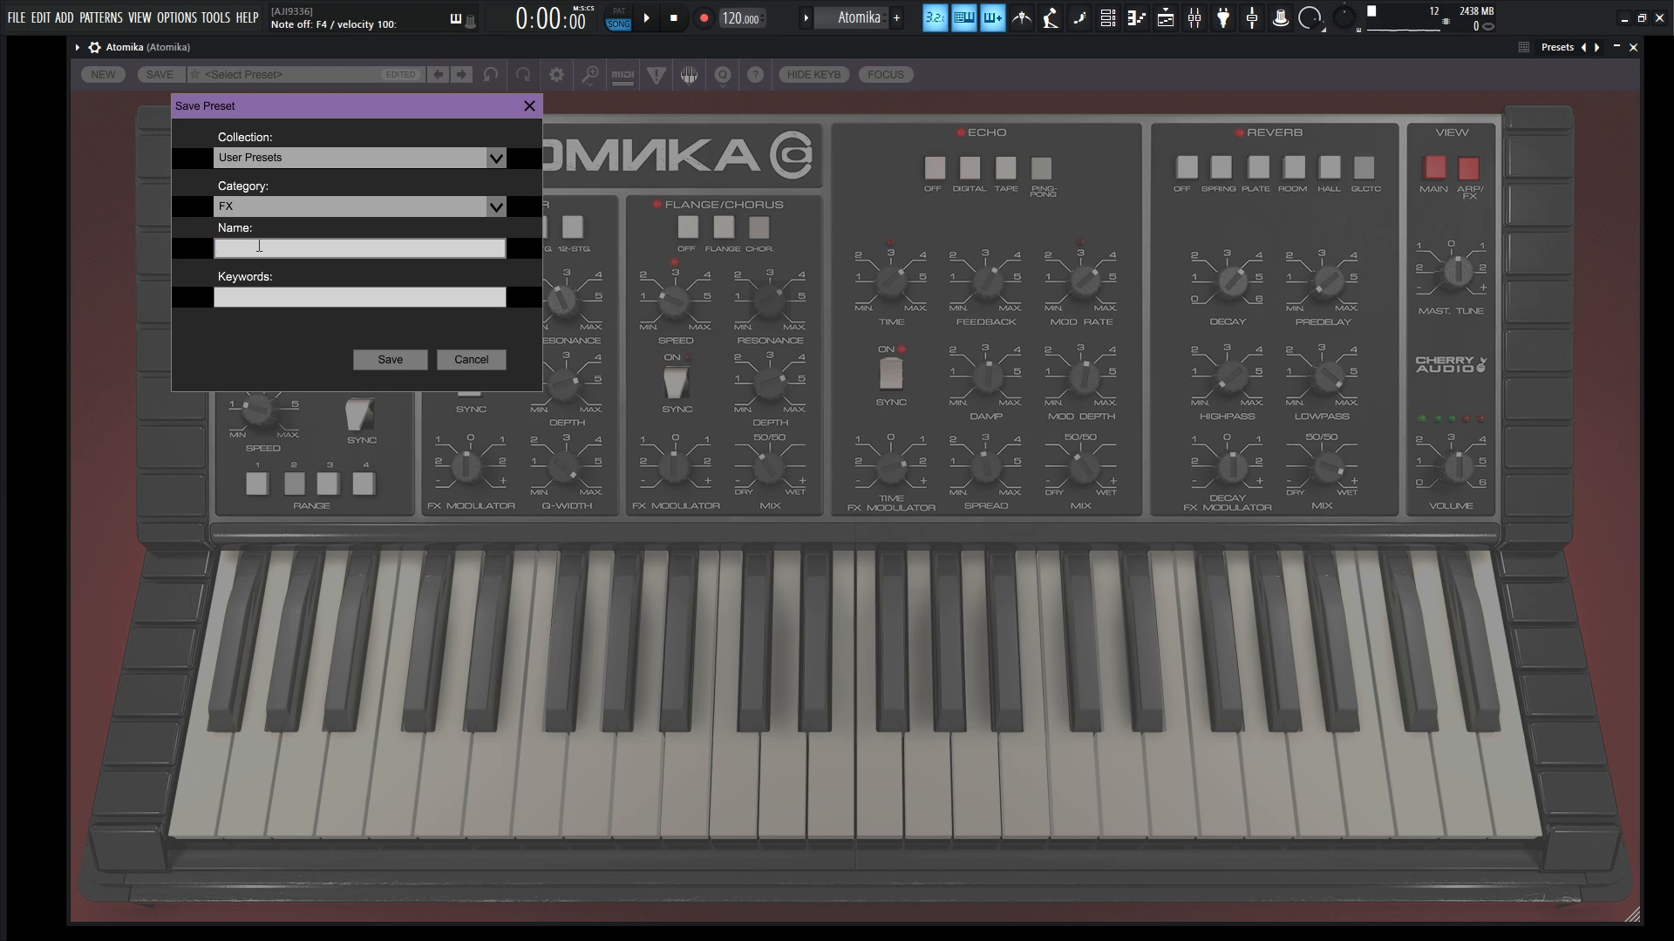
key("Caps_Lock")
key("BackSpace")
key("BackSpace")
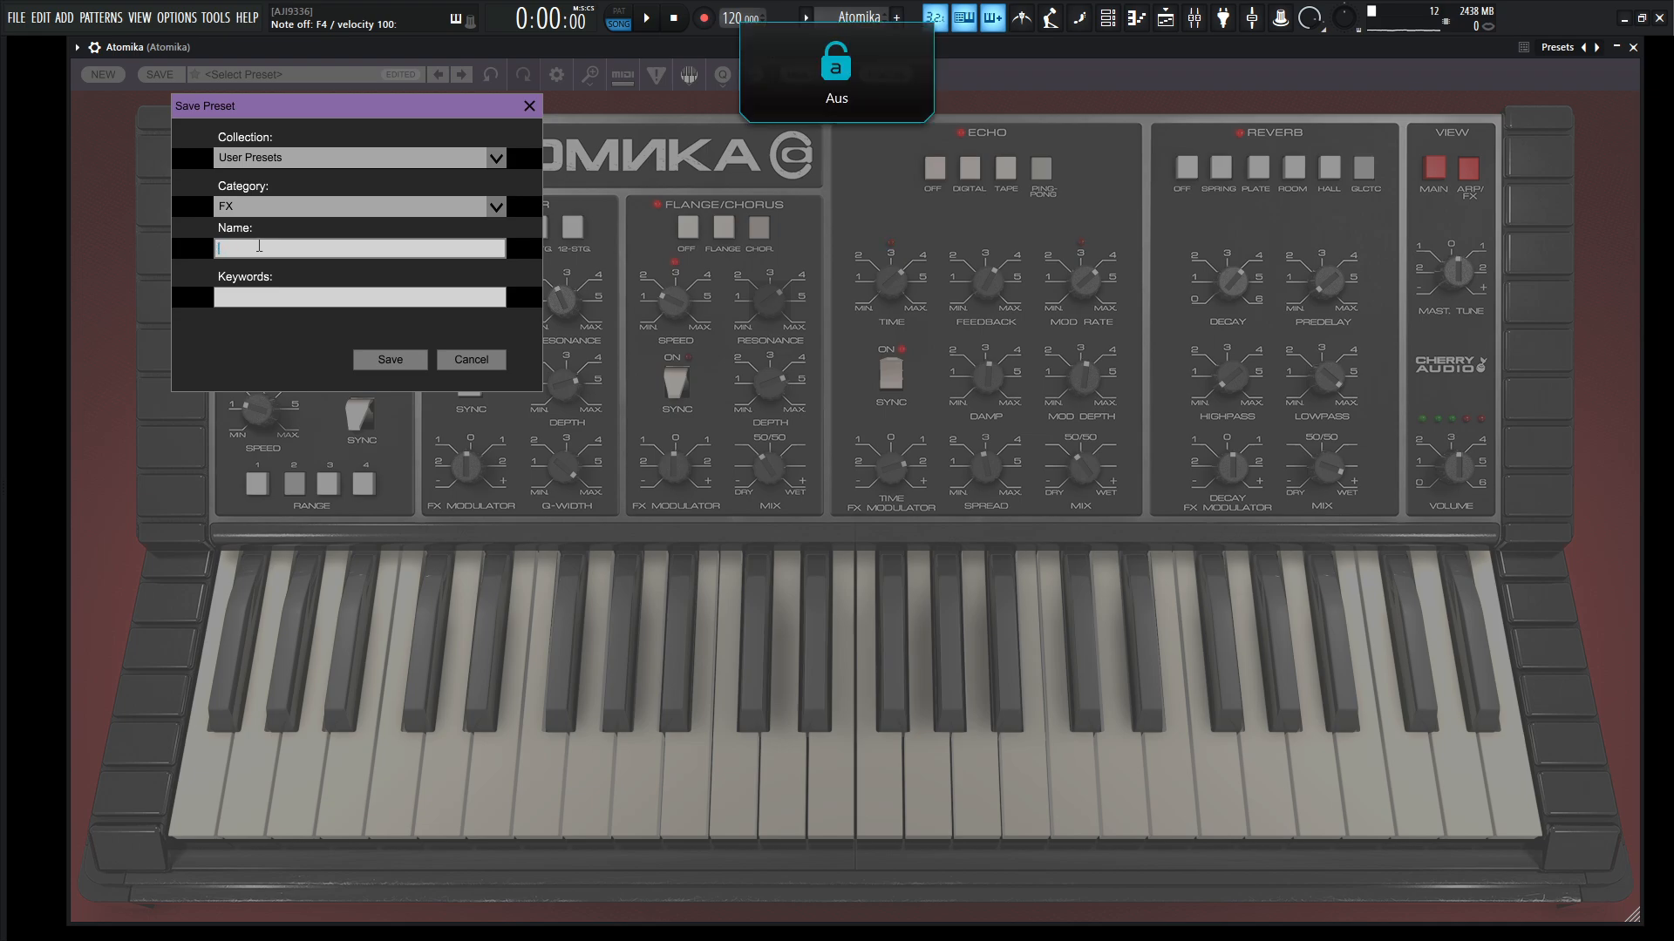
type("FX Distopian")
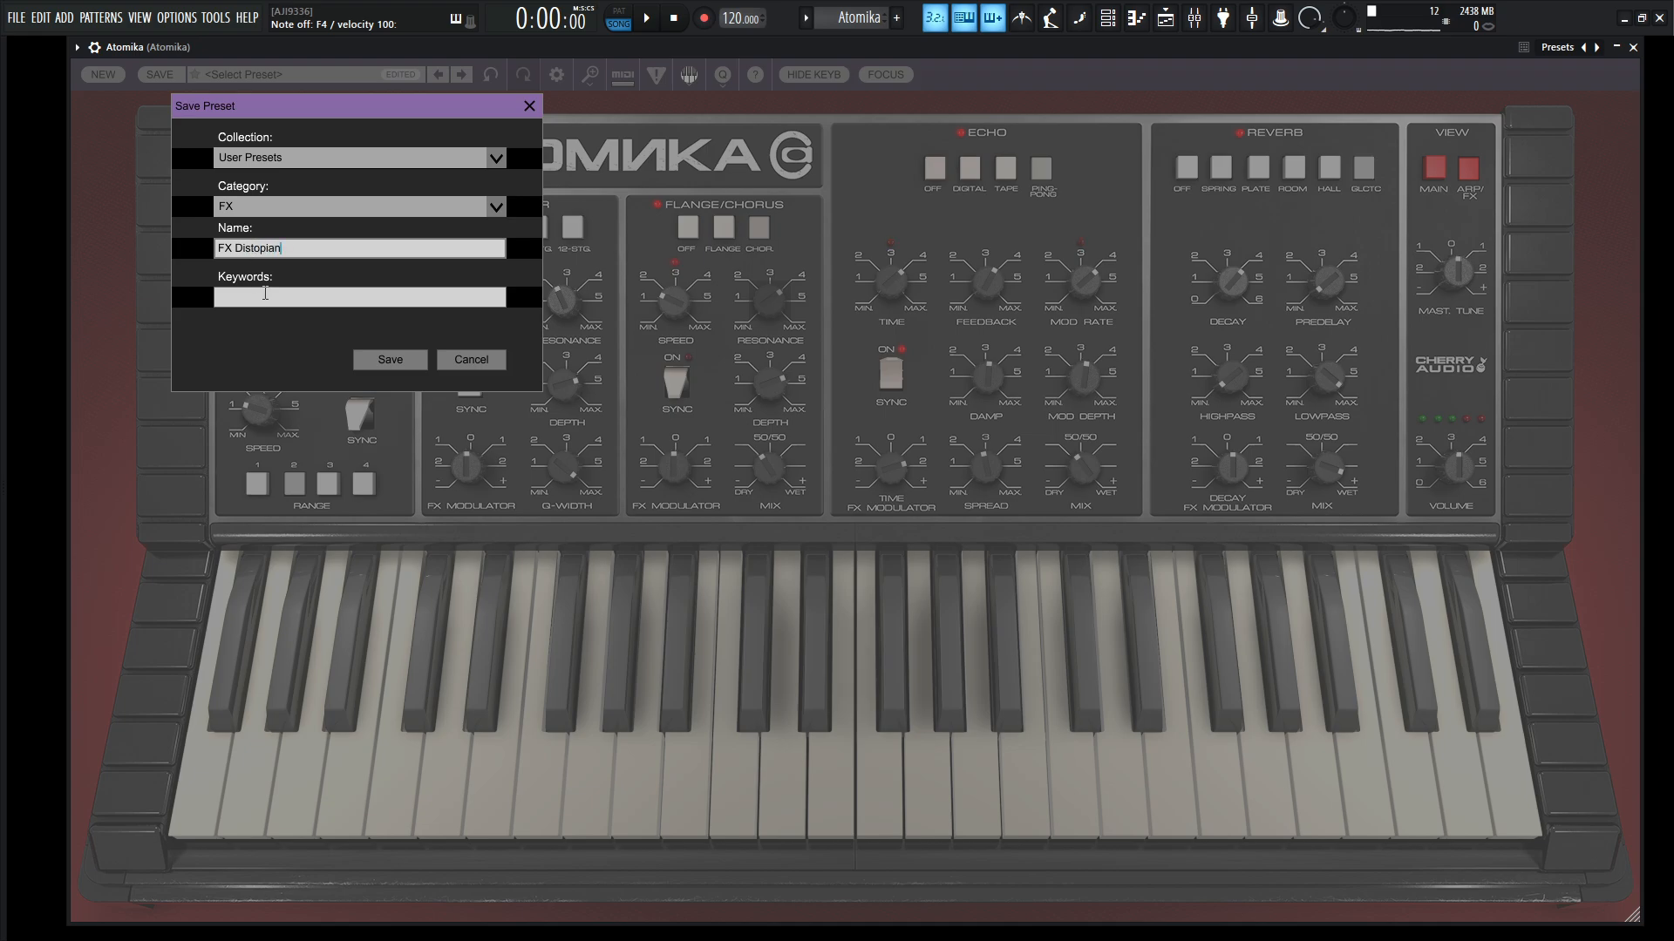
left_click(282, 299)
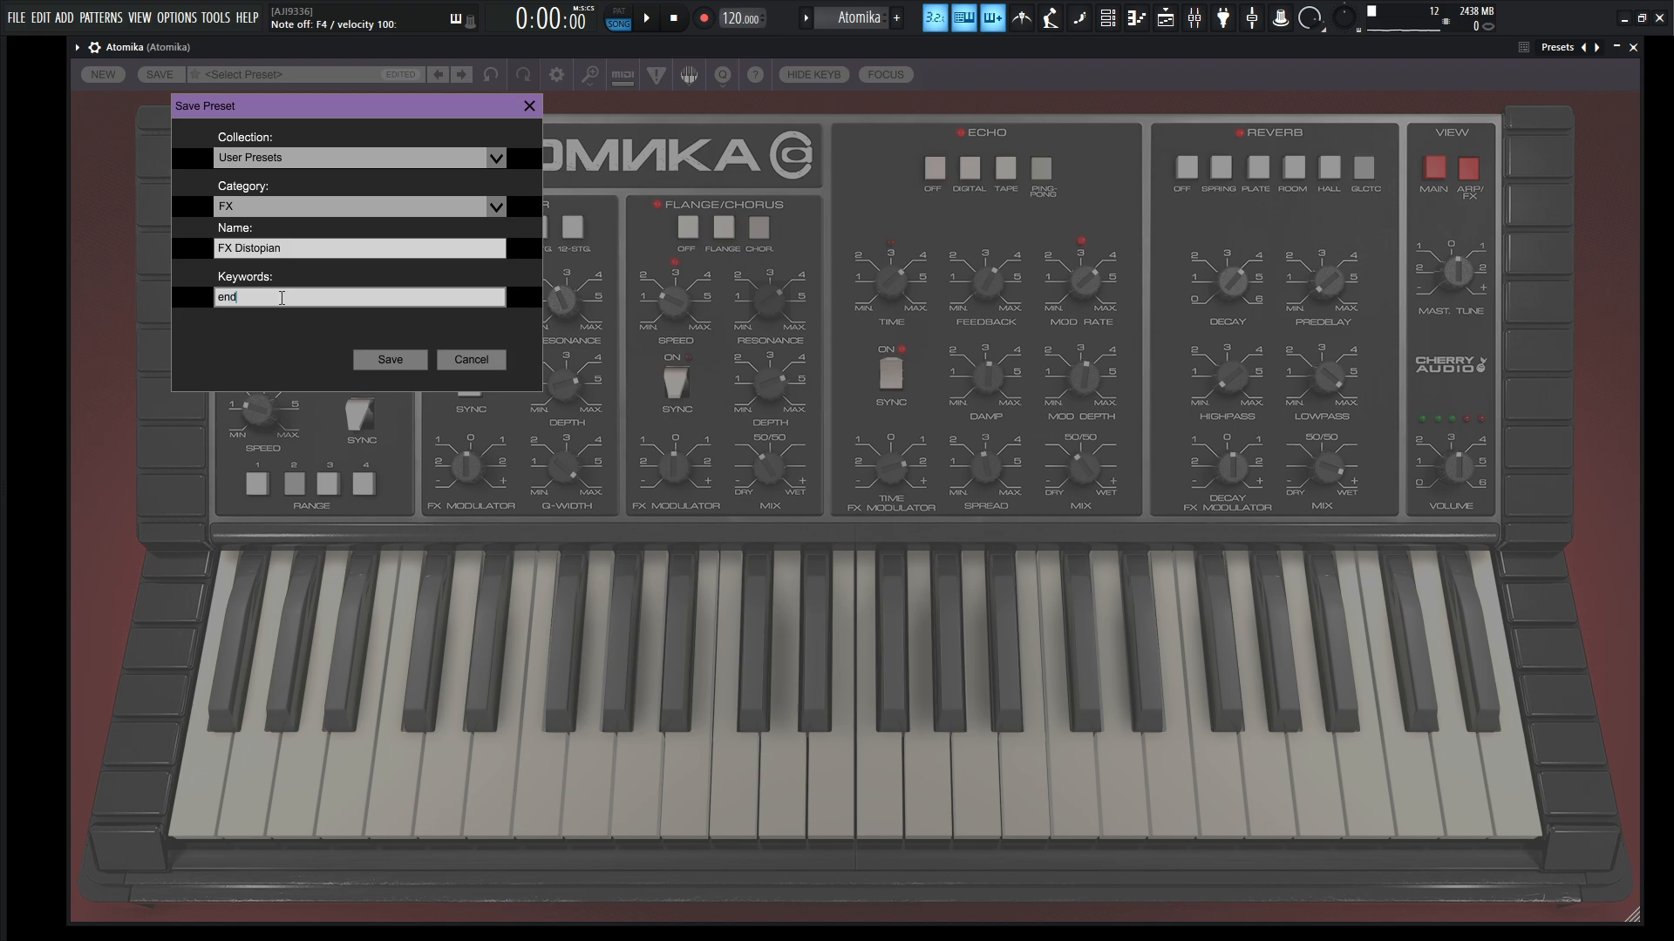
left_click(388, 360)
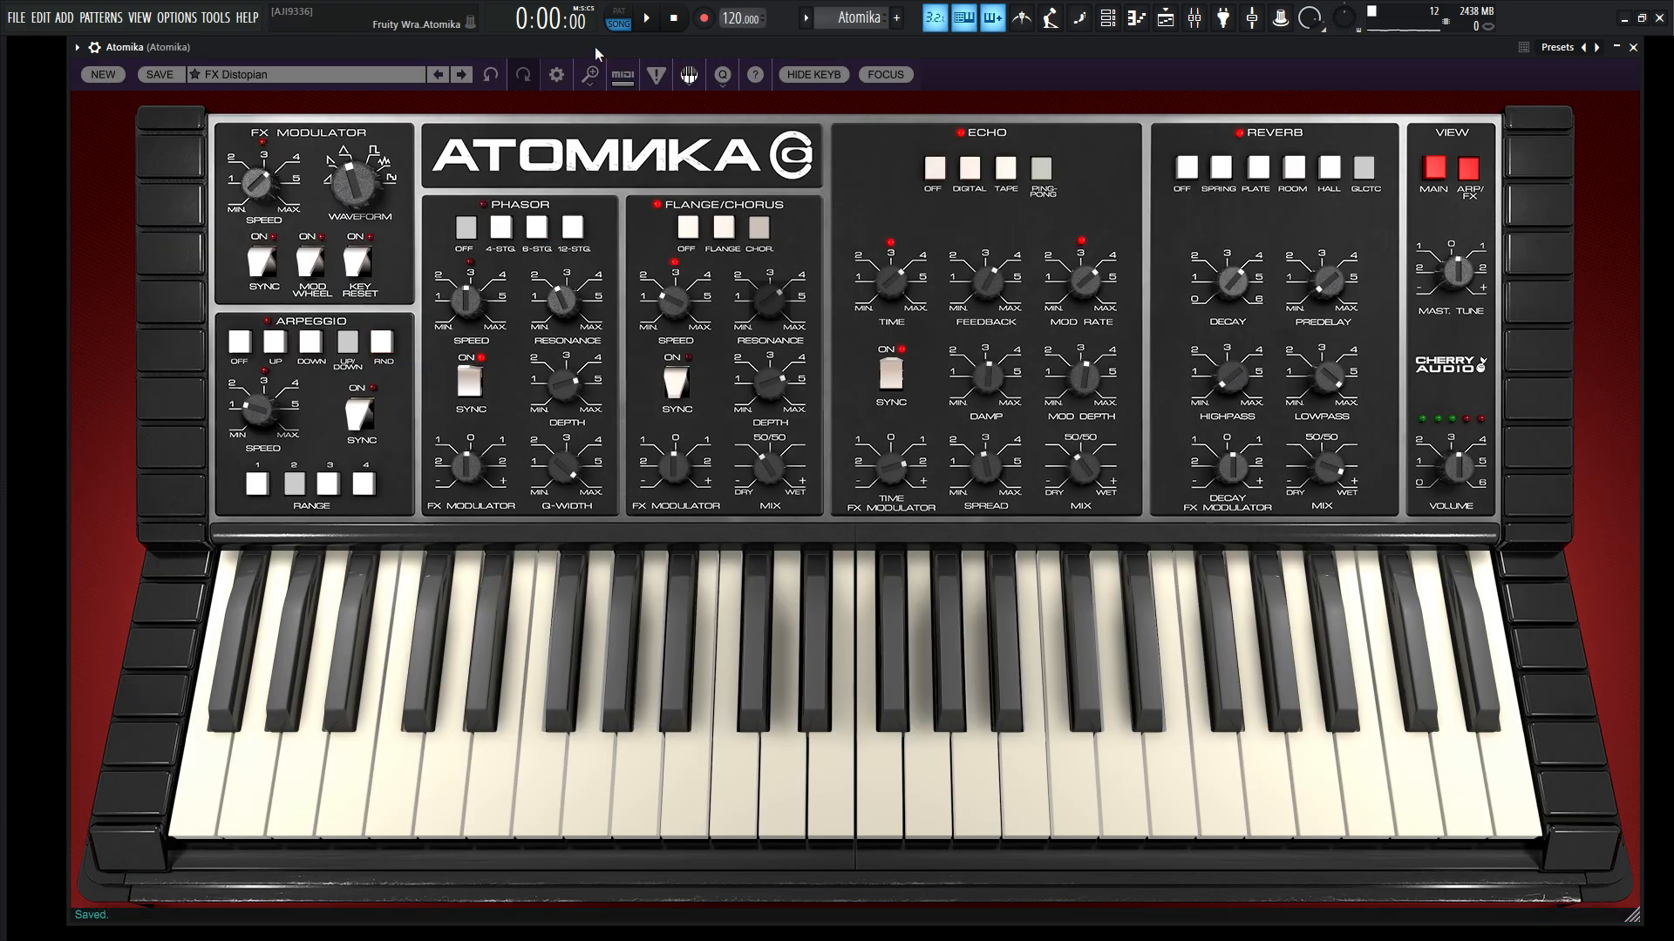
key("v")
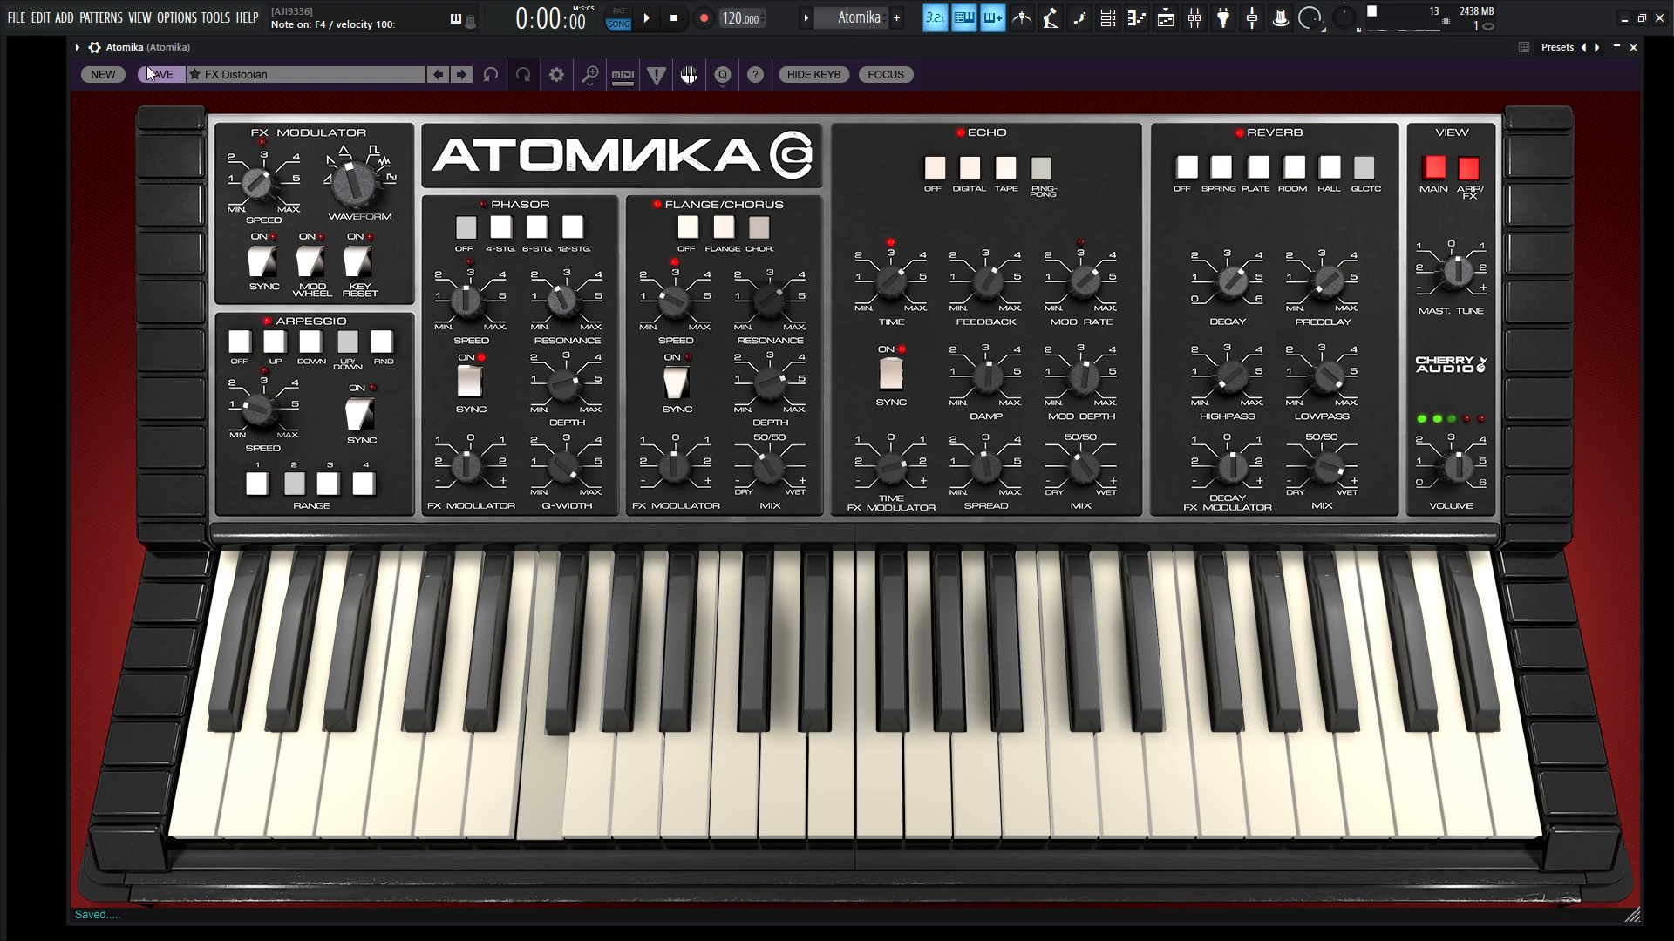
Start a new default preset and raise its number of voices.
left_click(104, 75)
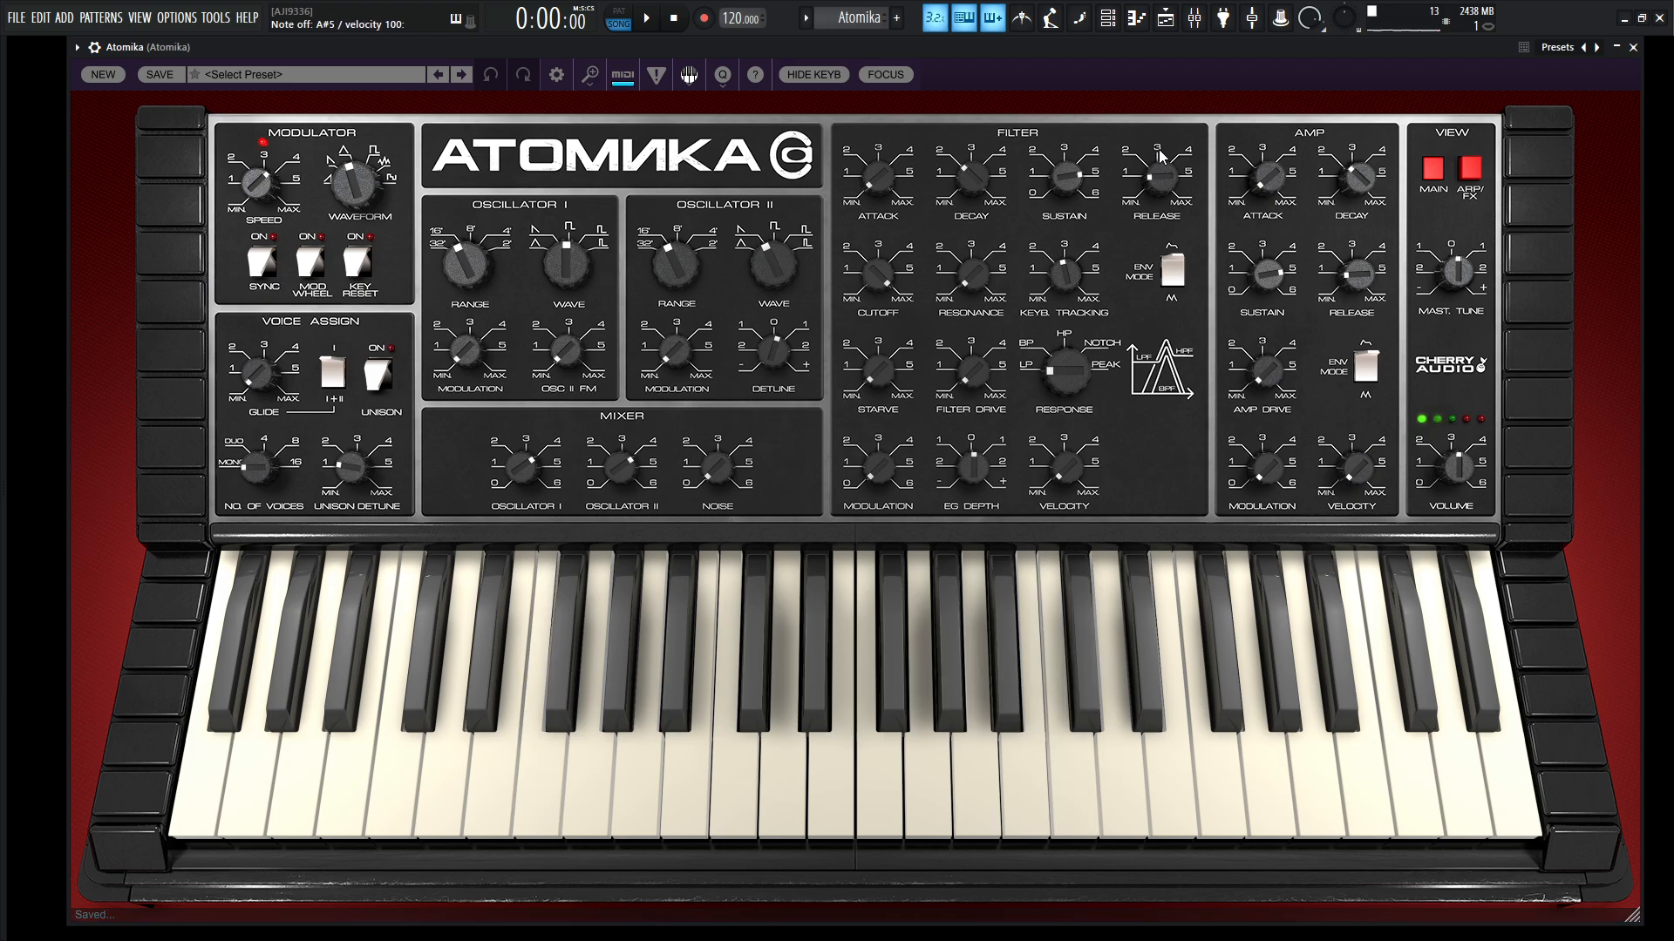
left_click_drag(272, 468, 288, 393)
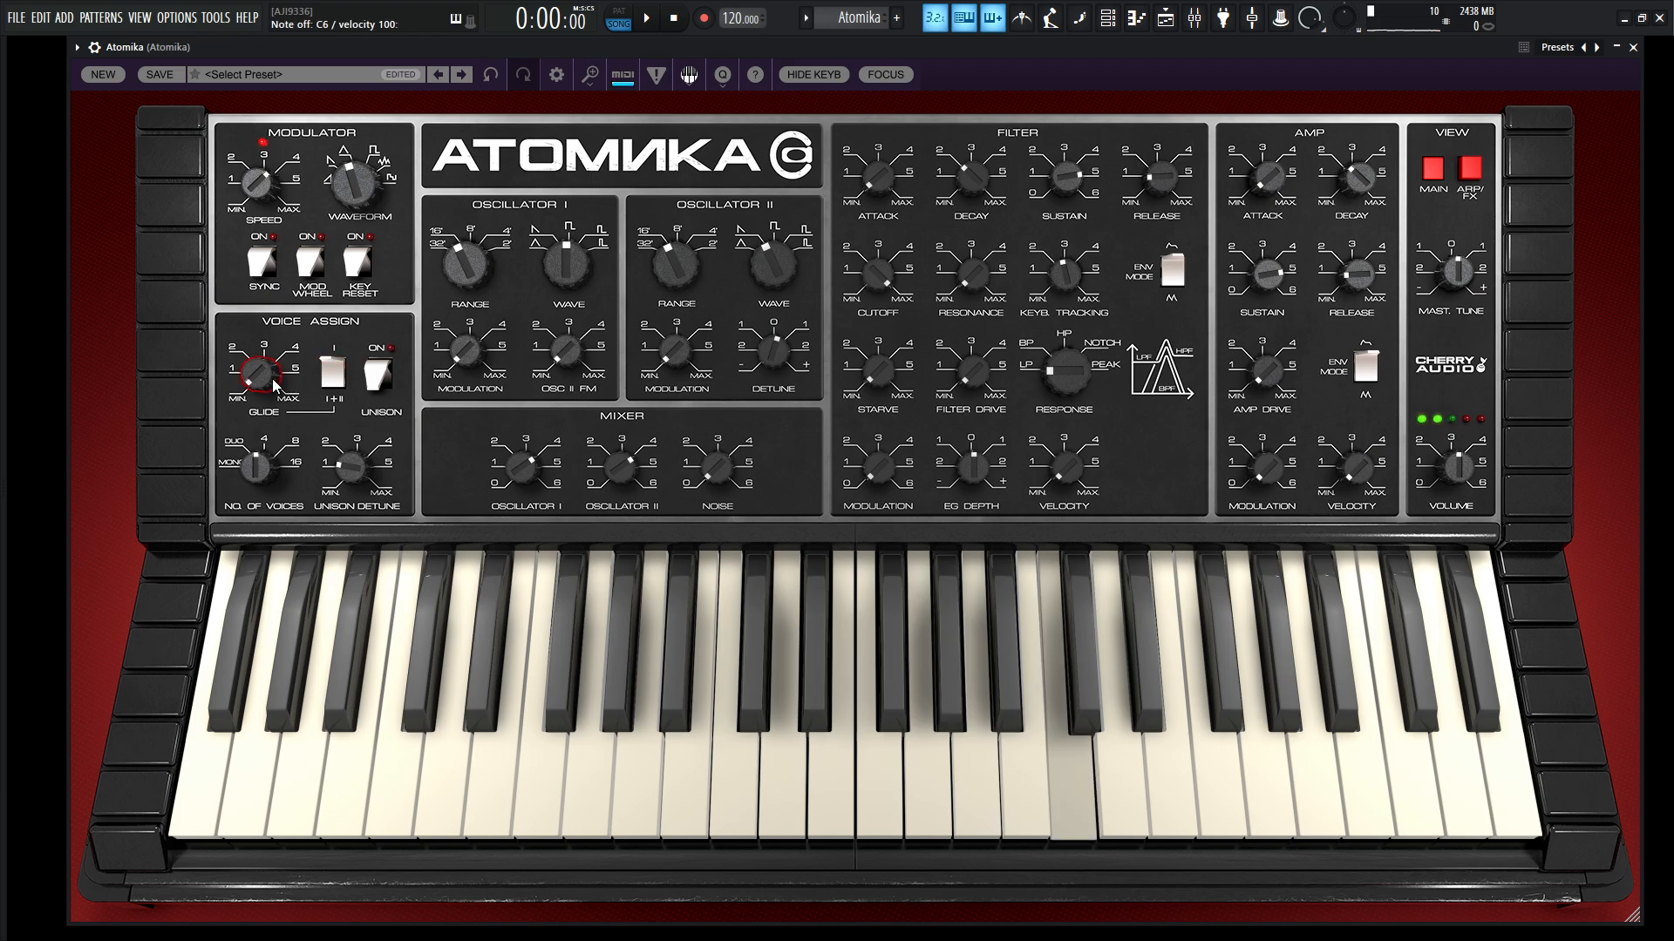
Set the glide to about 0.57, lower the Oscillator II mixer level to zero and play test notes.
mouse_move(272, 385)
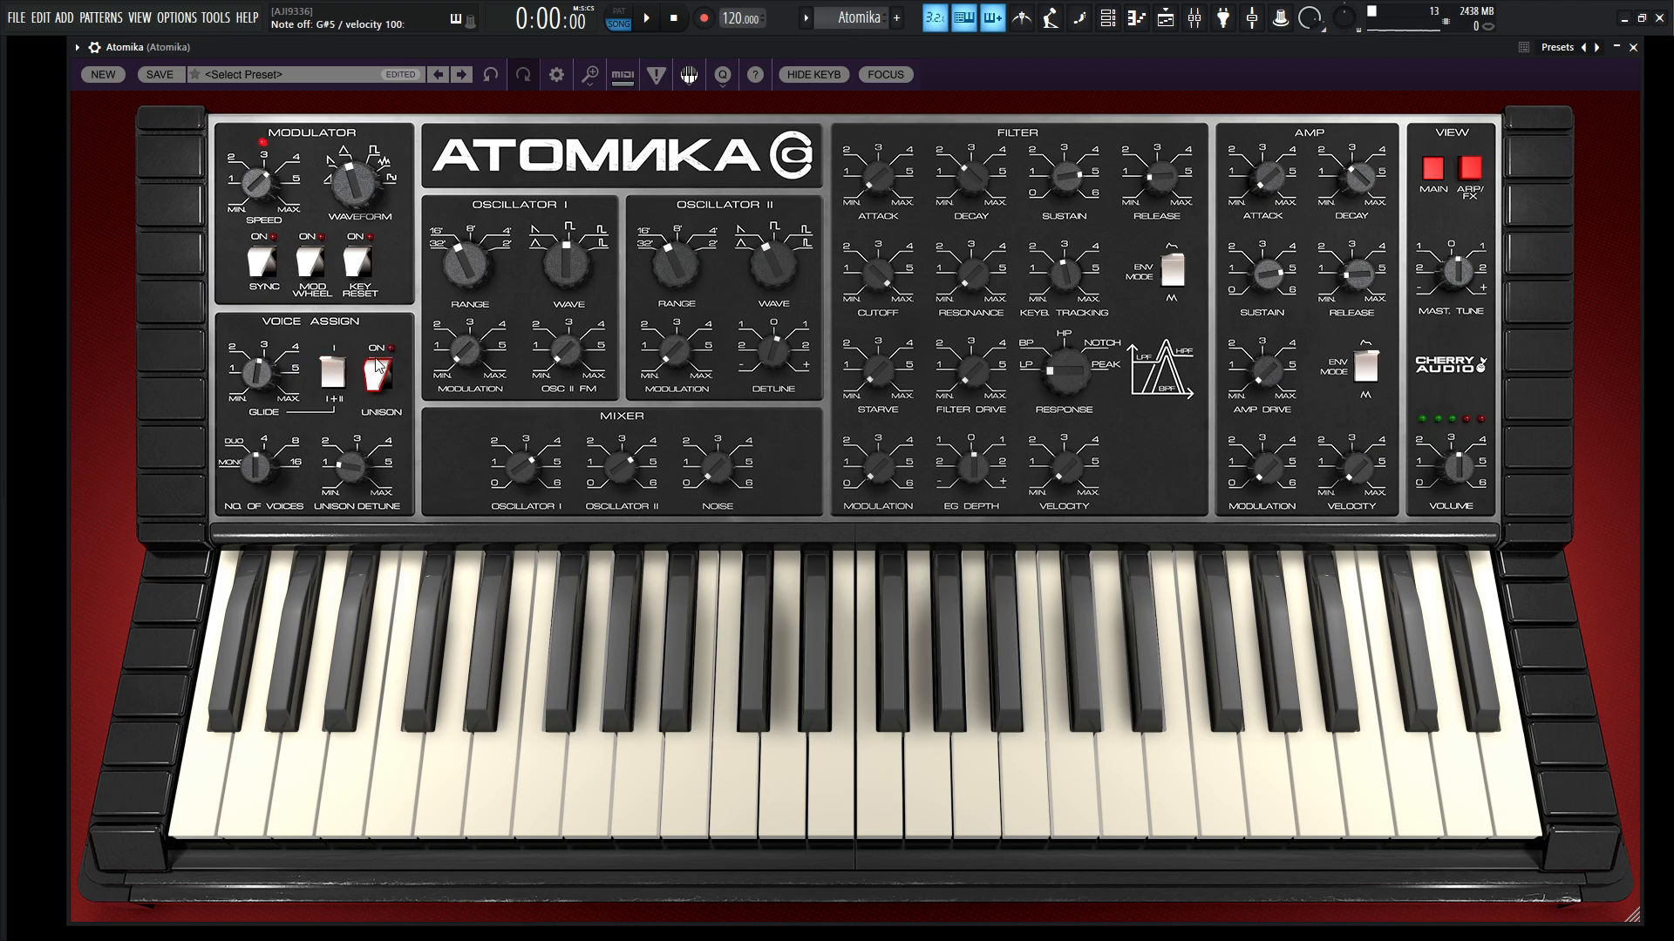
left_click_drag(265, 381, 262, 367)
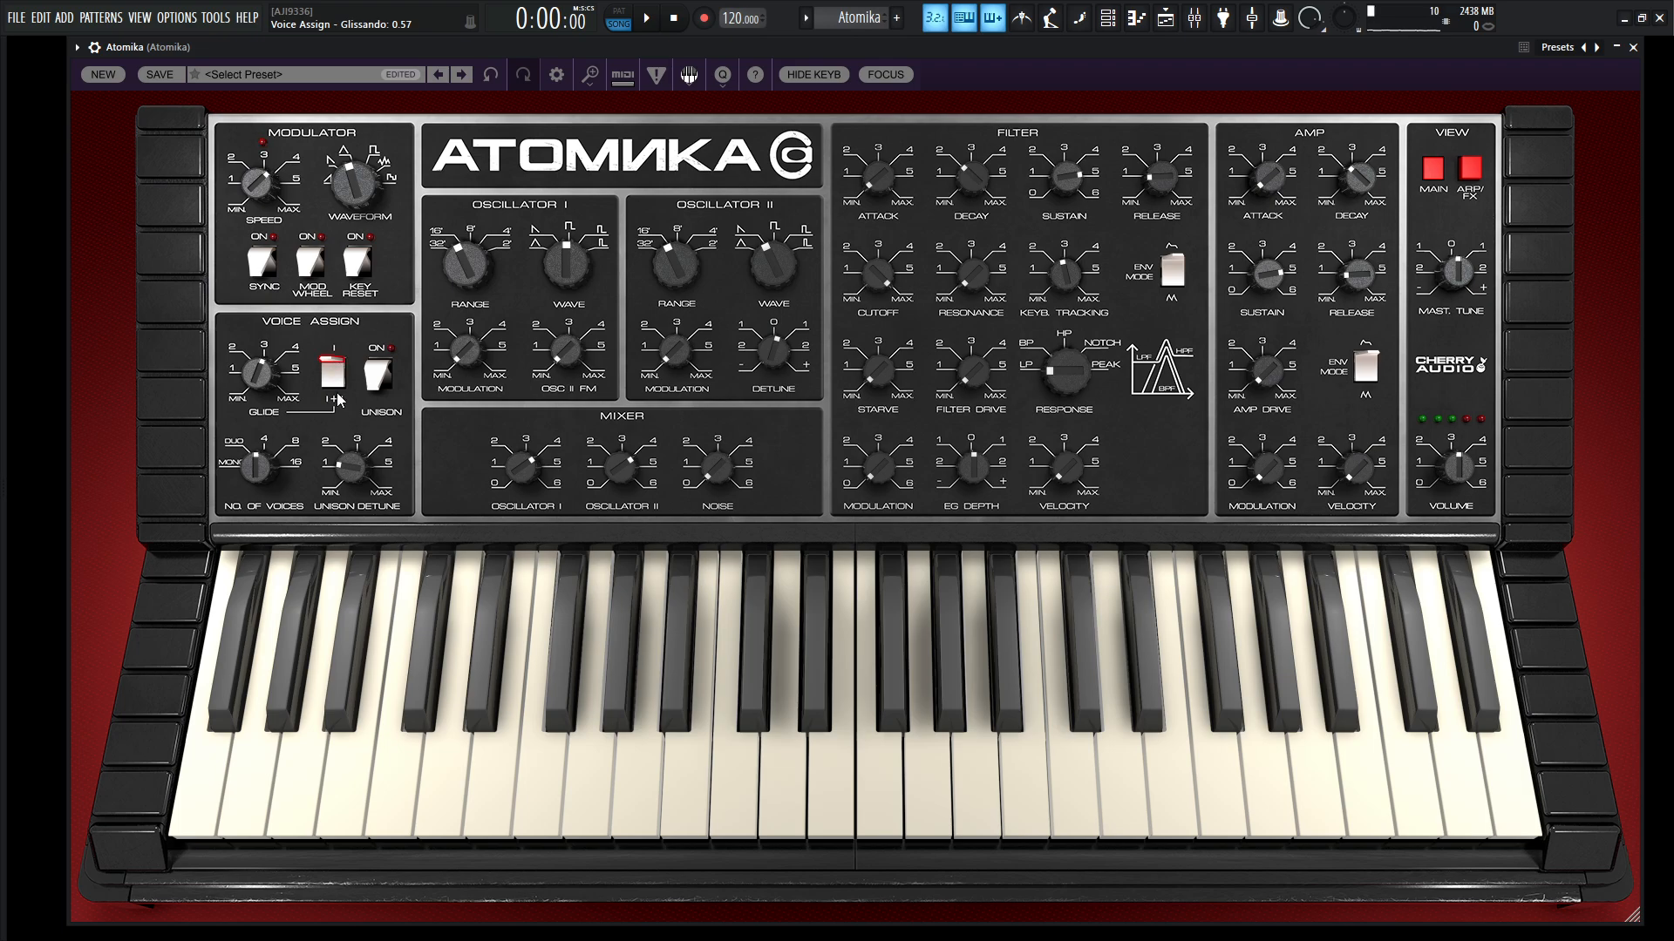
left_click_drag(626, 469, 620, 911)
key("v")
key("2")
key("v")
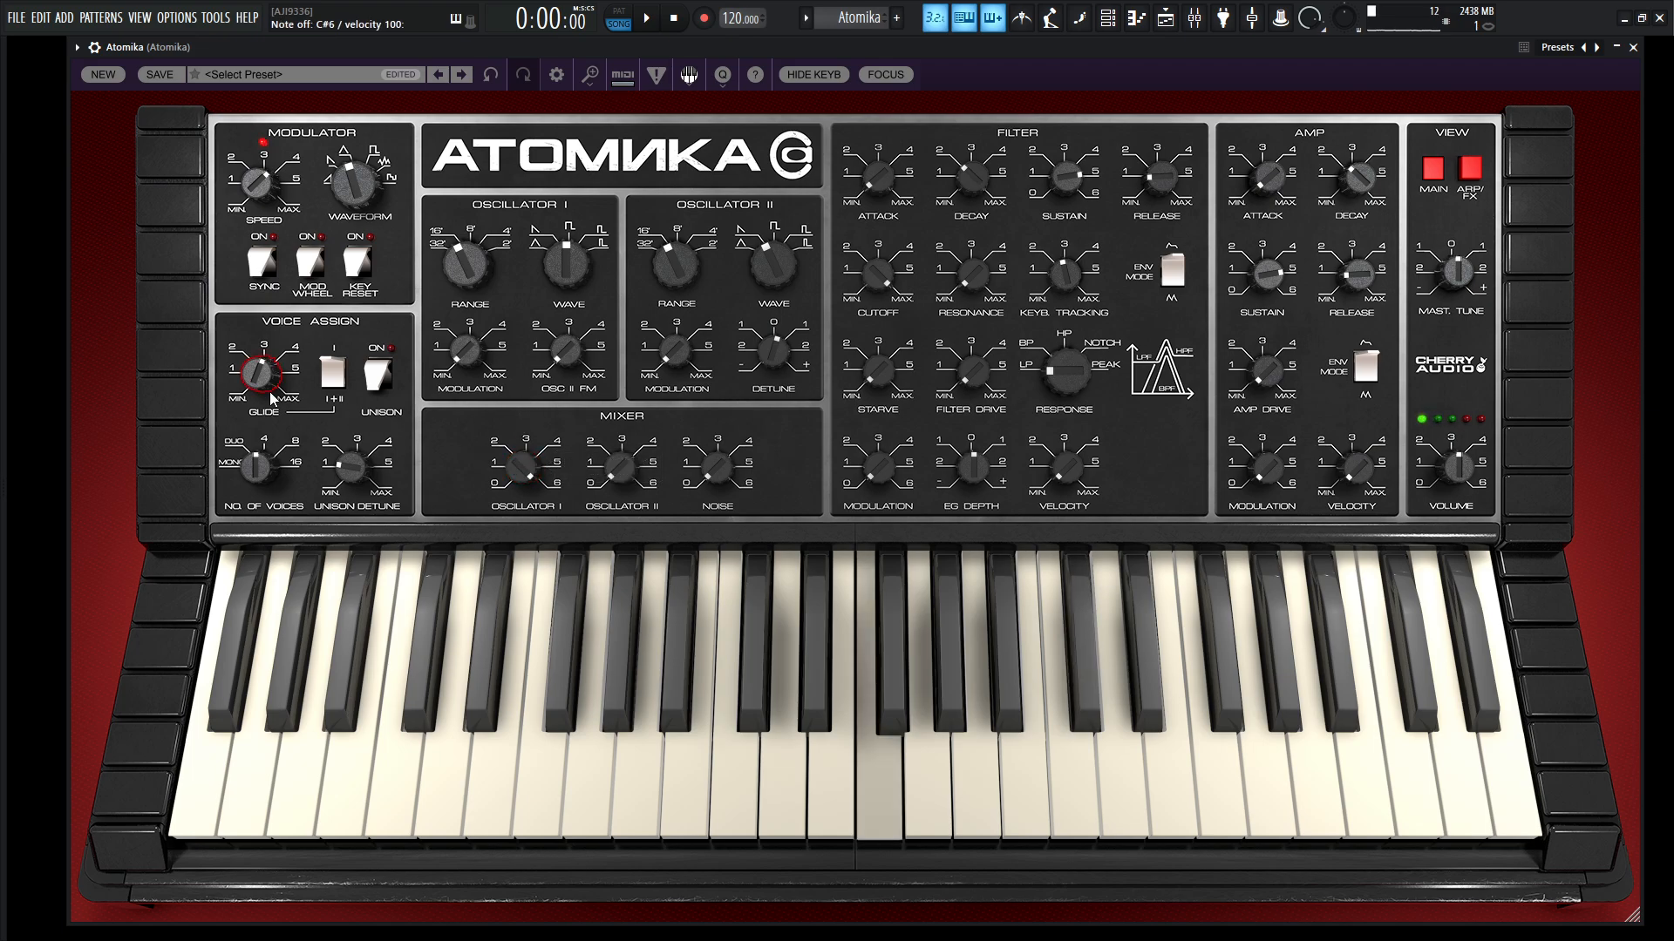
Raise the glide time further and play low and high test notes with only Oscillator I audible.
left_click_drag(267, 388, 266, 337)
key("v")
key("2")
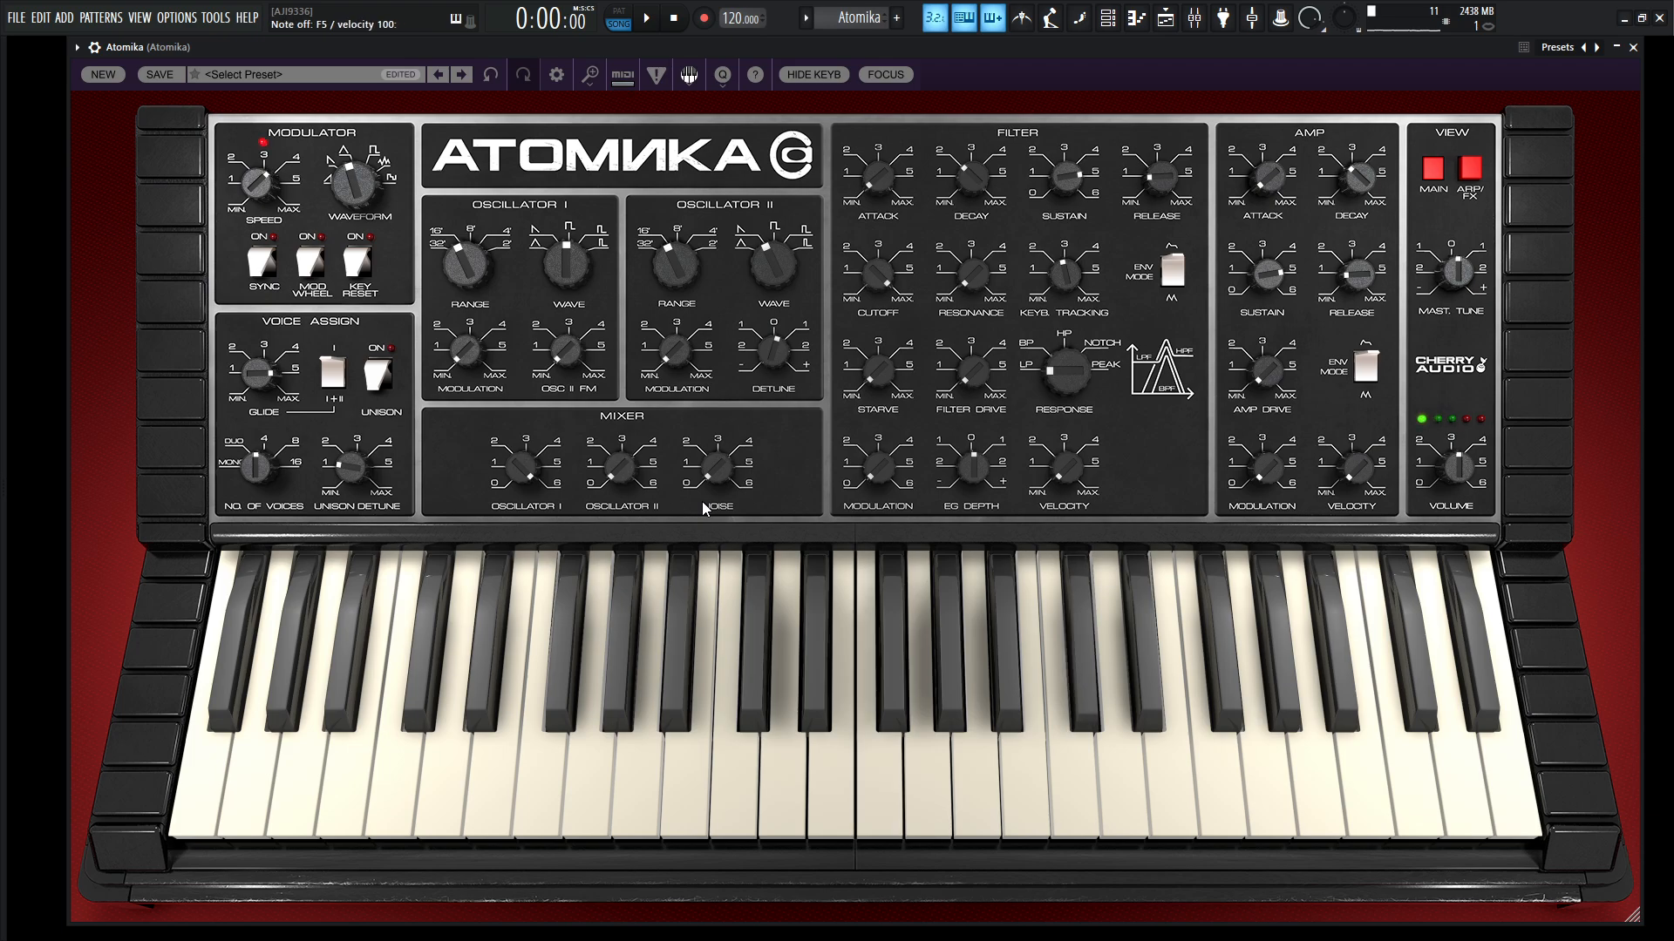
key("h")
key("q")
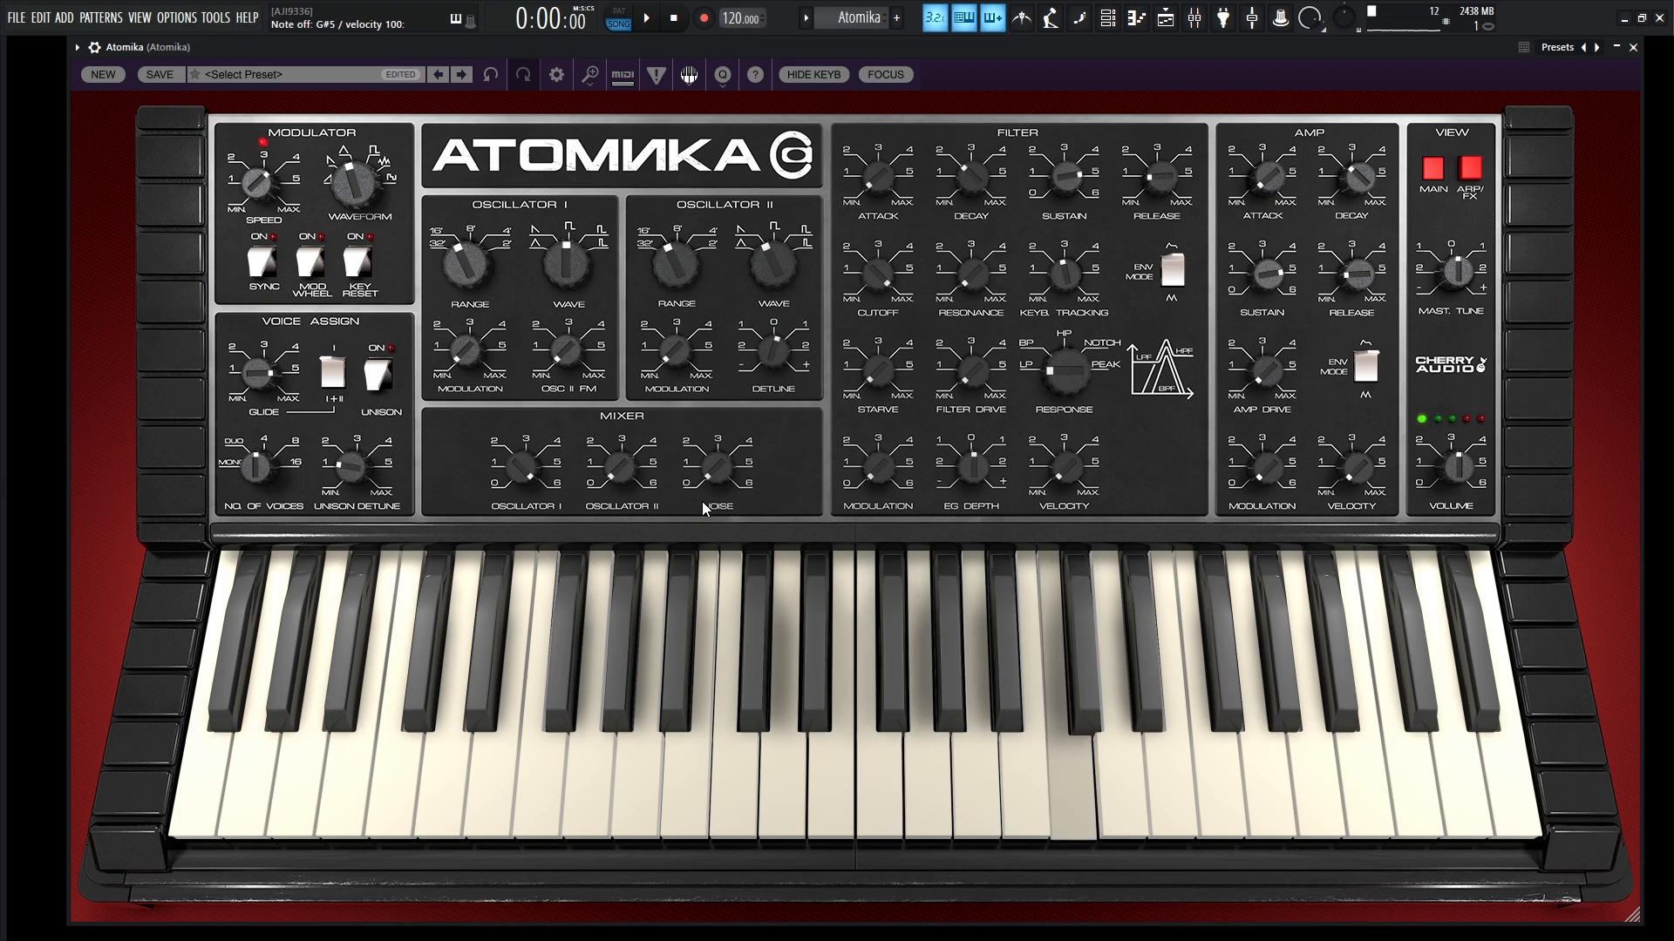
key("7")
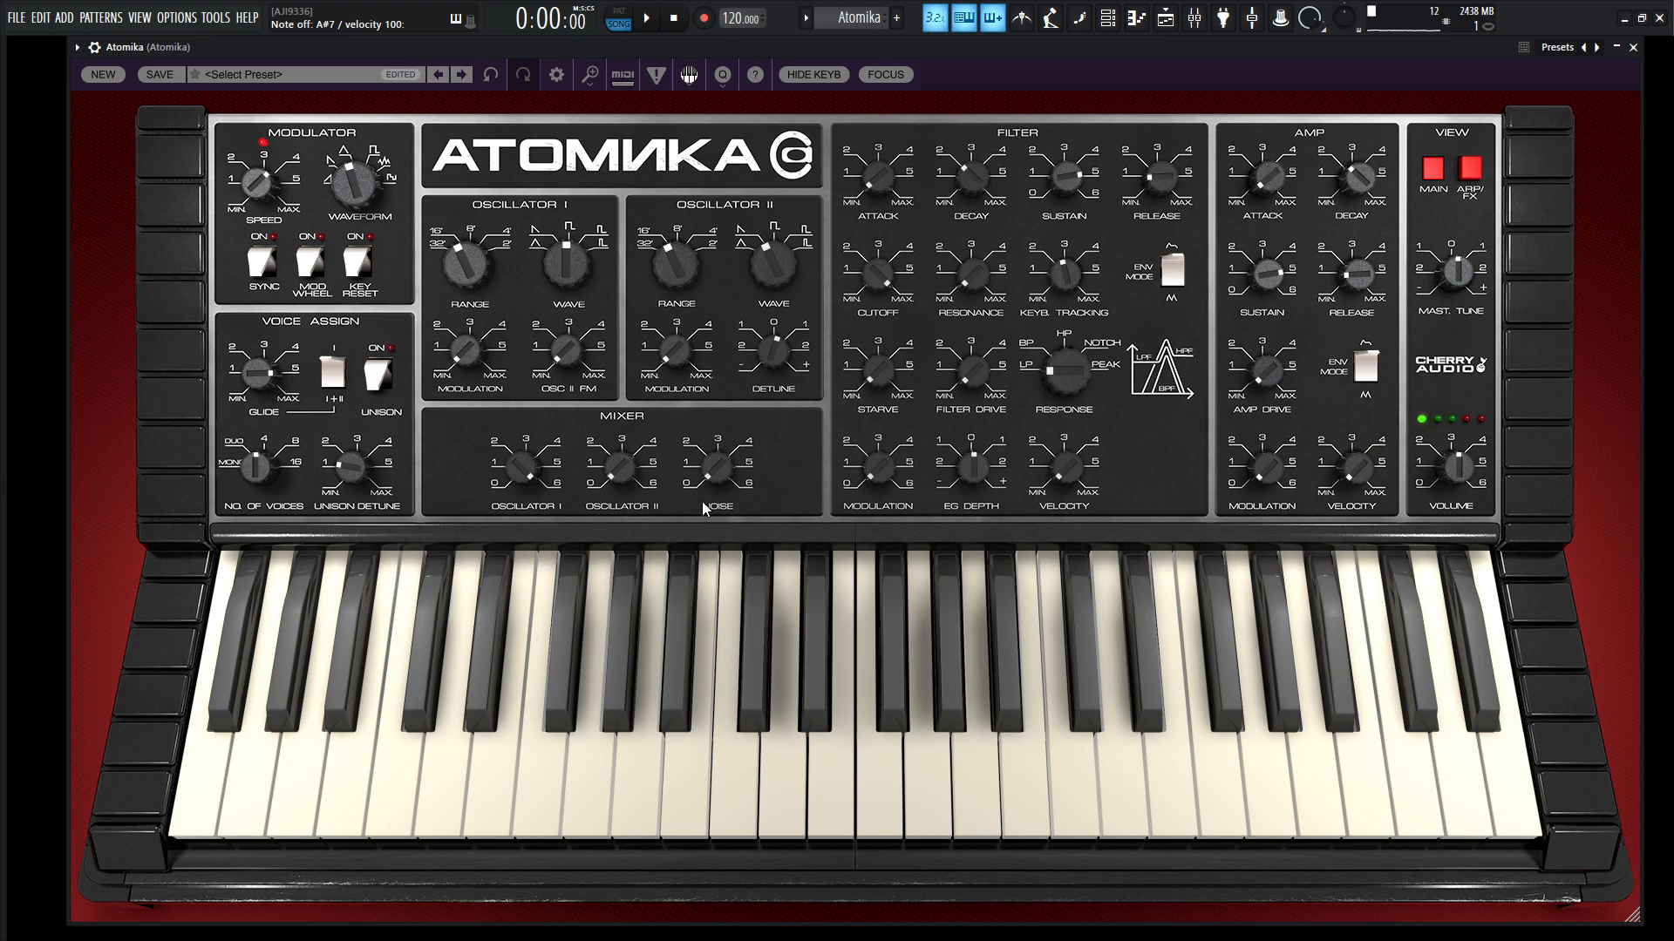
Lower the Oscillator I mixer level to 0, raise Oscillator II and play alternating low and high test notes.
left_click_drag(542, 469, 528, 549)
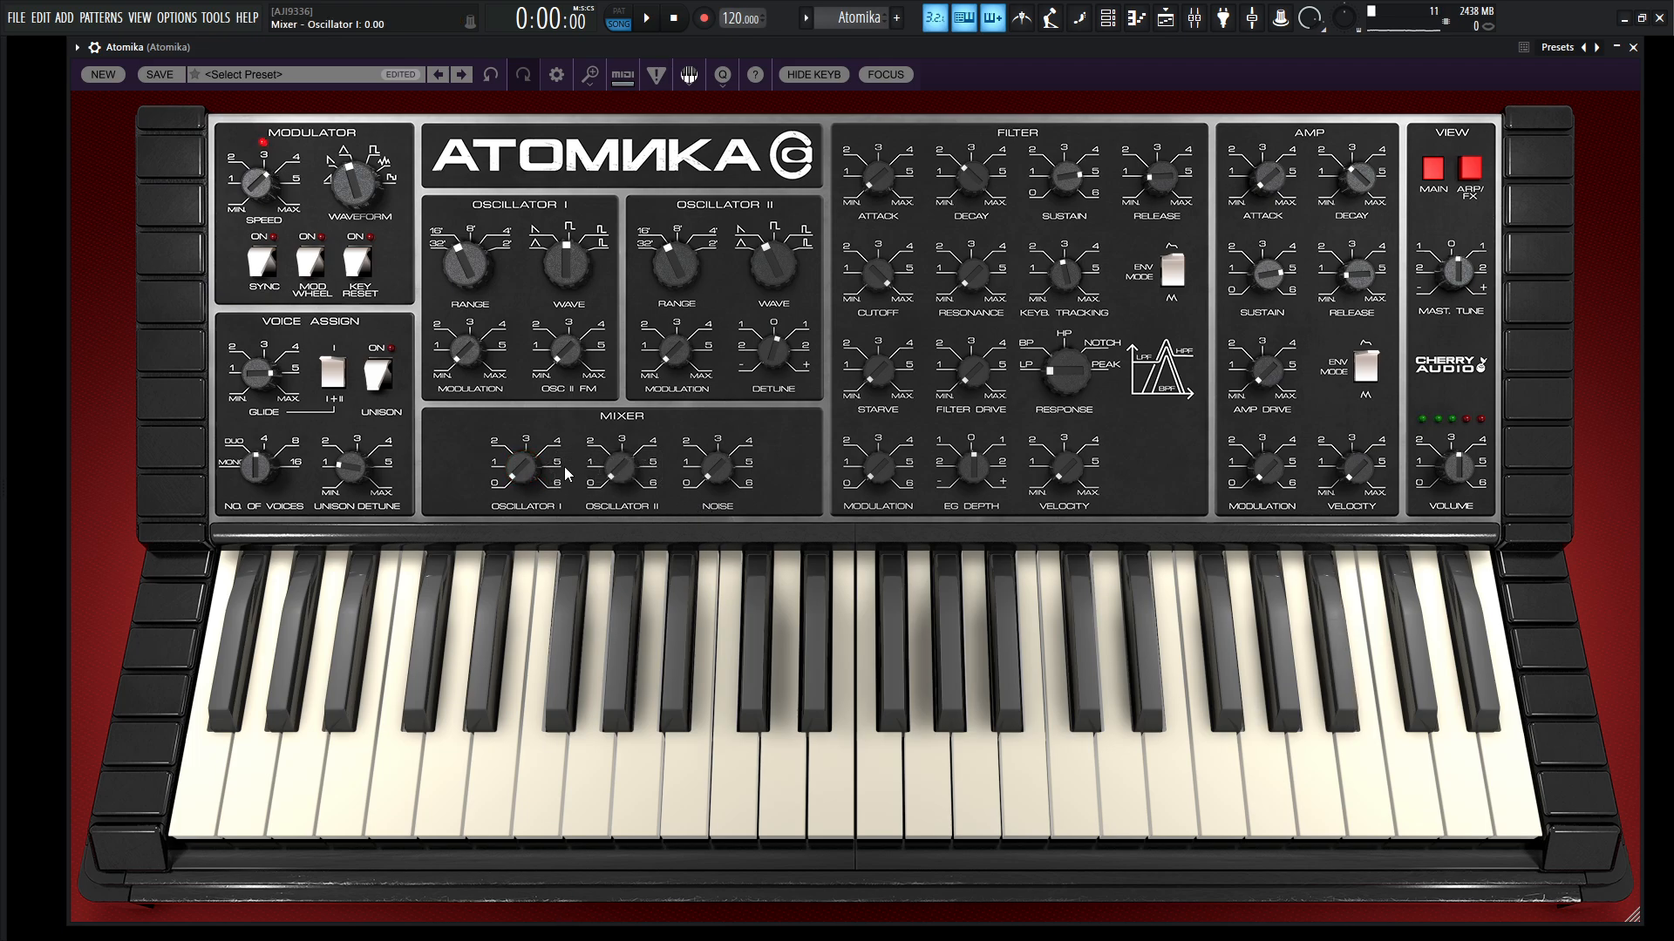
left_click_drag(635, 483, 635, 291)
key("v")
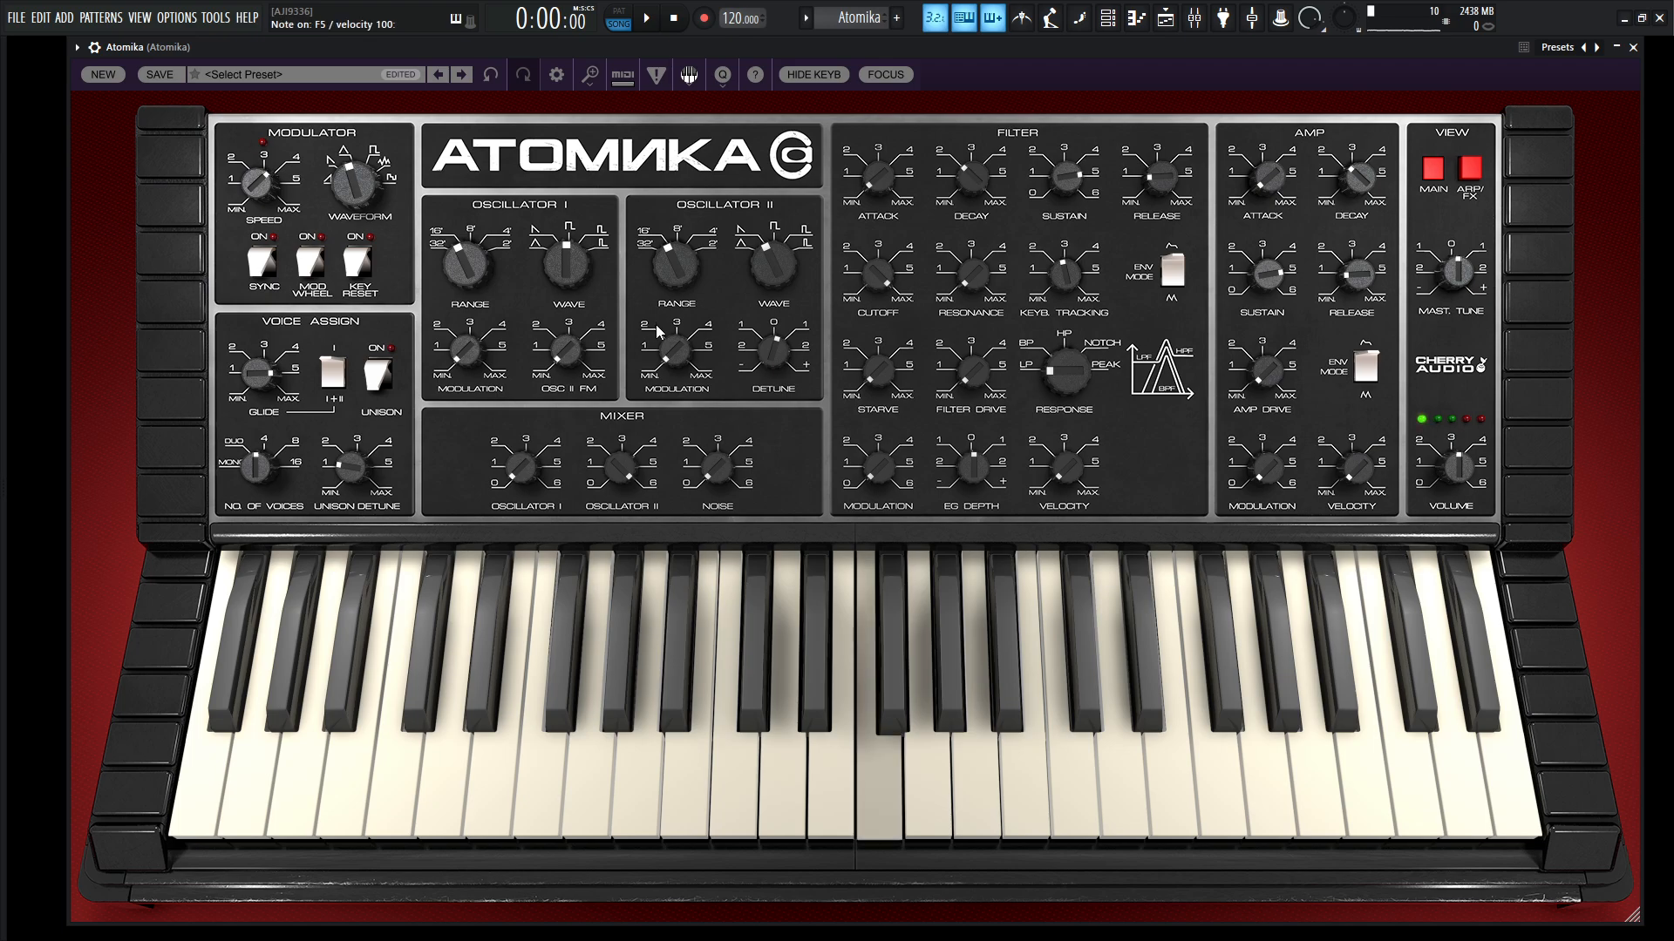
key("2")
key("v")
key("2")
key("v")
key("3")
key("j")
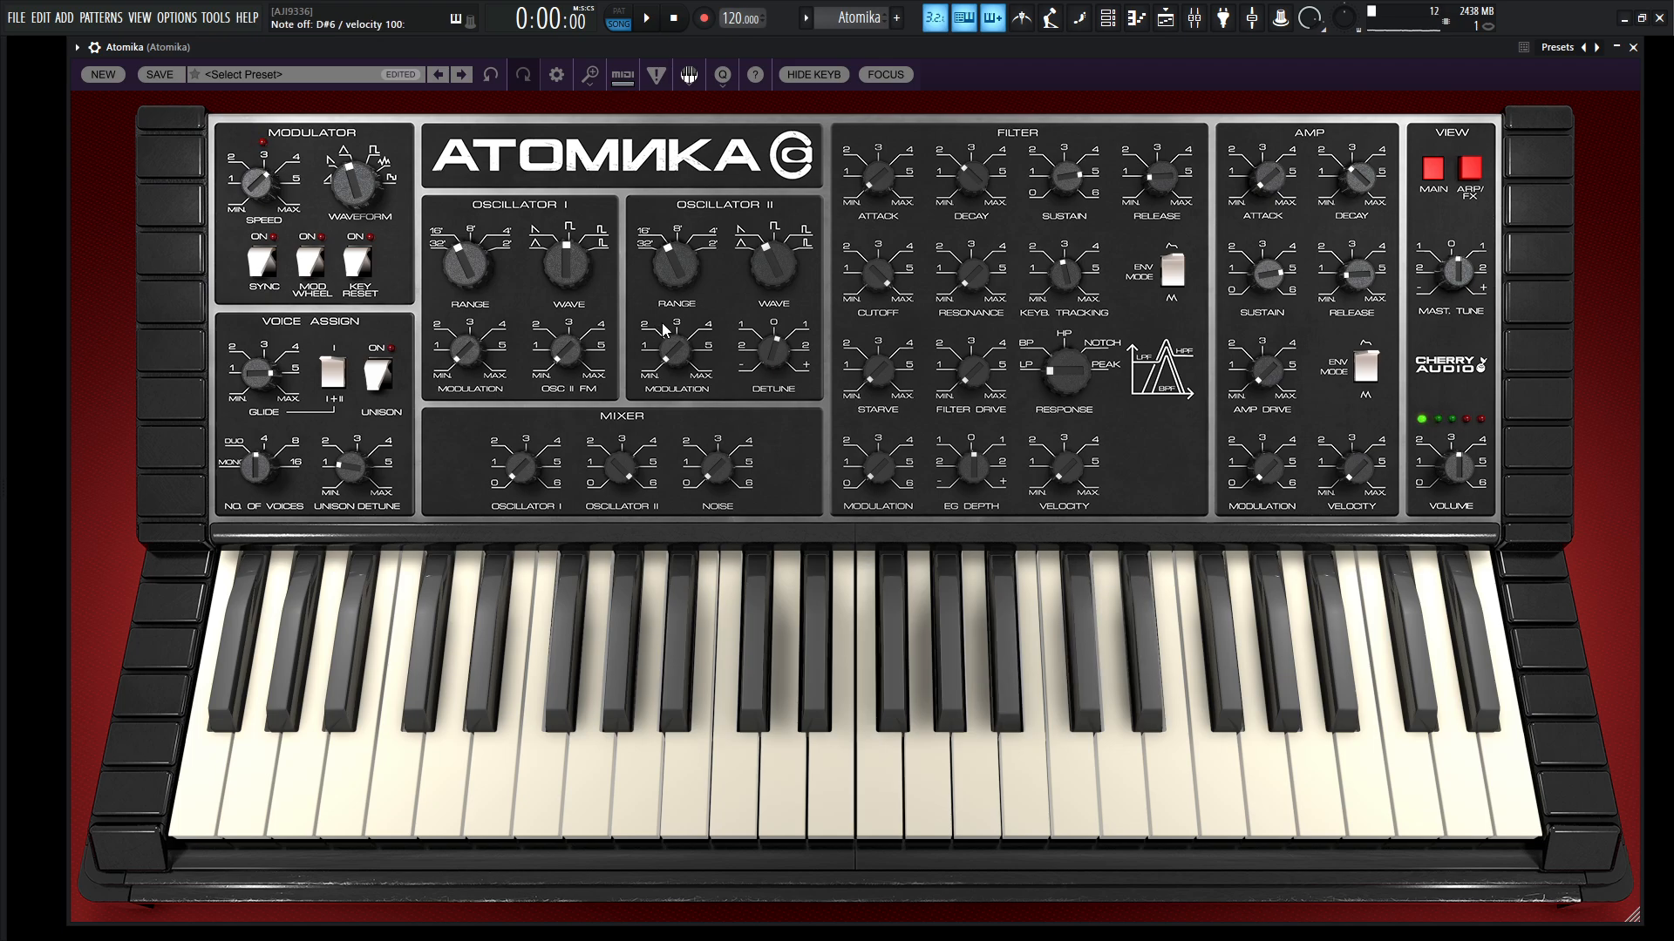
key("3")
key("j")
key("j")
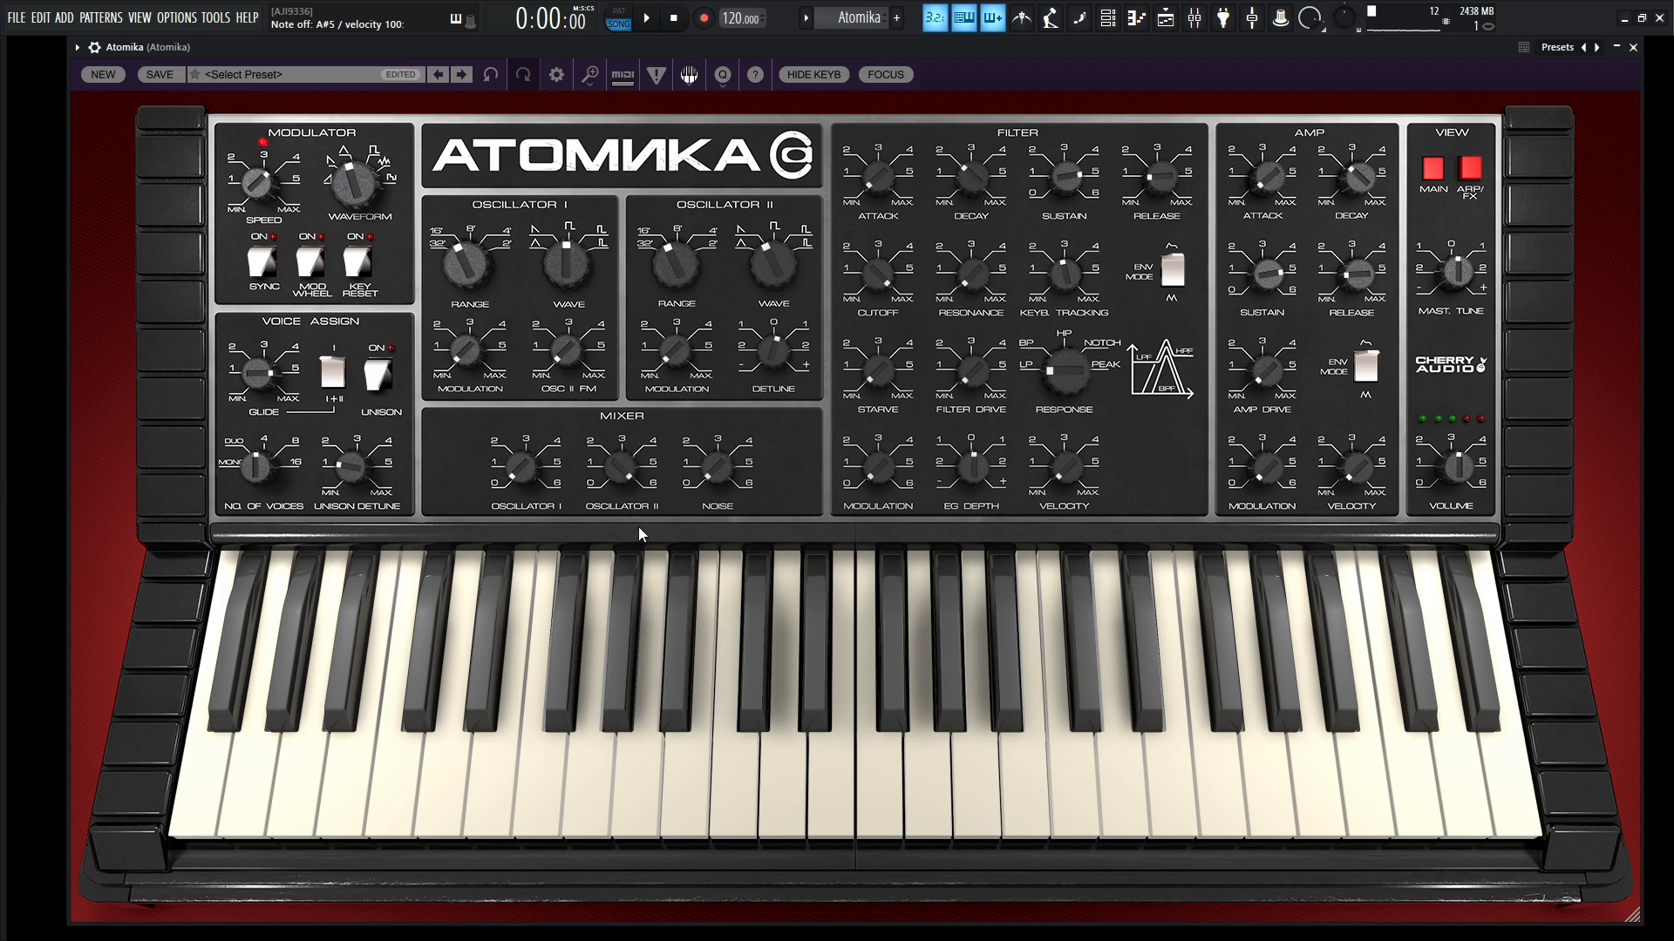
Switch the glide mode to I+II and raise the Oscillator I mixer level again while playing alternating test notes.
left_click(328, 354)
key("v")
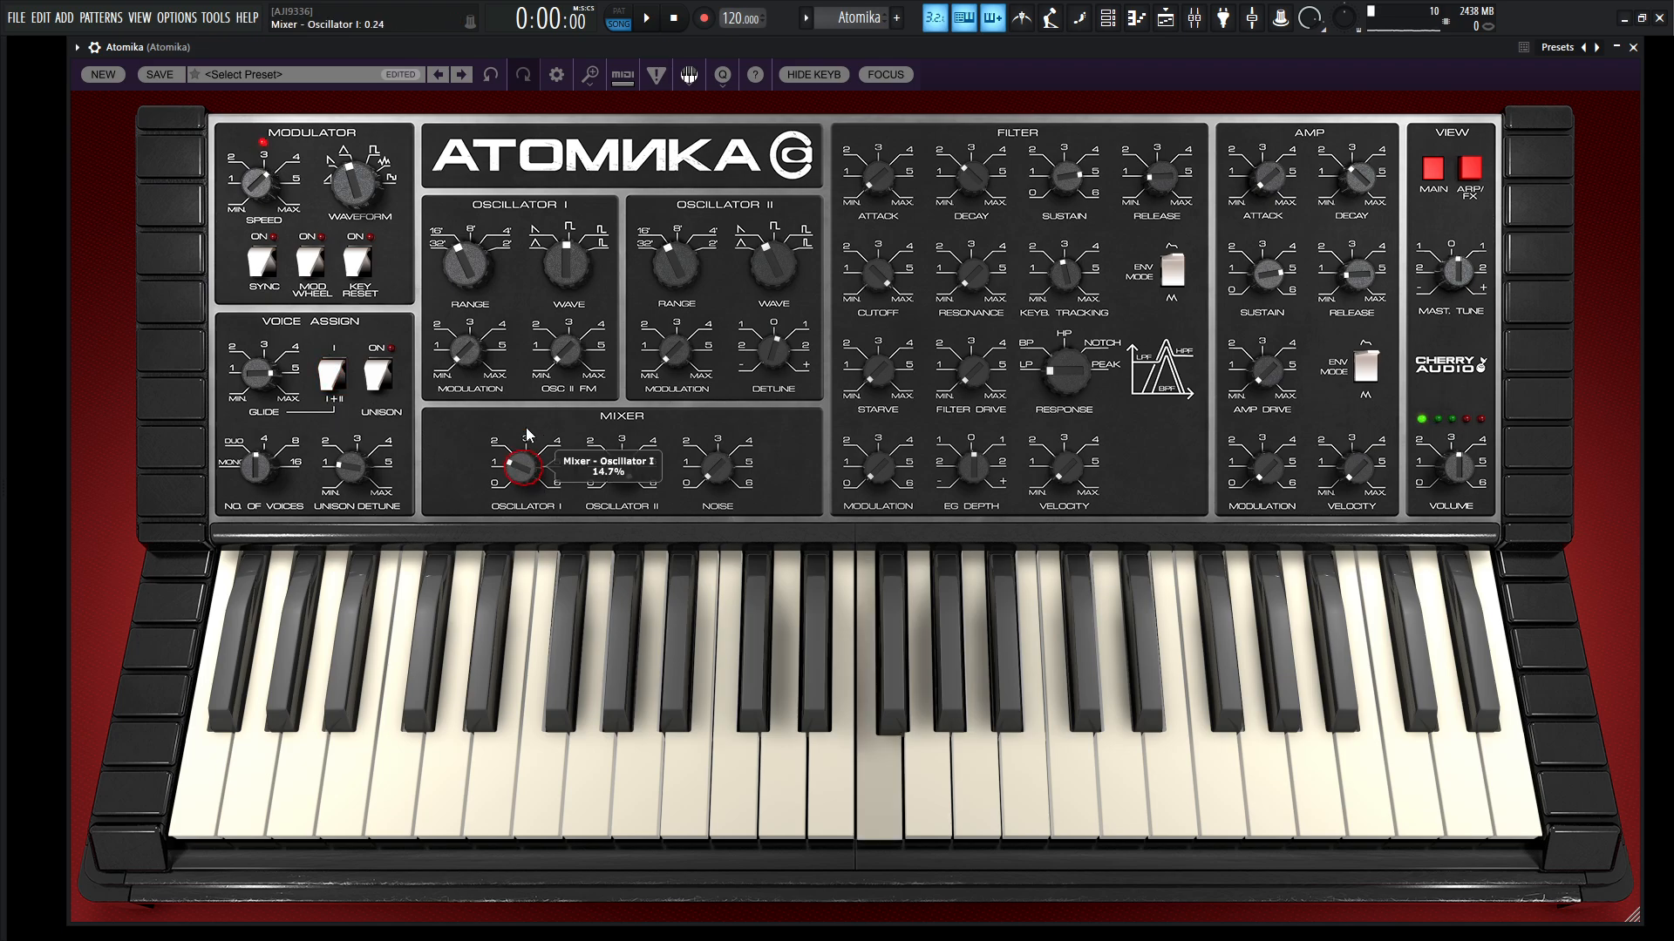
left_click_drag(522, 469, 555, 396)
key("3")
key("v")
left_click_drag(532, 468, 605, 454)
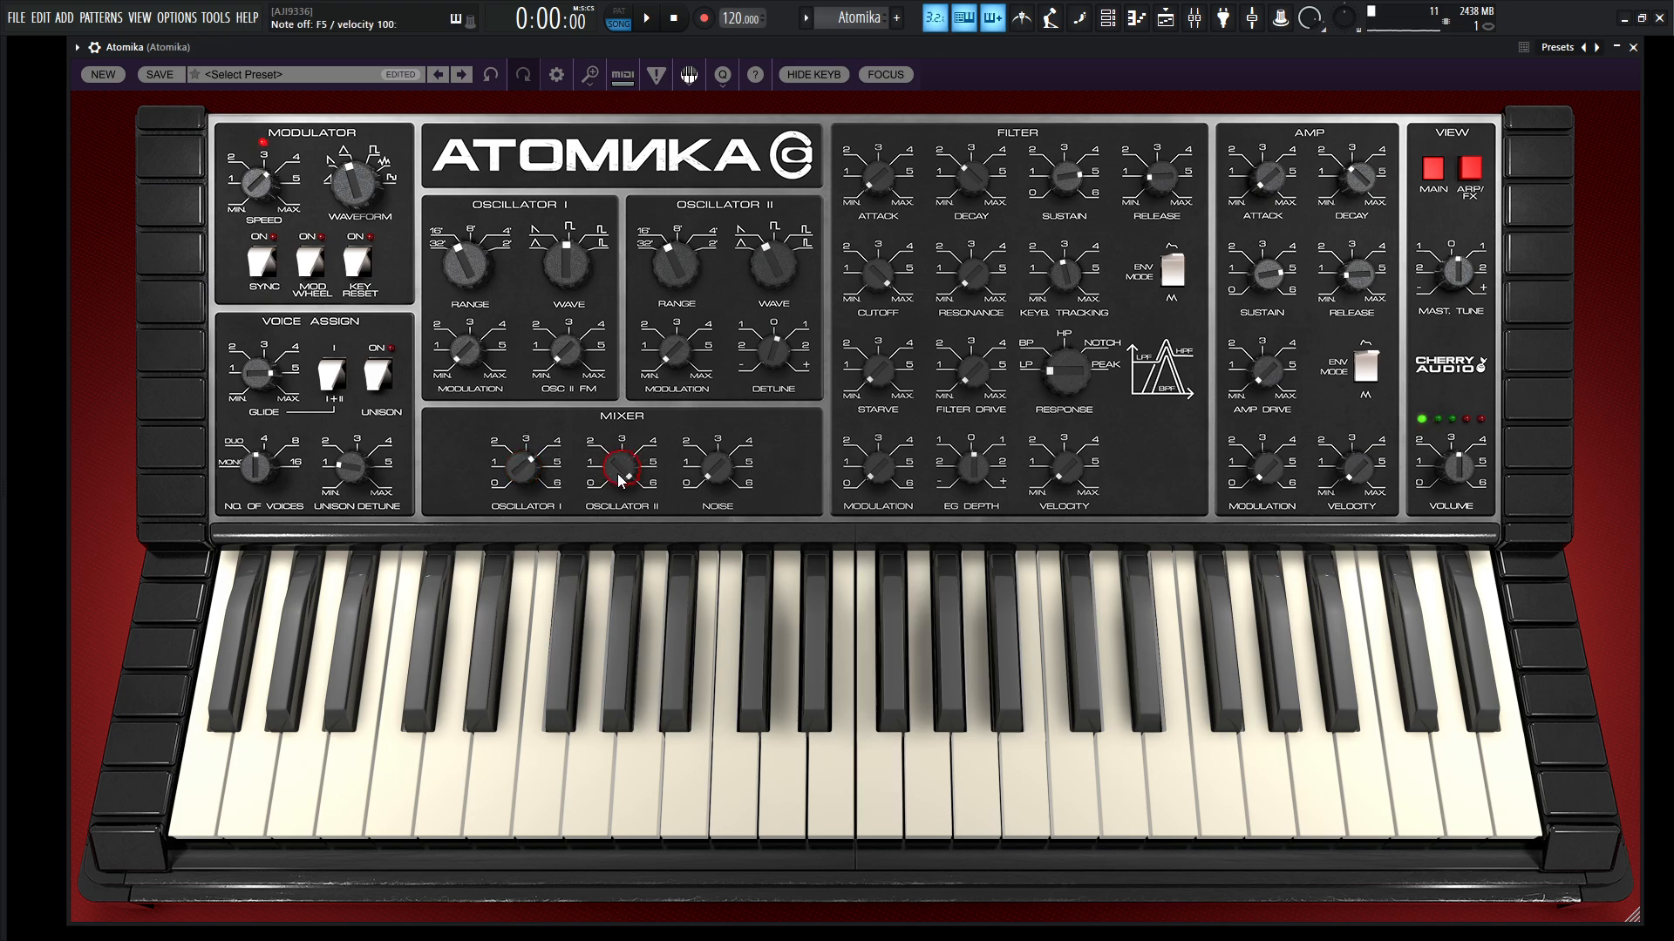
key("3")
key("v")
key("3")
key("v")
key("3")
key("v")
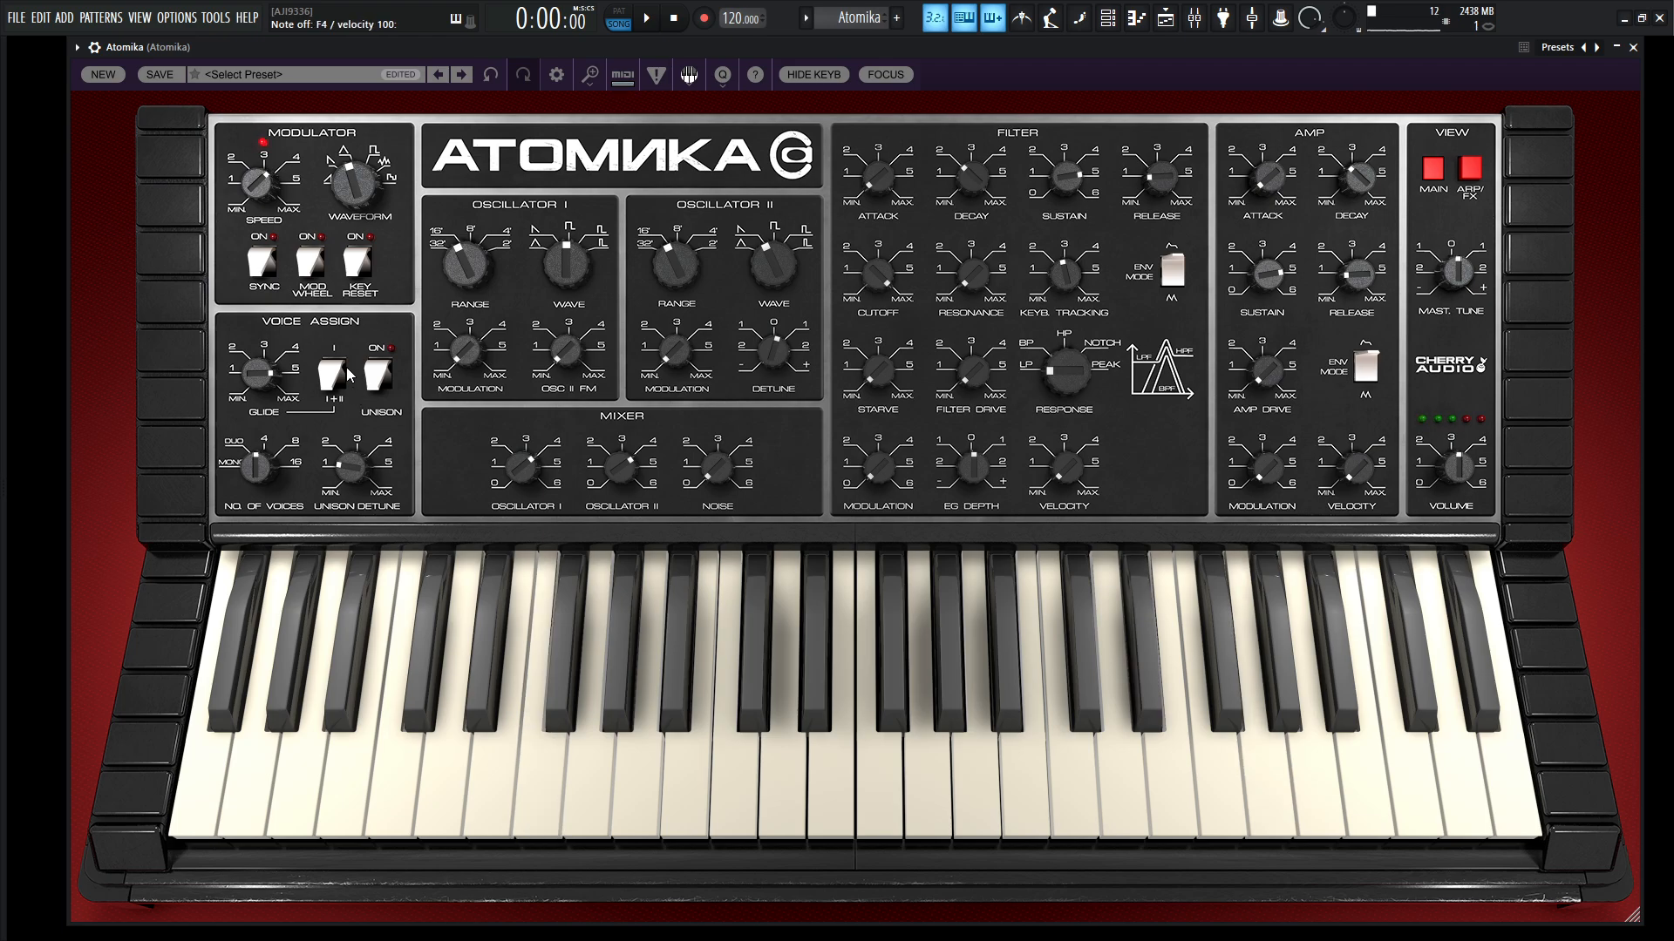
Return the glide mode to Oscillator I only, and change Oscillator I's waveform while playing test notes.
left_click(335, 386)
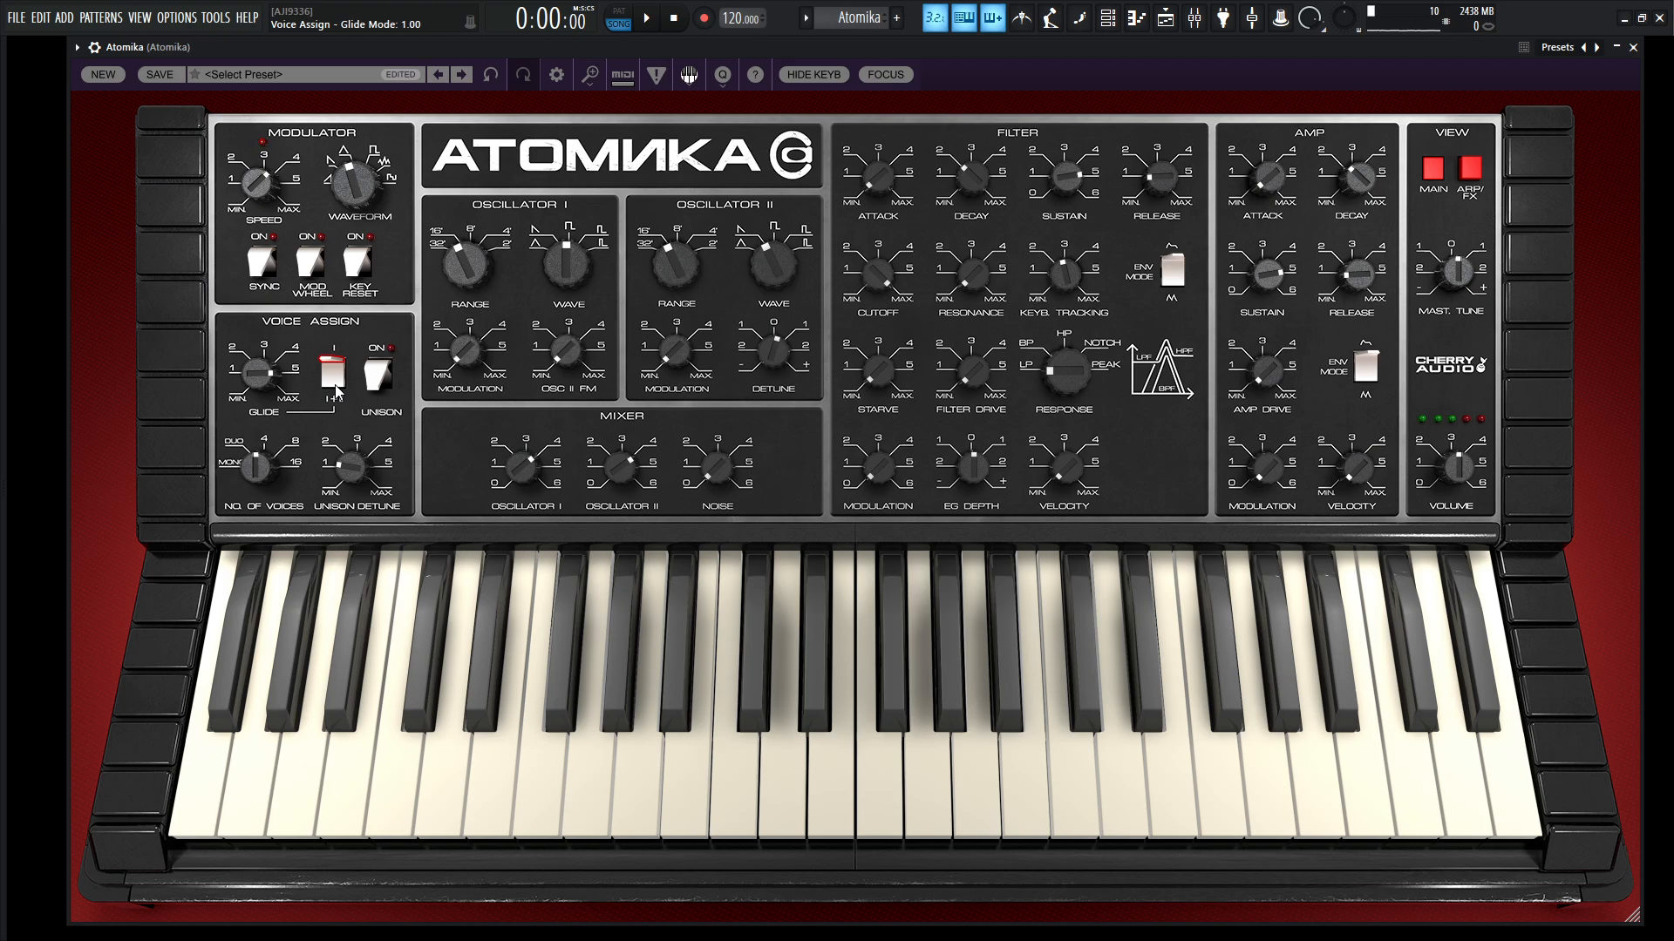
key("v")
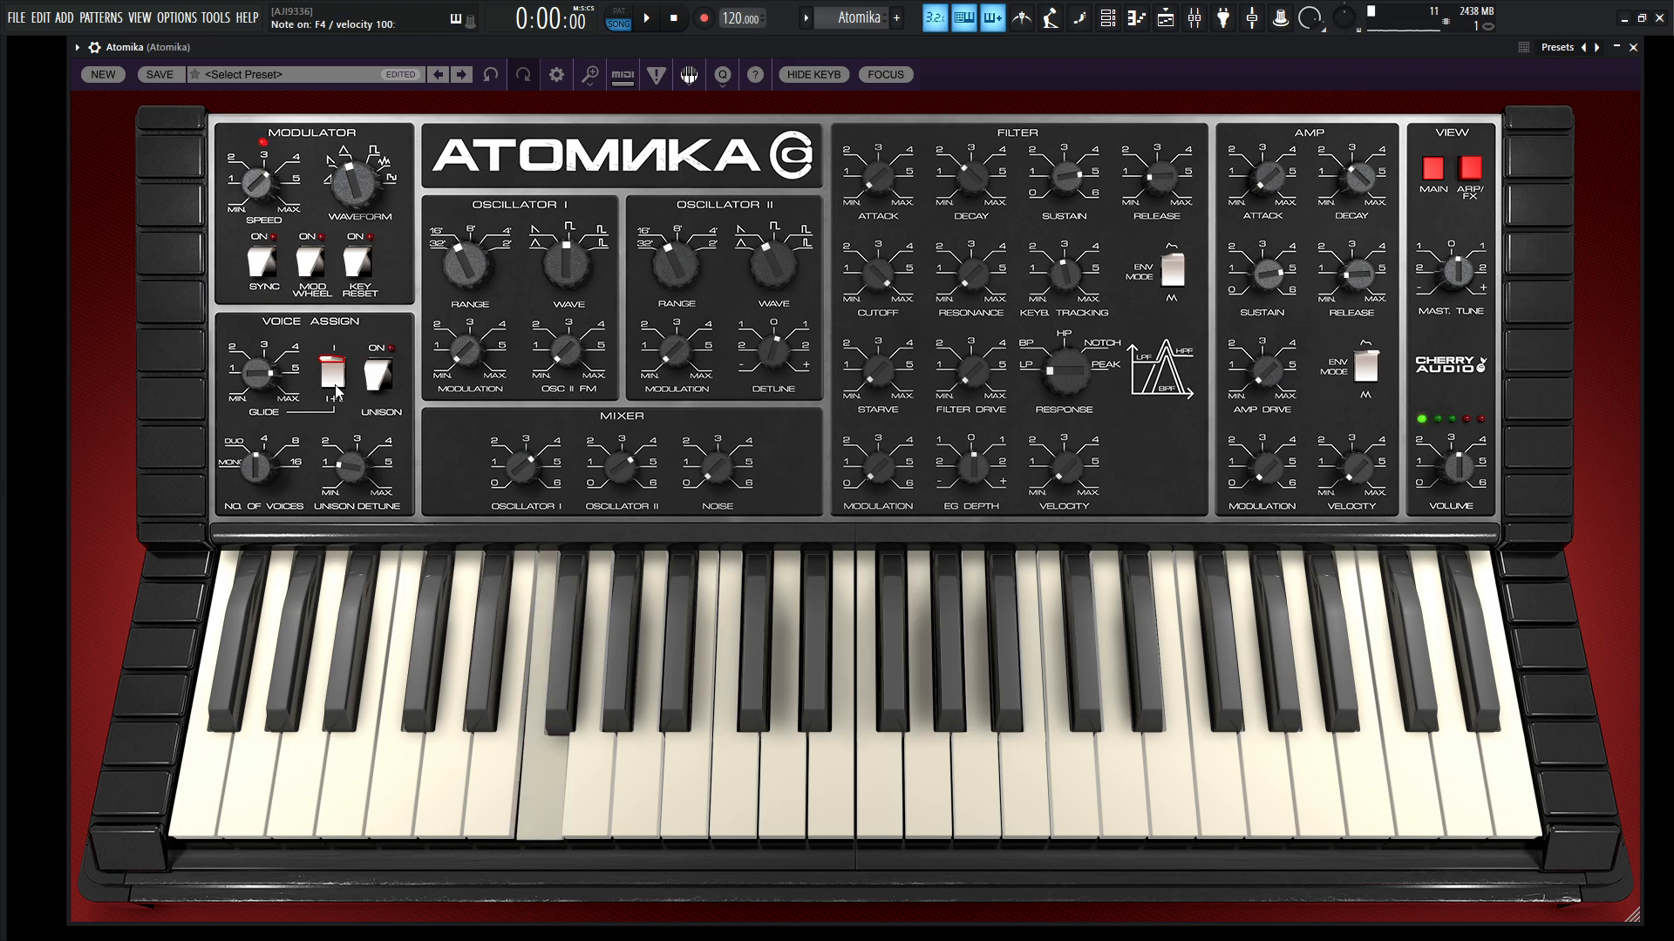
key("v")
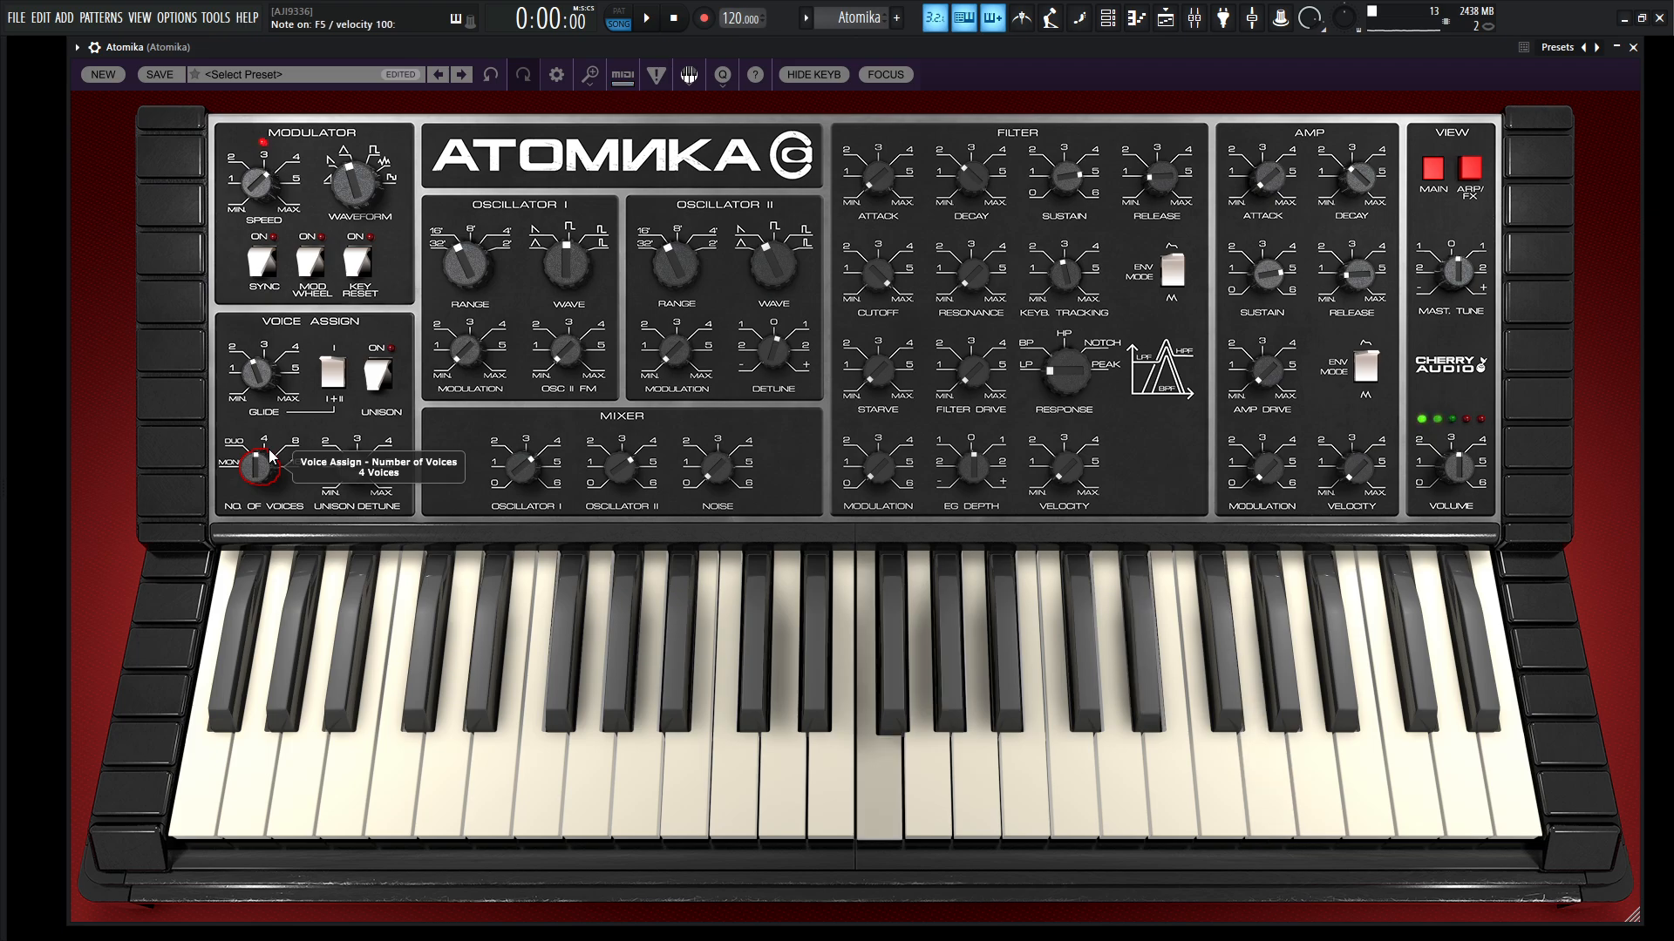
left_click_drag(568, 263, 588, 176)
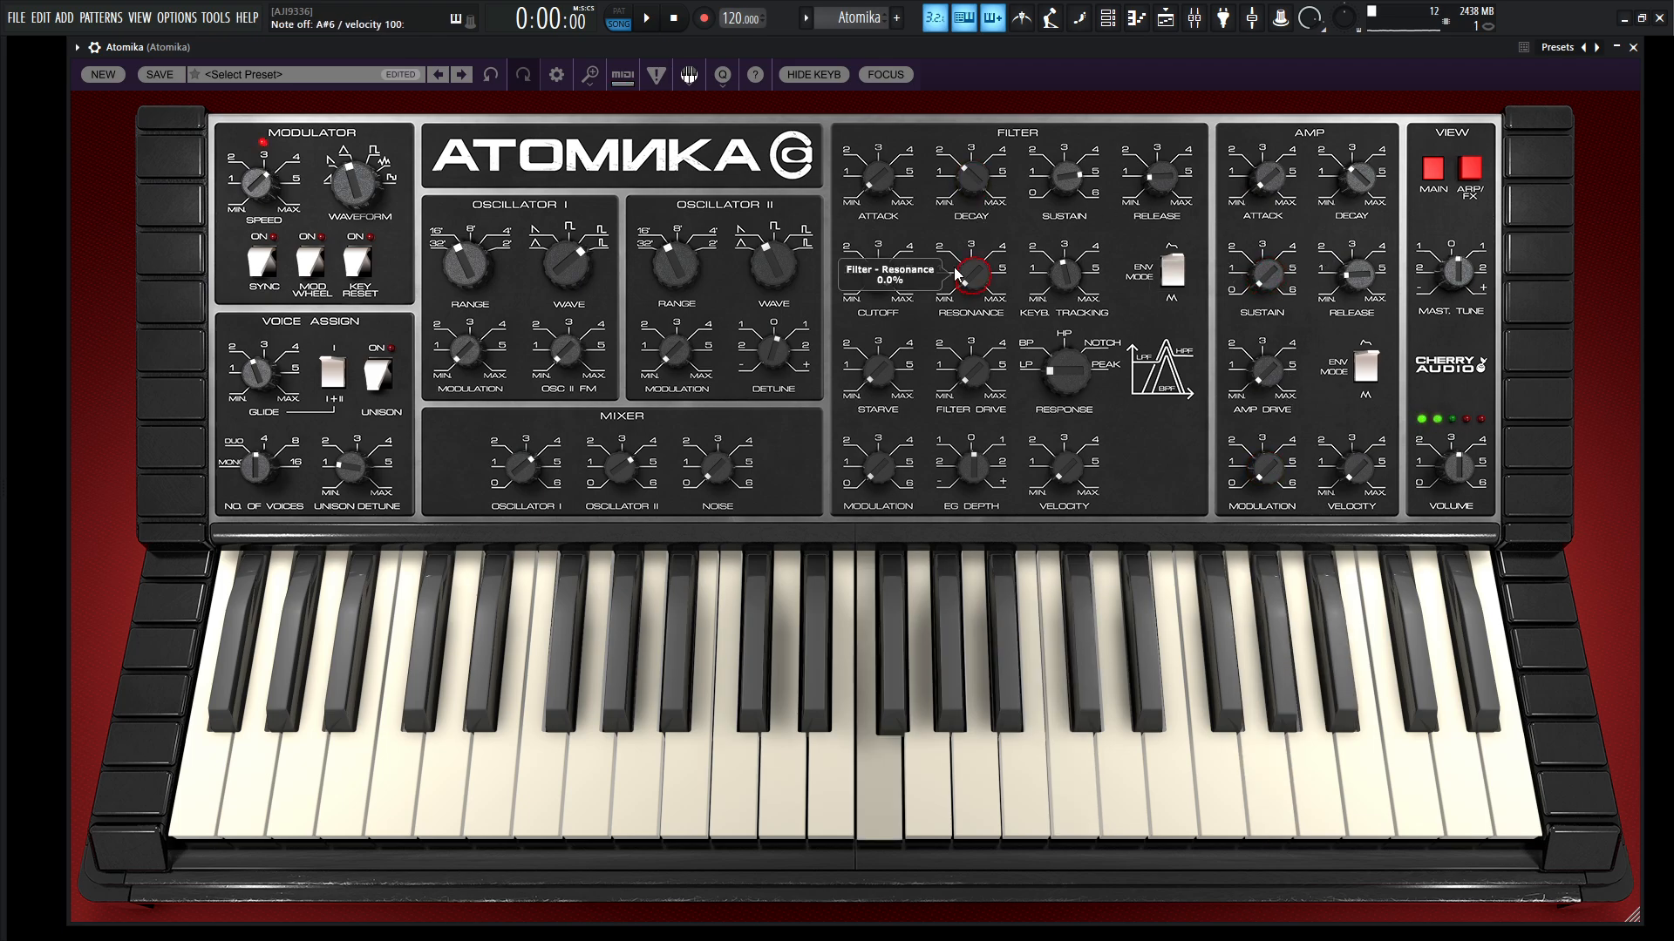
Sync the arpeggiator to the tempo and set it to Up mode.
left_click(1469, 168)
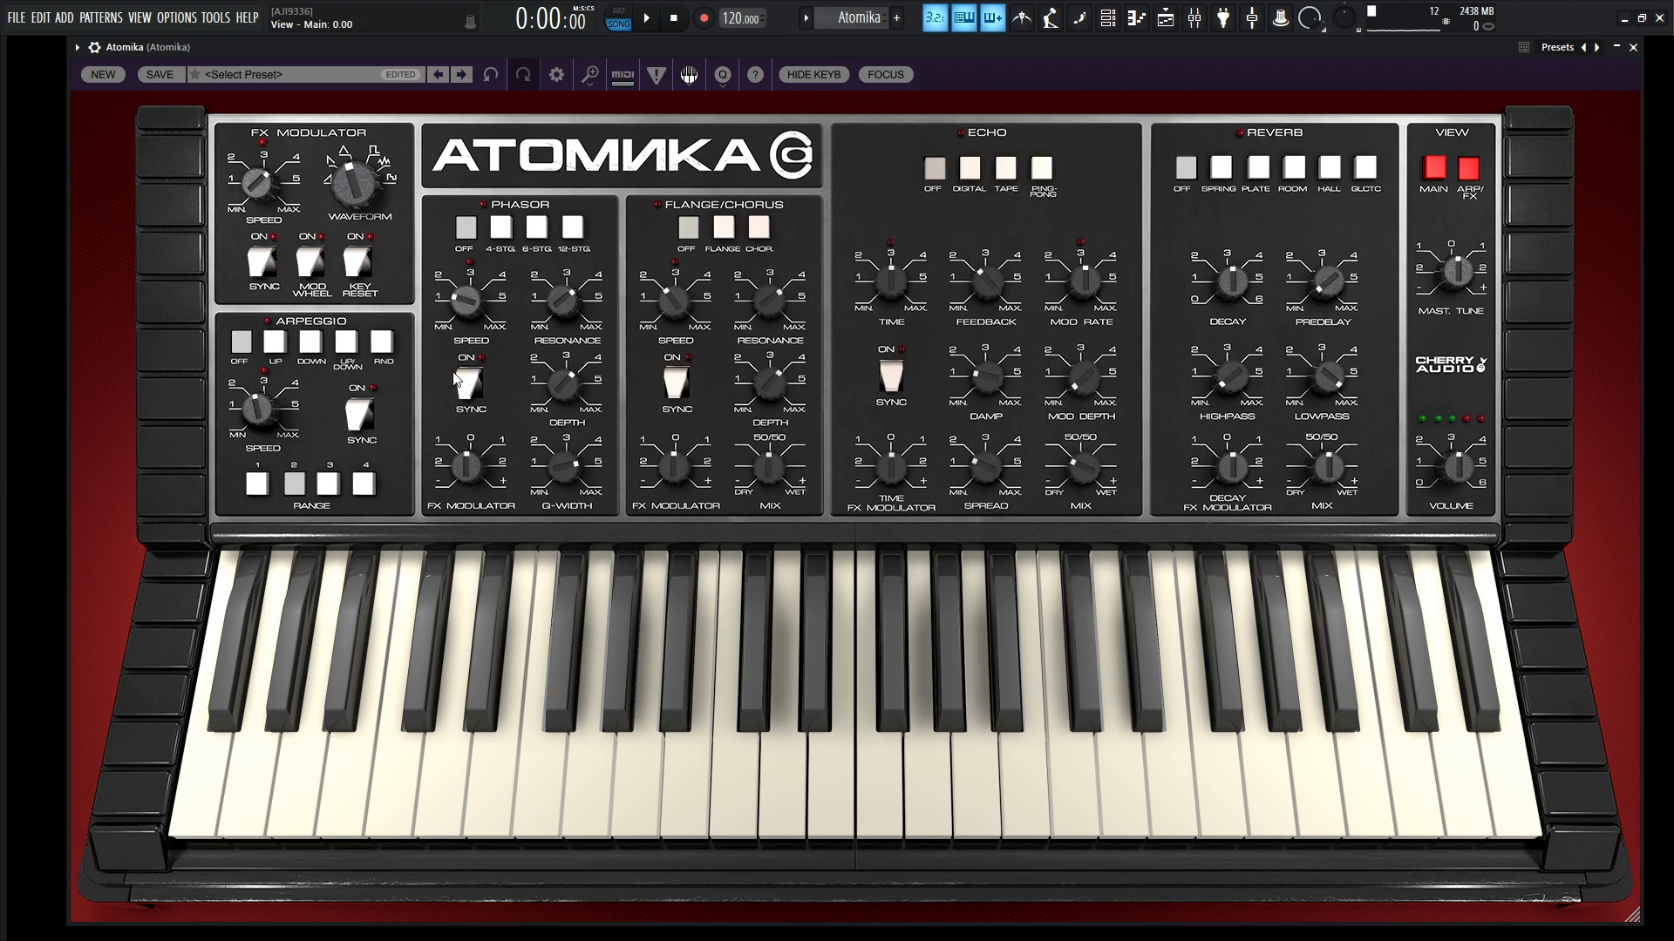
left_click(353, 422)
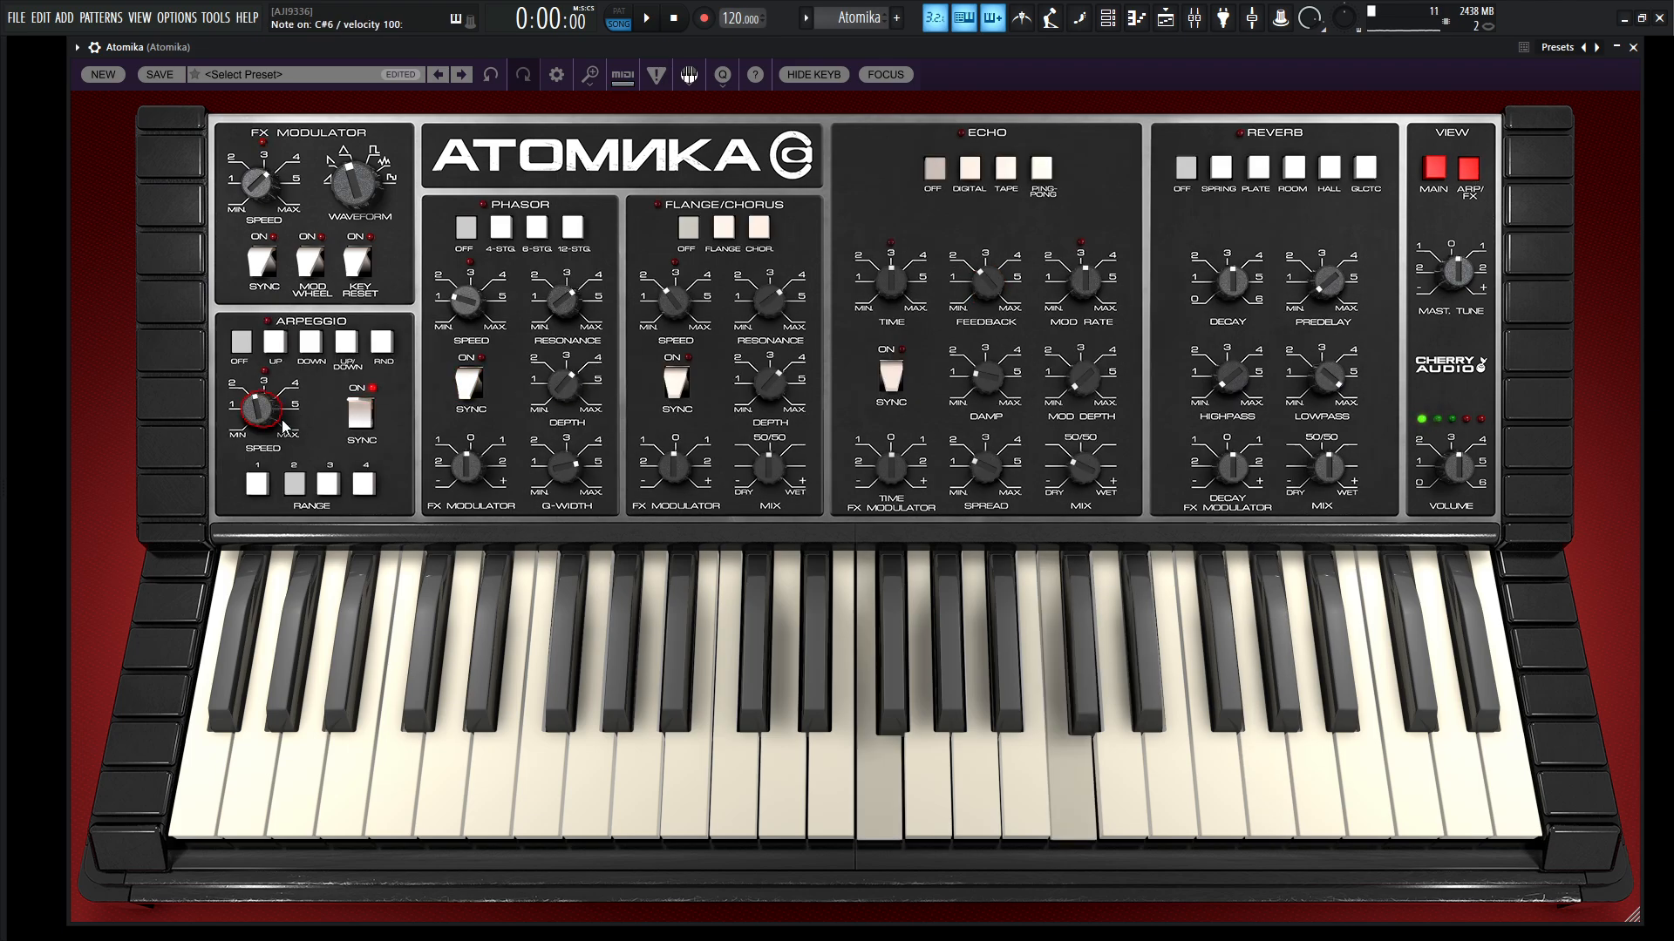
left_click(289, 353)
left_click(303, 347)
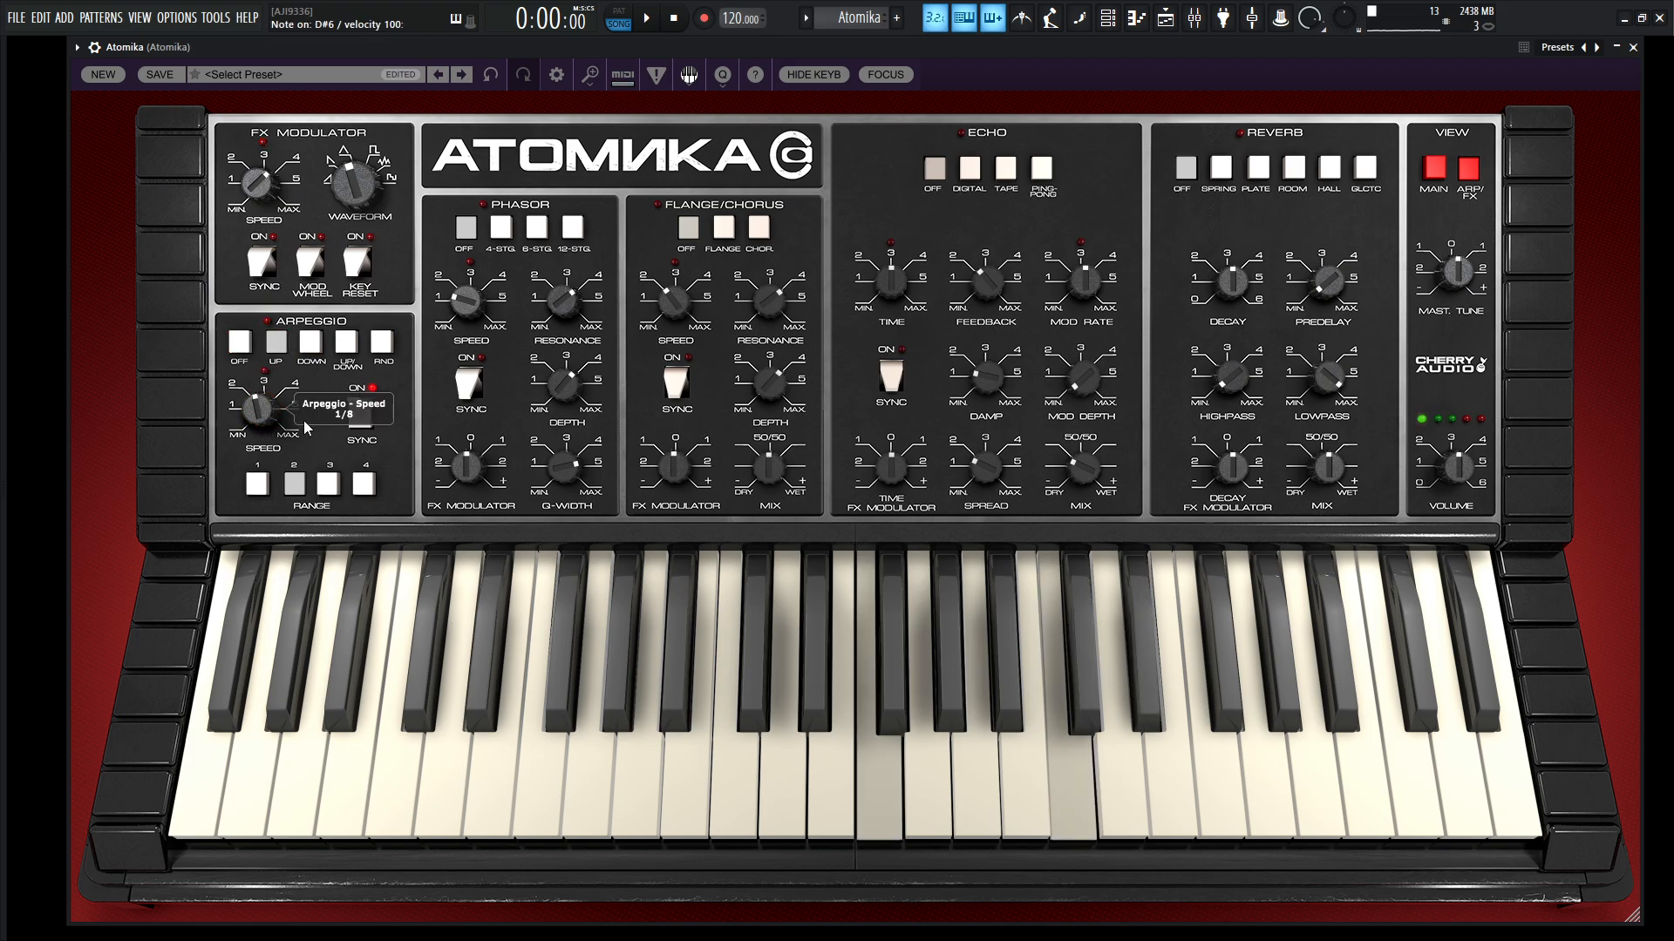
Shorten the envelopes with filter sustain at 0%, filter decay at about 9.6 ms and amp decay at about 190.7 ms.
left_click(1469, 168)
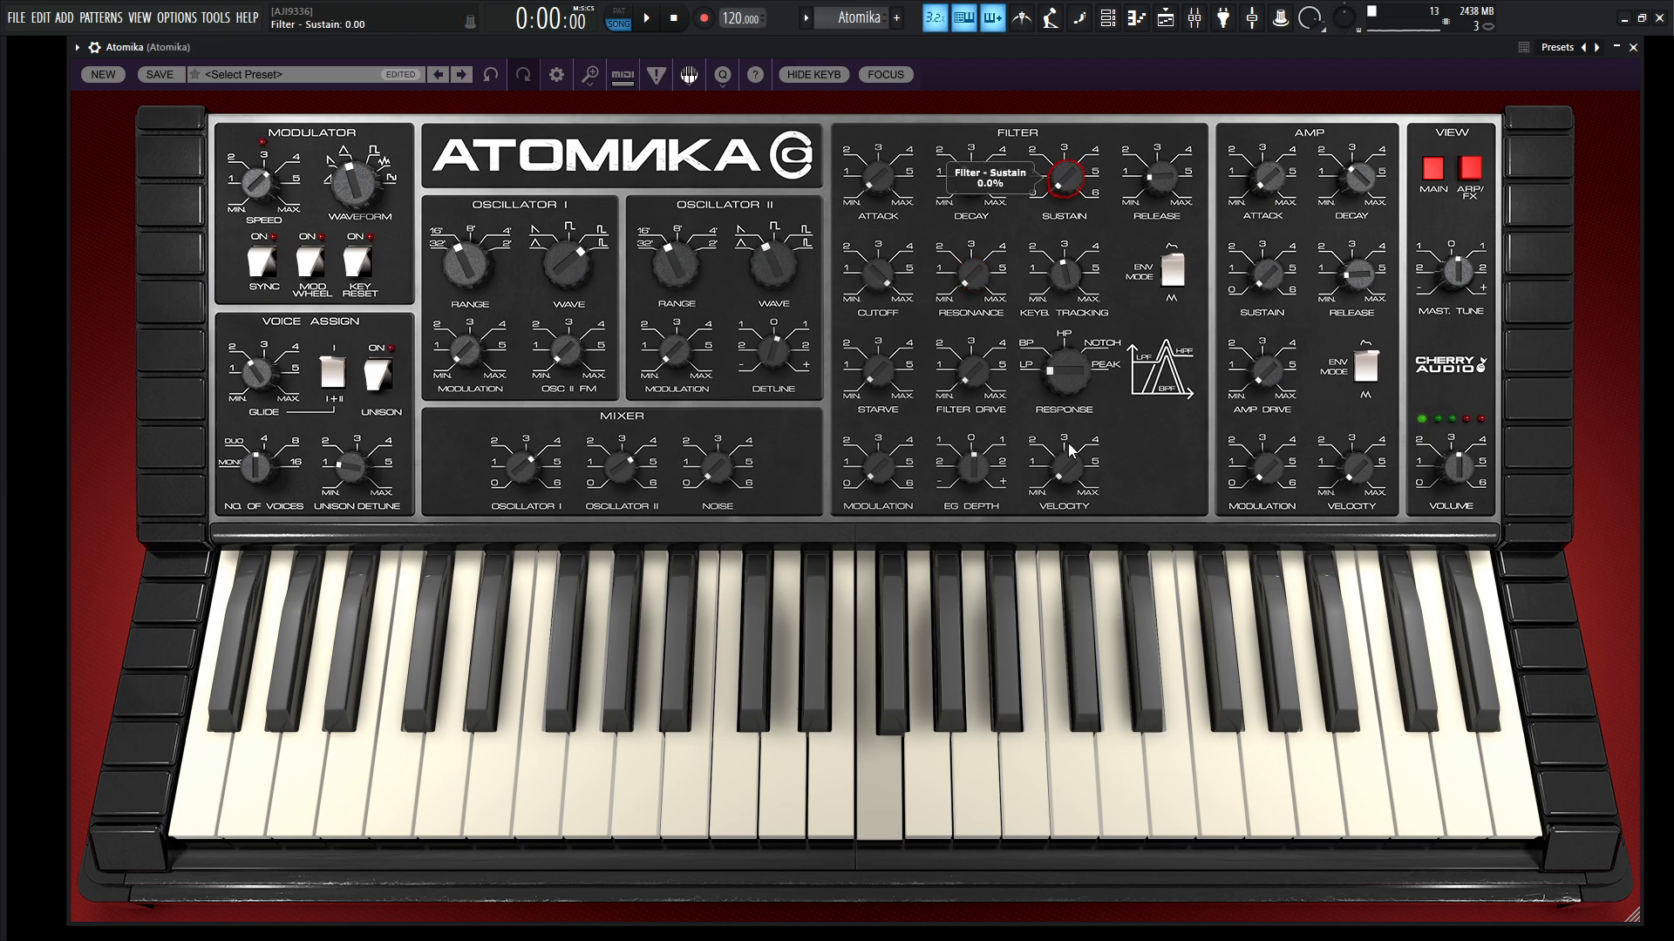
left_click_drag(993, 170, 980, 200)
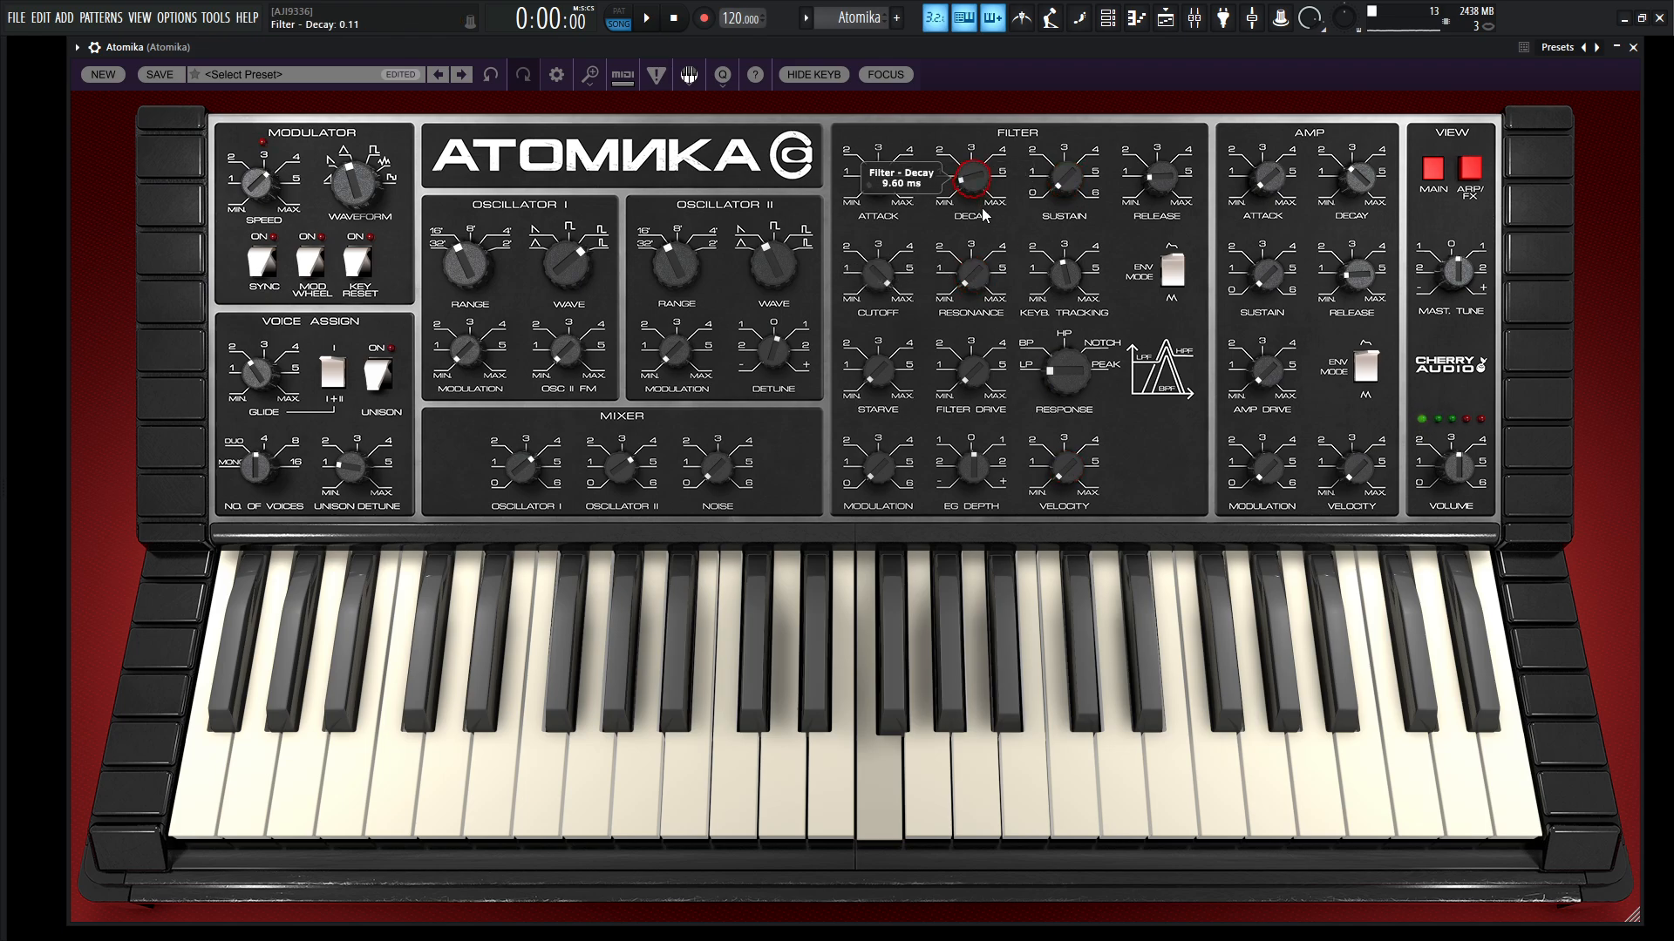
left_click_drag(1359, 176, 1353, 178)
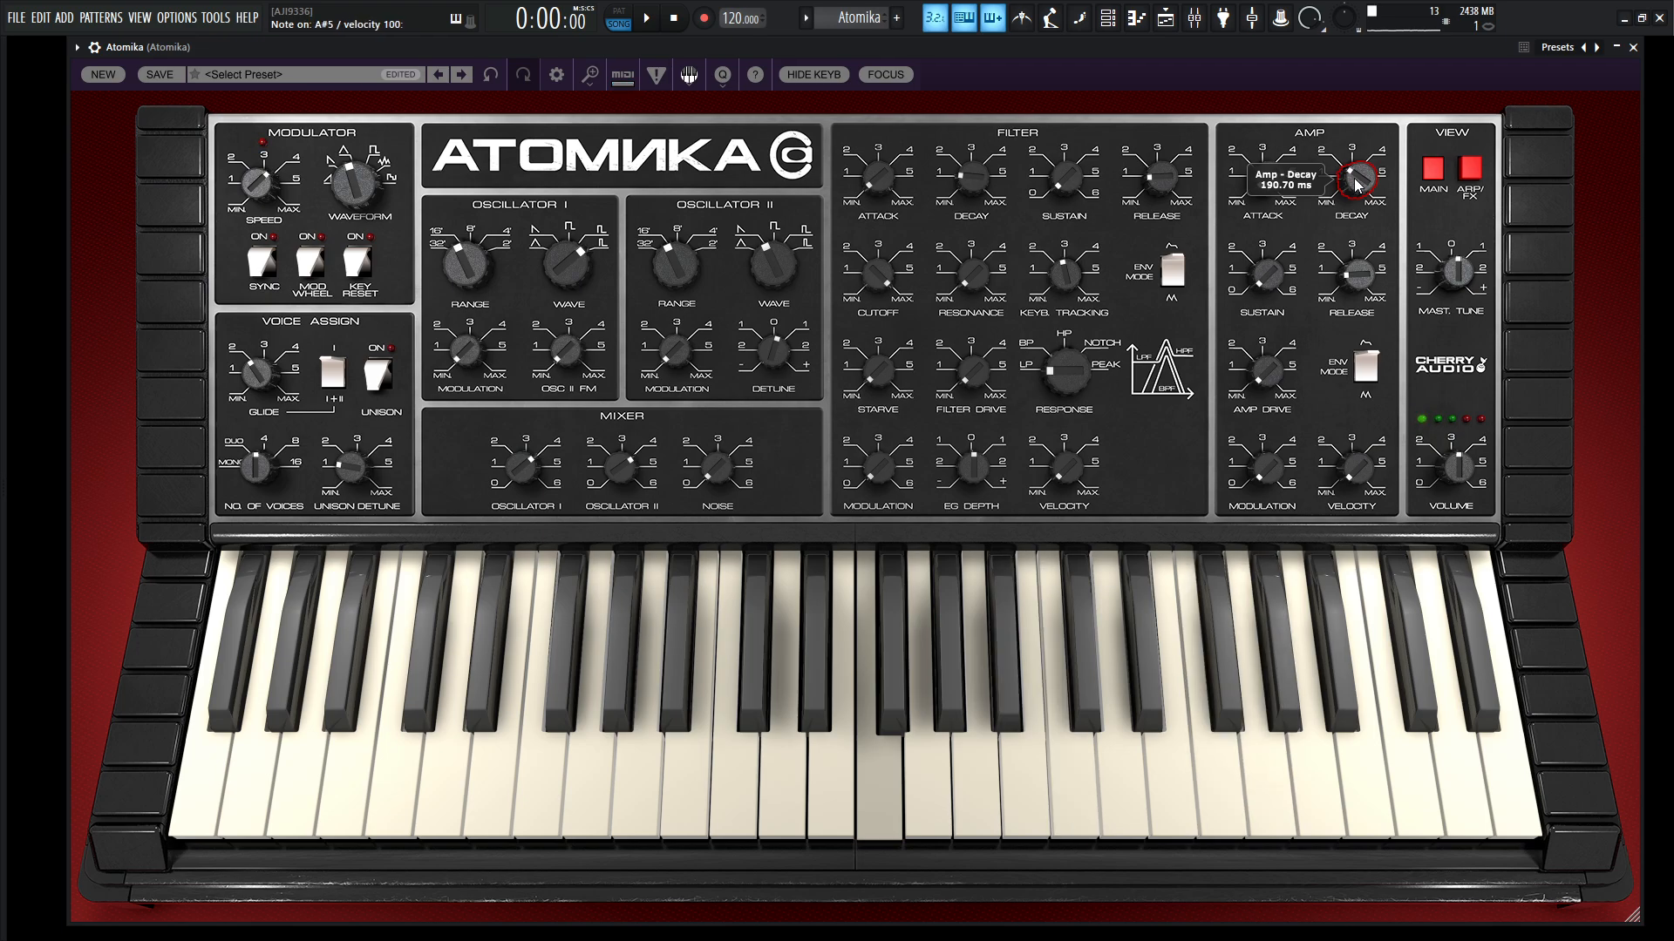
Raise the Oscillator II detune, and increase the filter drive and amp drive.
left_click_drag(772, 357, 775, 344)
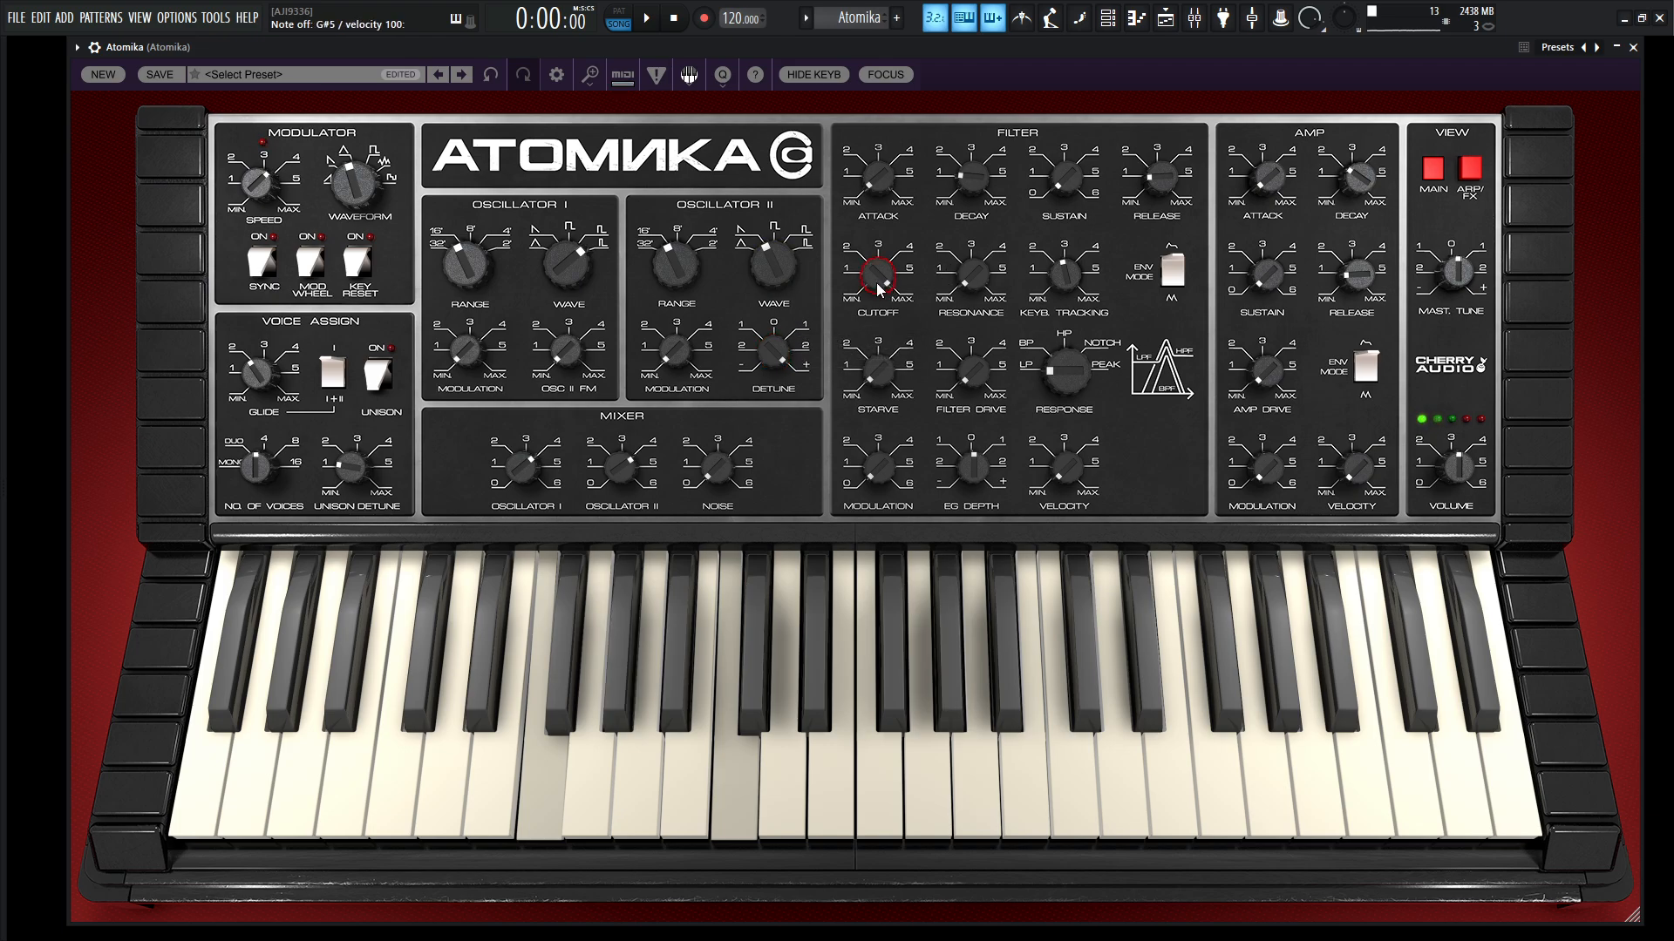
mouse_move(880, 290)
left_click_drag(973, 373, 974, 307)
left_click_drag(1263, 369, 1261, 346)
left_click_drag(968, 365, 970, 373)
Raise the filter's envelope generator depth and lower the cutoff, balancing the two against each other.
left_click_drag(973, 467, 976, 460)
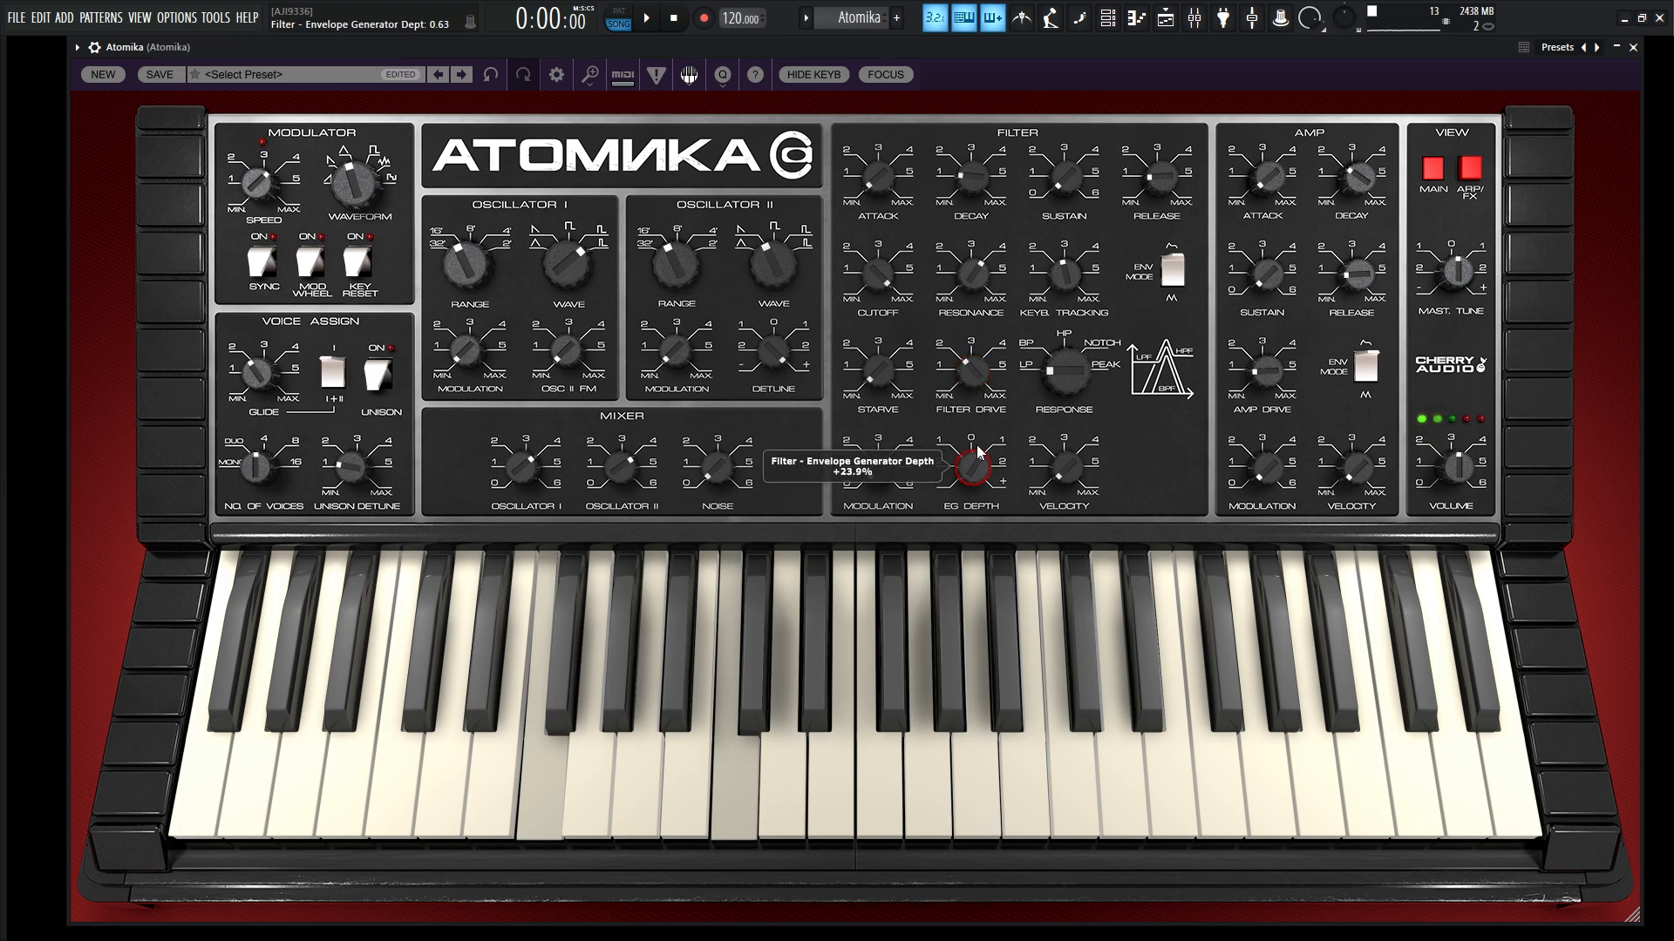
left_click_drag(878, 274, 894, 342)
left_click_drag(972, 469, 985, 454)
mouse_move(878, 273)
left_mouse_down()
mouse_move(891, 336)
mouse_move(881, 259)
left_mouse_up()
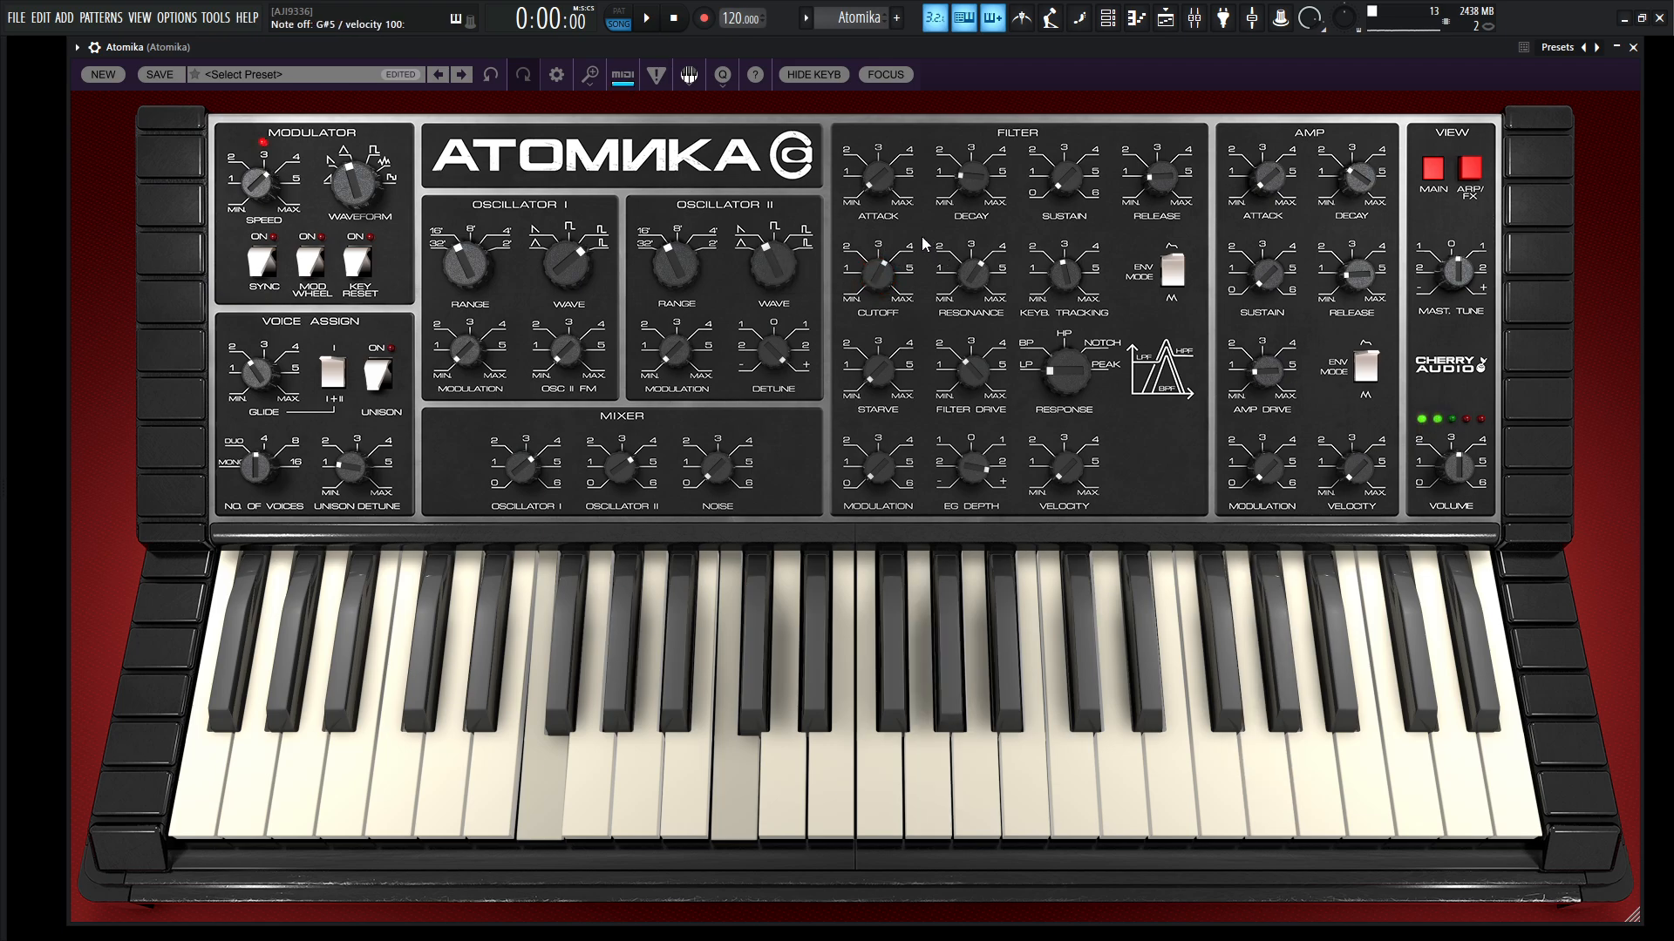
Add about 6% noise in the mixer and adjust the amp modulation.
mouse_move(717, 468)
left_mouse_down()
mouse_move(724, 404)
mouse_move(728, 475)
left_mouse_up()
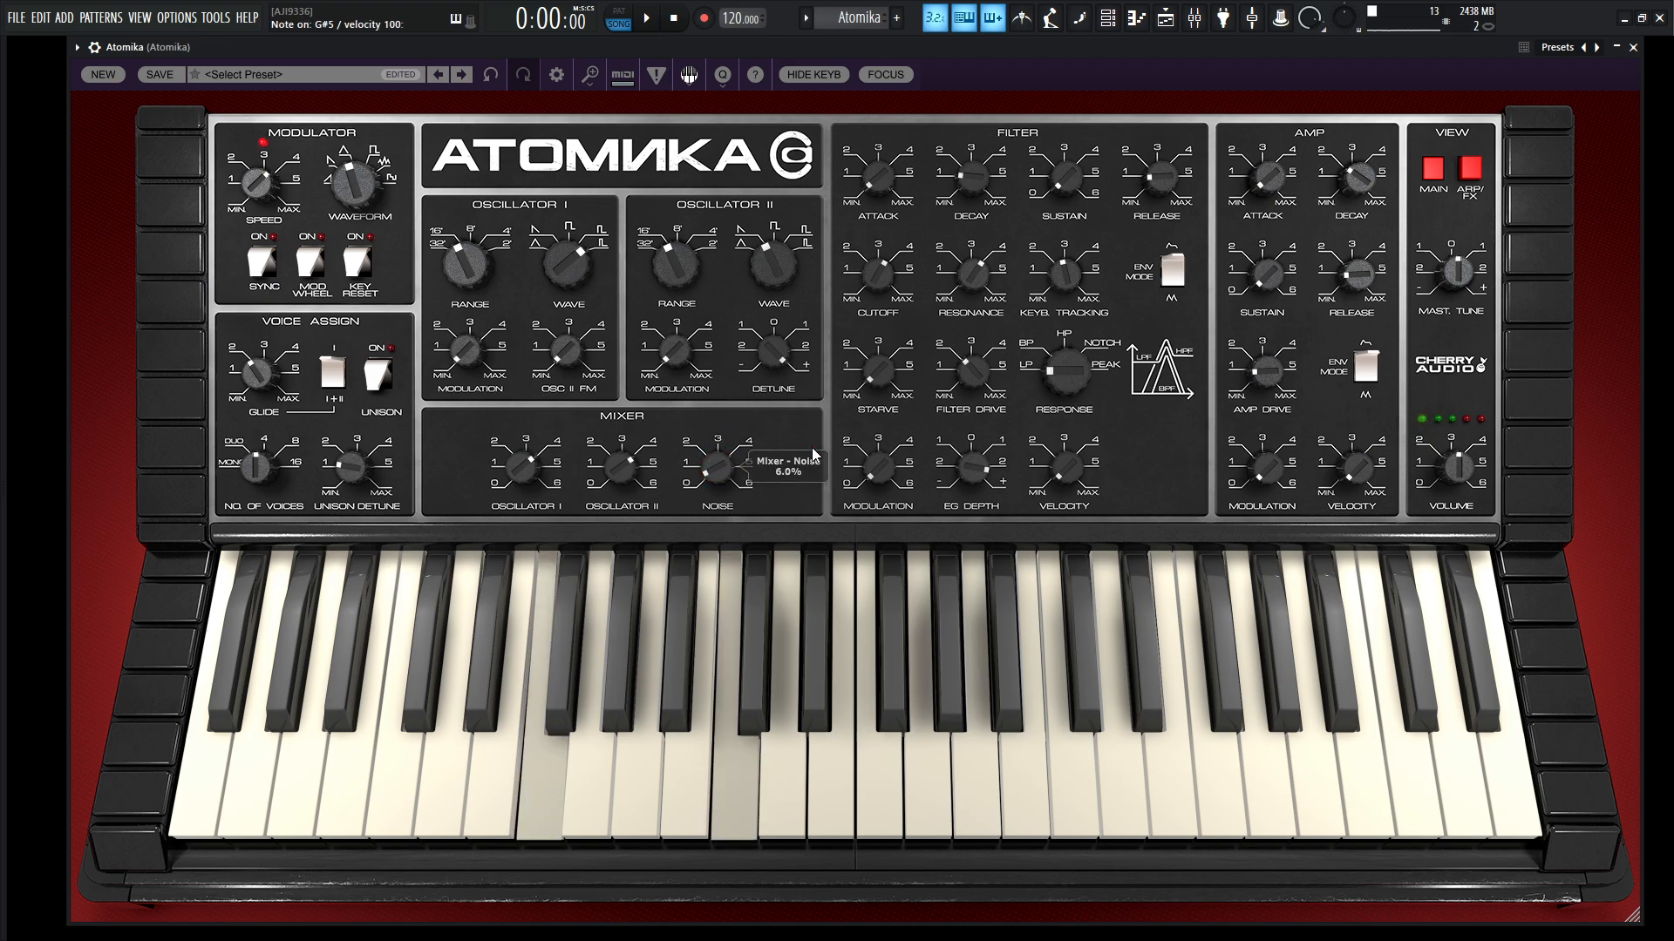
mouse_move(1265, 468)
left_mouse_down()
mouse_move(1263, 349)
mouse_move(1263, 483)
left_mouse_up()
Try the 12-stage phasor, turn it off and enable the chorus instead.
left_click(1470, 169)
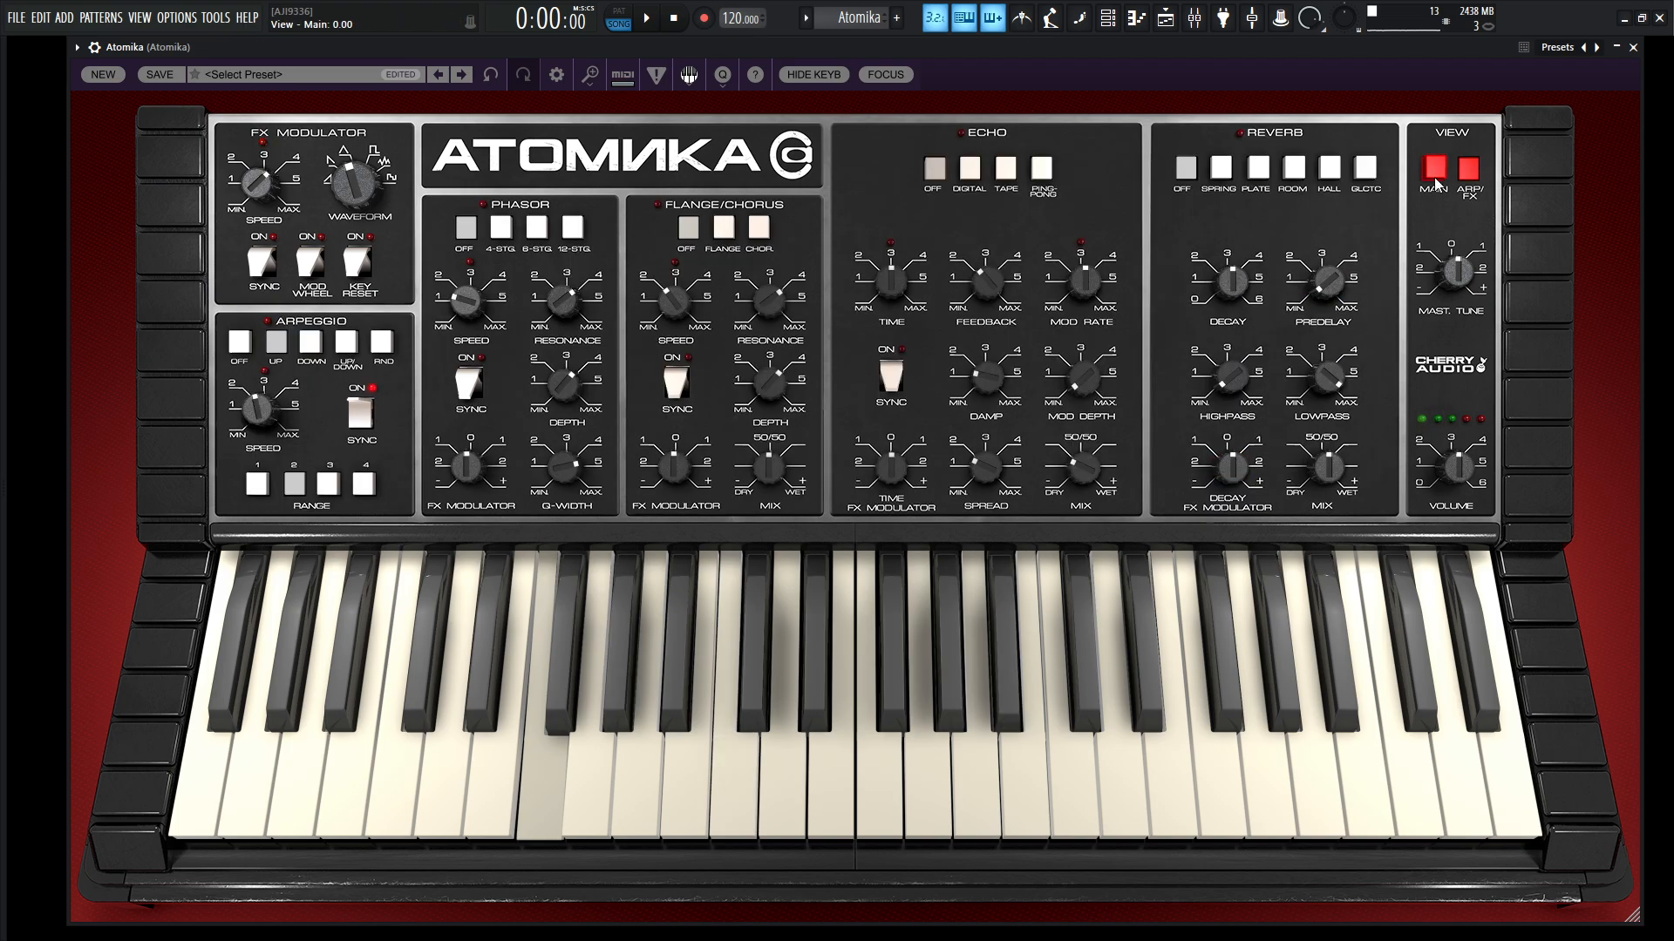
left_click(575, 229)
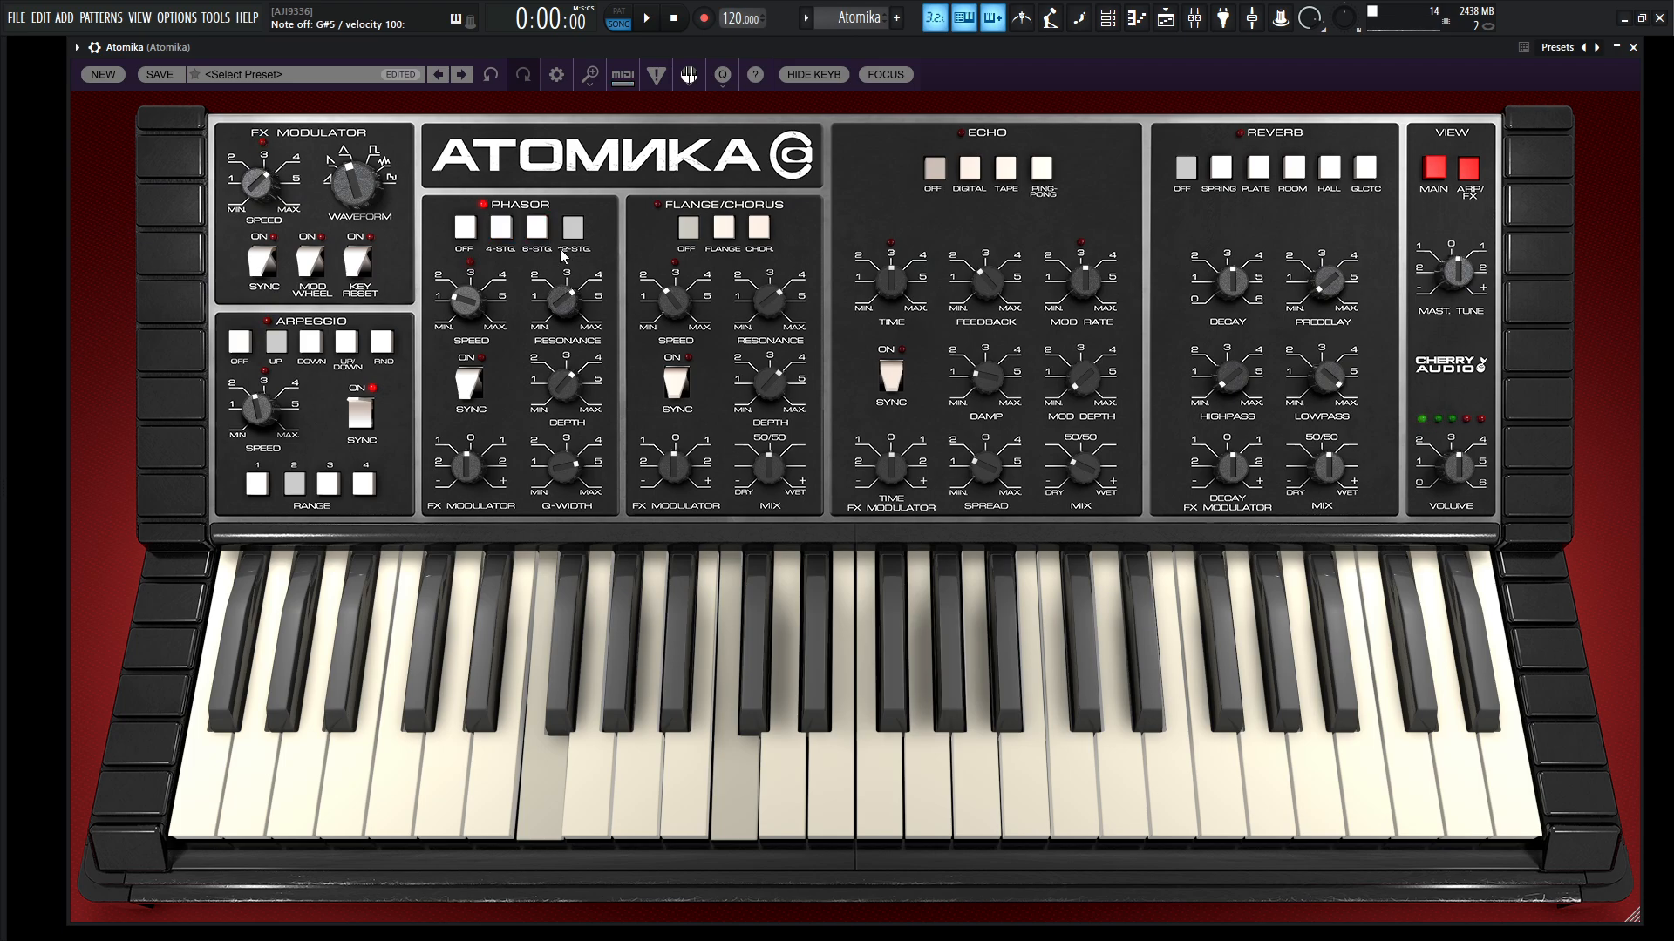
left_click(466, 228)
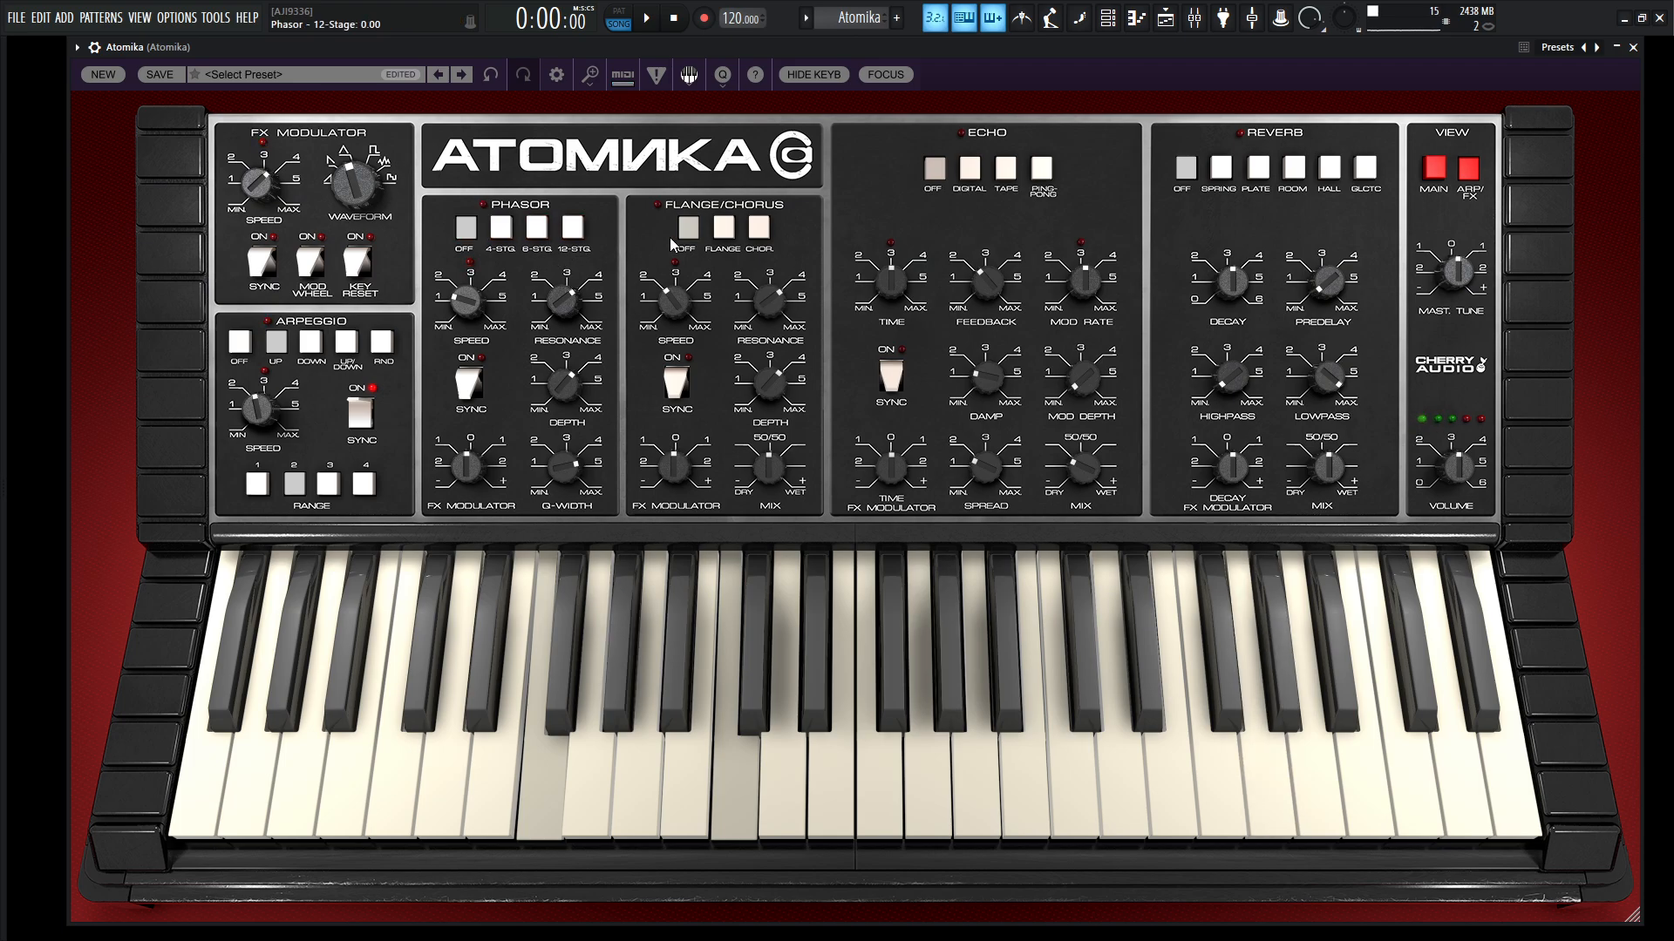
left_click(757, 229)
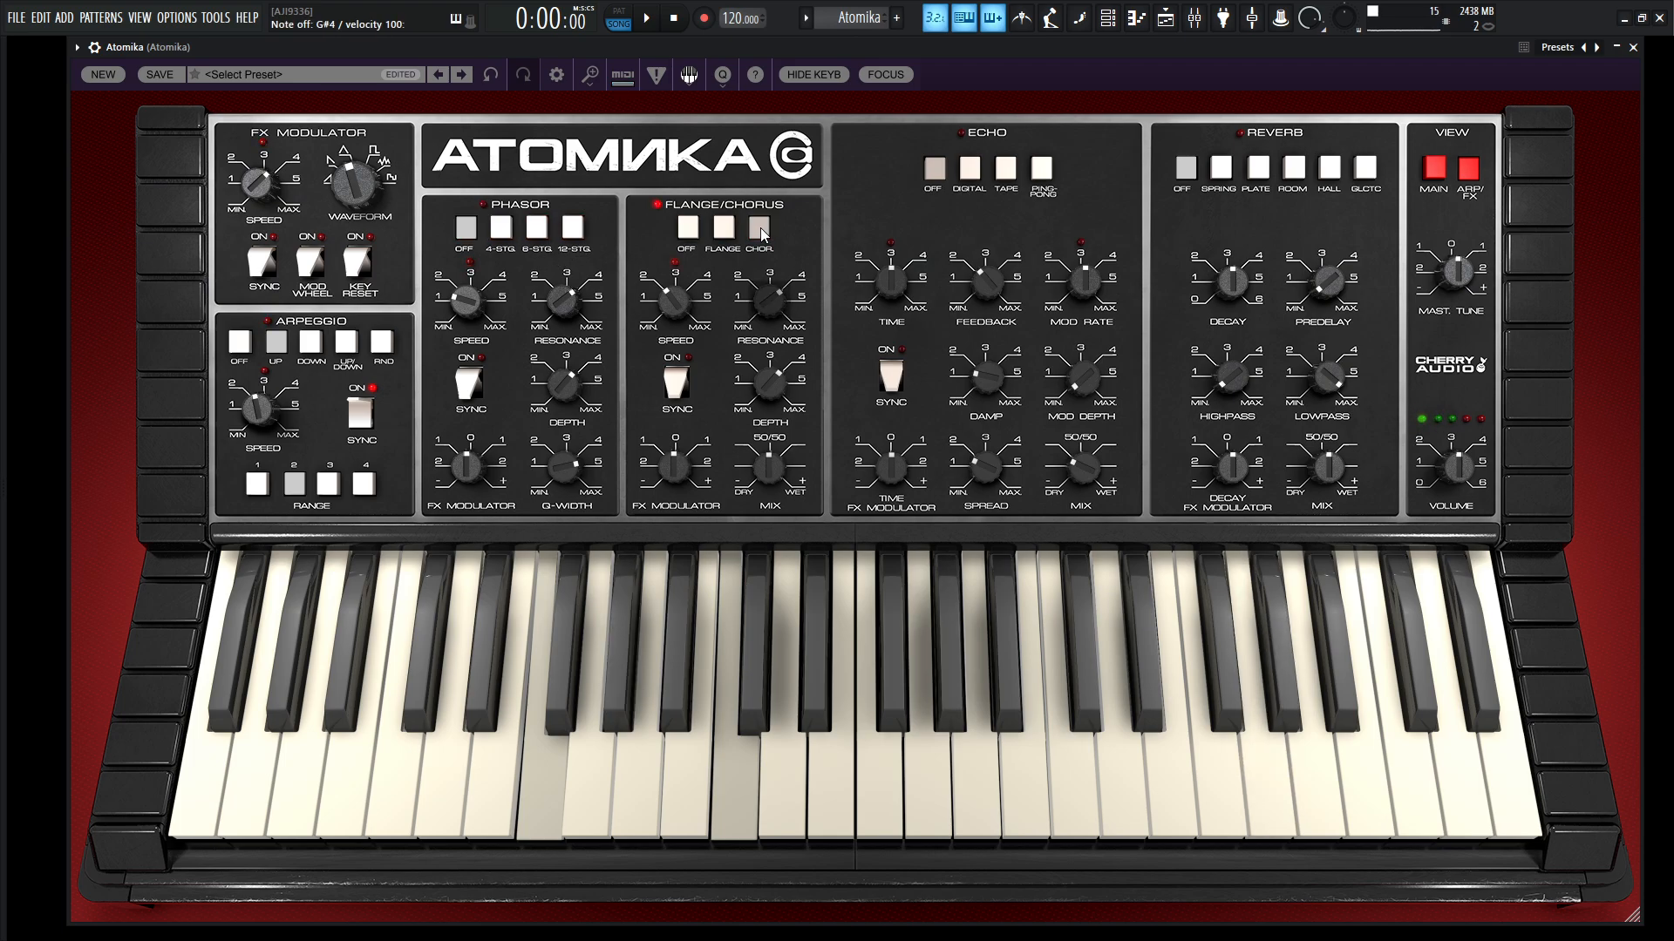
Turn on the echo in Tape mode and sync it to the tempo.
left_click(969, 168)
left_click(1006, 170)
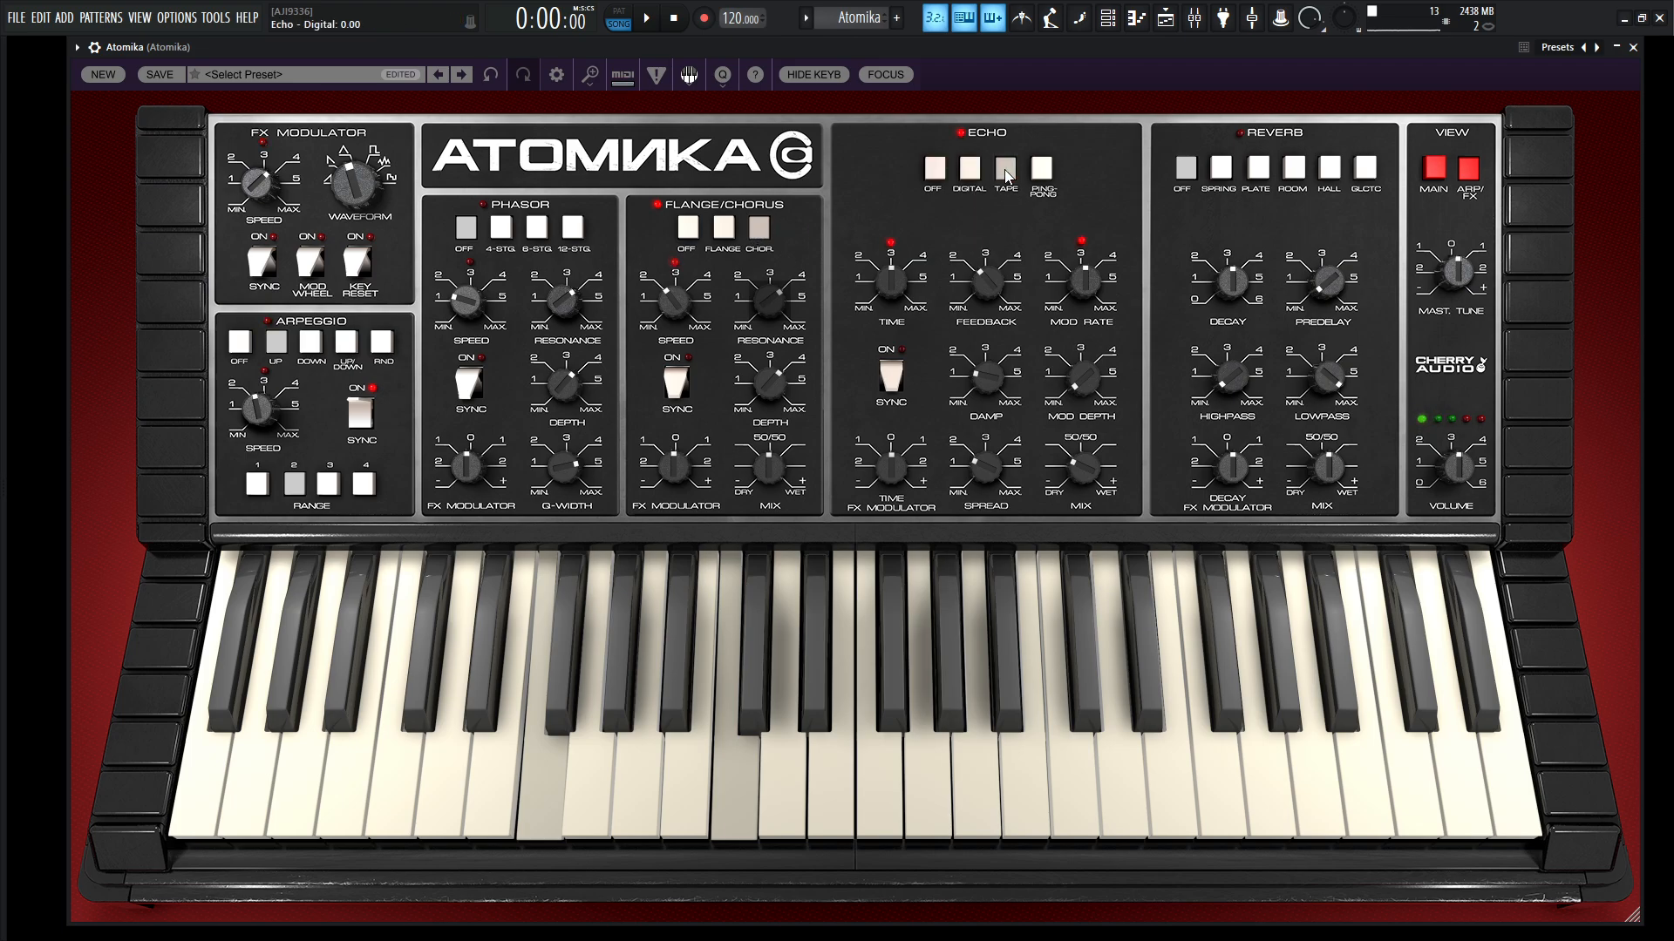
left_click(898, 380)
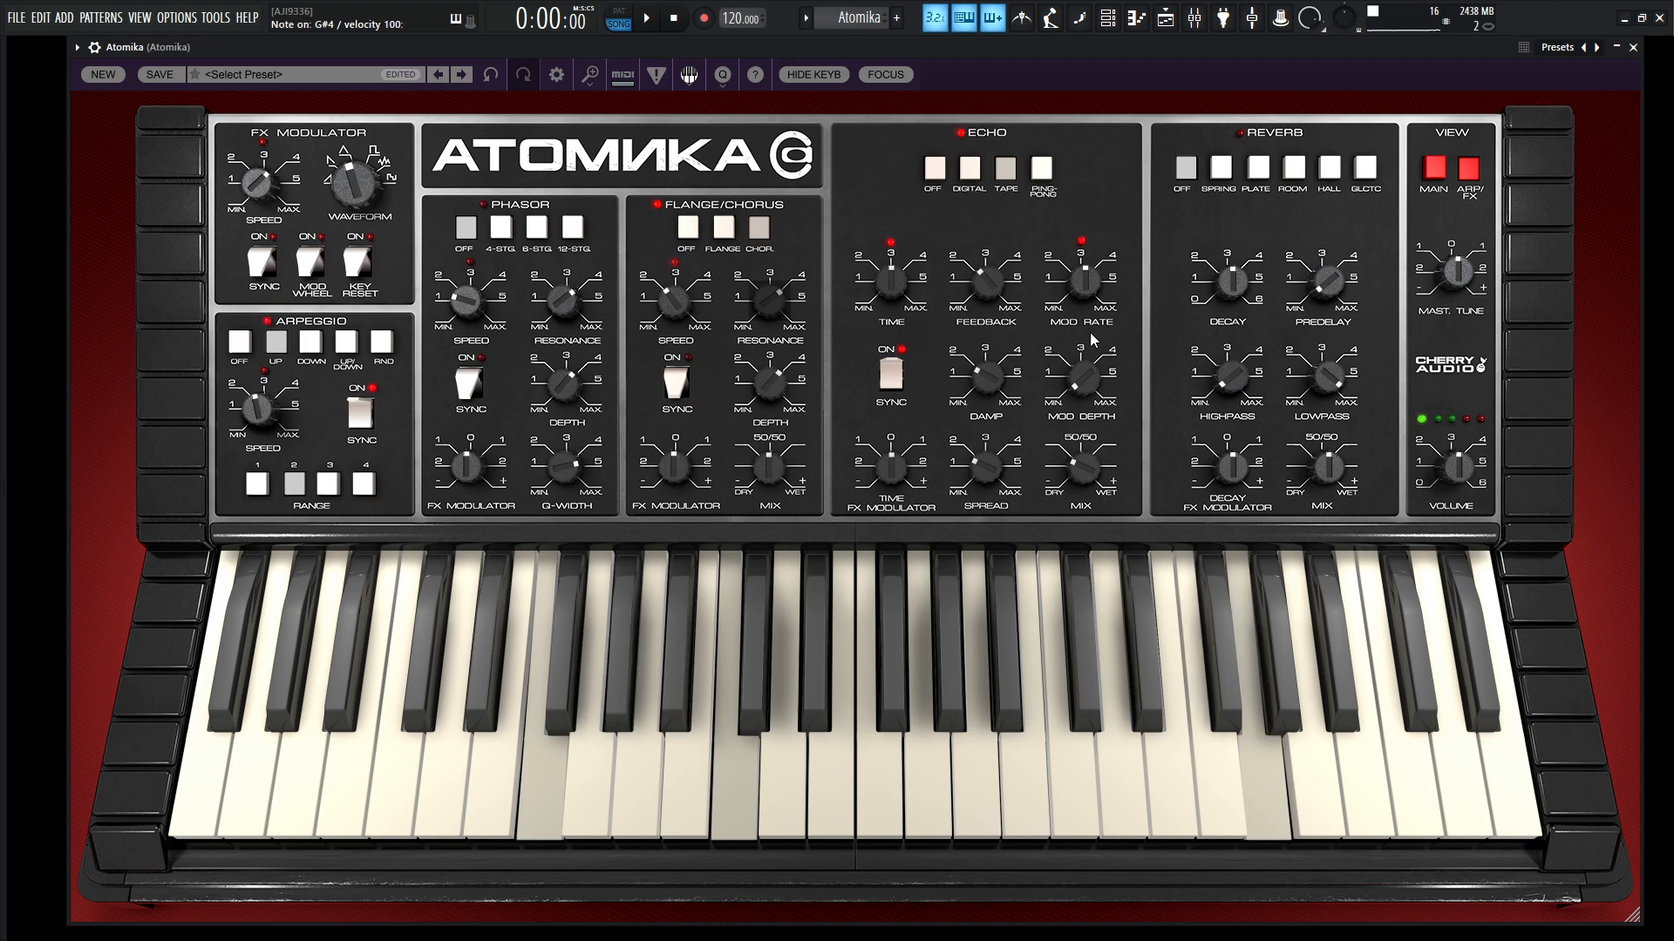
Enable the Plate reverb and lower its mix.
left_click(1263, 174)
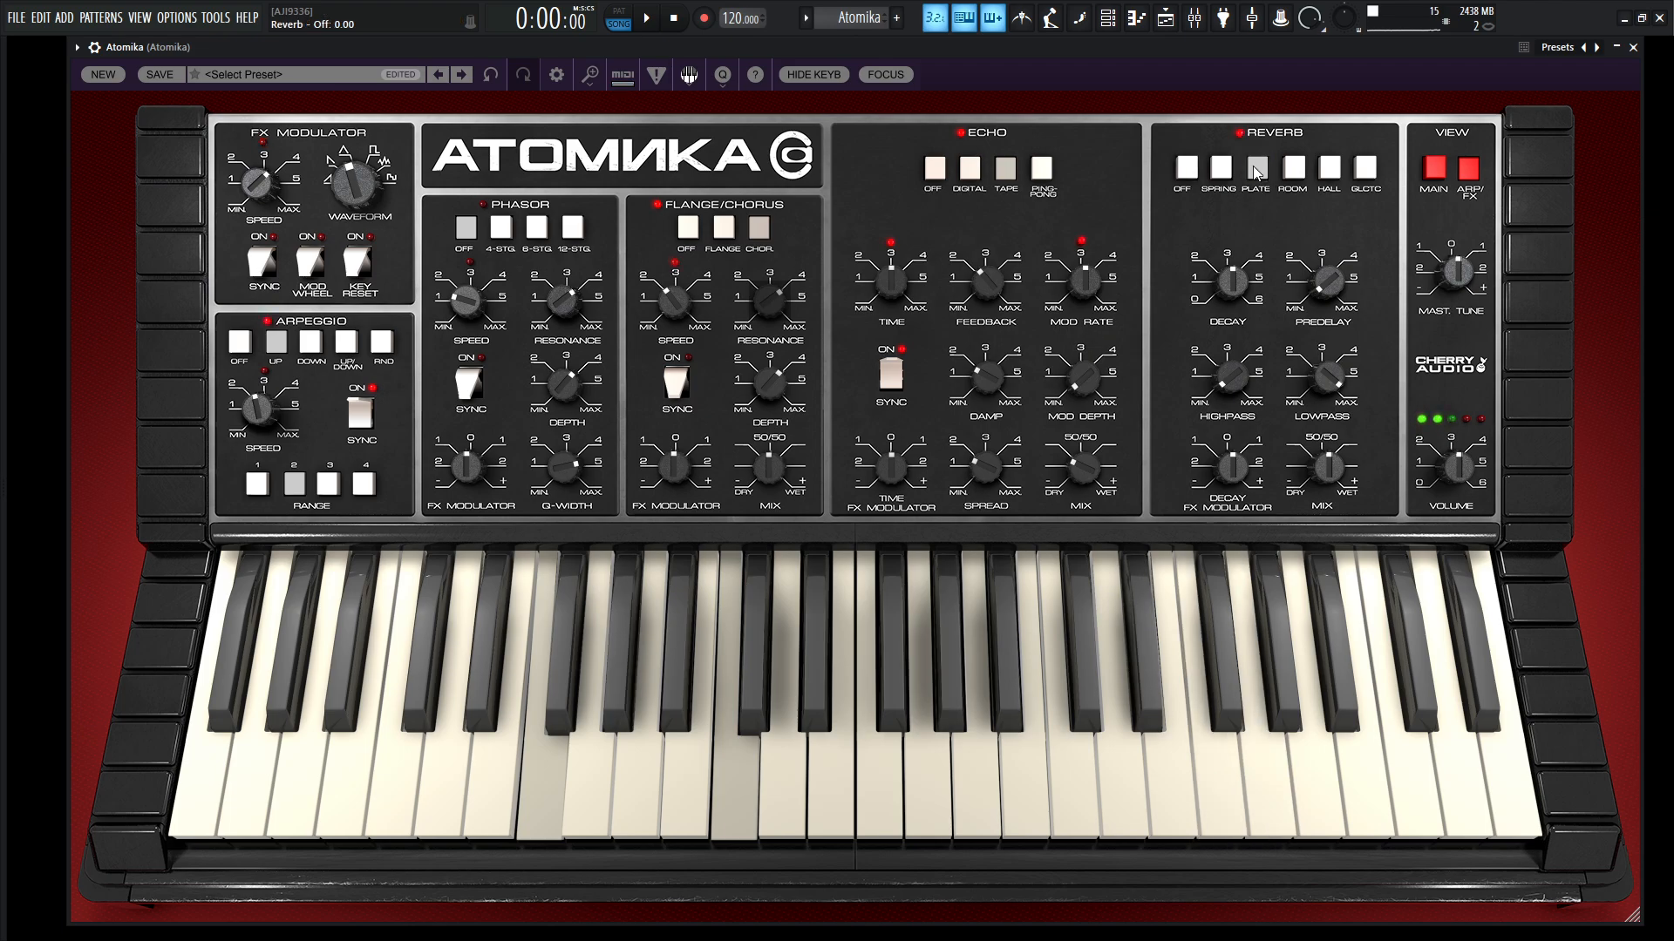
left_click_drag(1317, 475, 1329, 523)
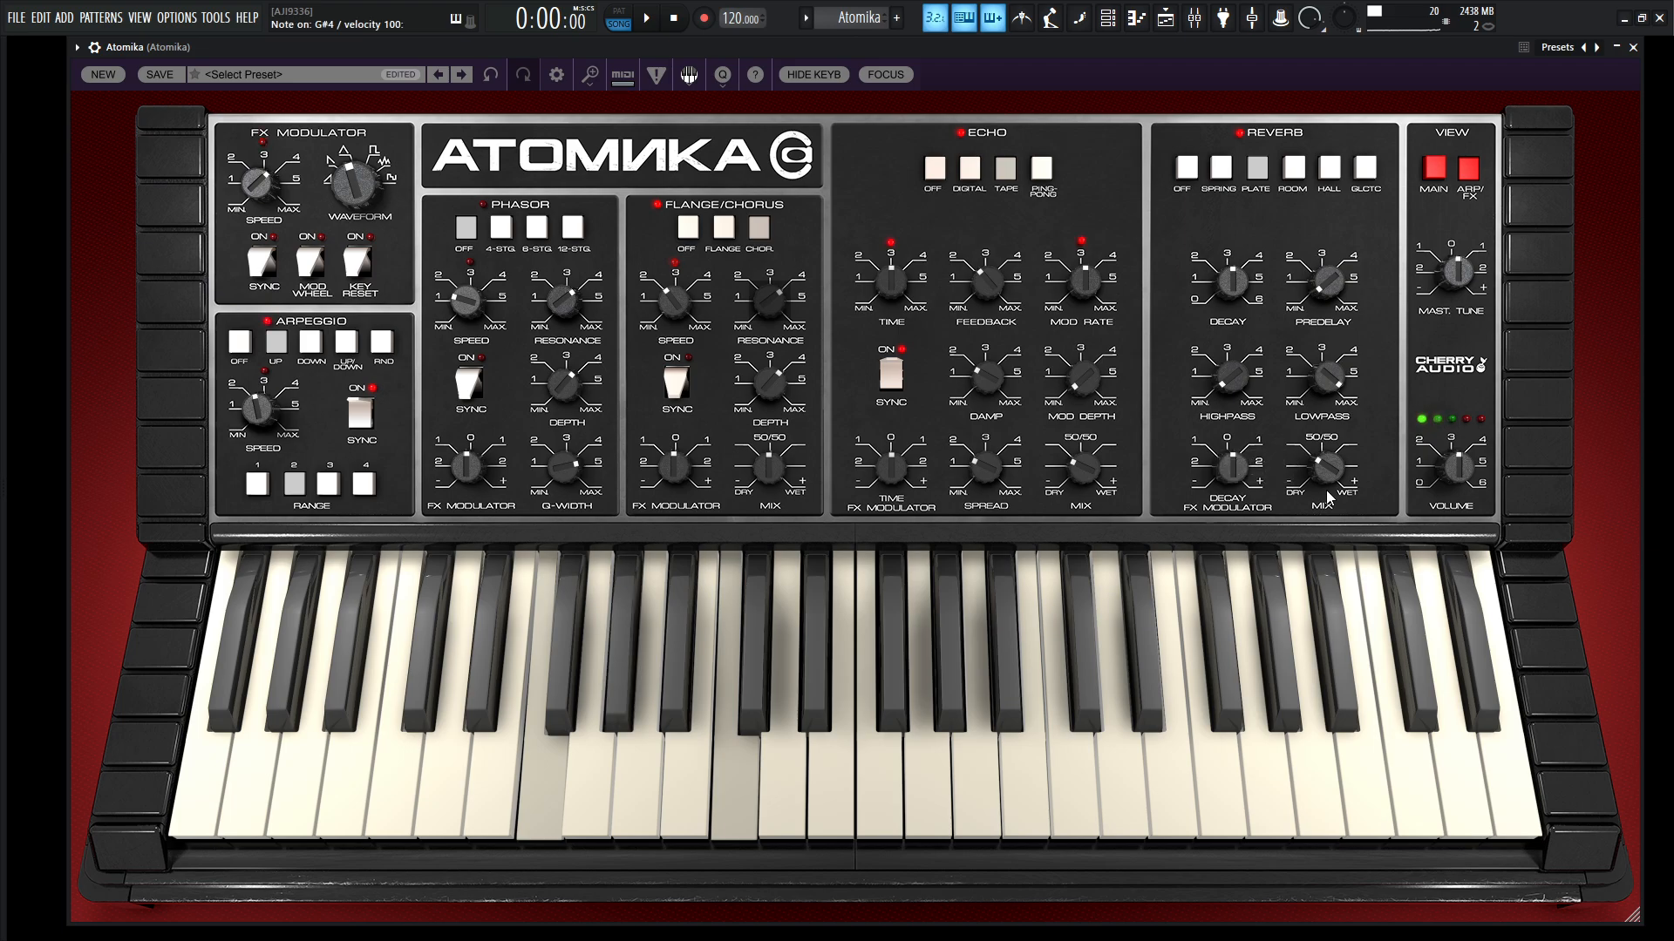
Adjust the reverb predelay and fine-tune the filter's cutoff, decay and resonance, with resonance at about 27%.
left_click_drag(1340, 294, 1339, 279)
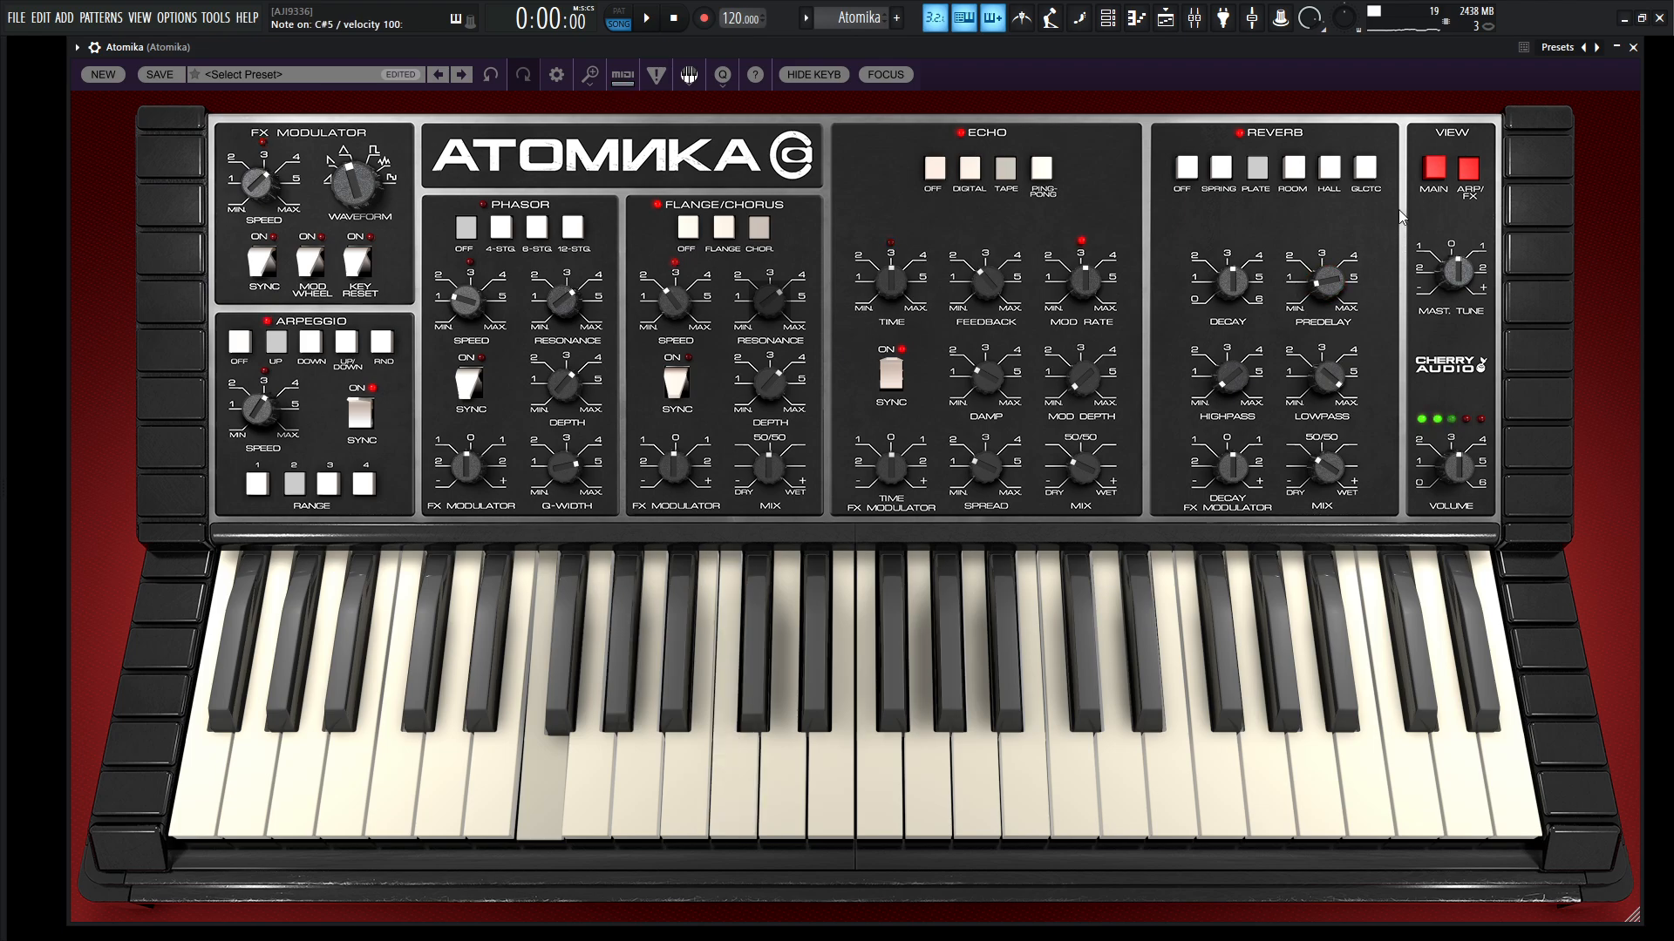
left_click(1434, 169)
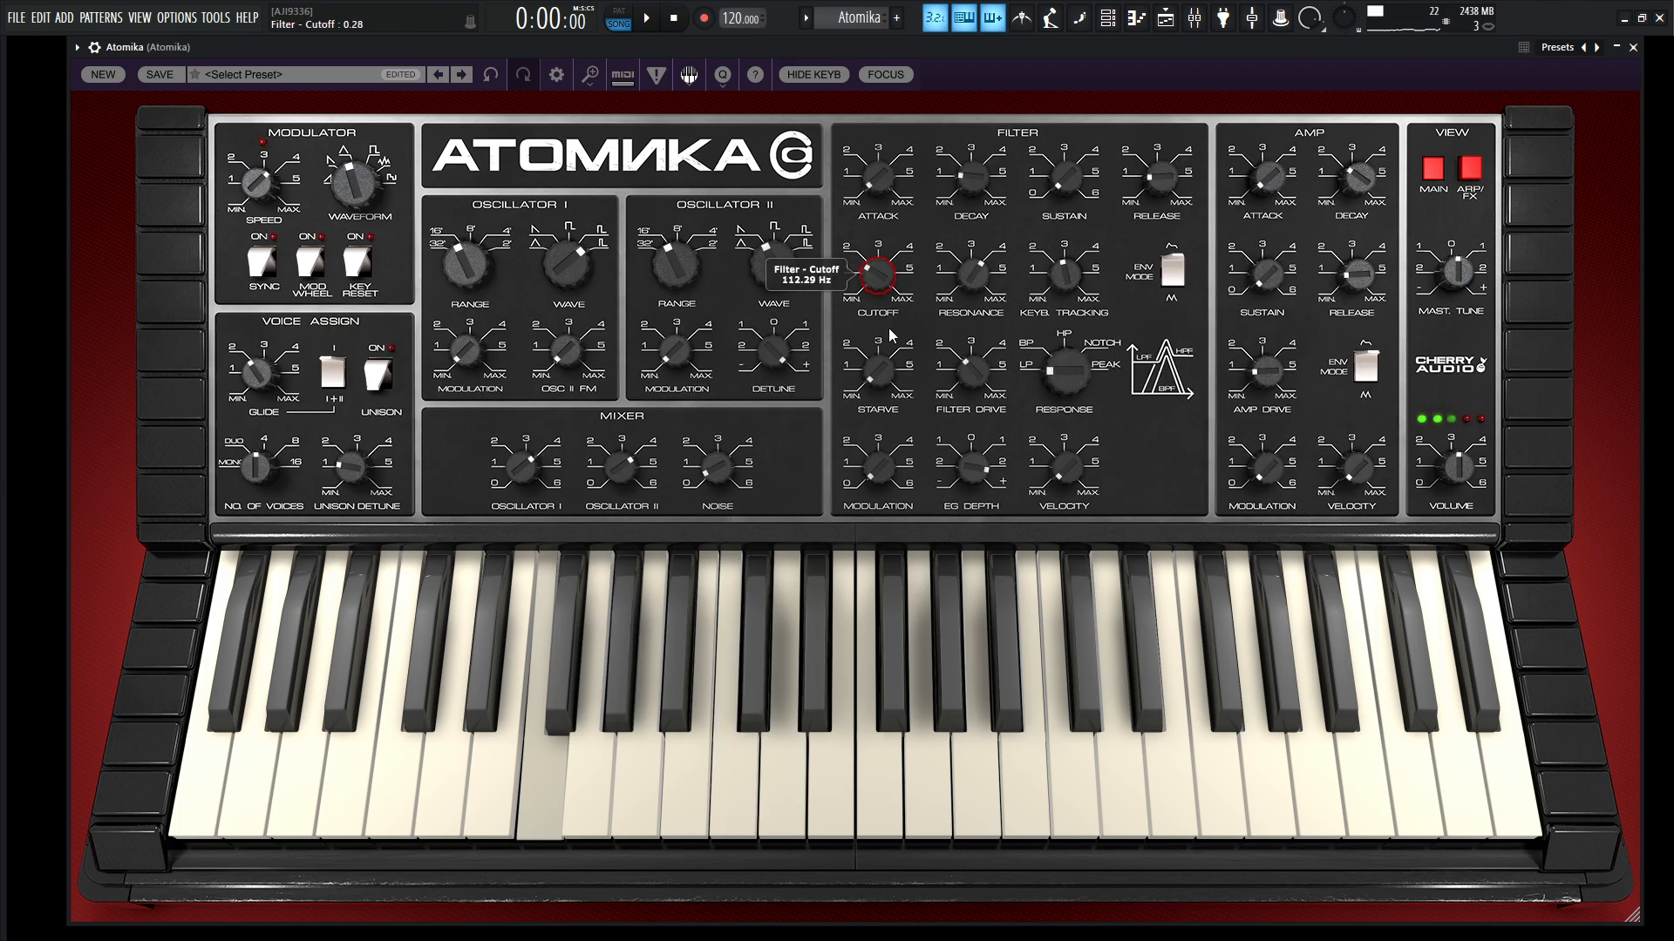
left_click_drag(972, 275, 994, 543)
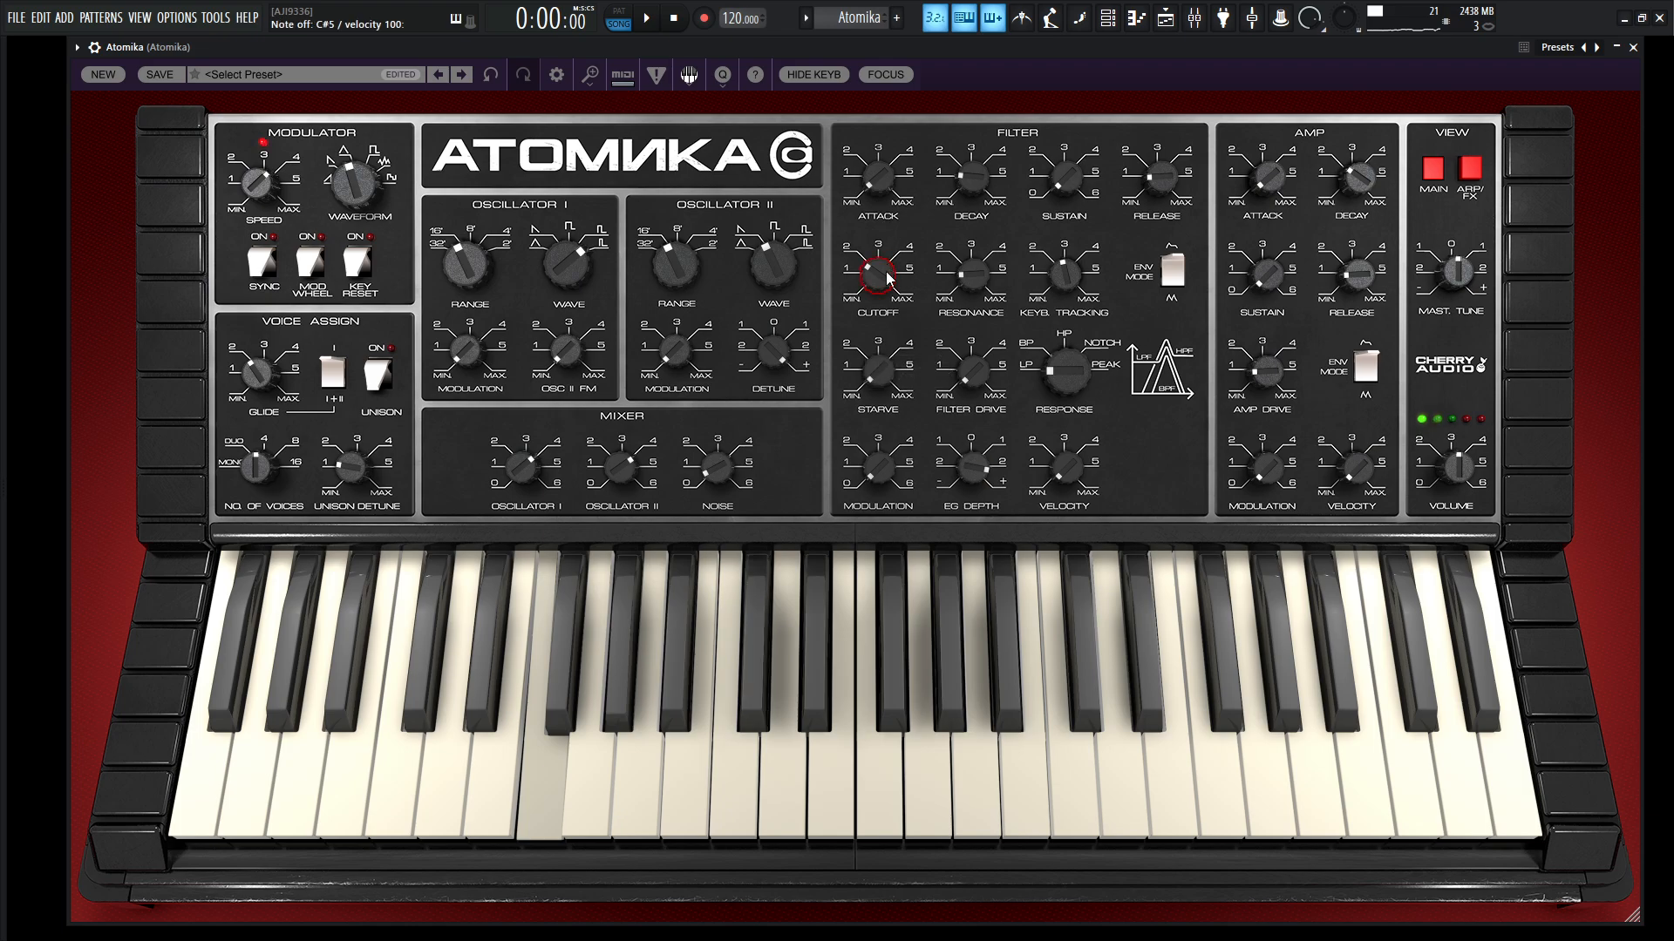
left_click_drag(886, 272, 884, 279)
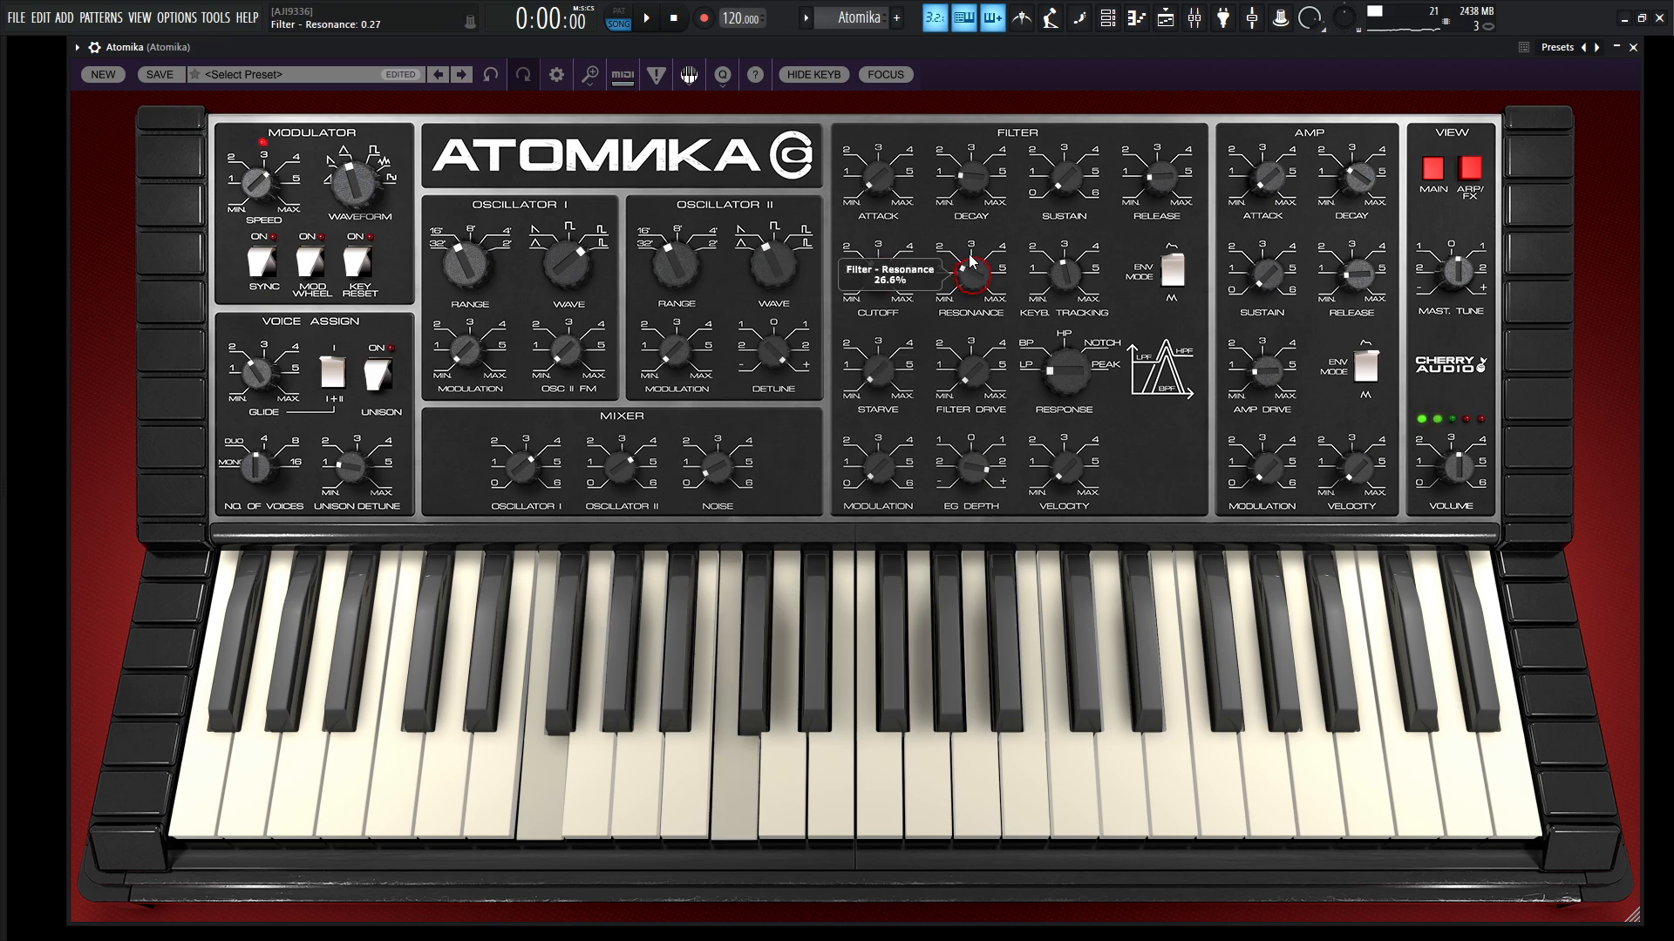
left_click_drag(971, 178, 970, 175)
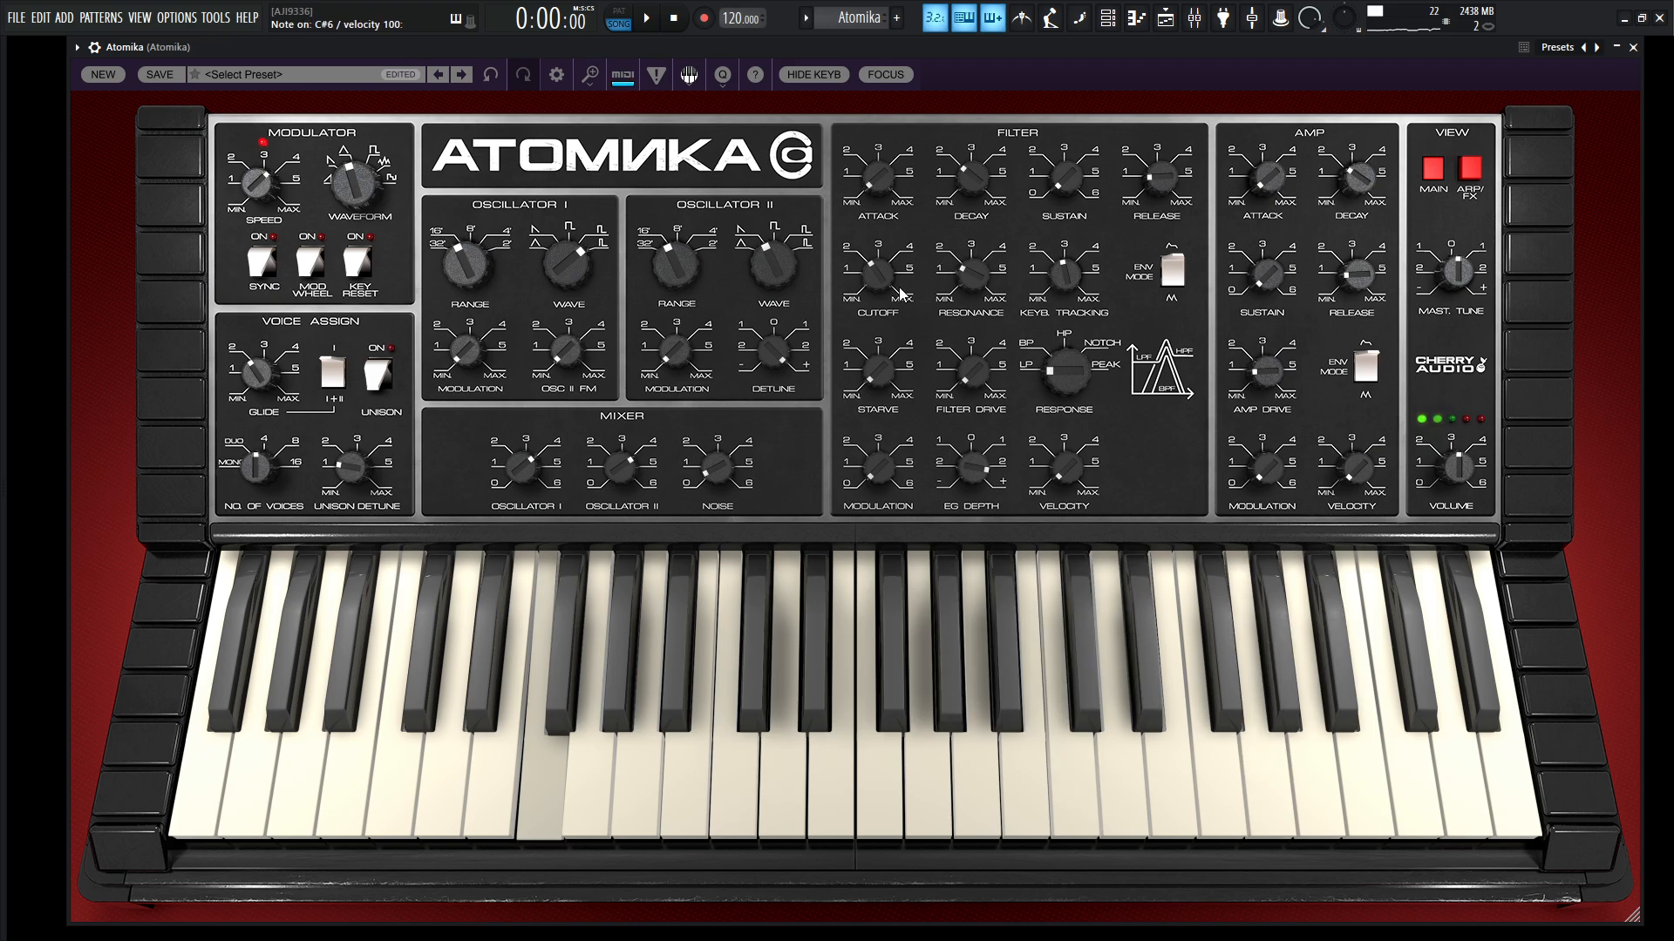
Lower the noise level in the mixer and try a different Oscillator II wave.
left_click_drag(715, 471, 720, 493)
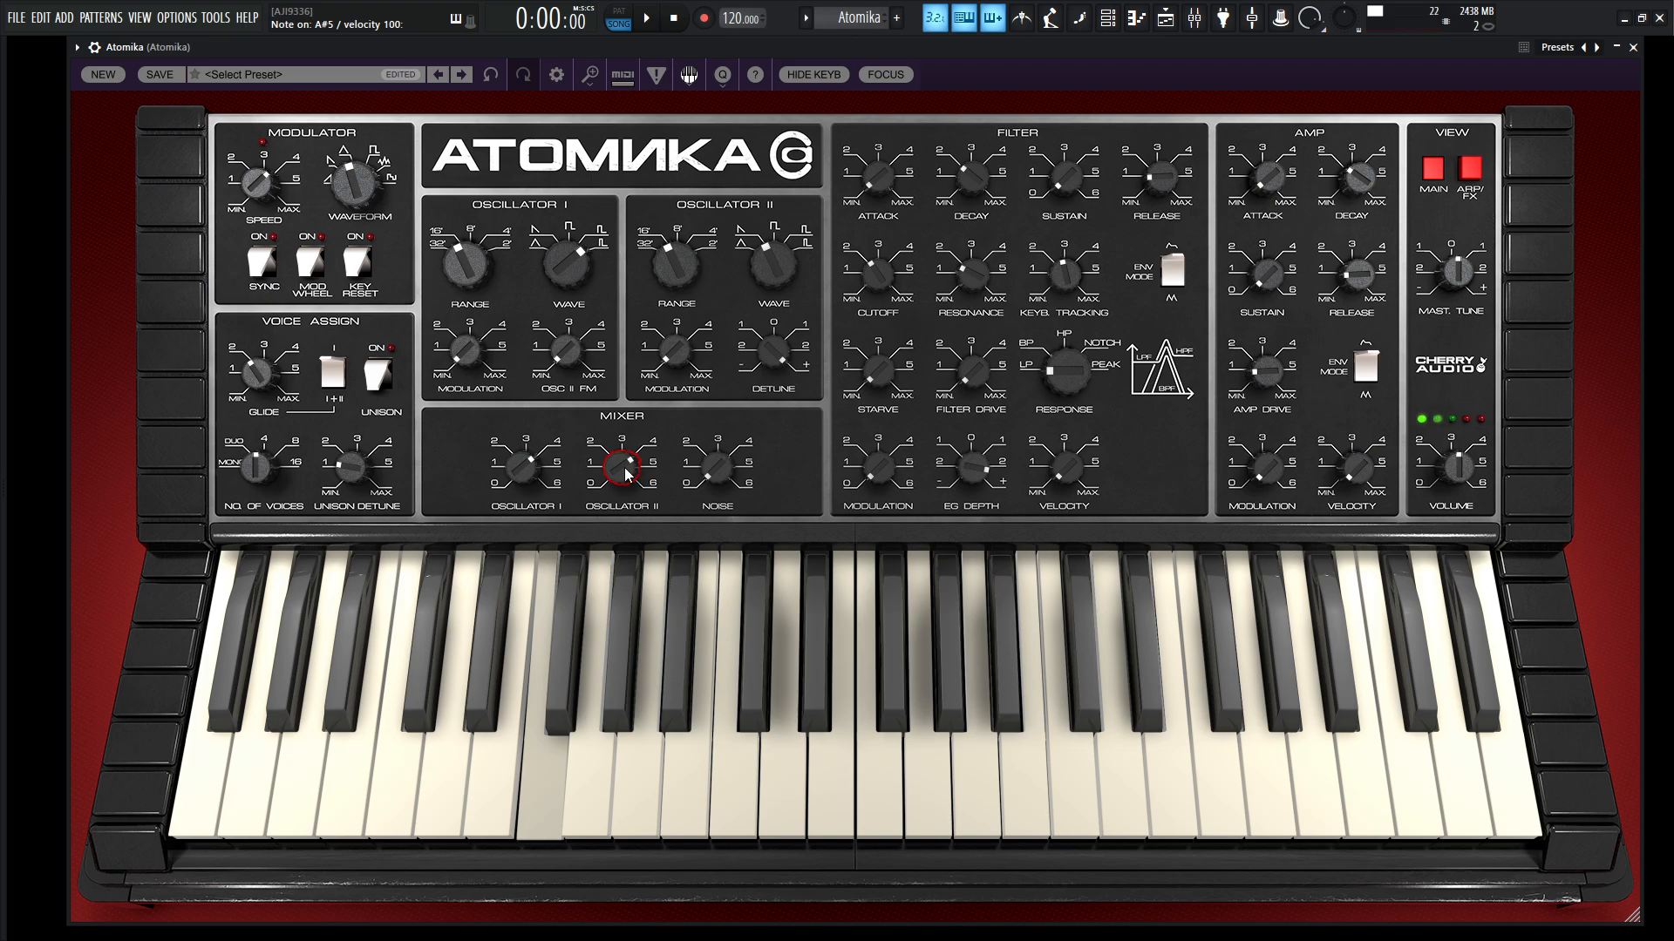
left_click_drag(780, 260, 782, 232)
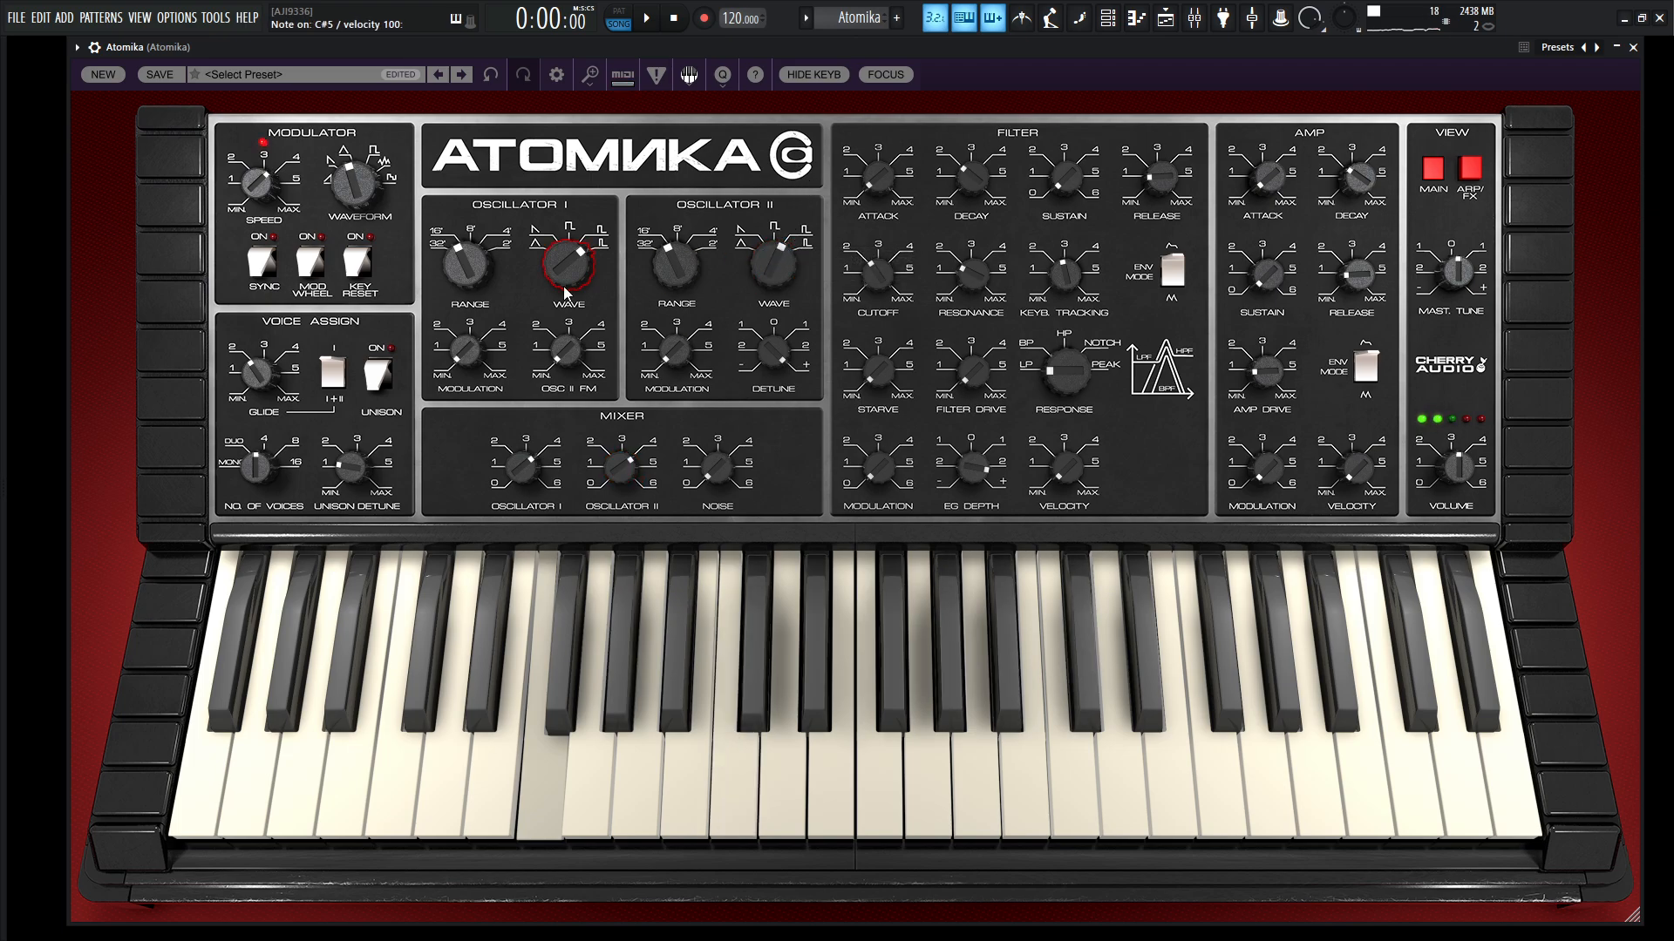
Turn off the reverb and switch the echo to Digital mode.
left_click(1470, 168)
left_click(1186, 167)
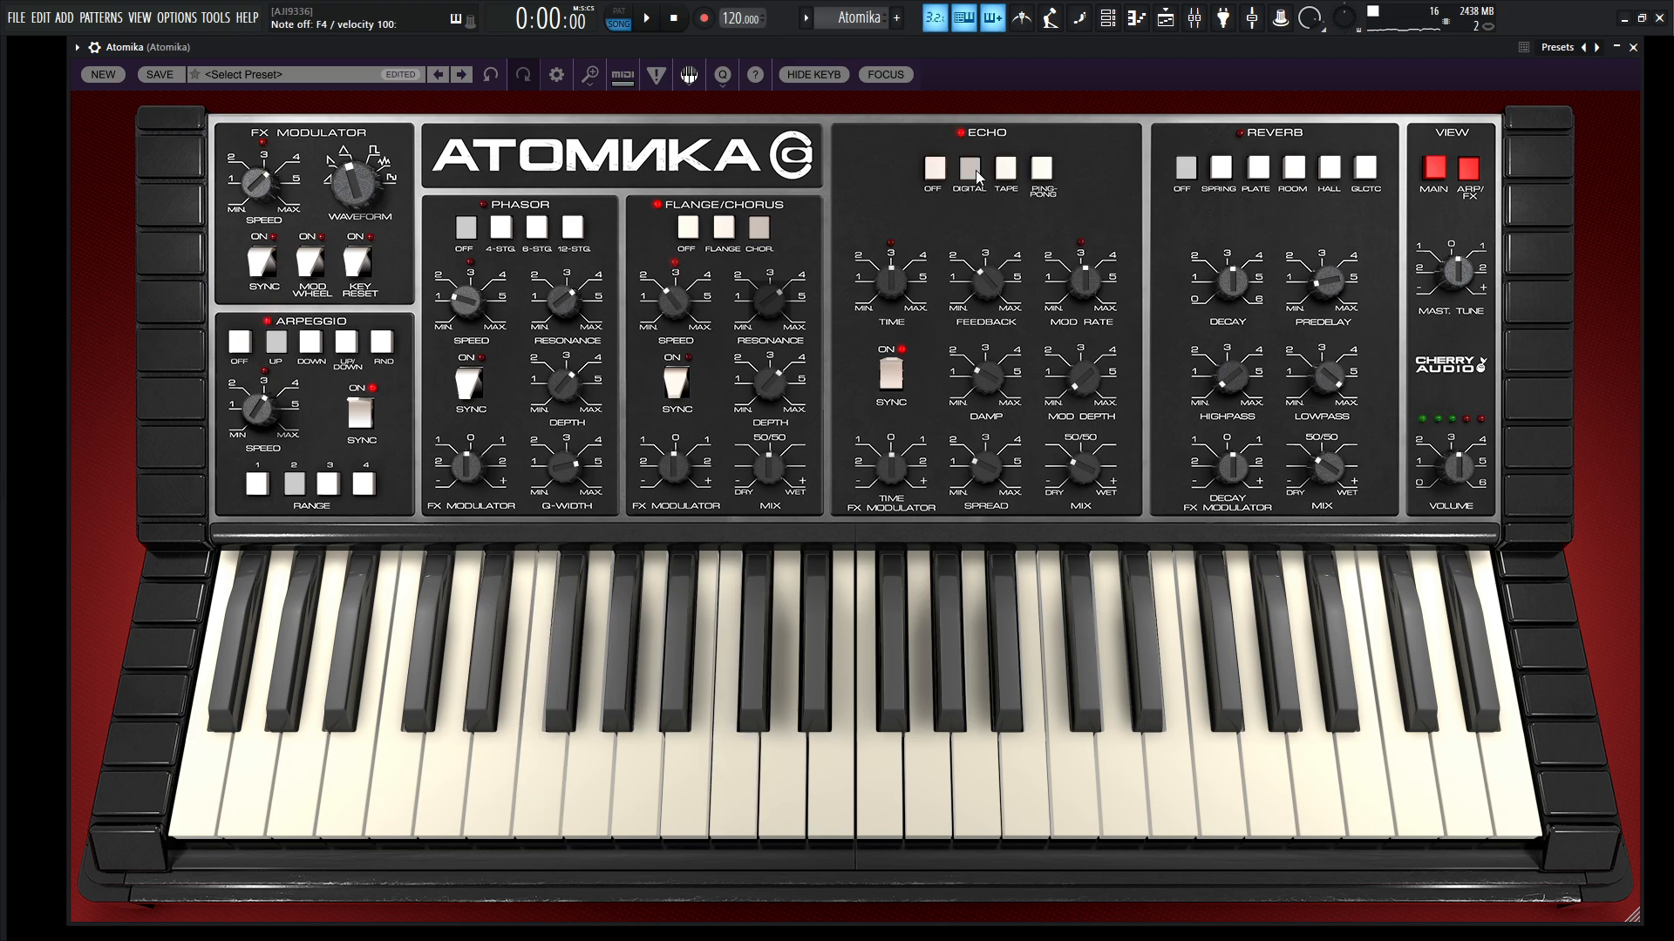
Try modulation on Oscillator II and Oscillator II FM on Oscillator I.
left_click(1433, 168)
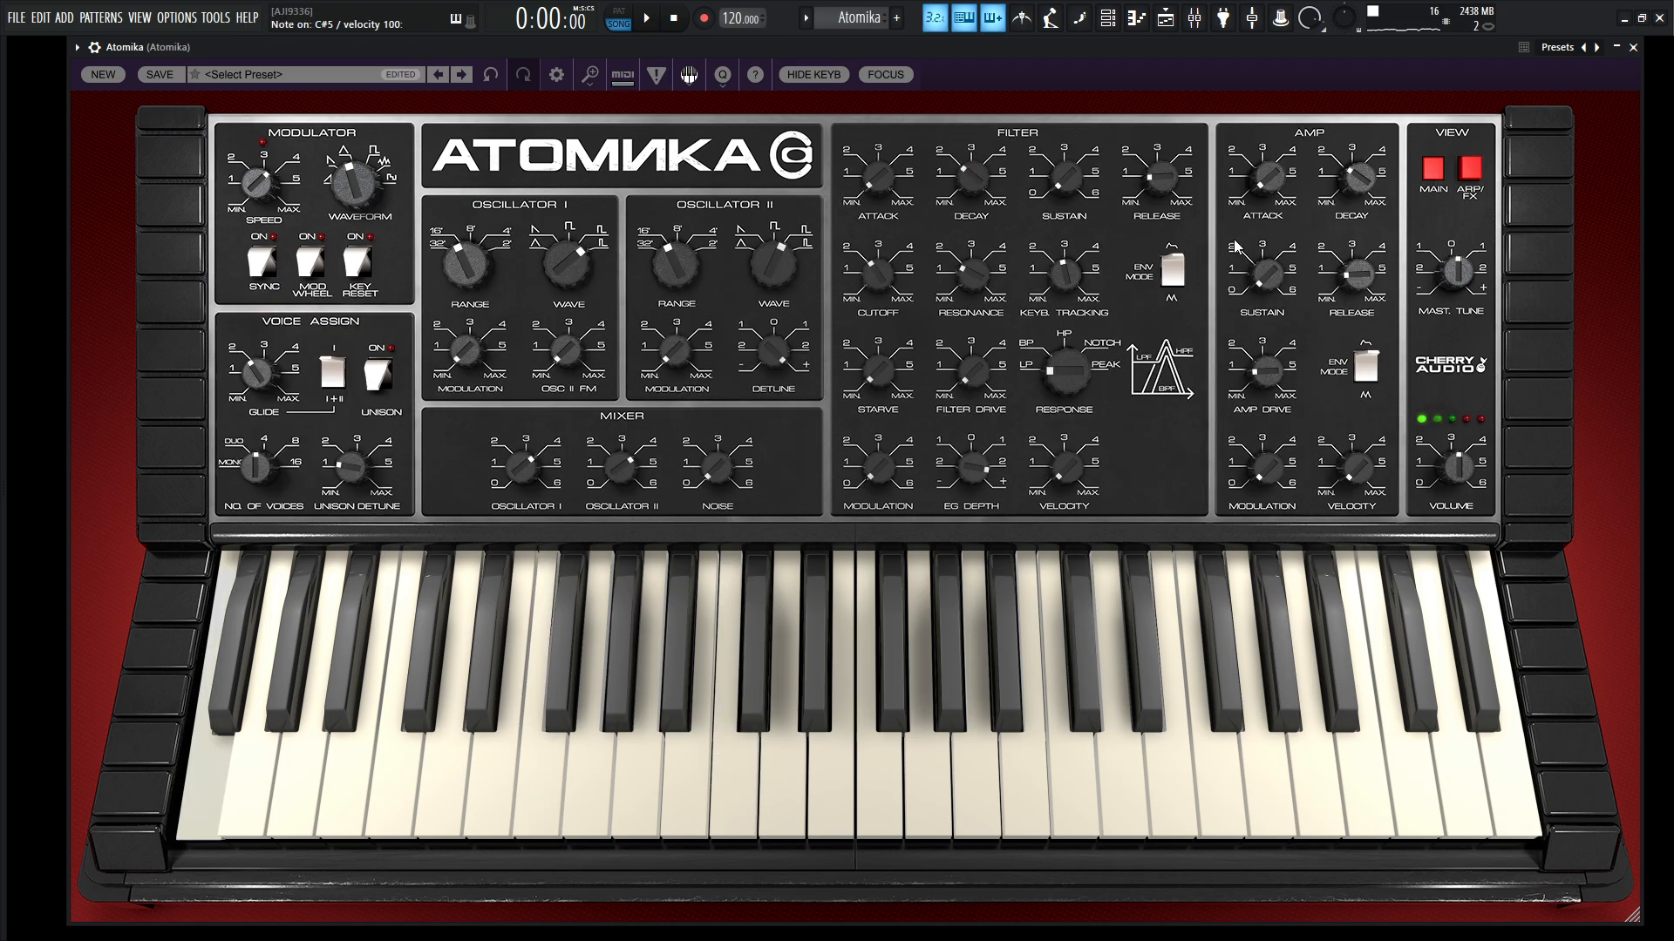
left_click_drag(691, 351, 691, 287)
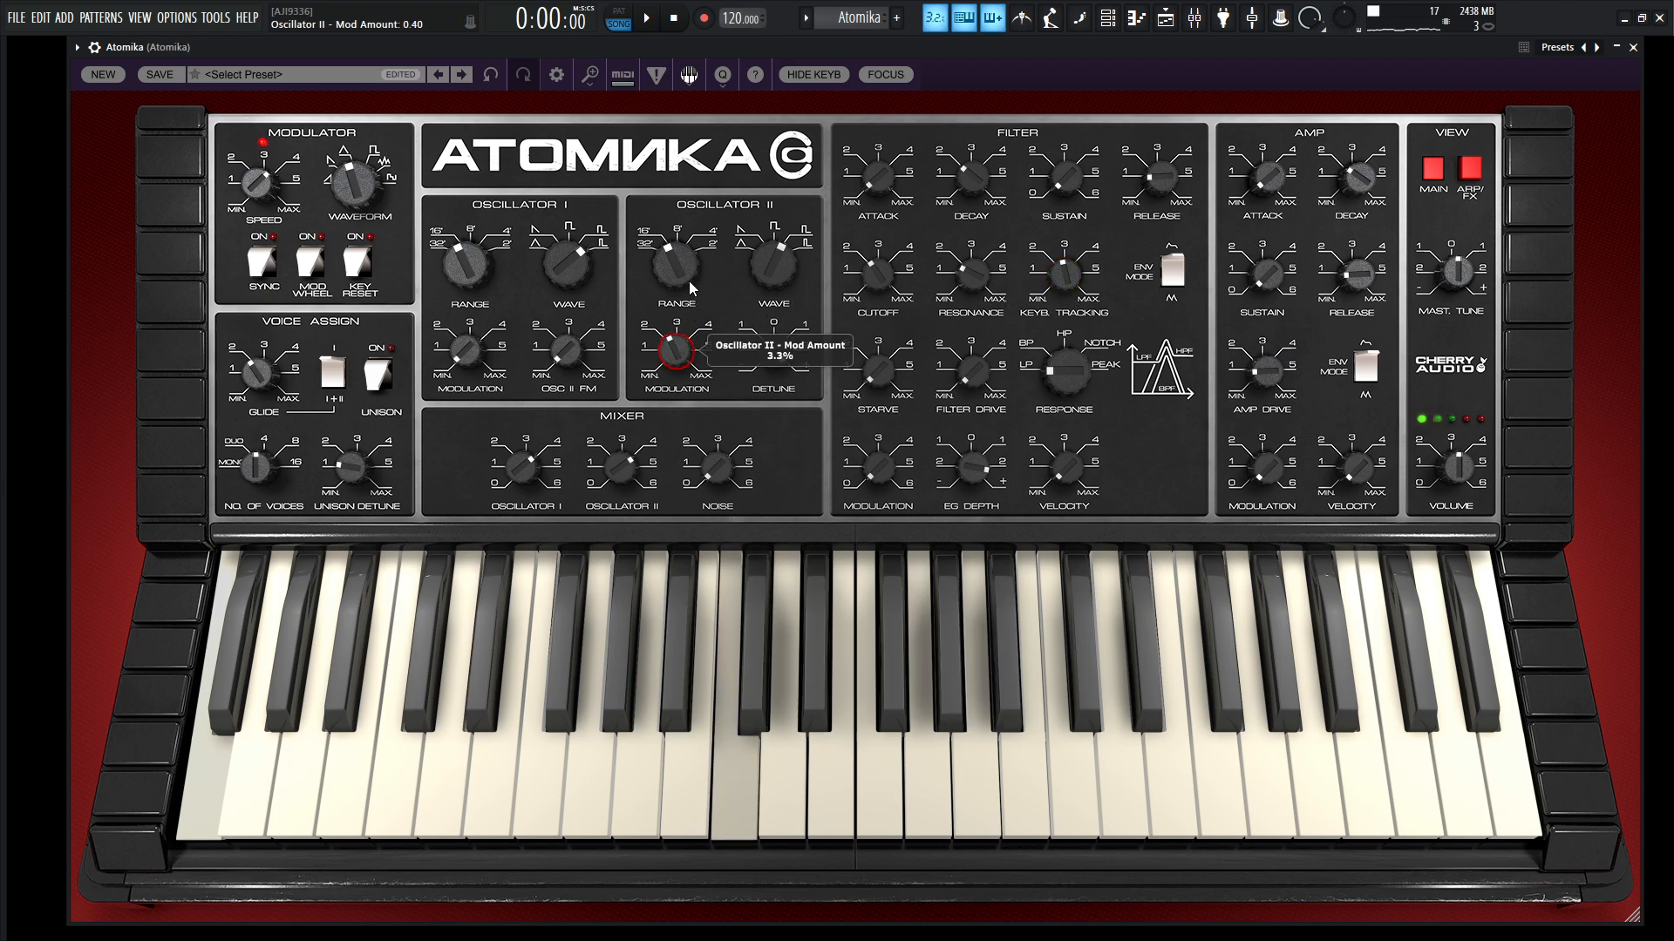
left_click_drag(708, 158, 670, 319)
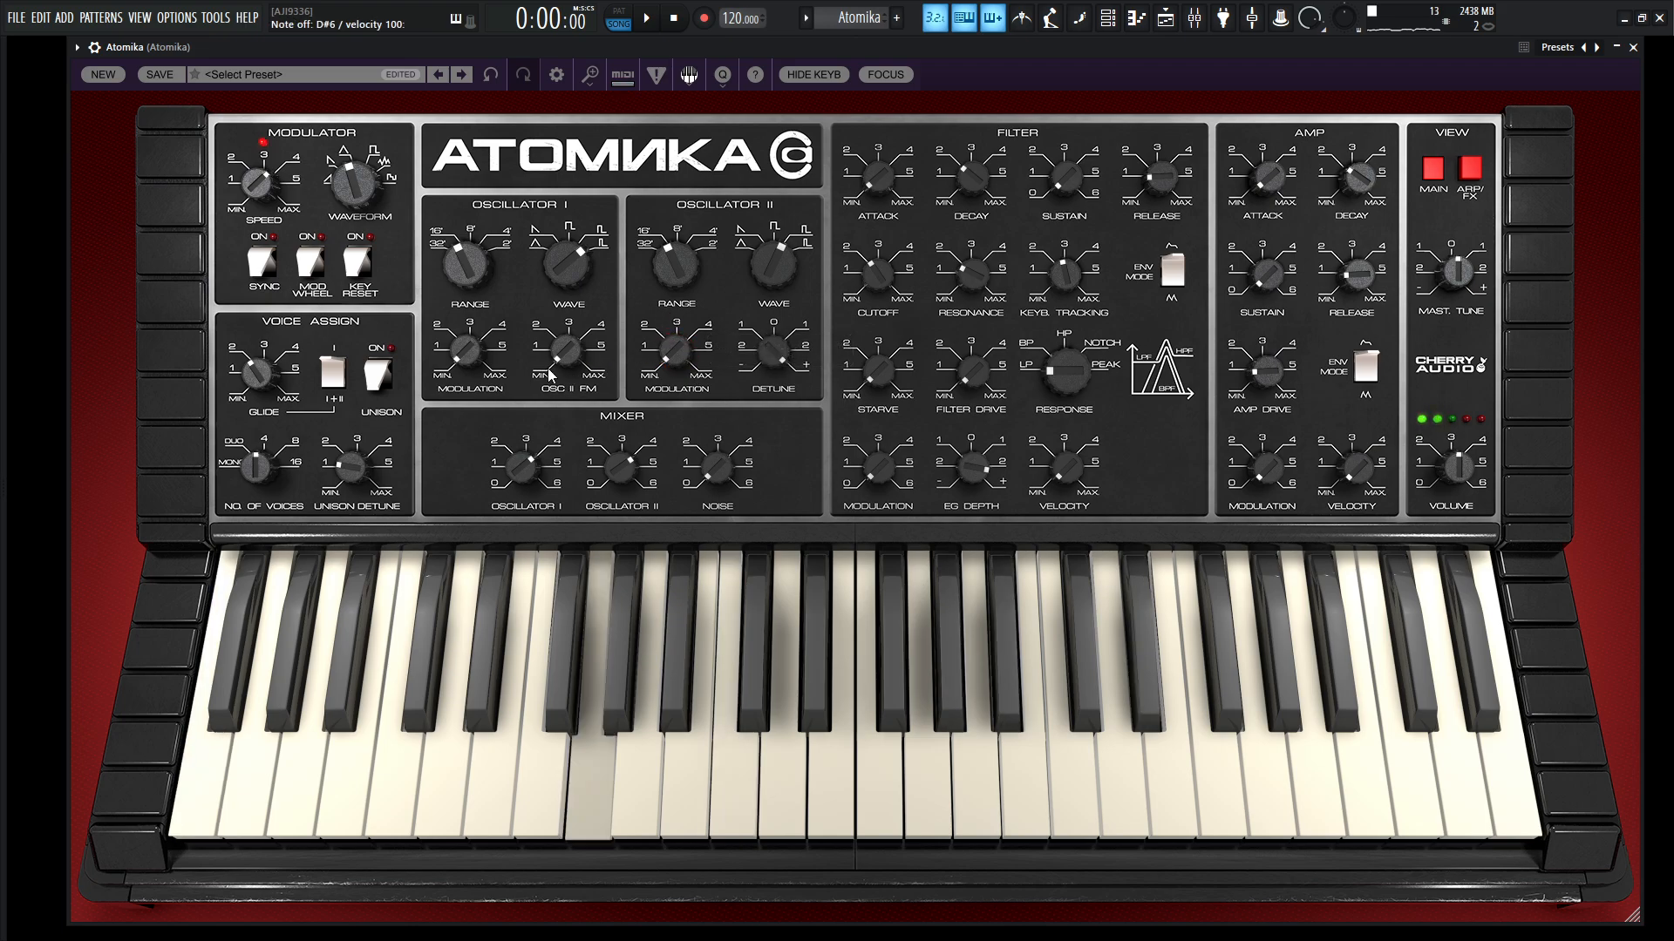
left_click_drag(565, 358, 566, 352)
left_click_drag(586, 109, 589, 110)
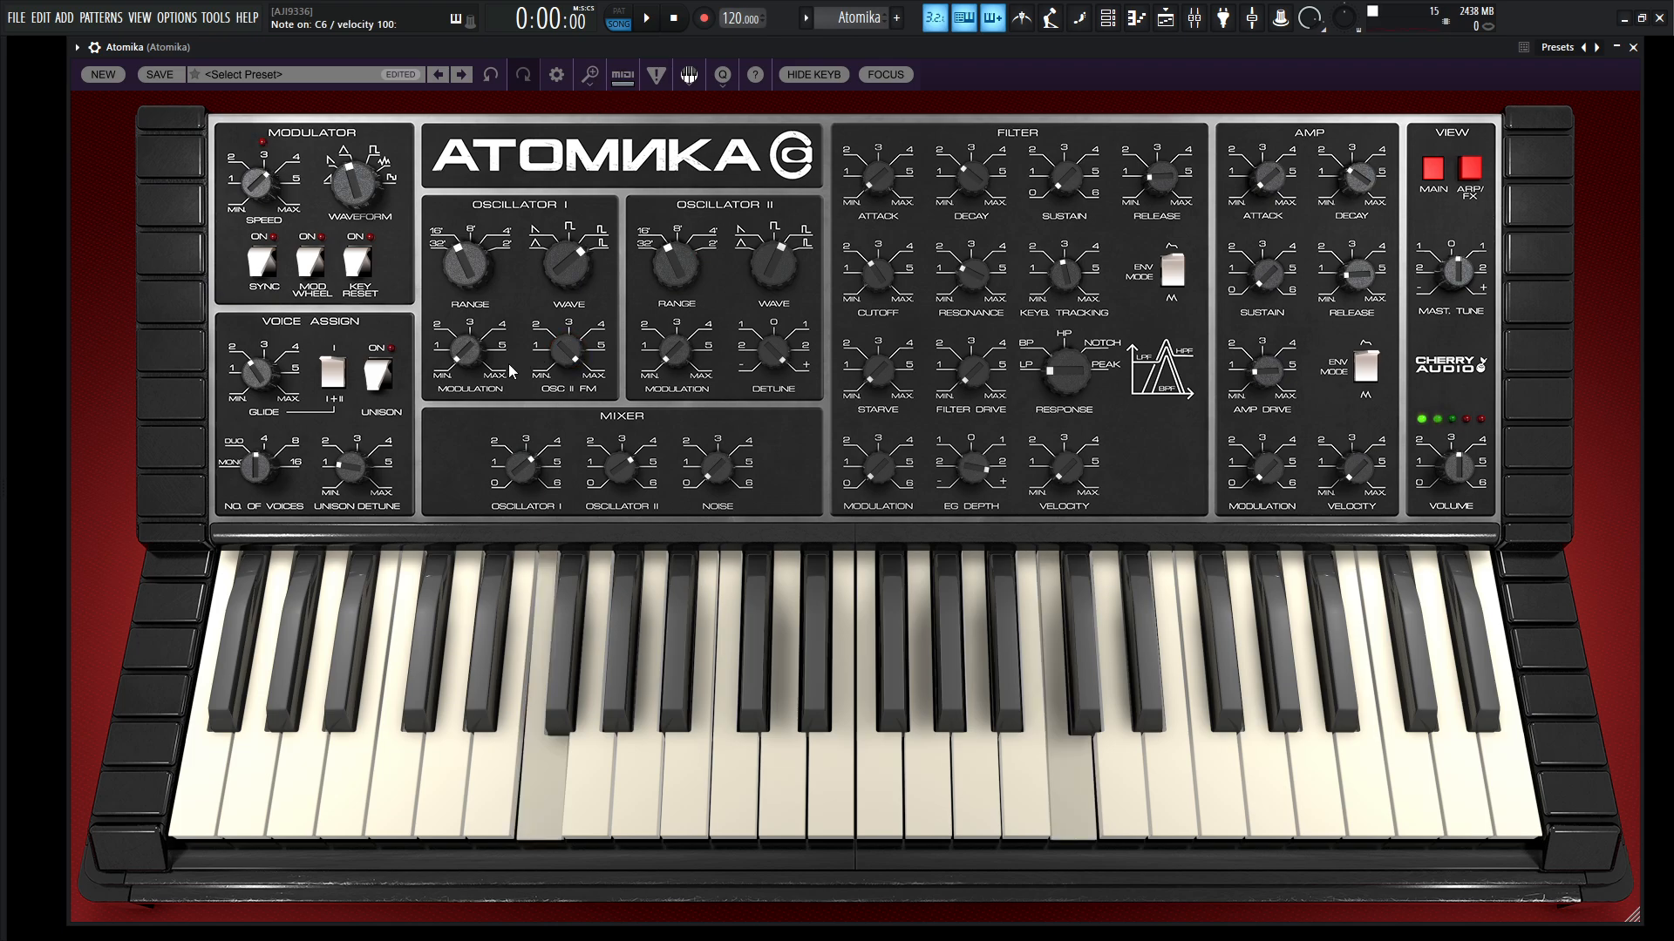
Try a short glide of about 33 ms and rebalance the Oscillator II level in the mixer.
left_click_drag(258, 373, 265, 327)
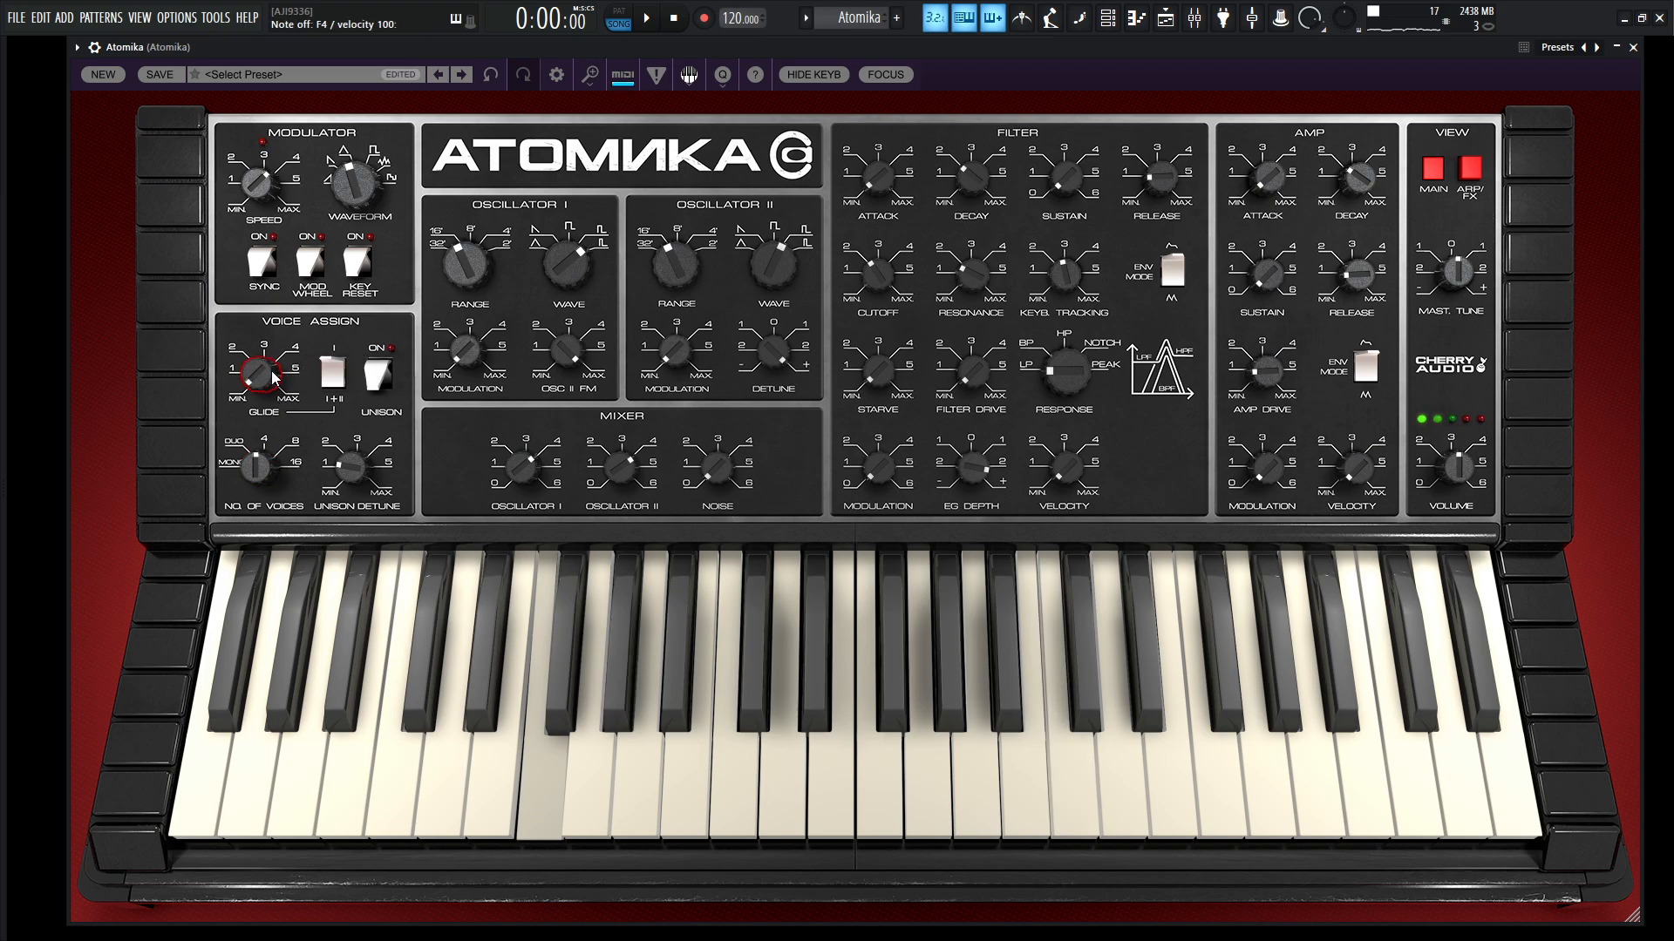
left_click_drag(267, 375, 271, 343)
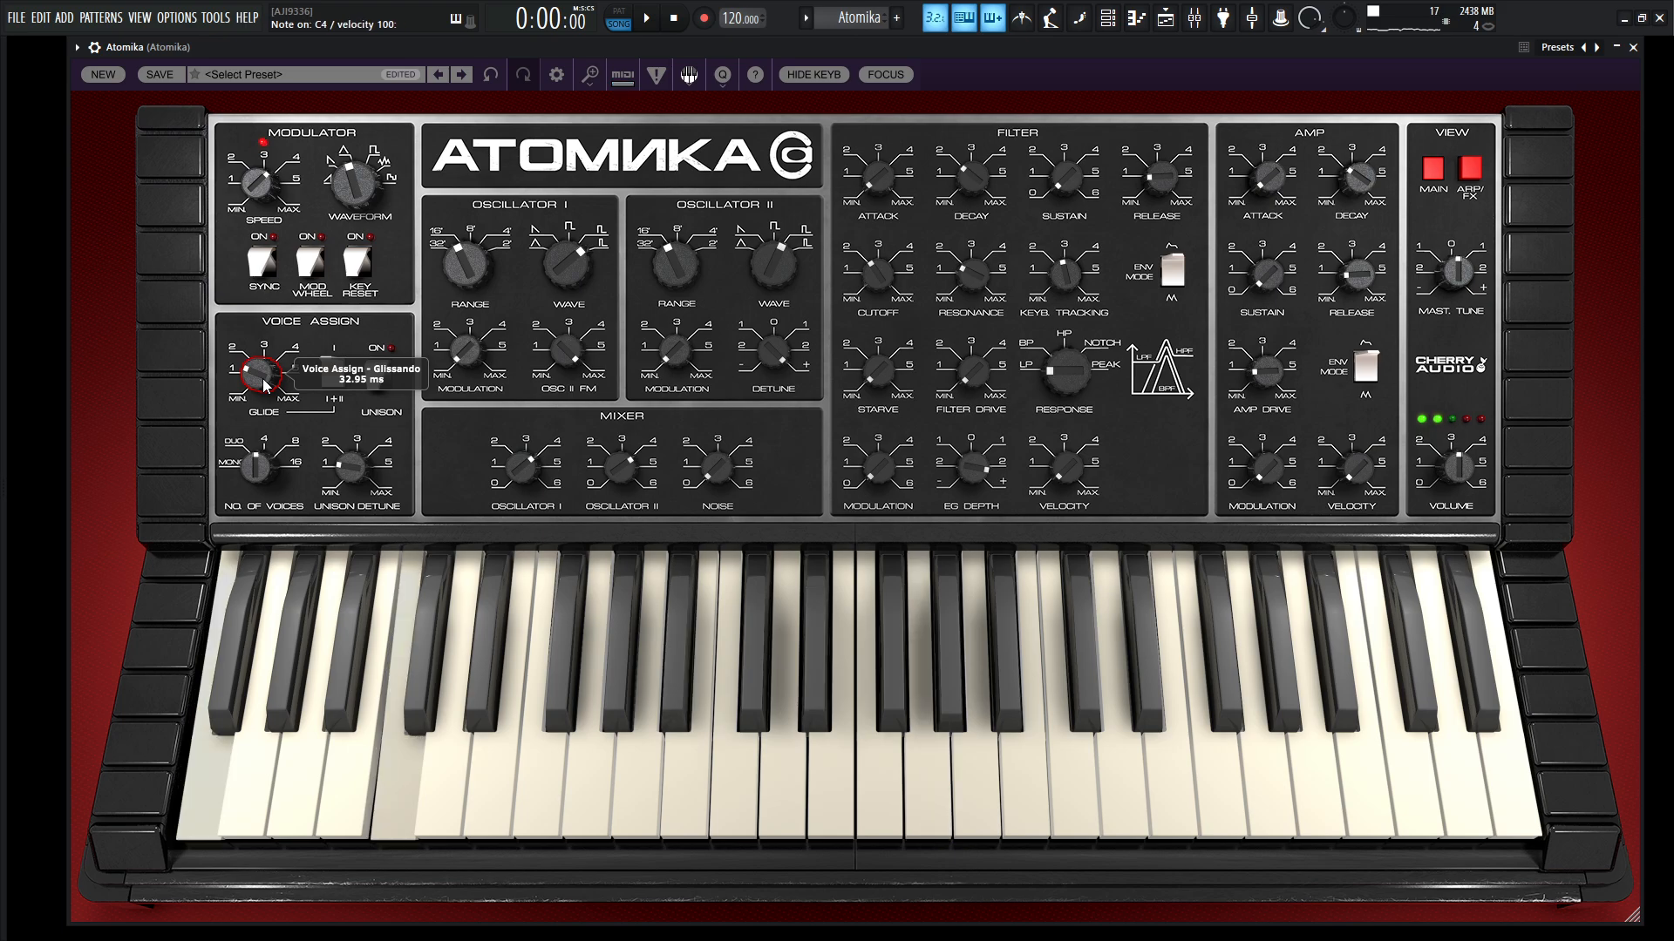
left_click_drag(620, 468, 641, 647)
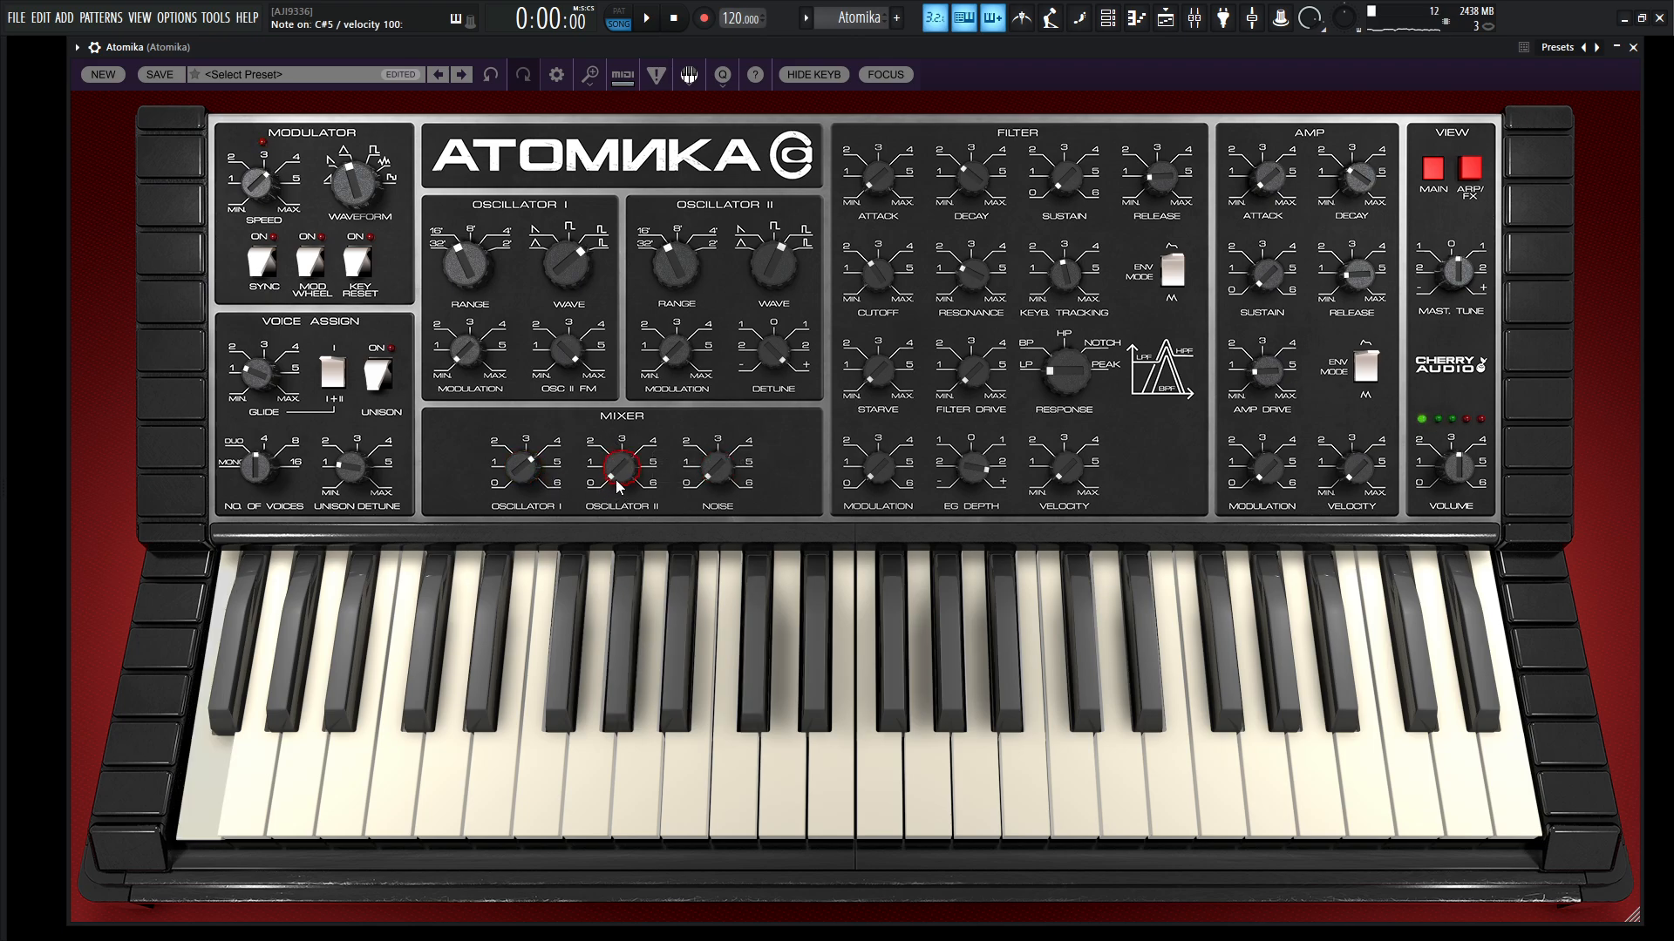
left_click_drag(616, 479, 617, 389)
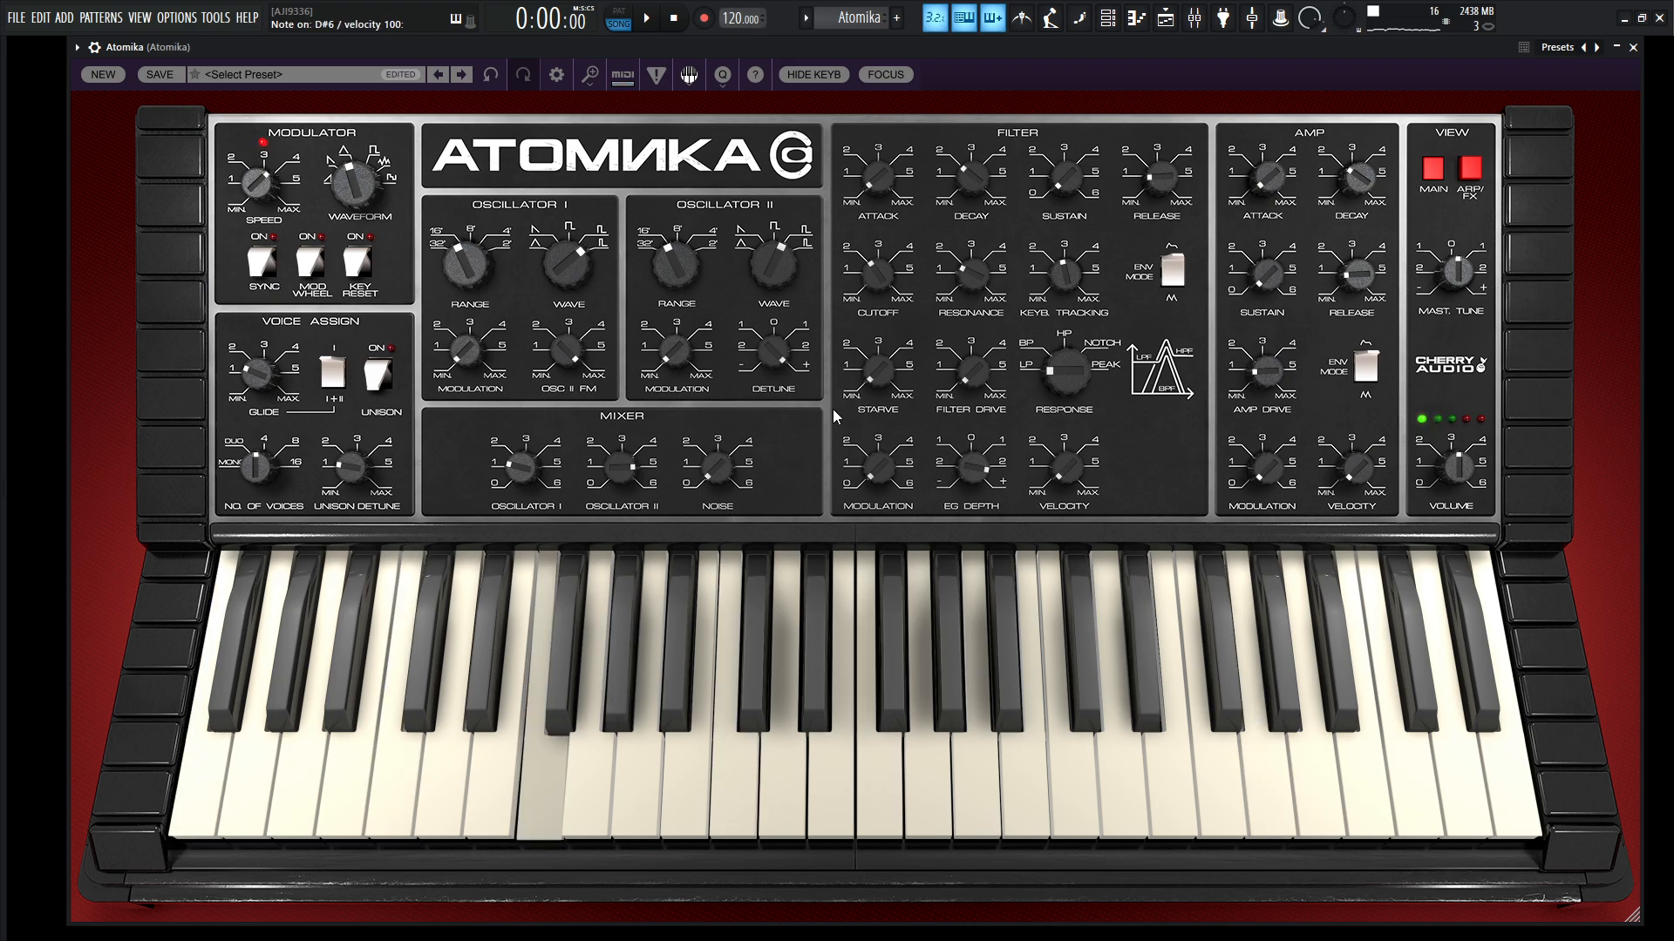
Enable the Spring reverb with its mix at about 38% and its decay at about 59%.
left_click(1470, 169)
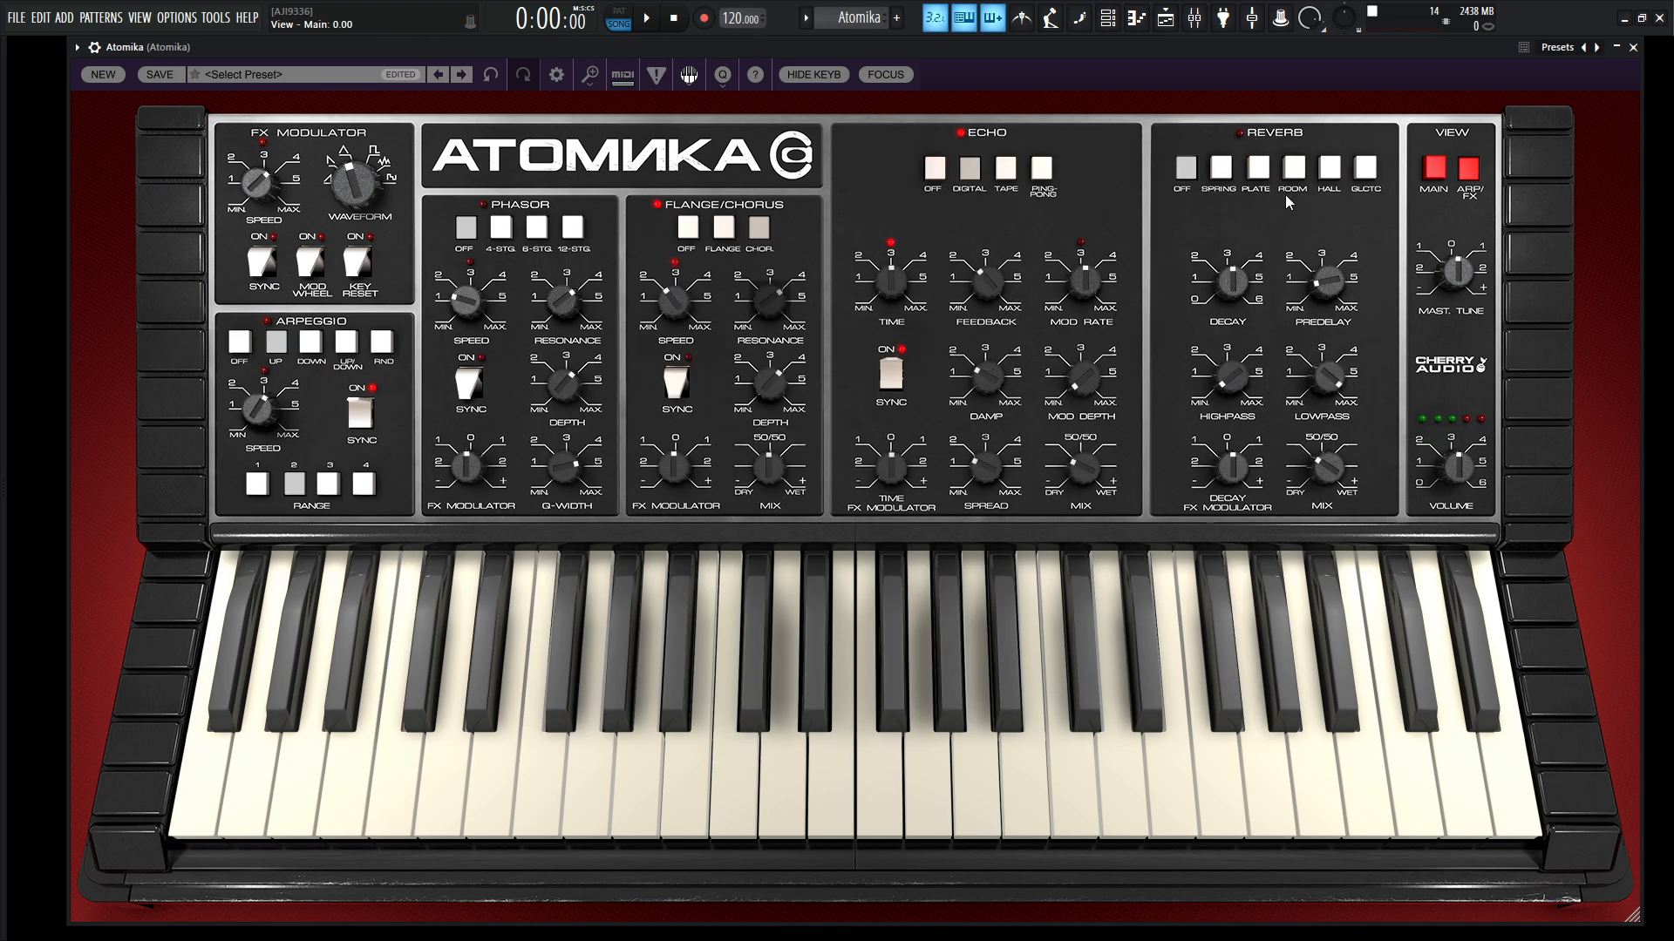
left_click(1229, 170)
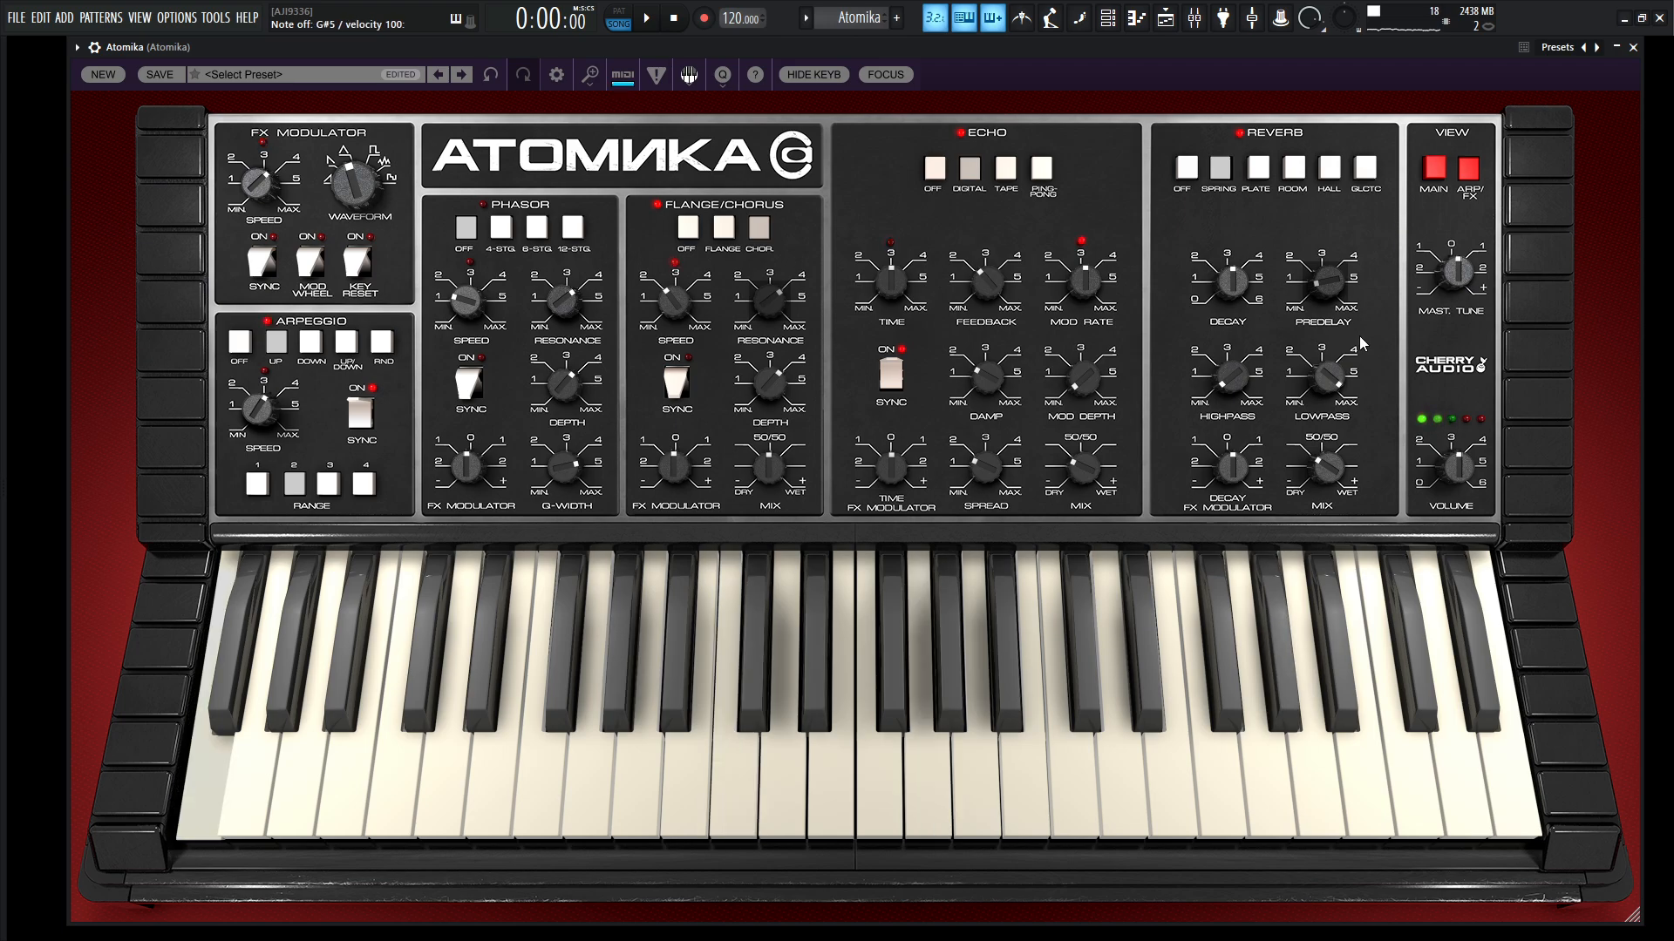
left_click(1332, 468)
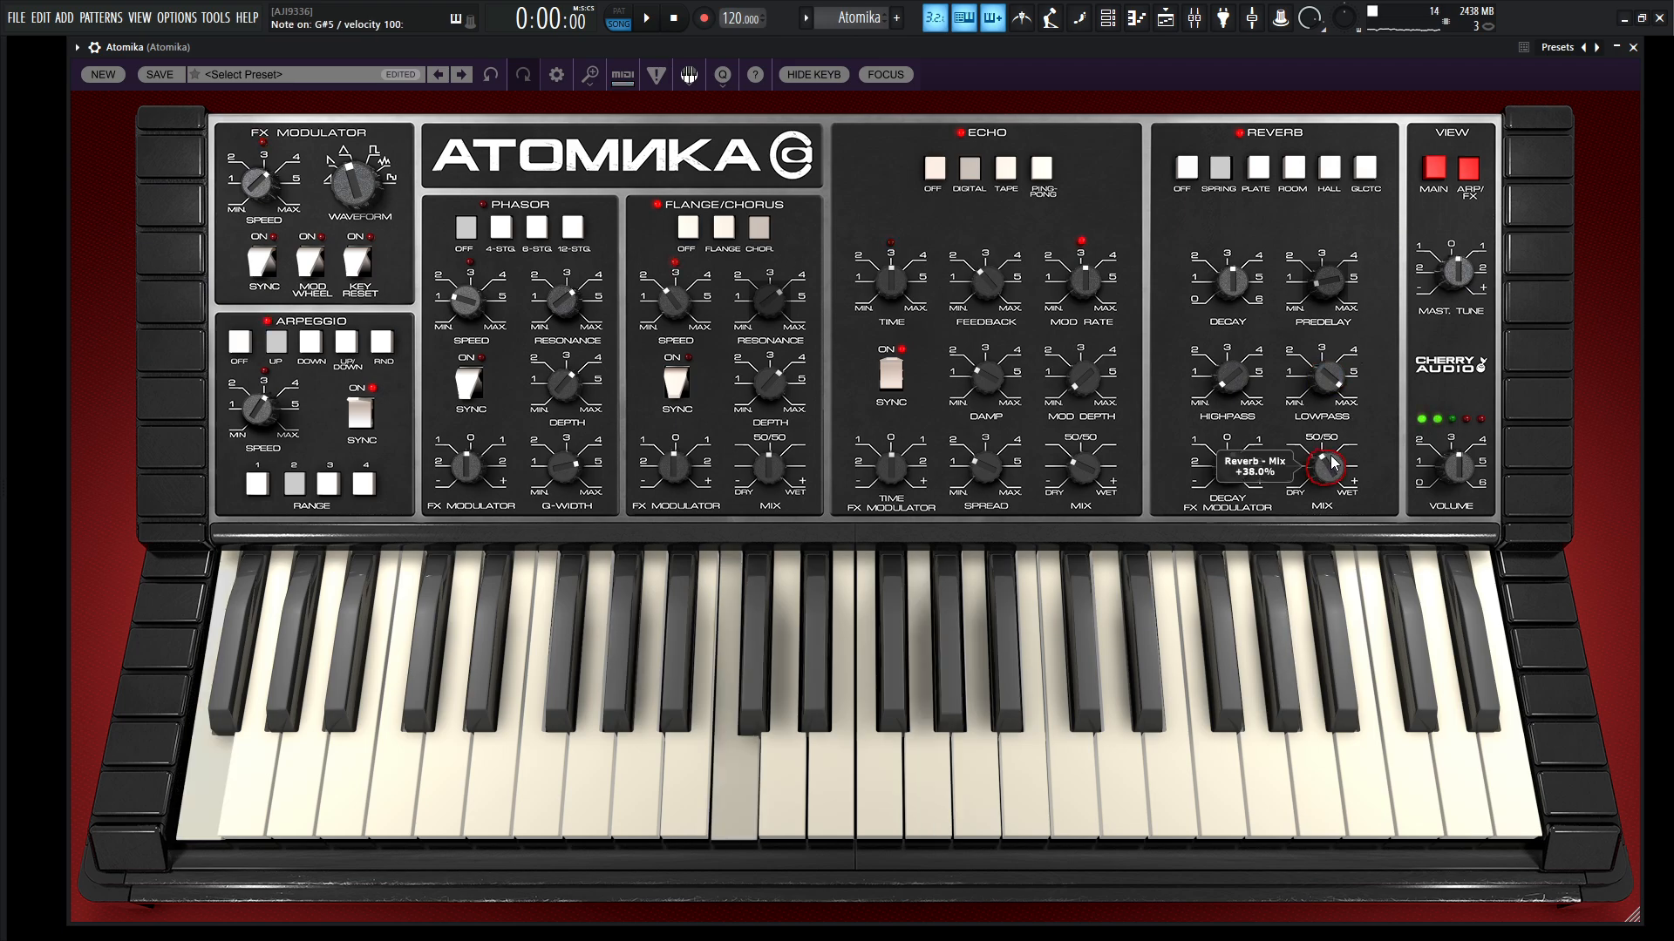
left_click(1239, 272)
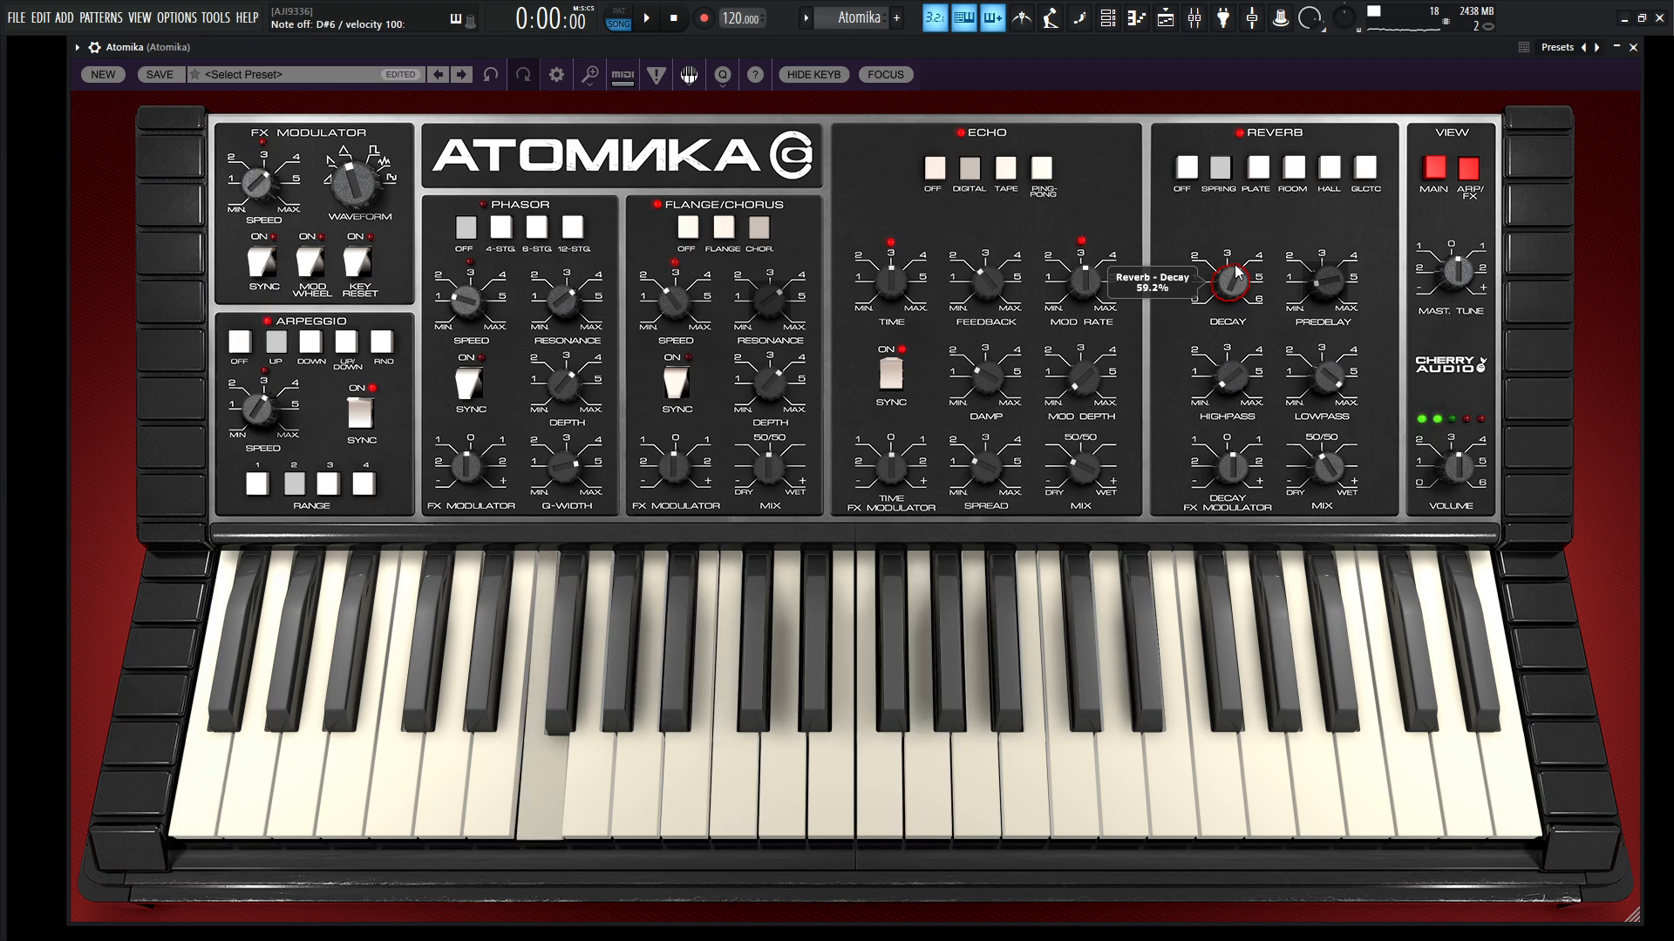
Switch the reverb to Plate, set the predelay to about 17 ms and adjust its lowpass.
left_click(1257, 171)
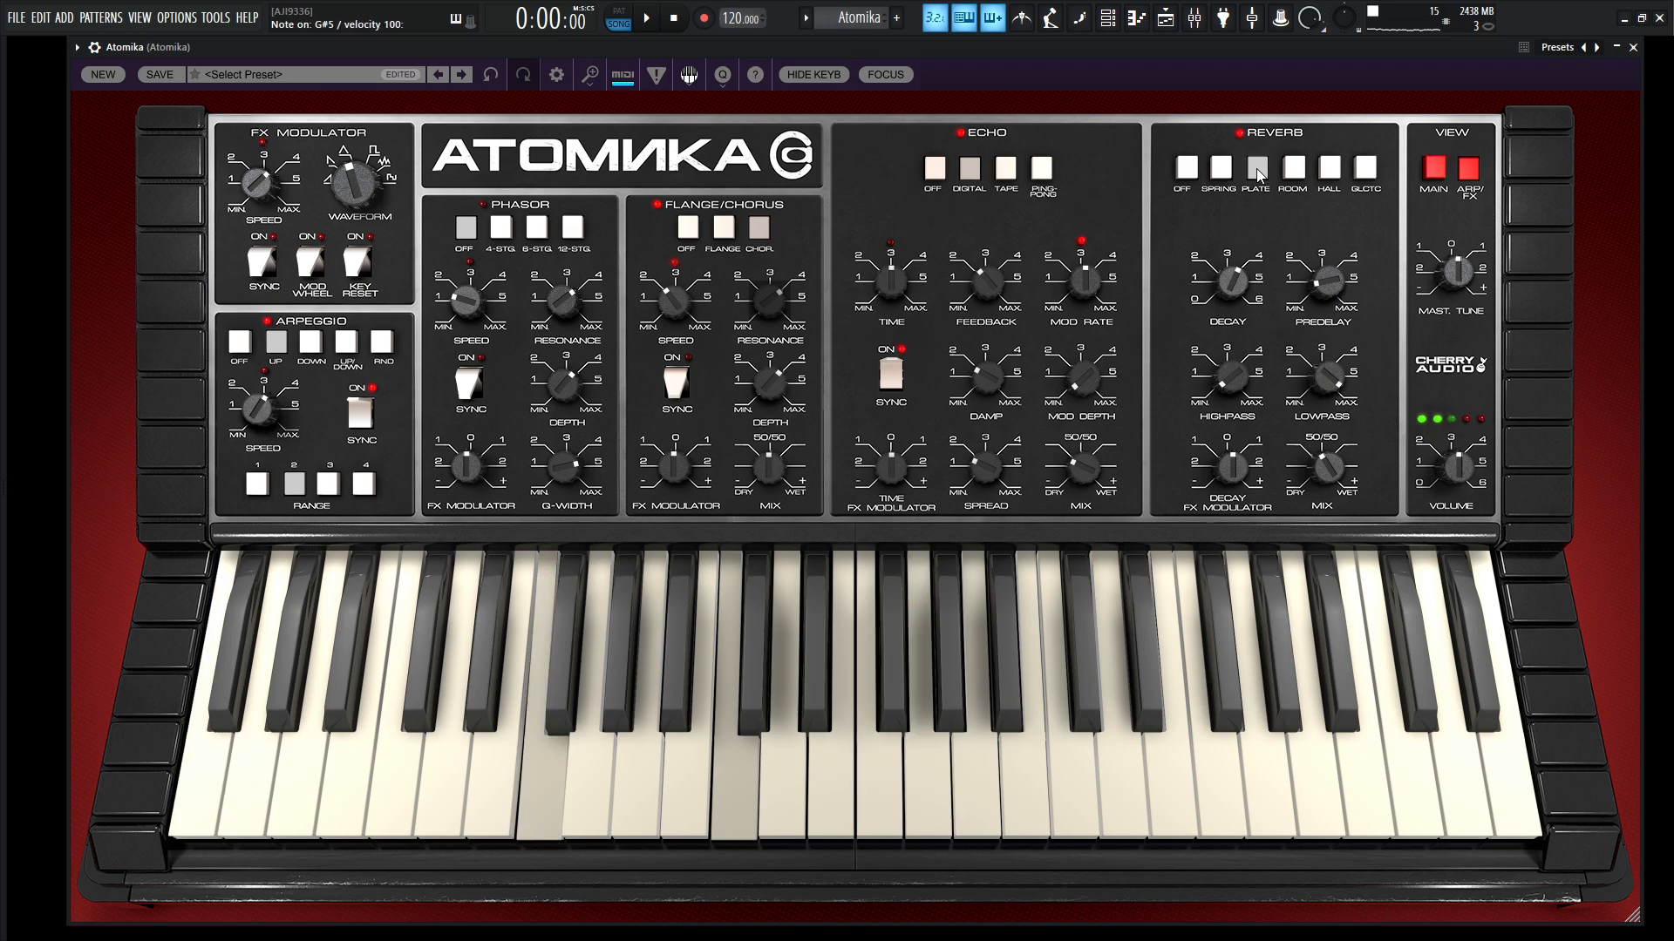
scroll(1331, 284, "up", 1)
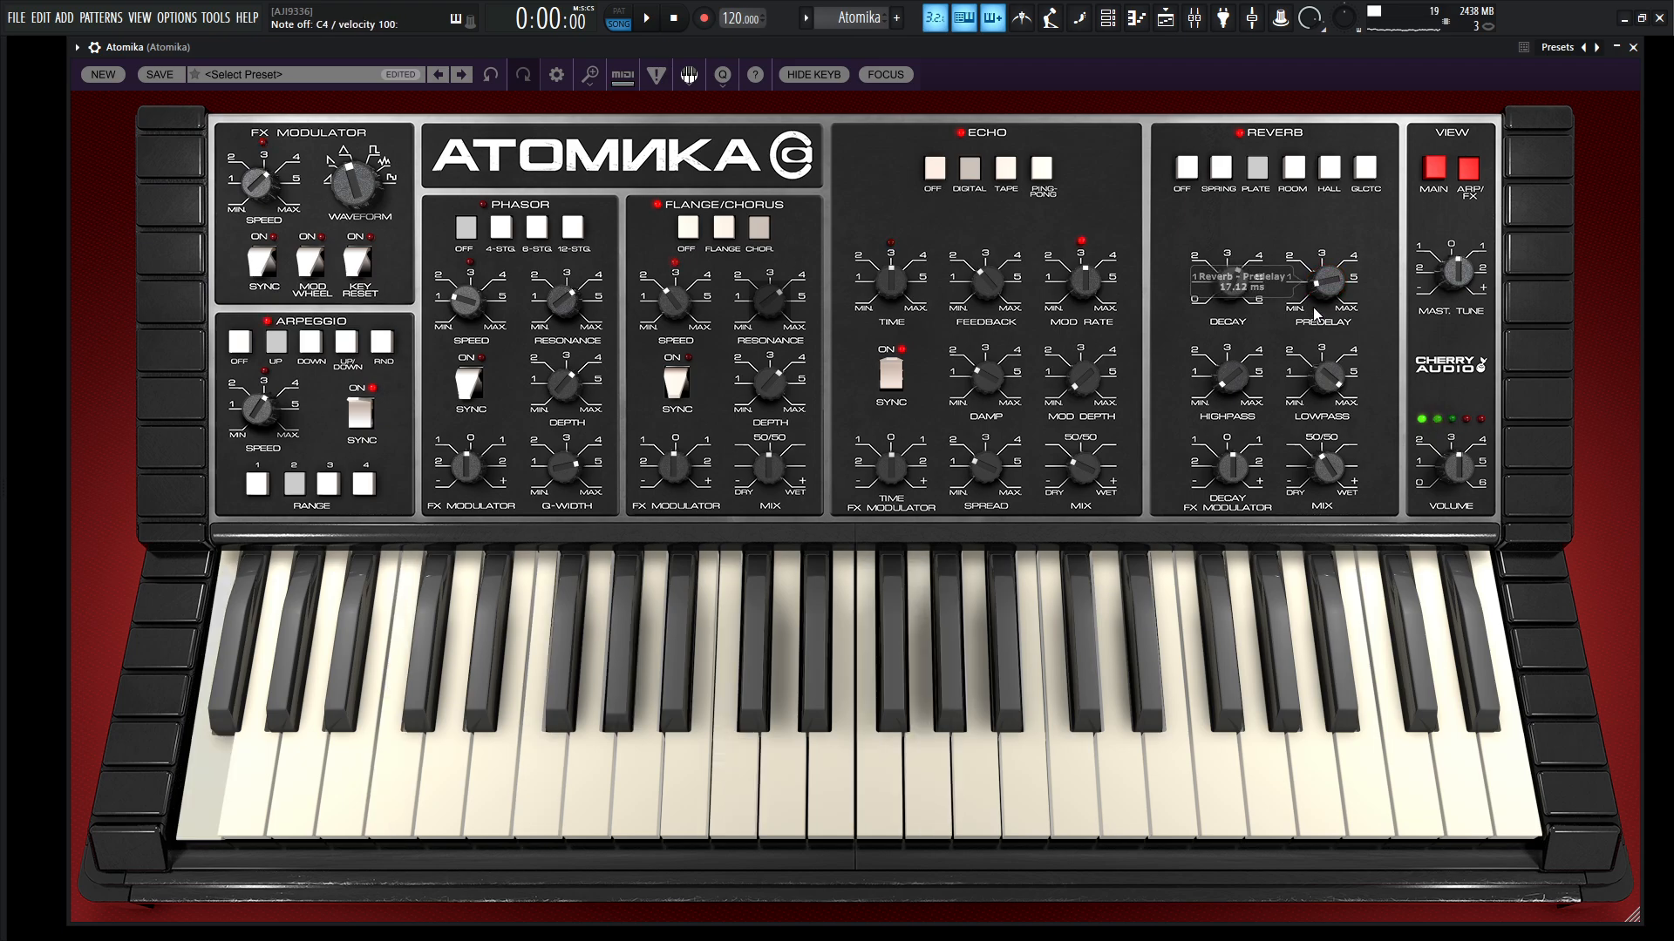
left_click_drag(1327, 378, 1325, 420)
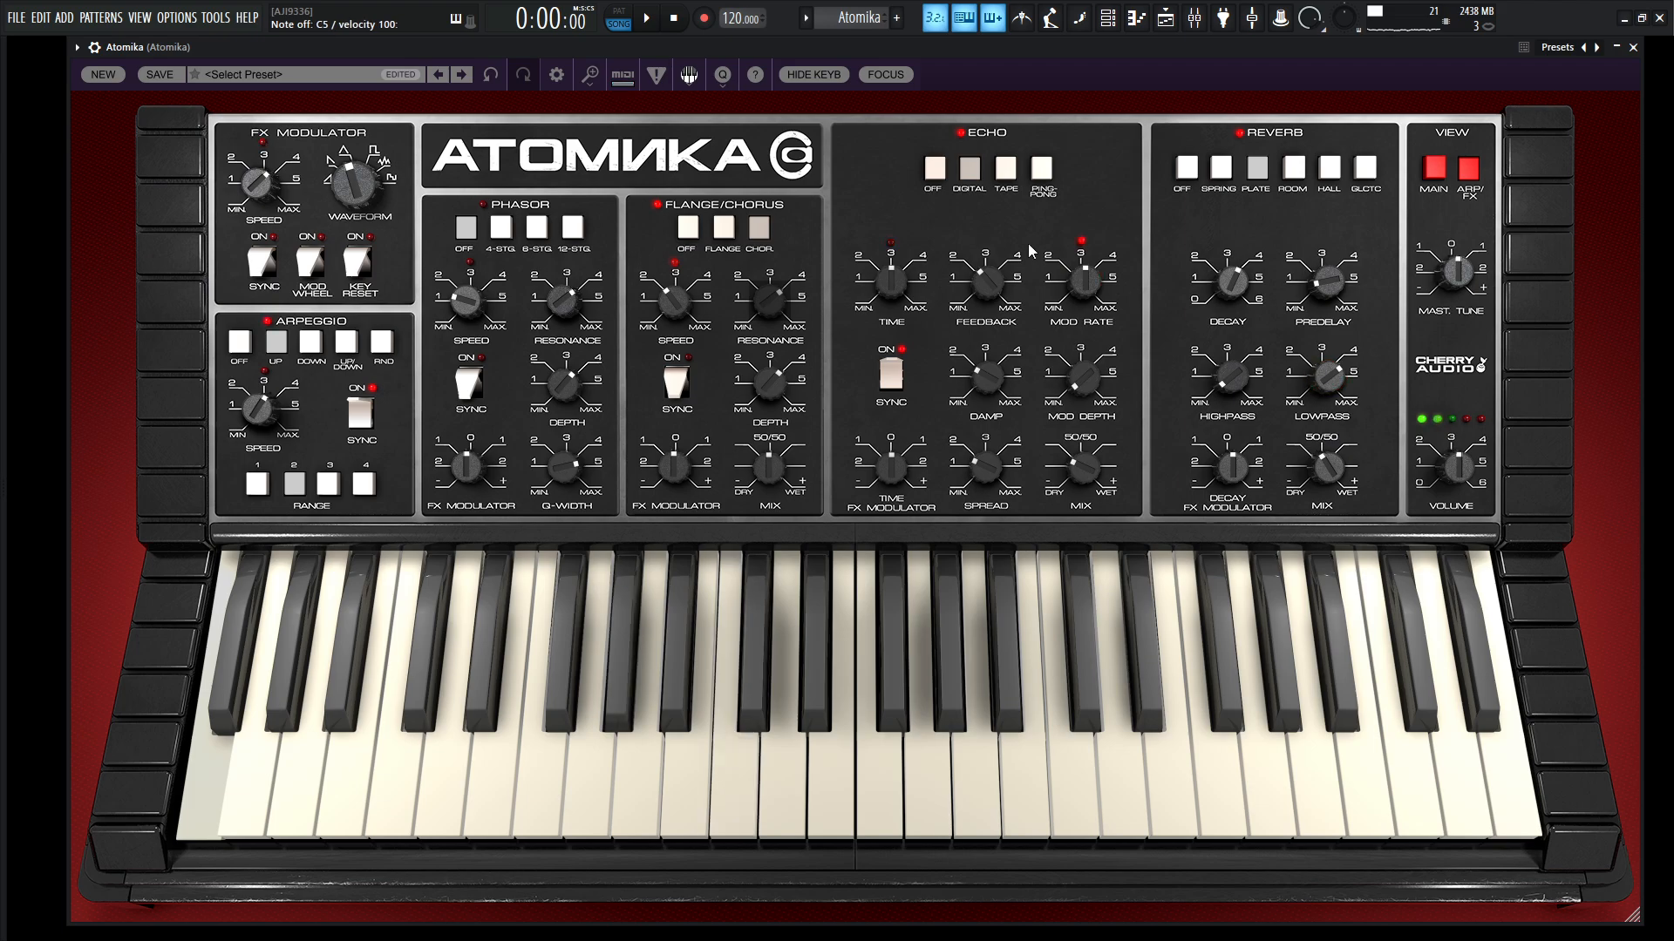
Set the arpeggio to random order and use the Room reverb at about 46% mix, comparing it with Hall.
left_click(384, 343)
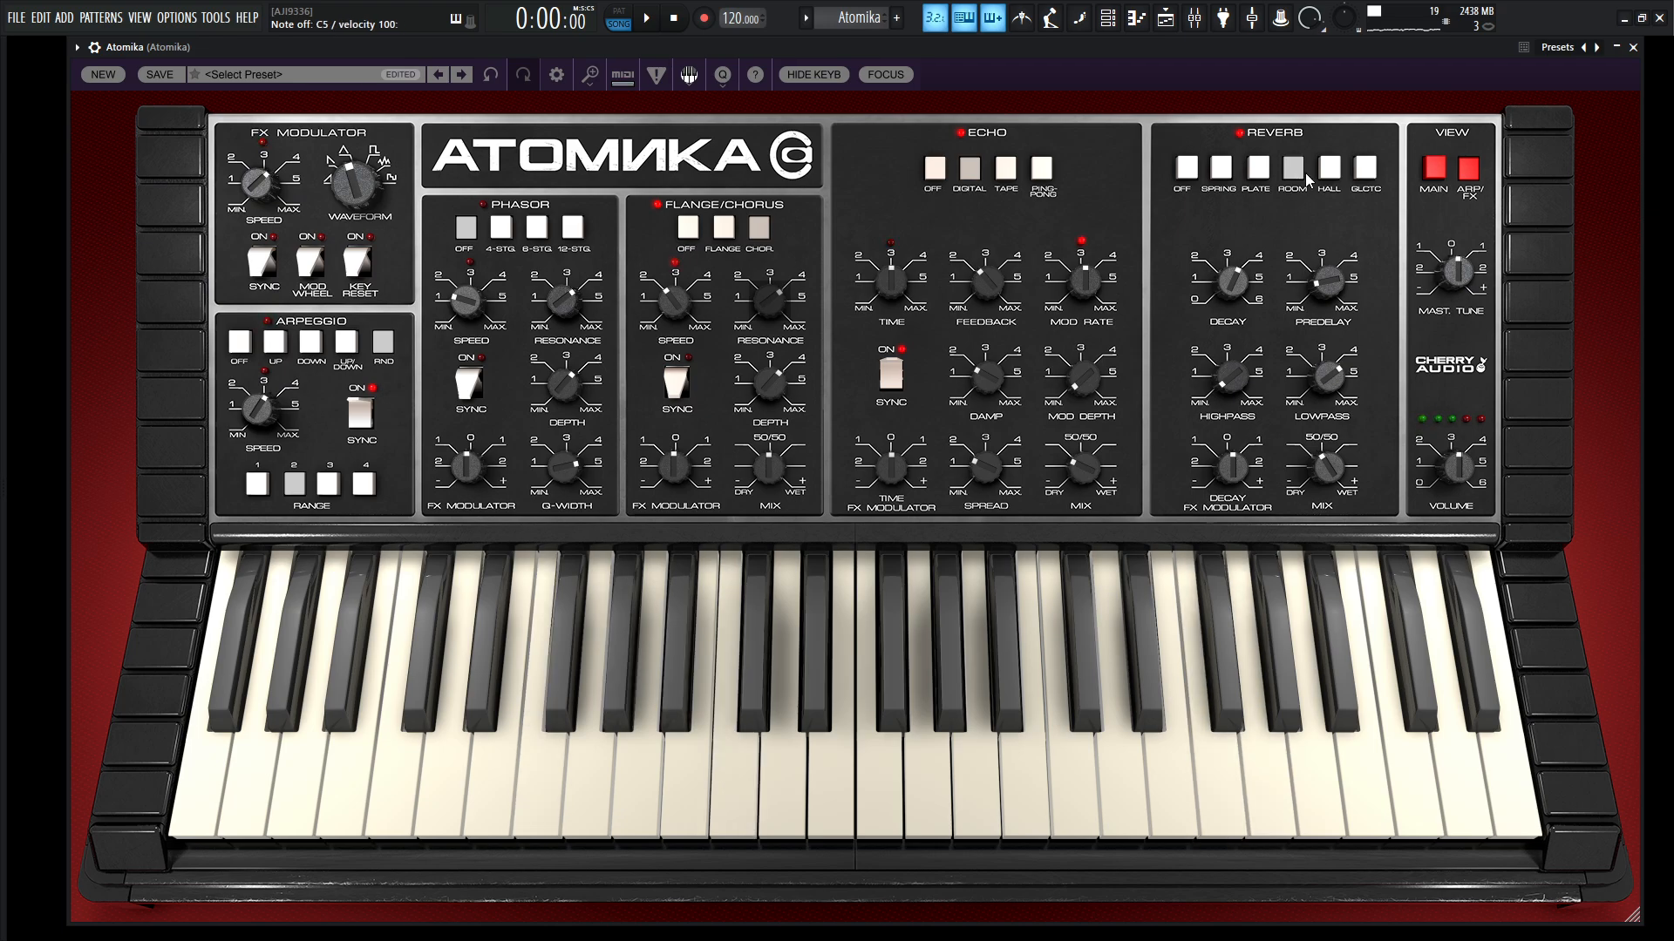
left_click_drag(1329, 473, 1330, 462)
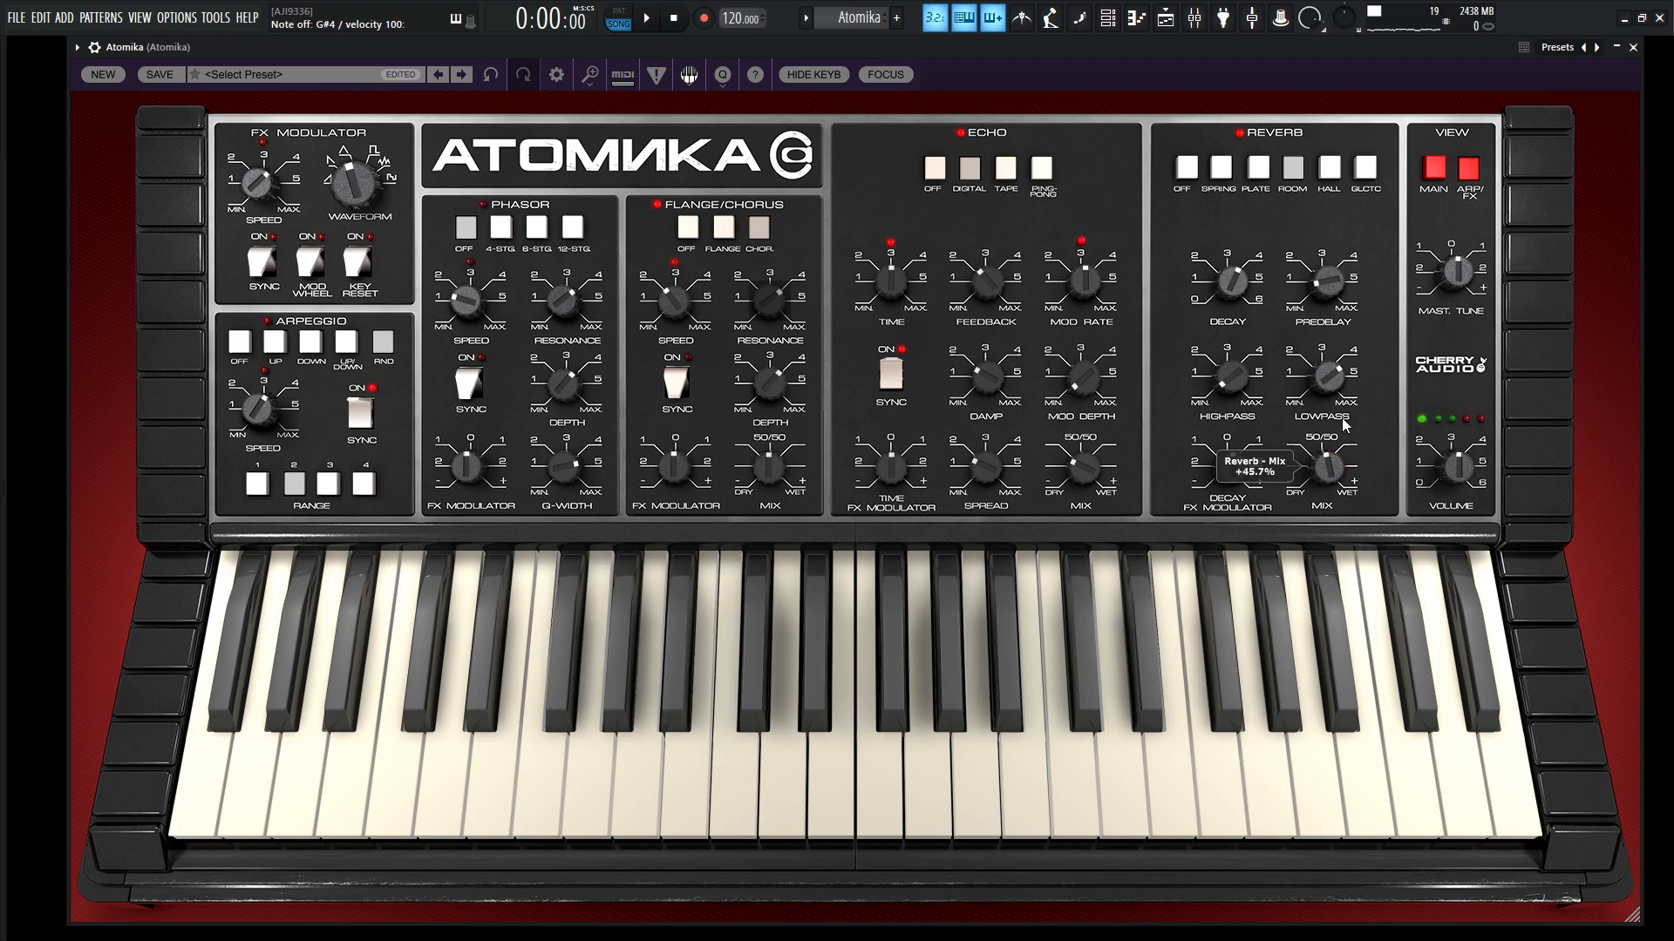
left_click(1329, 168)
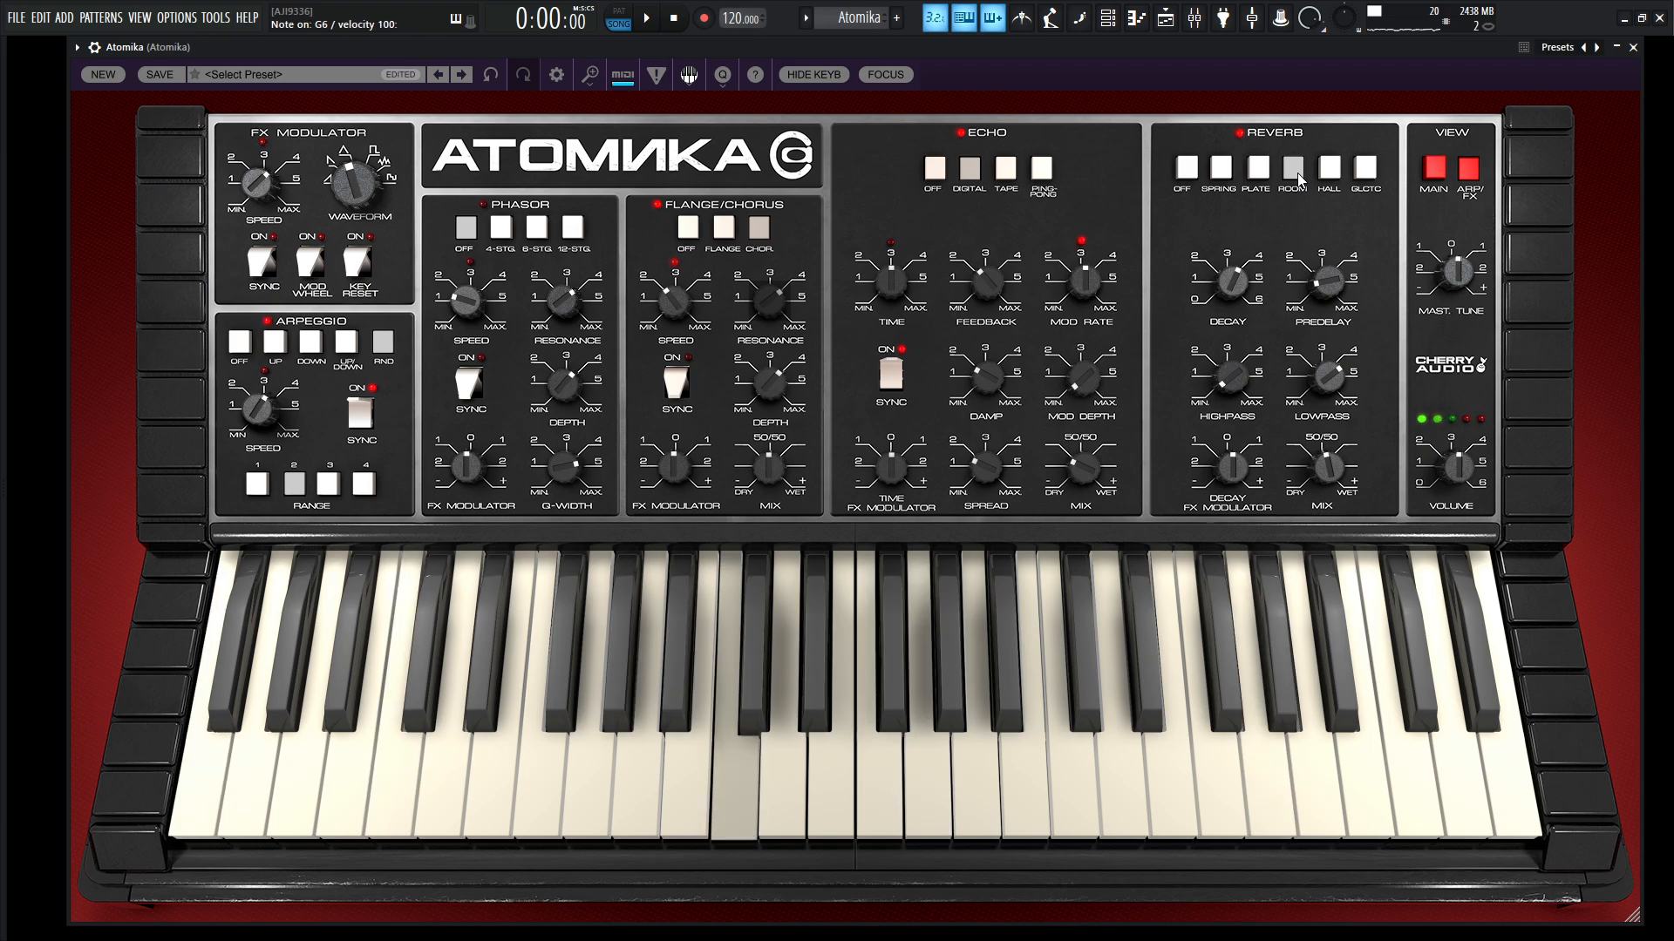
Save the sound as "ARP Sad Arp" in the ARP category of User Presets.
left_click(161, 76)
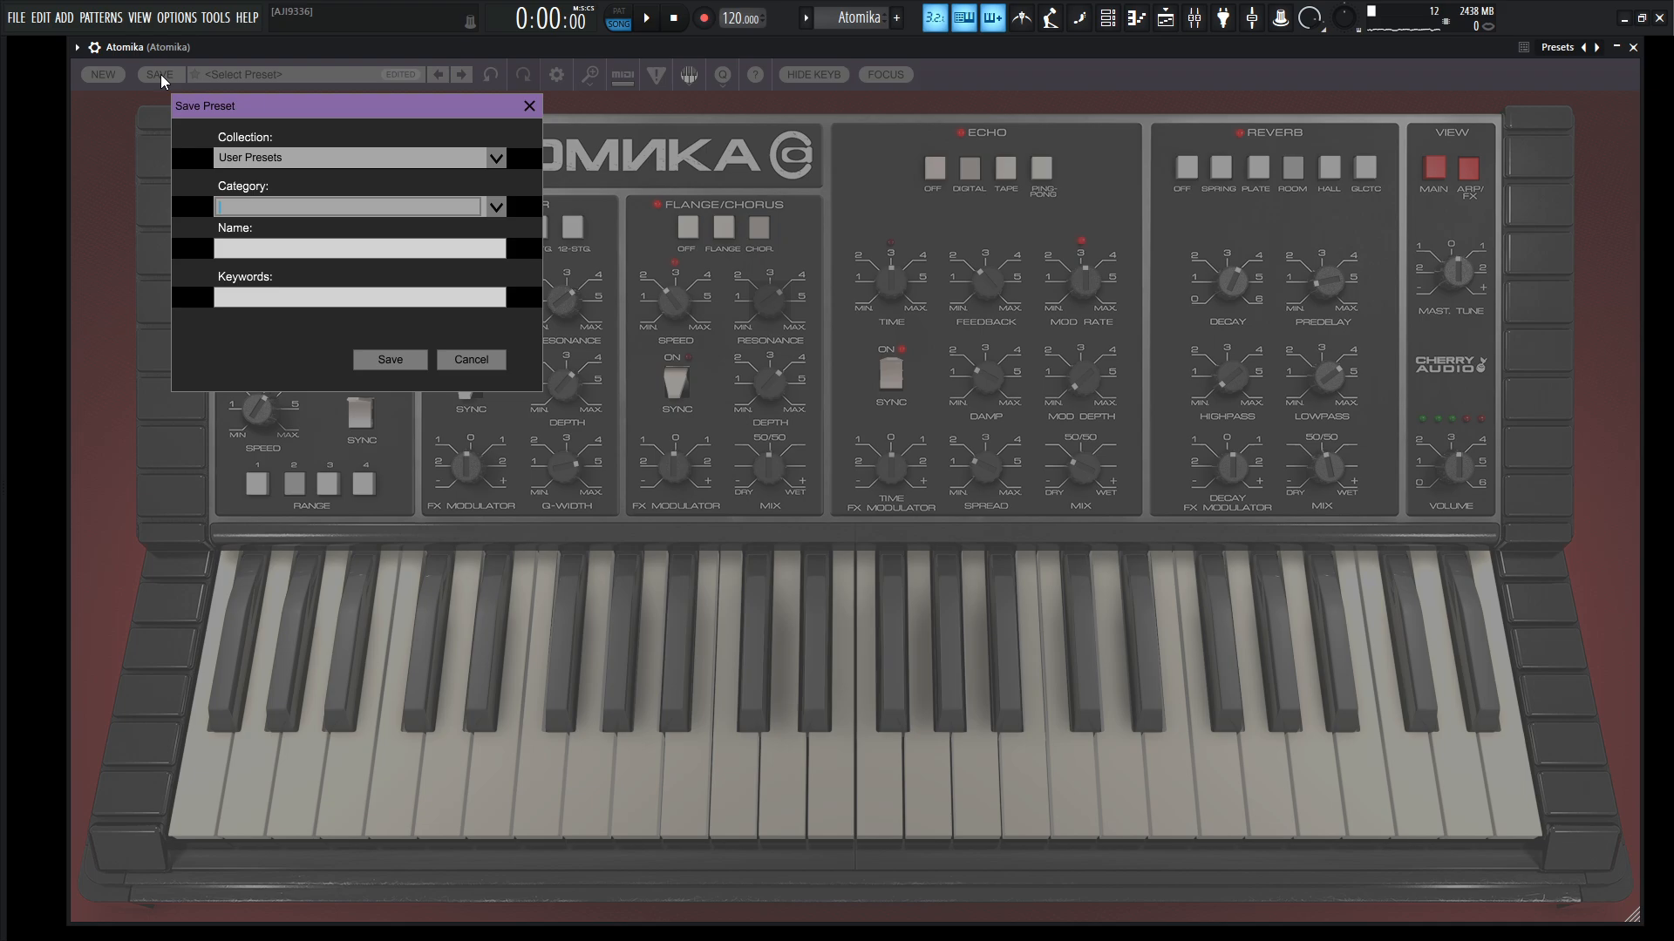
left_click(496, 206)
left_click(384, 229)
left_click(372, 249)
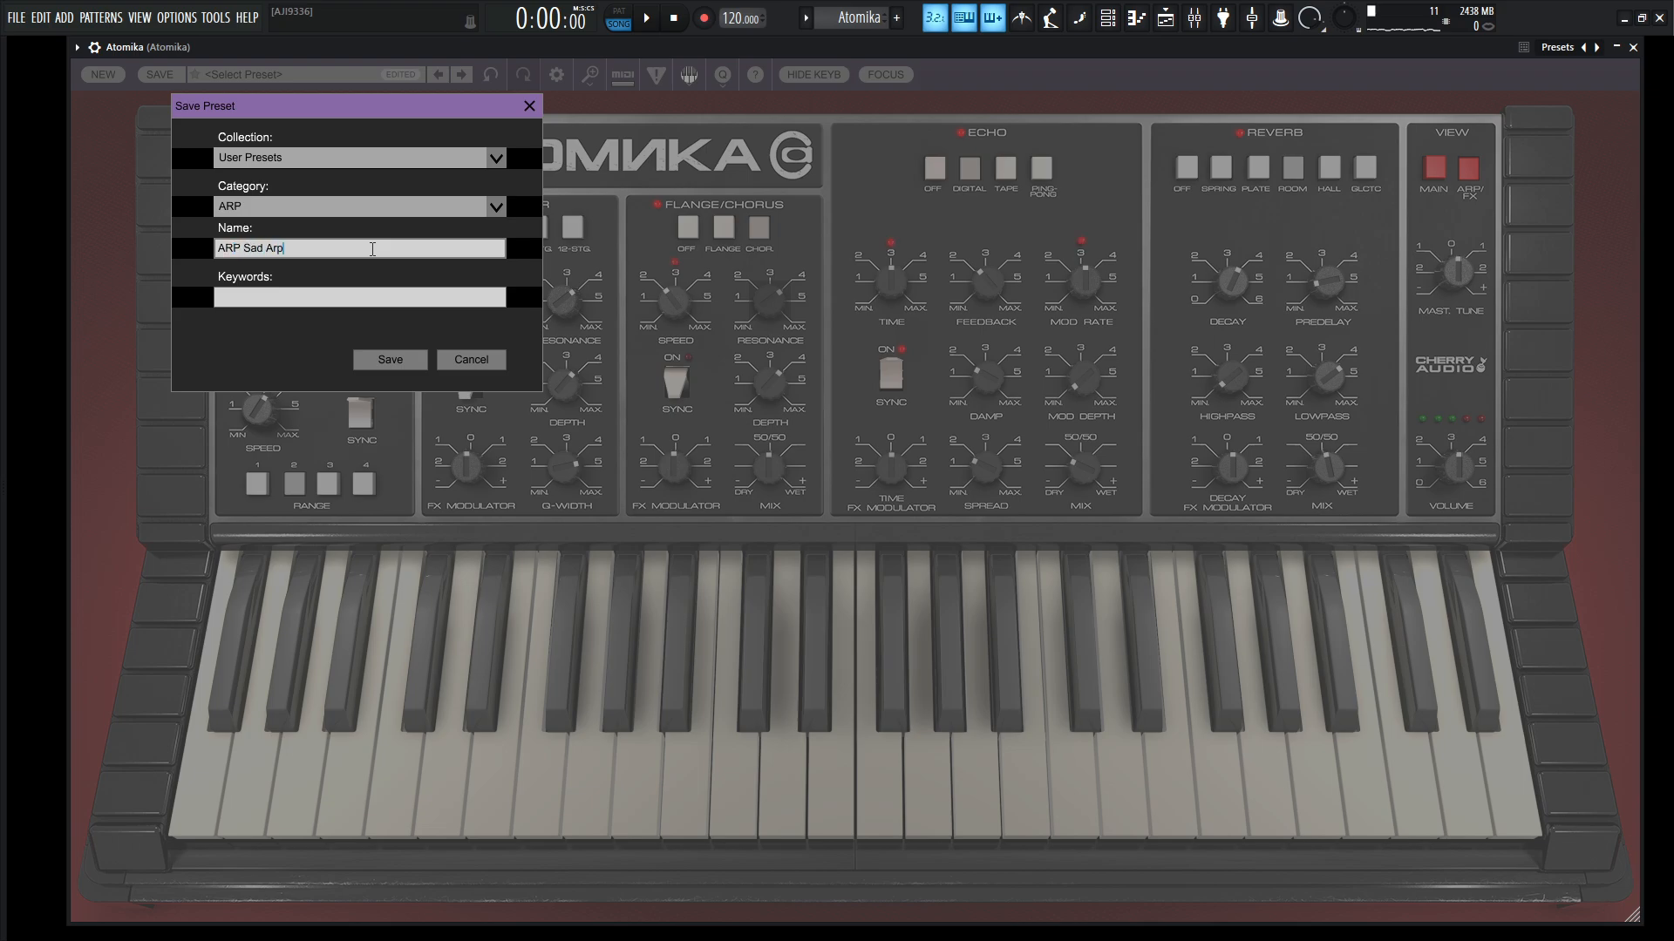
left_click(381, 298)
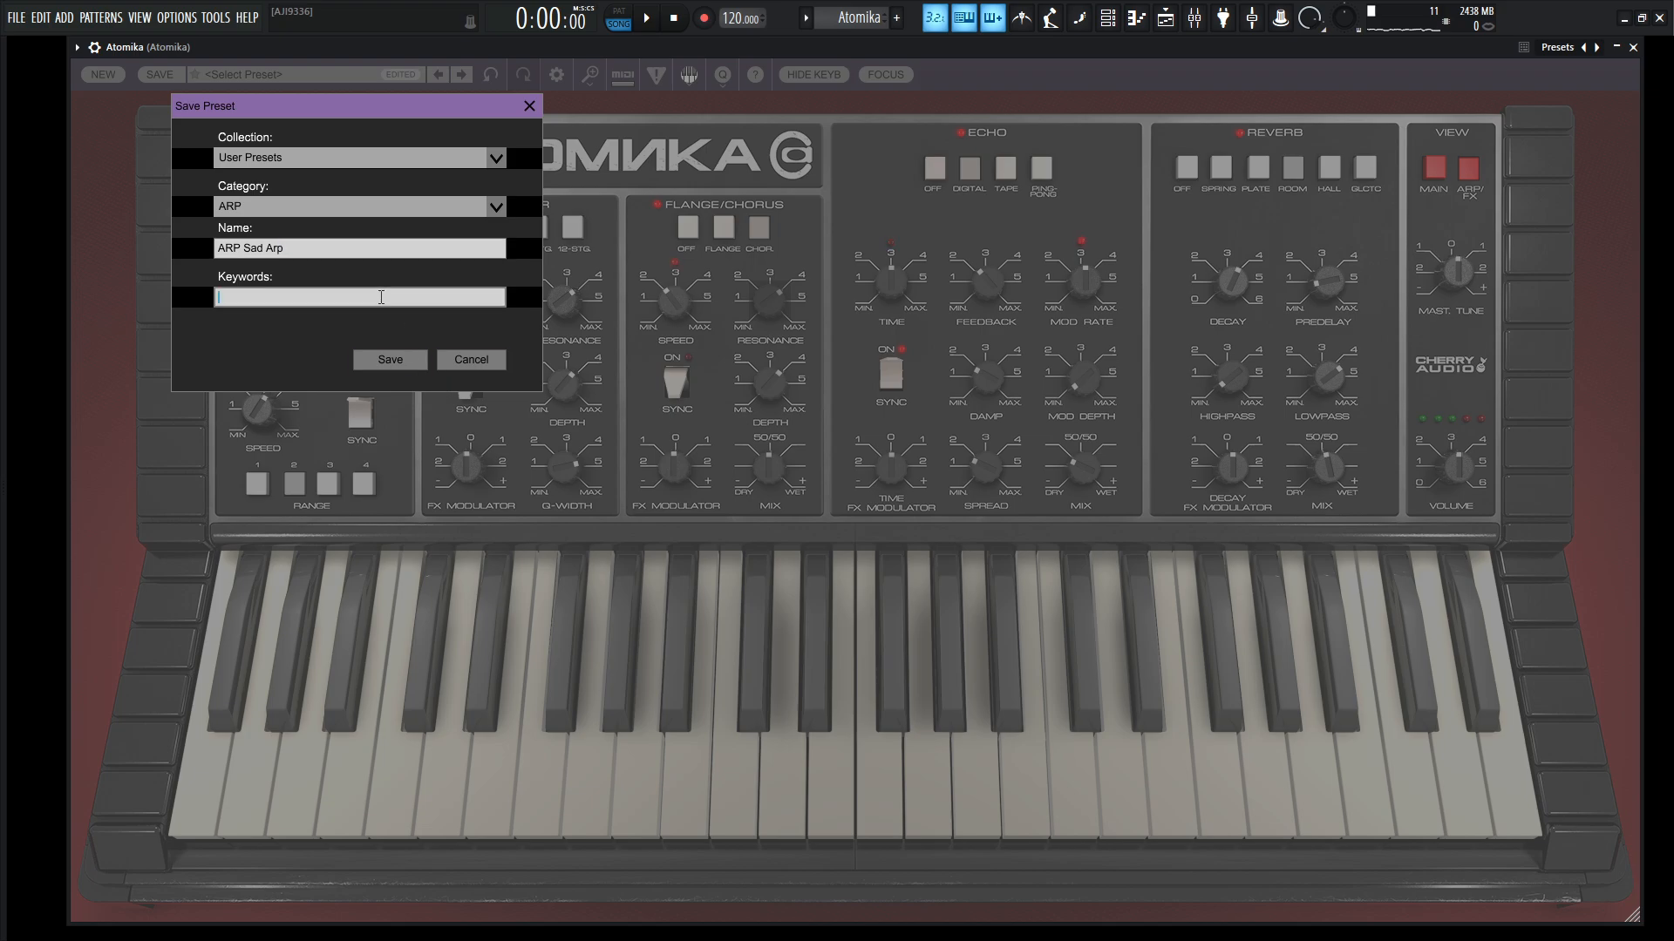
left_click(390, 360)
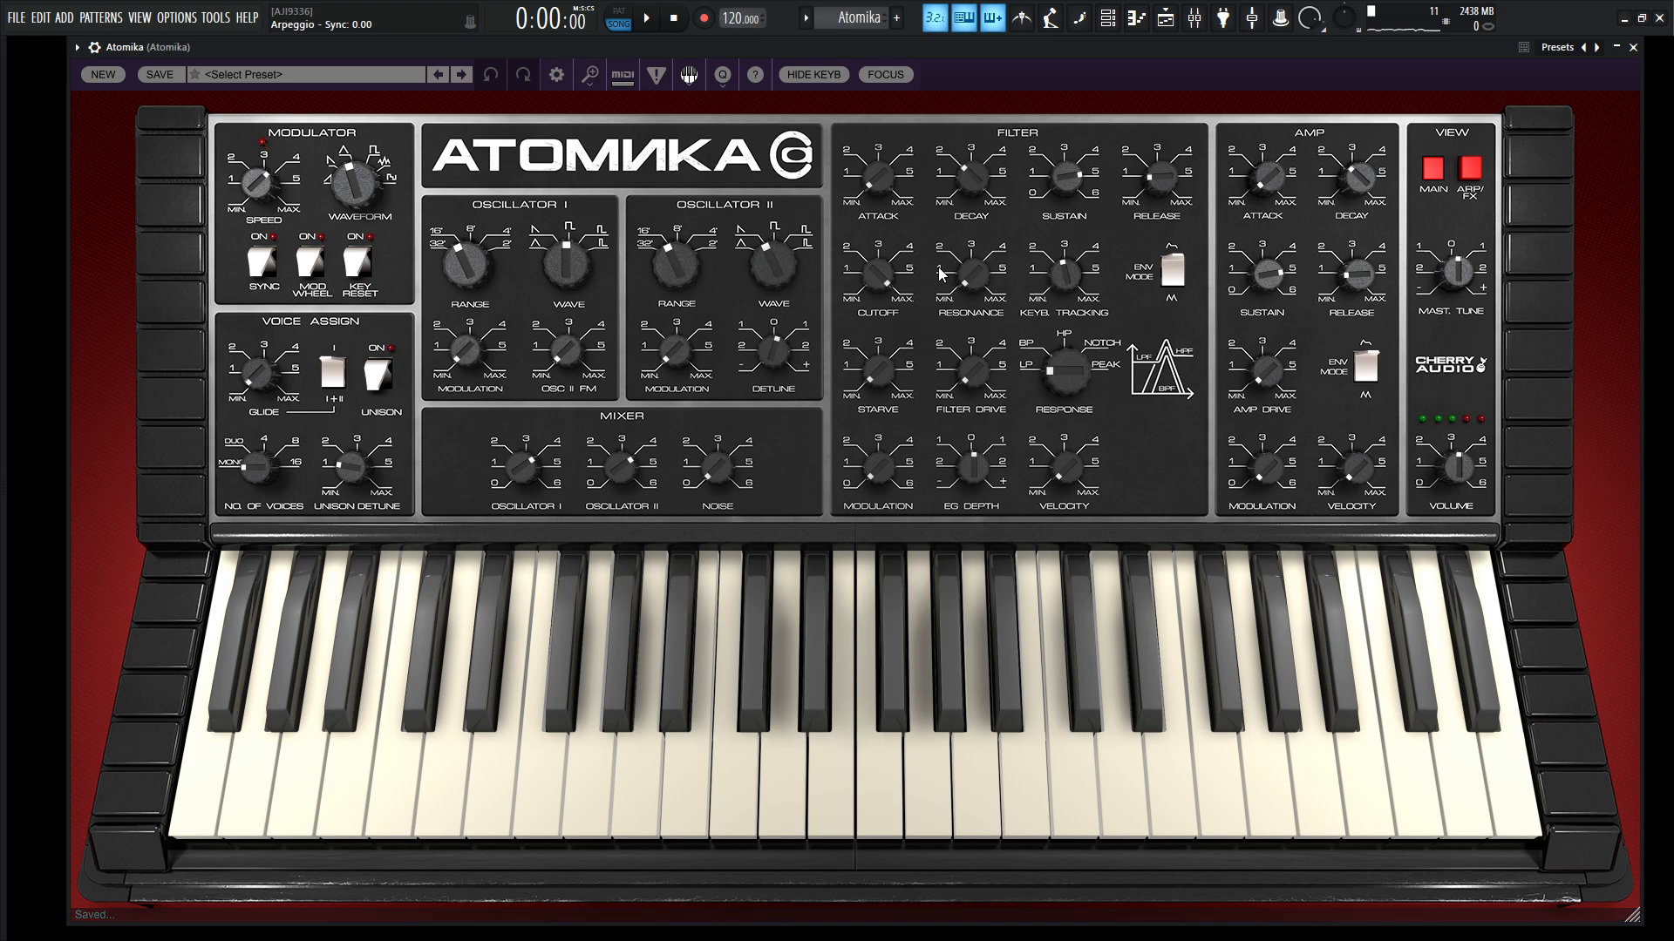
Change the Oscillator I wave in the default patch and audition the sound with a few notes.
key("z")
key("j")
key("z")
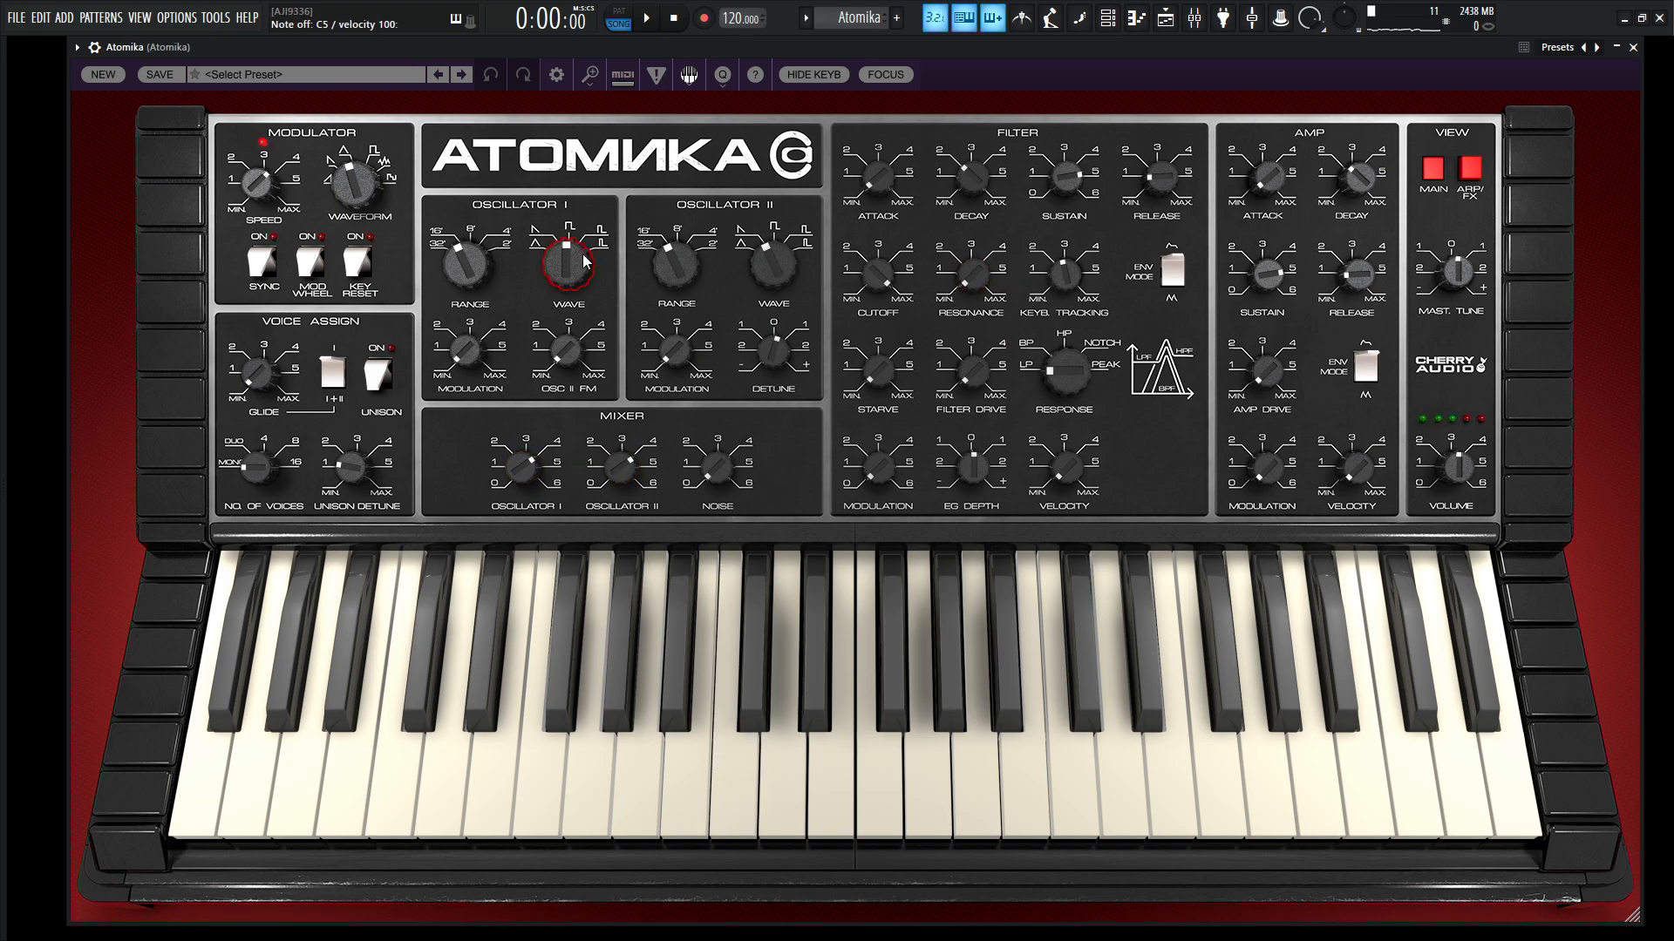
left_click_drag(579, 274, 580, 292)
key("z")
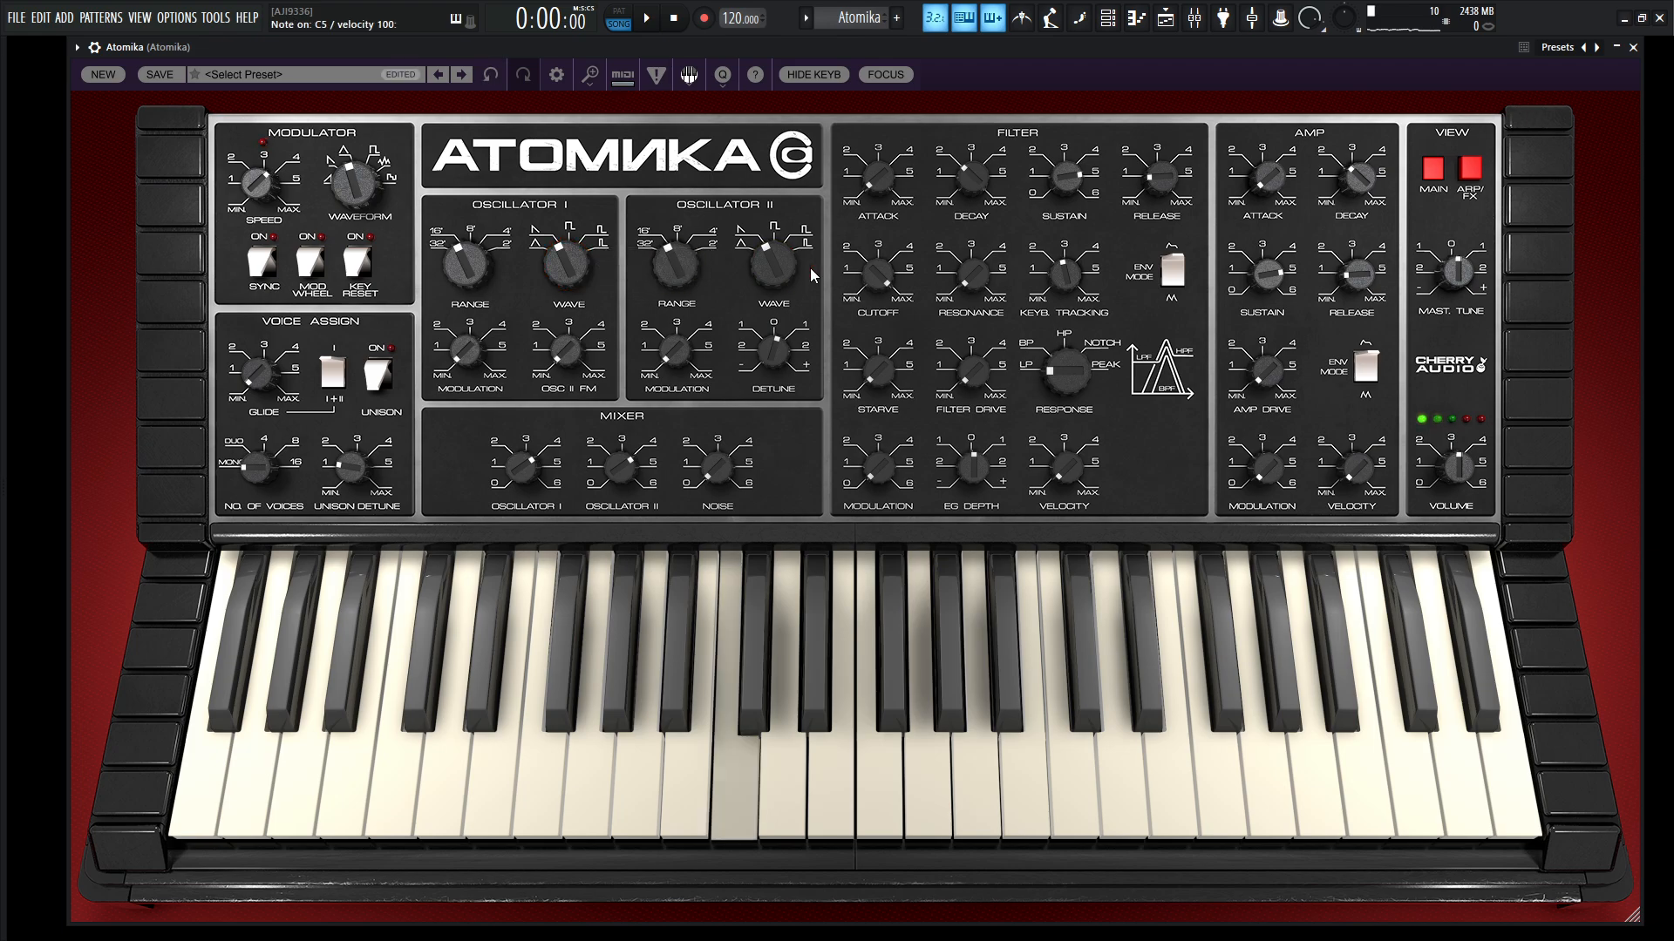
key("j")
key("z")
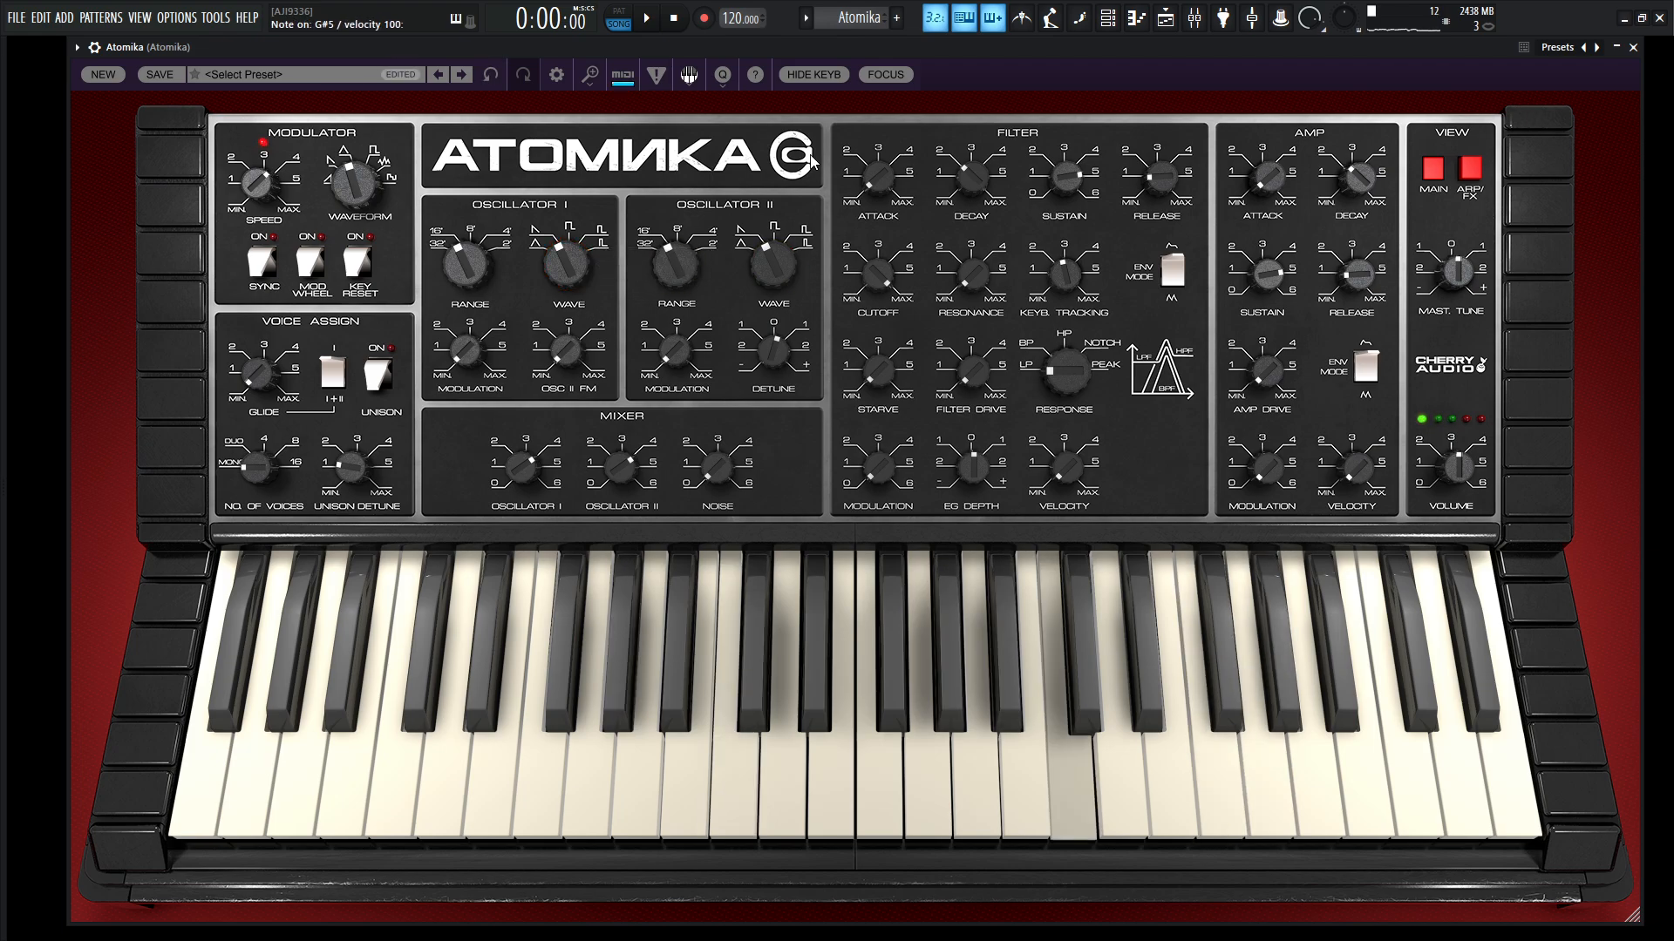
Adjust the Oscillator II range and set the number of voices to 4.
left_click_drag(683, 277, 692, 233)
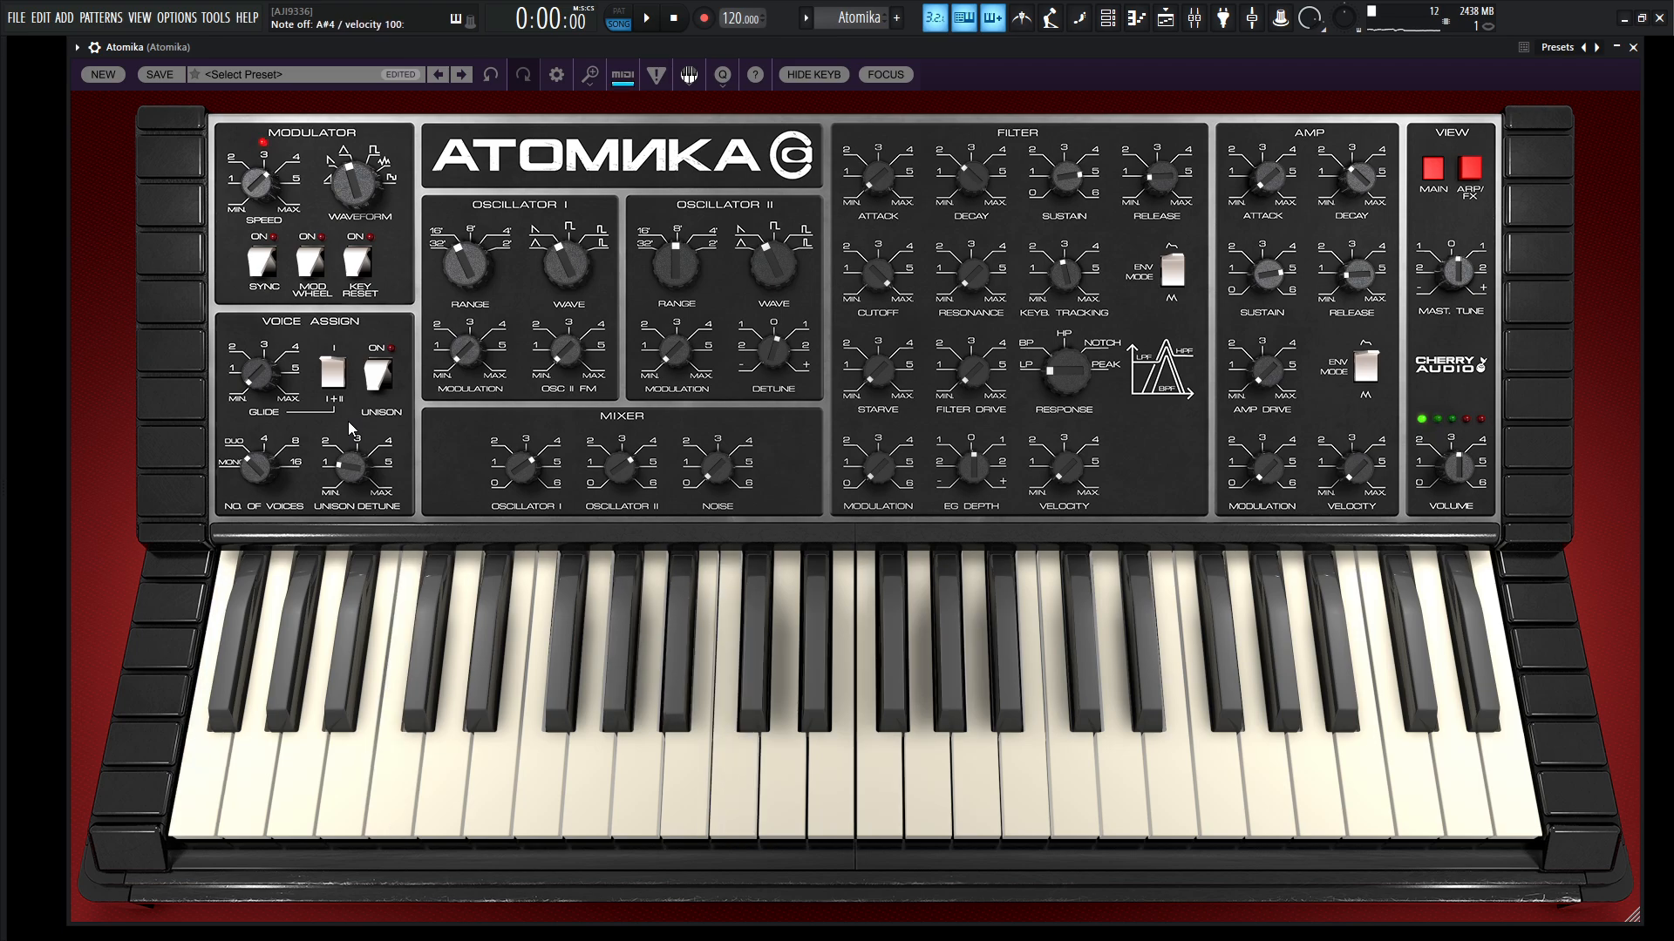
left_click(263, 439)
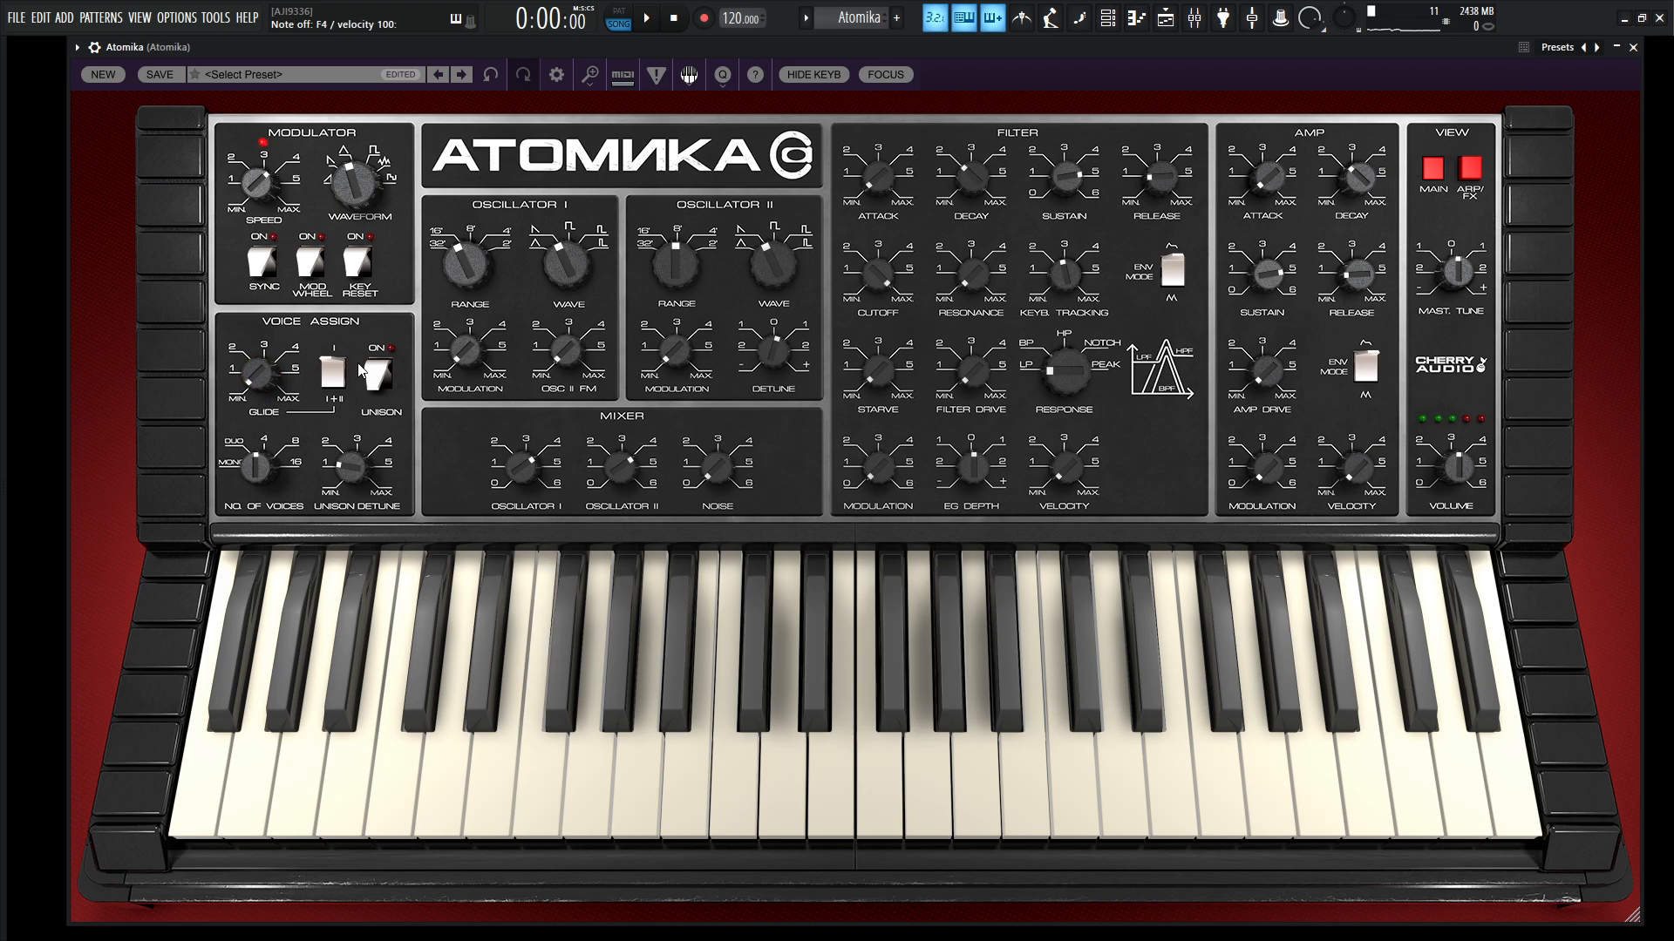
Shape the filter by lowering the cutoff, raising resonance to about 58%, and adjusting the EG depth, sustain and attack.
left_click_drag(878, 275, 898, 377)
left_click_drag(971, 276, 969, 165)
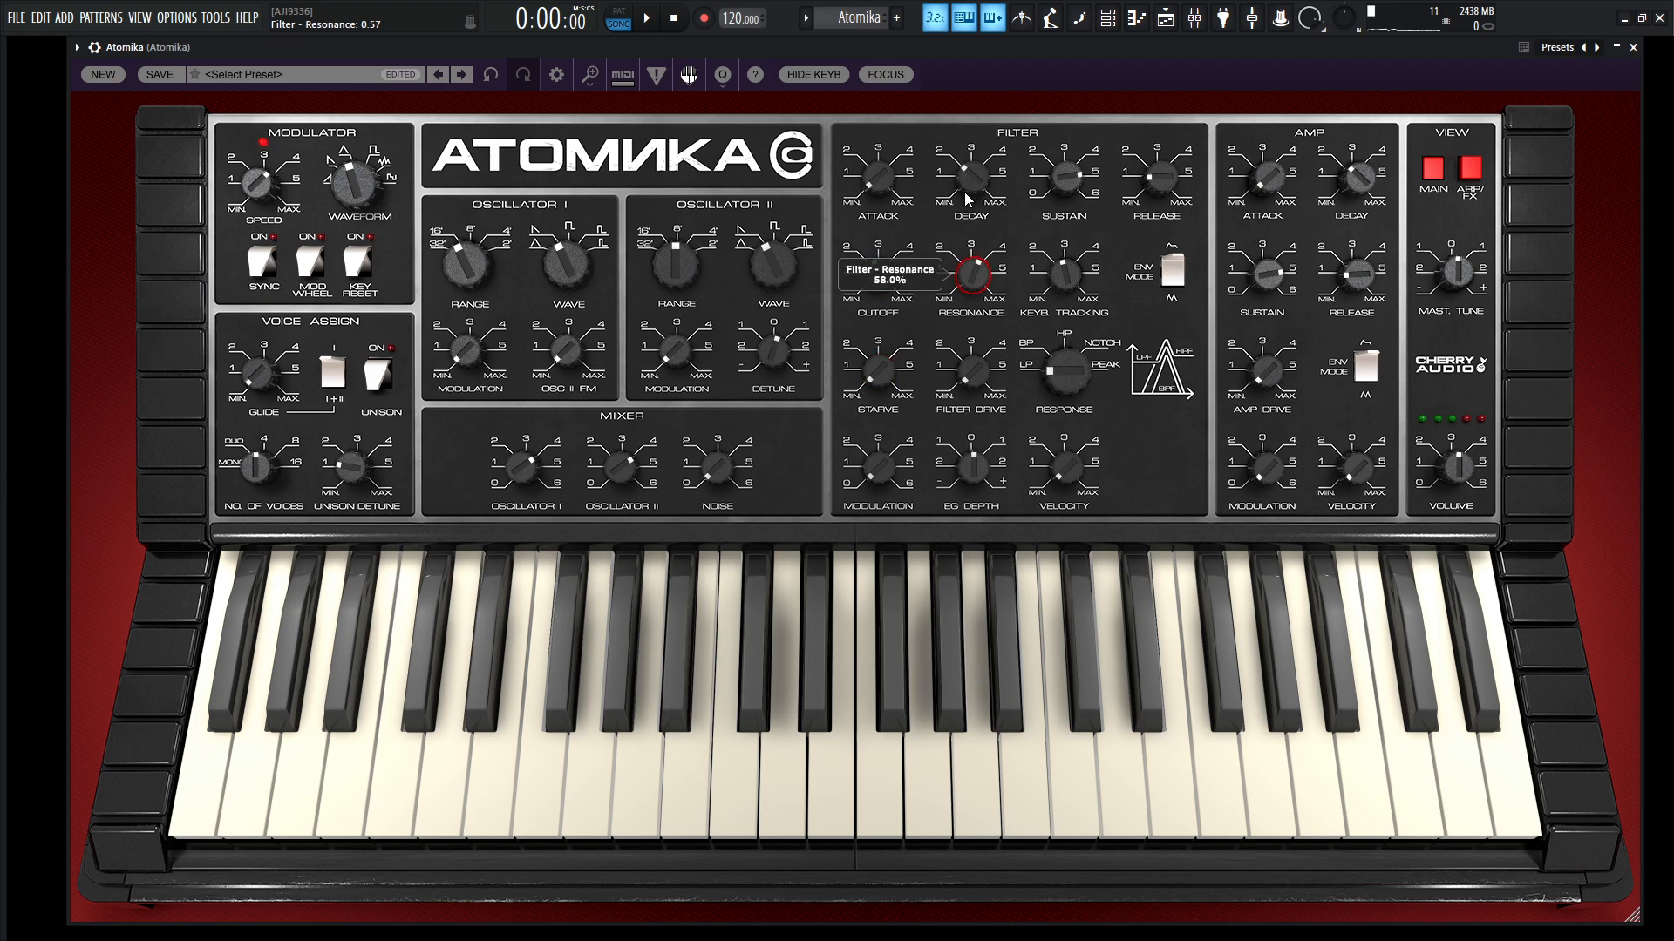
left_click_drag(989, 471, 990, 433)
left_click_drag(1064, 179, 1067, 144)
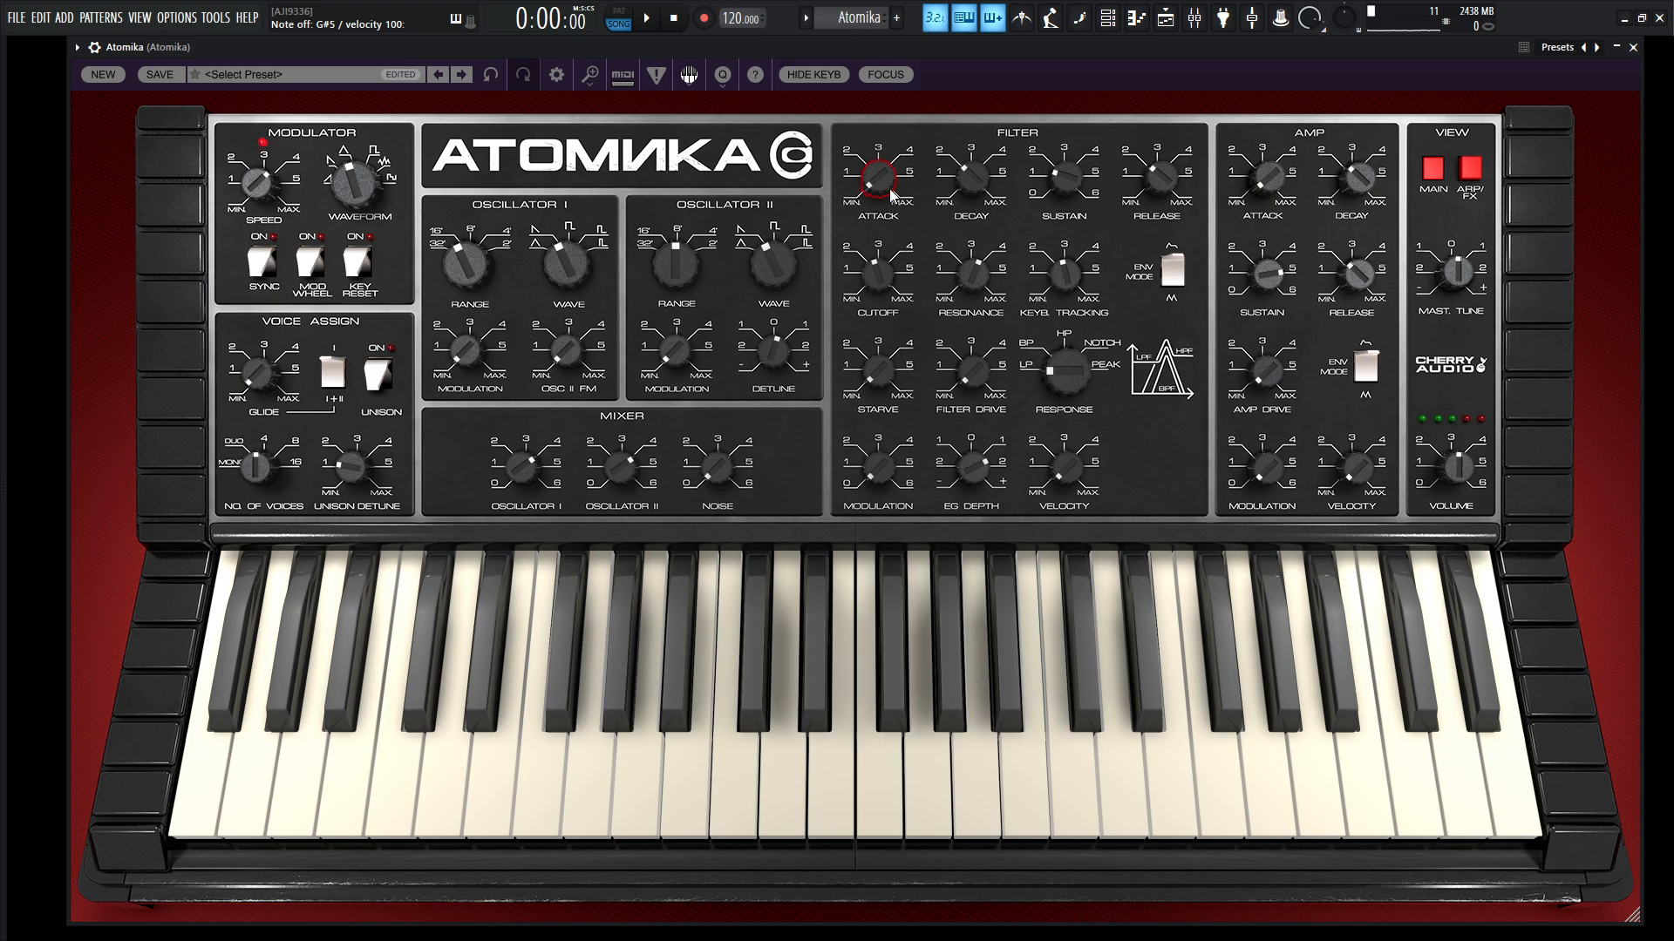
left_click_drag(880, 189, 888, 168)
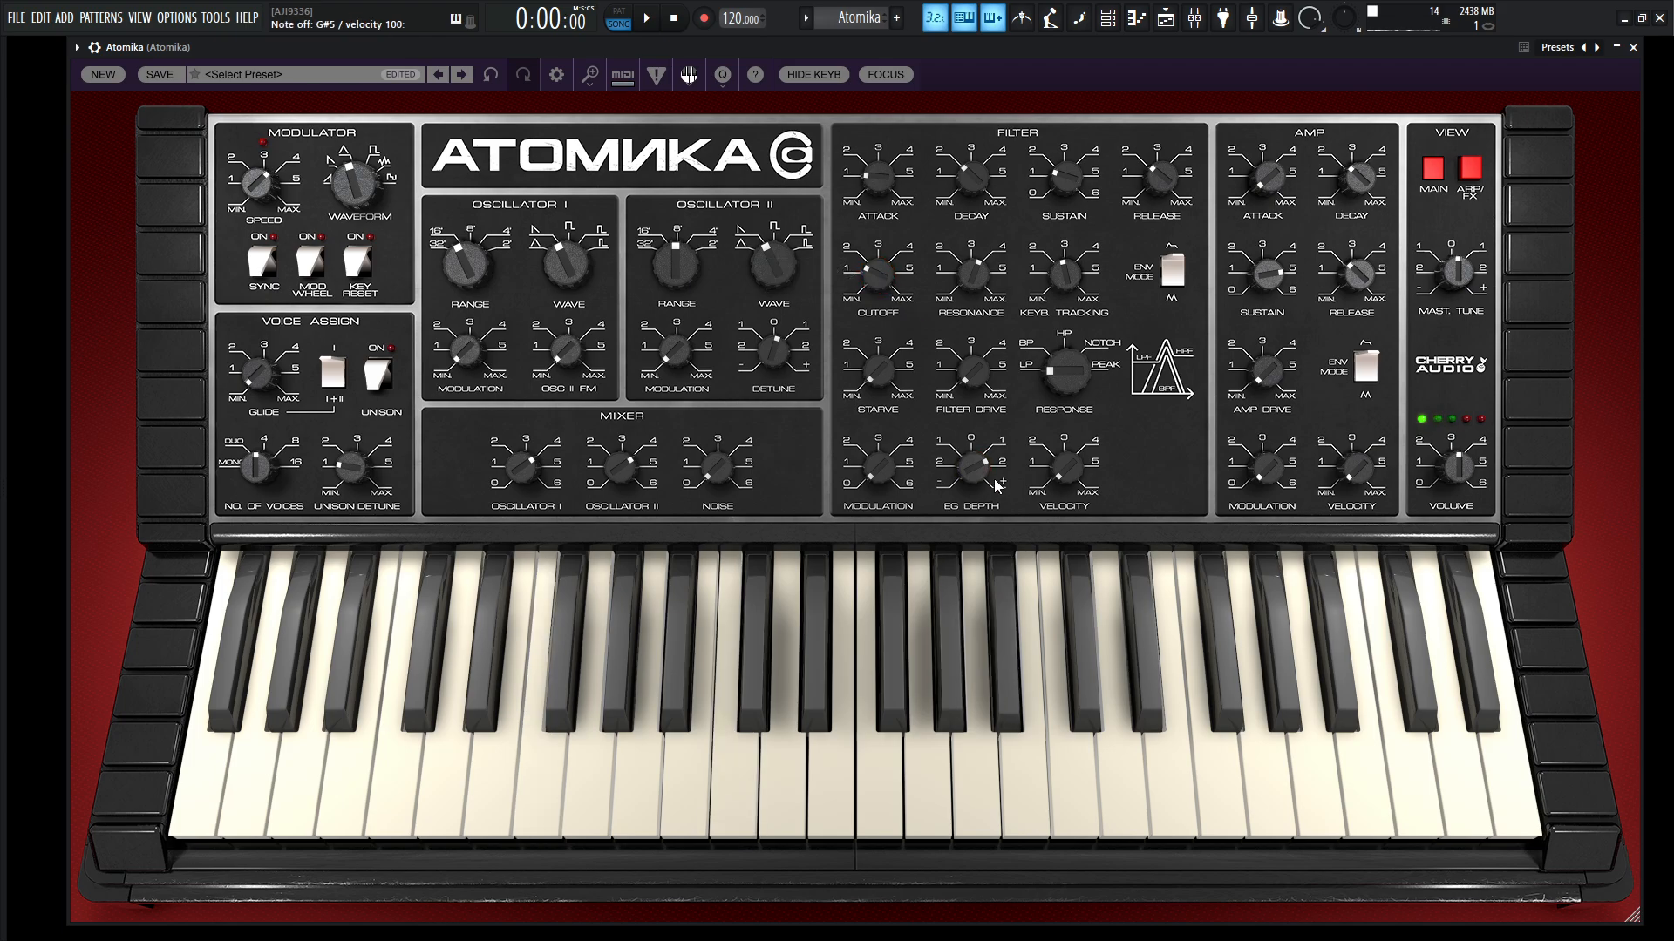
left_click_drag(983, 473, 982, 465)
Fine-tune the amp envelope's decay, release and sustain.
left_click_drag(1362, 189, 1362, 183)
left_click_drag(1363, 272, 1274, 289)
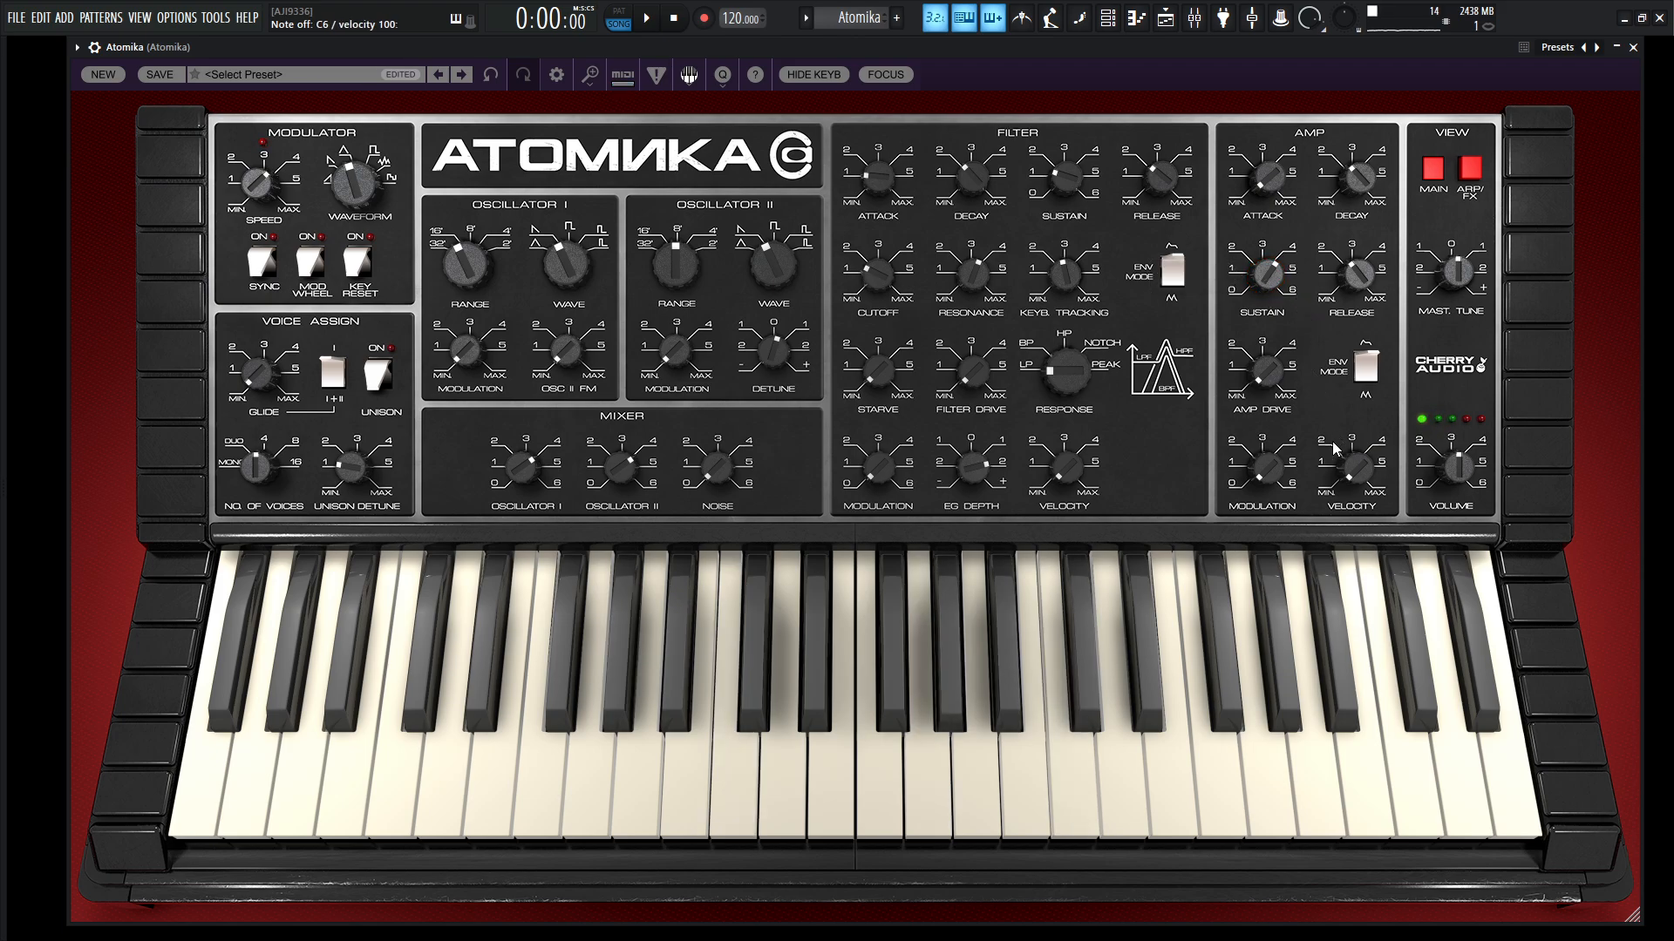
Try amp modulation depths of about 35% and 22%, and reset the depth to 0.
left_click(1273, 457)
left_click_drag(1281, 463, 1281, 453)
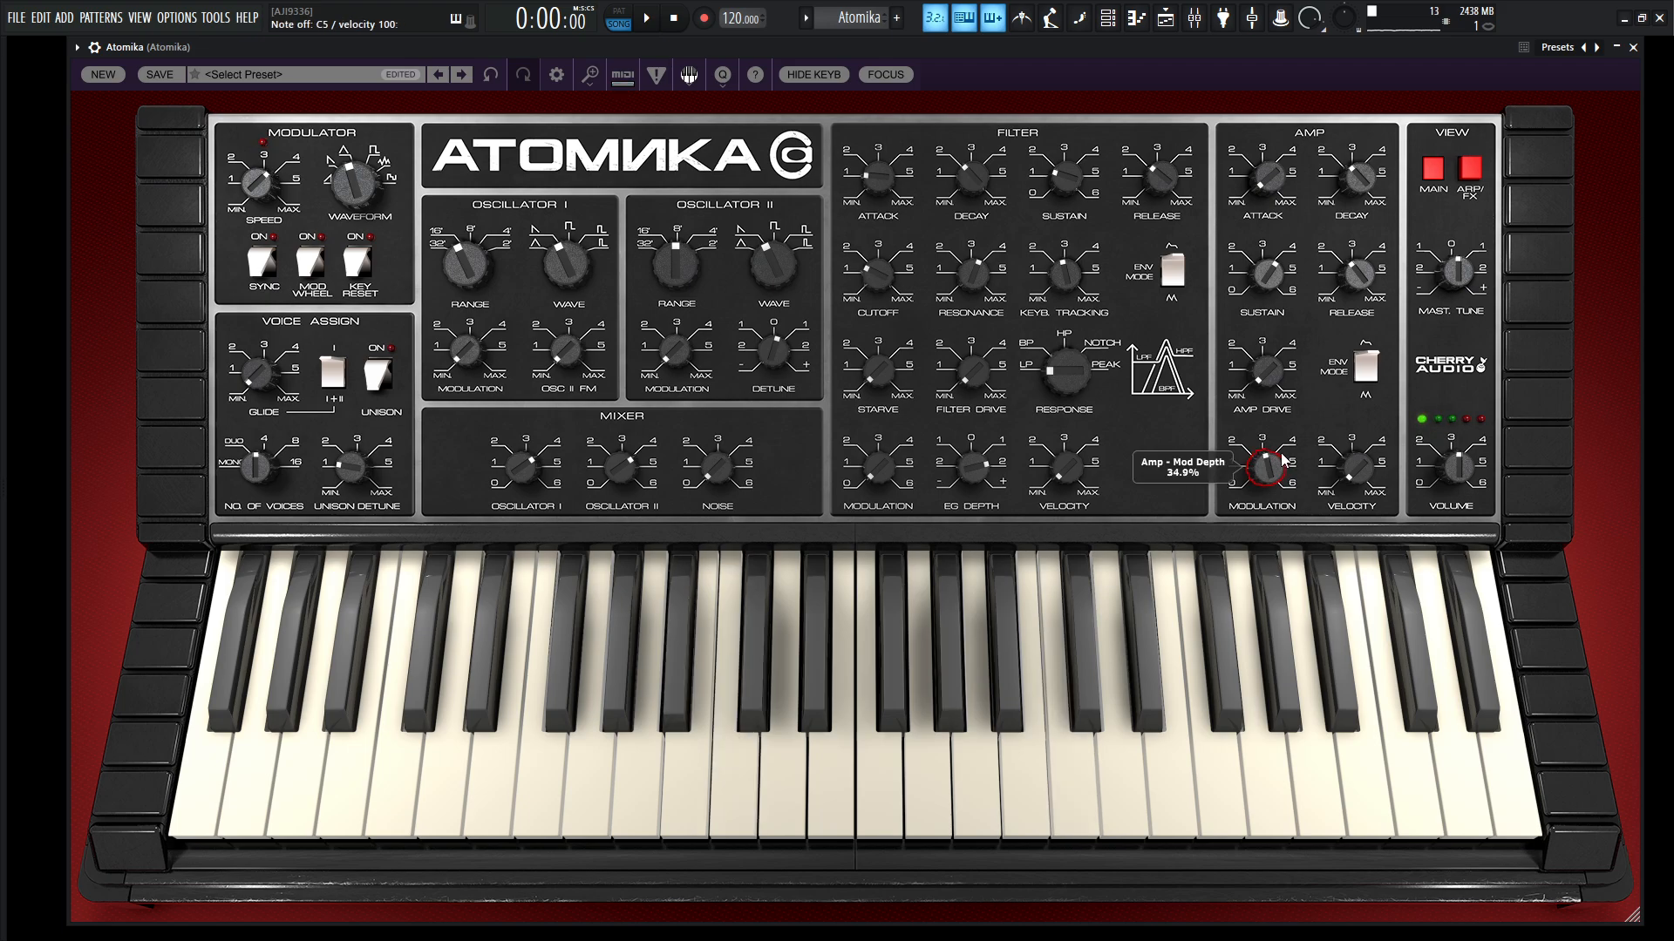
mouse_move(1269, 485)
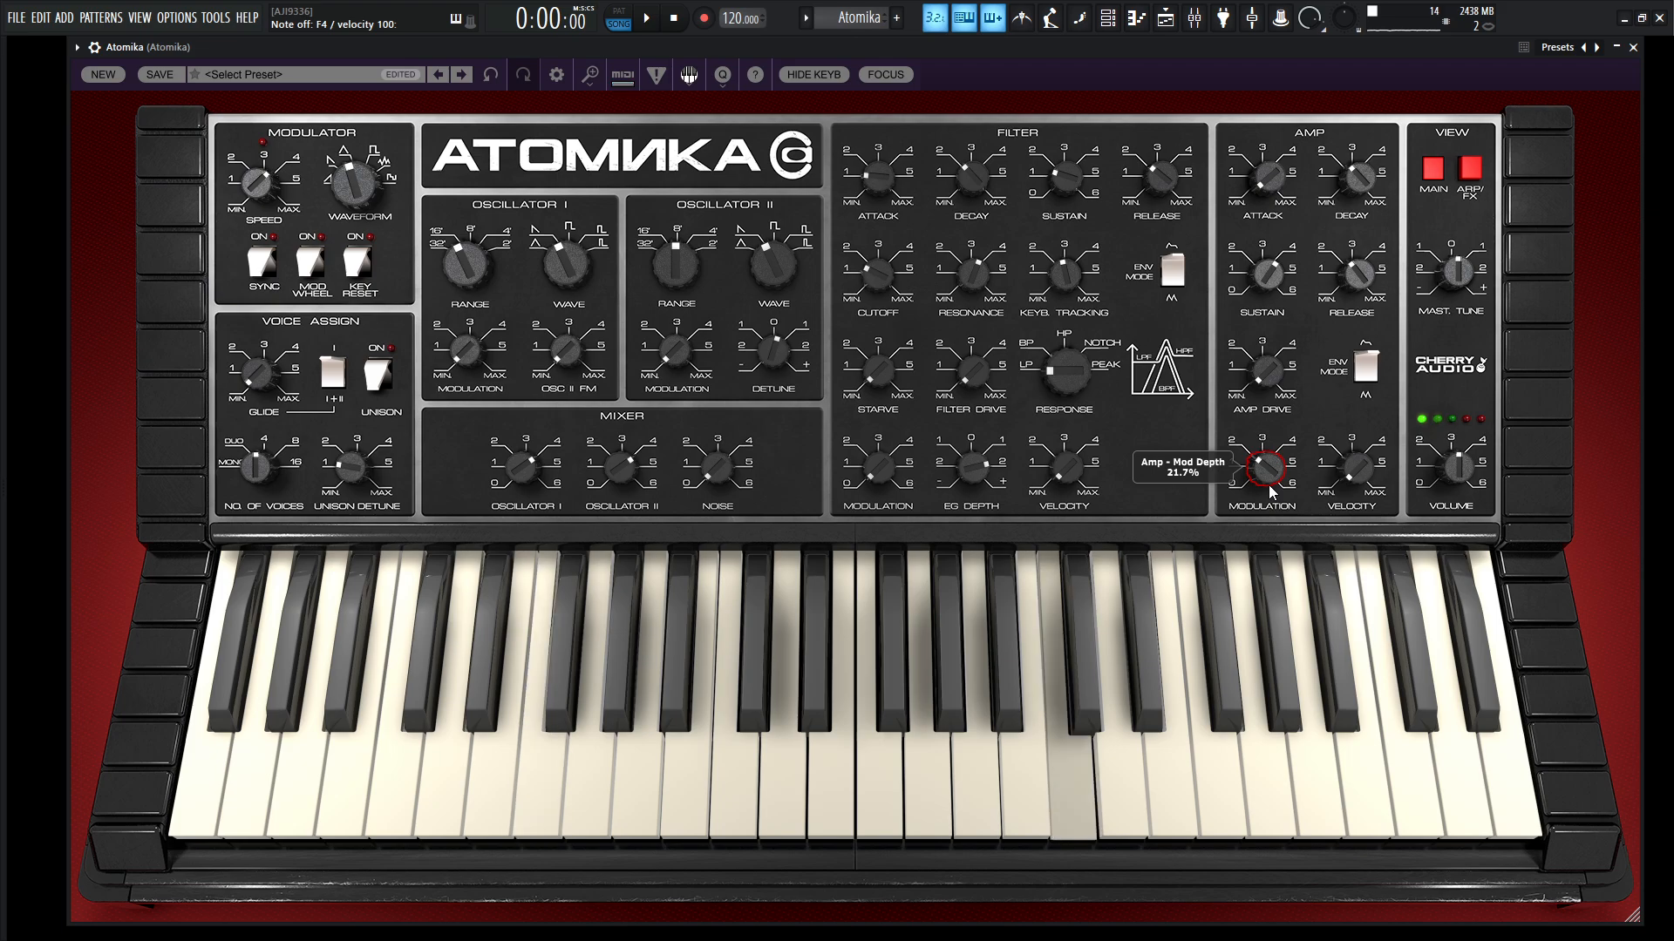
left_click_drag(1273, 469, 1268, 536)
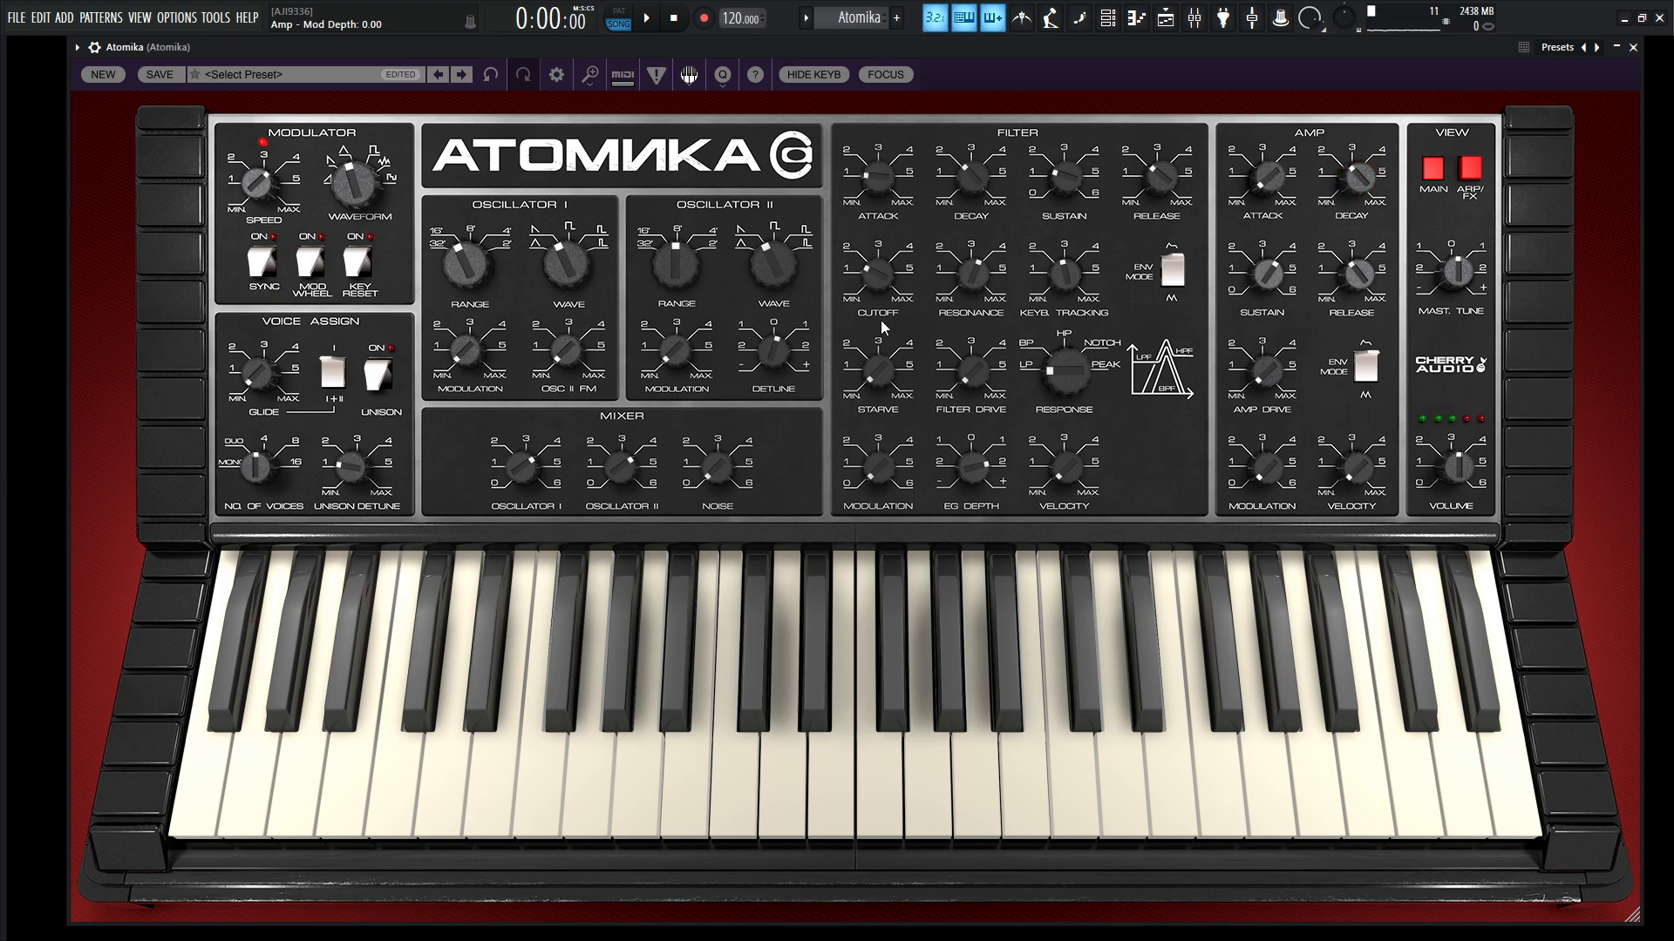
Enable the Chorus effect in the Flange/Chorus section.
mouse_move(778, 352)
left_click(1480, 172)
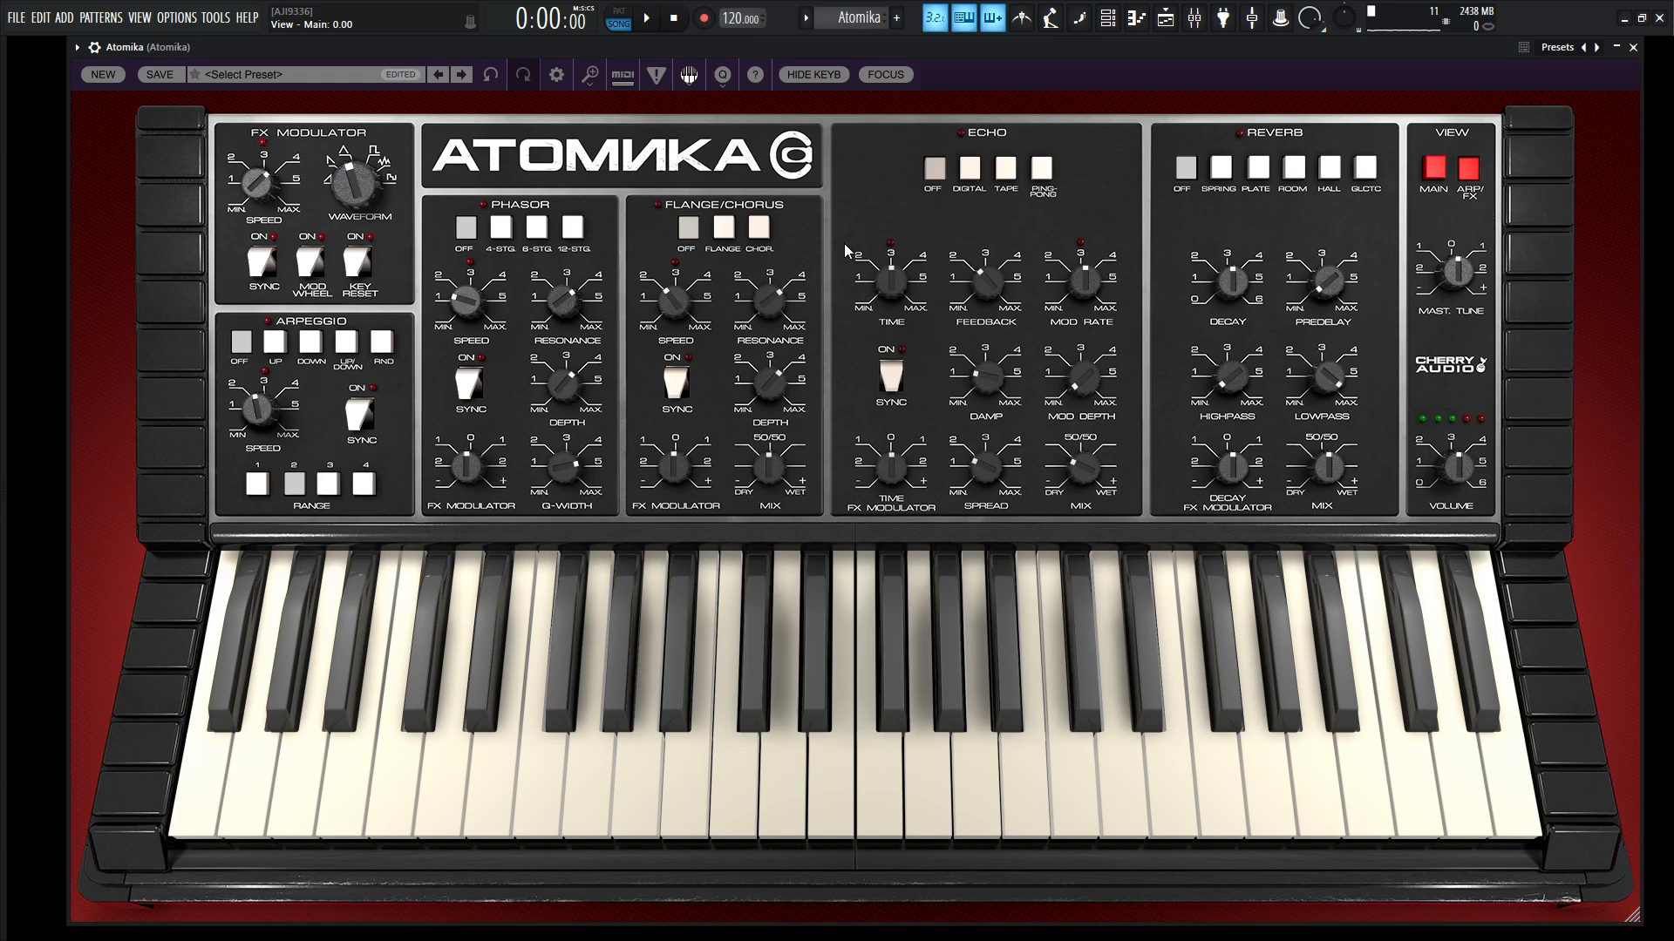
left_click(760, 228)
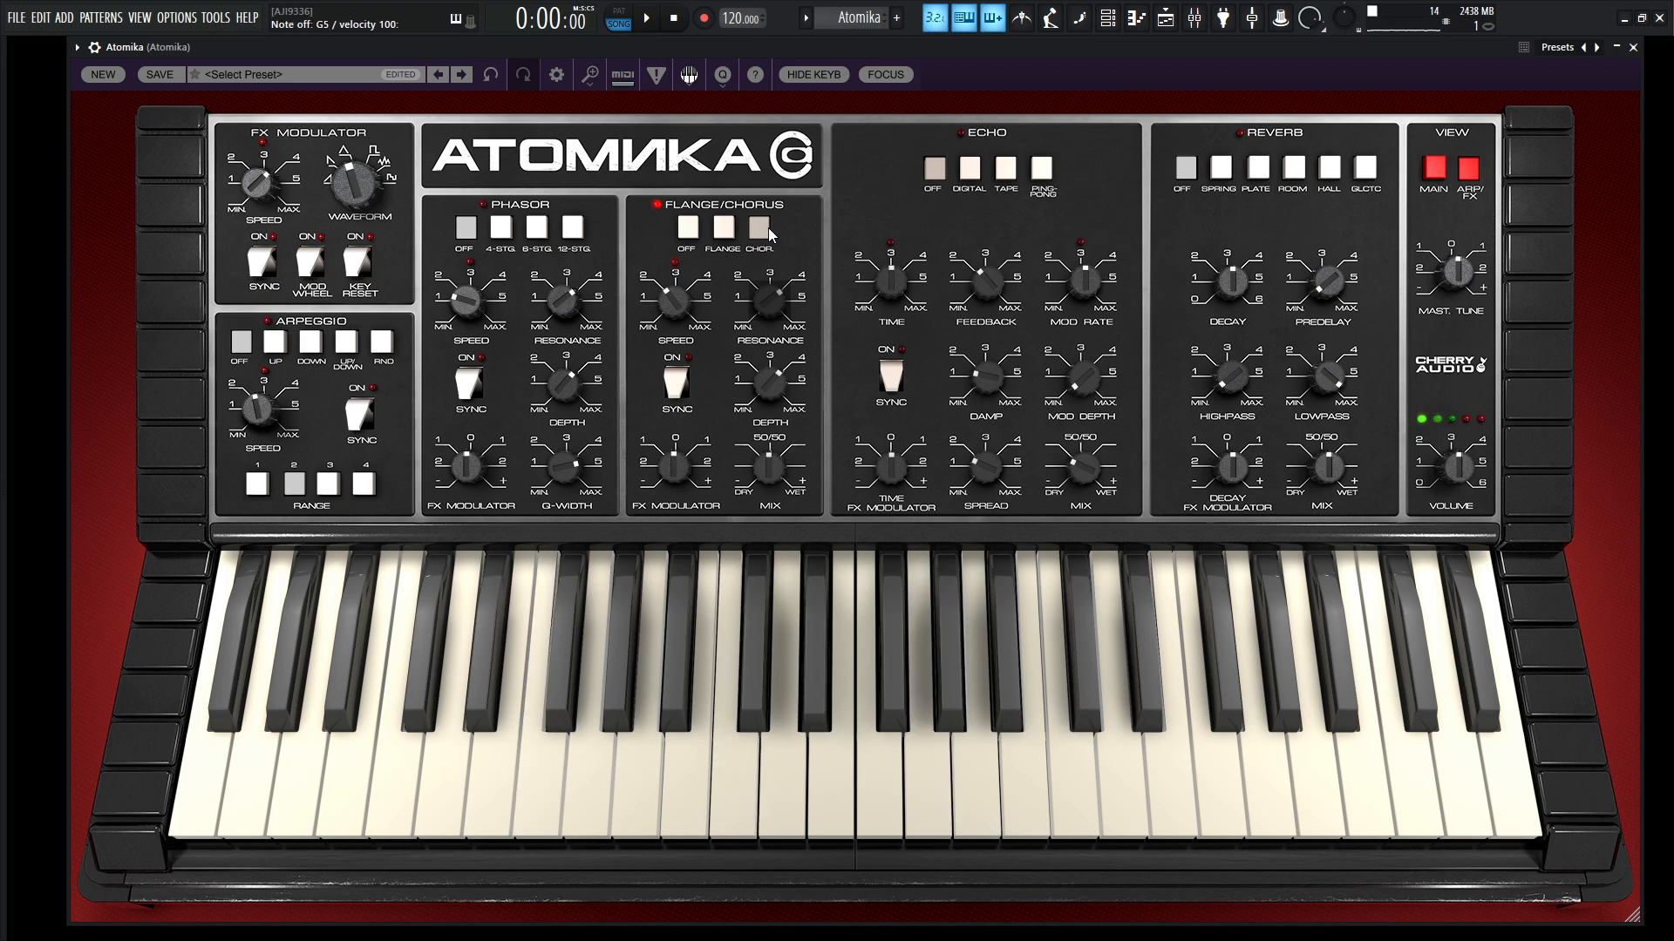
Adjust the filter envelope's decay and raise the filter resonance further.
left_click(1434, 171)
mouse_move(978, 179)
left_mouse_down()
mouse_move(976, 155)
mouse_move(986, 171)
left_mouse_up()
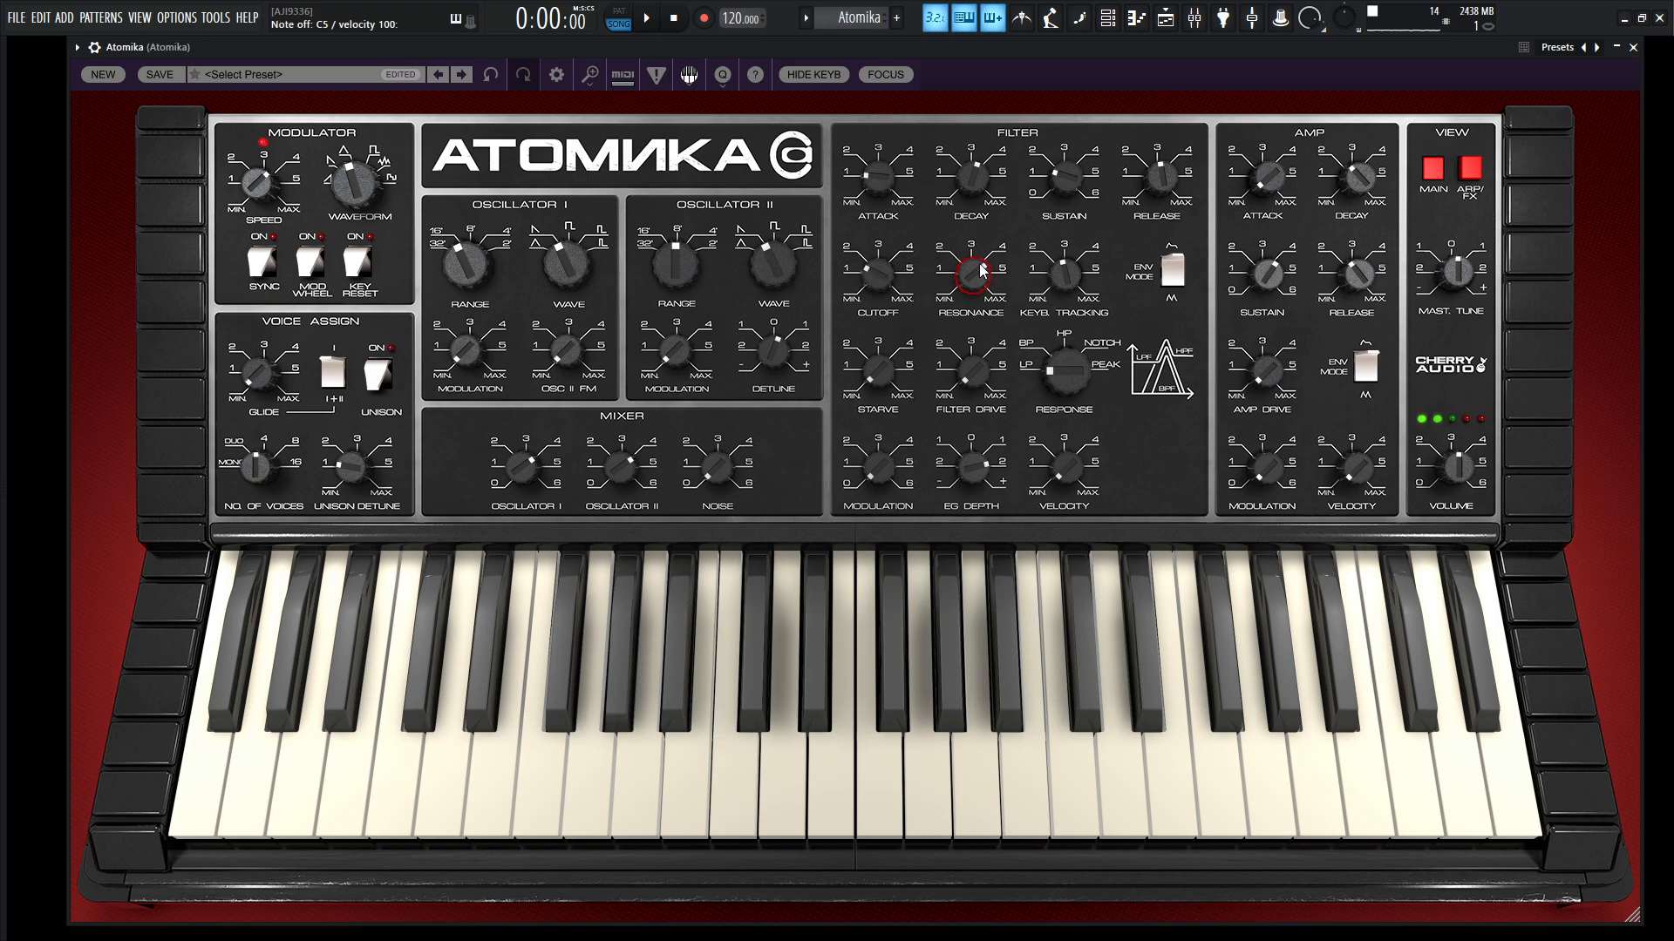
left_click_drag(979, 276, 974, 264)
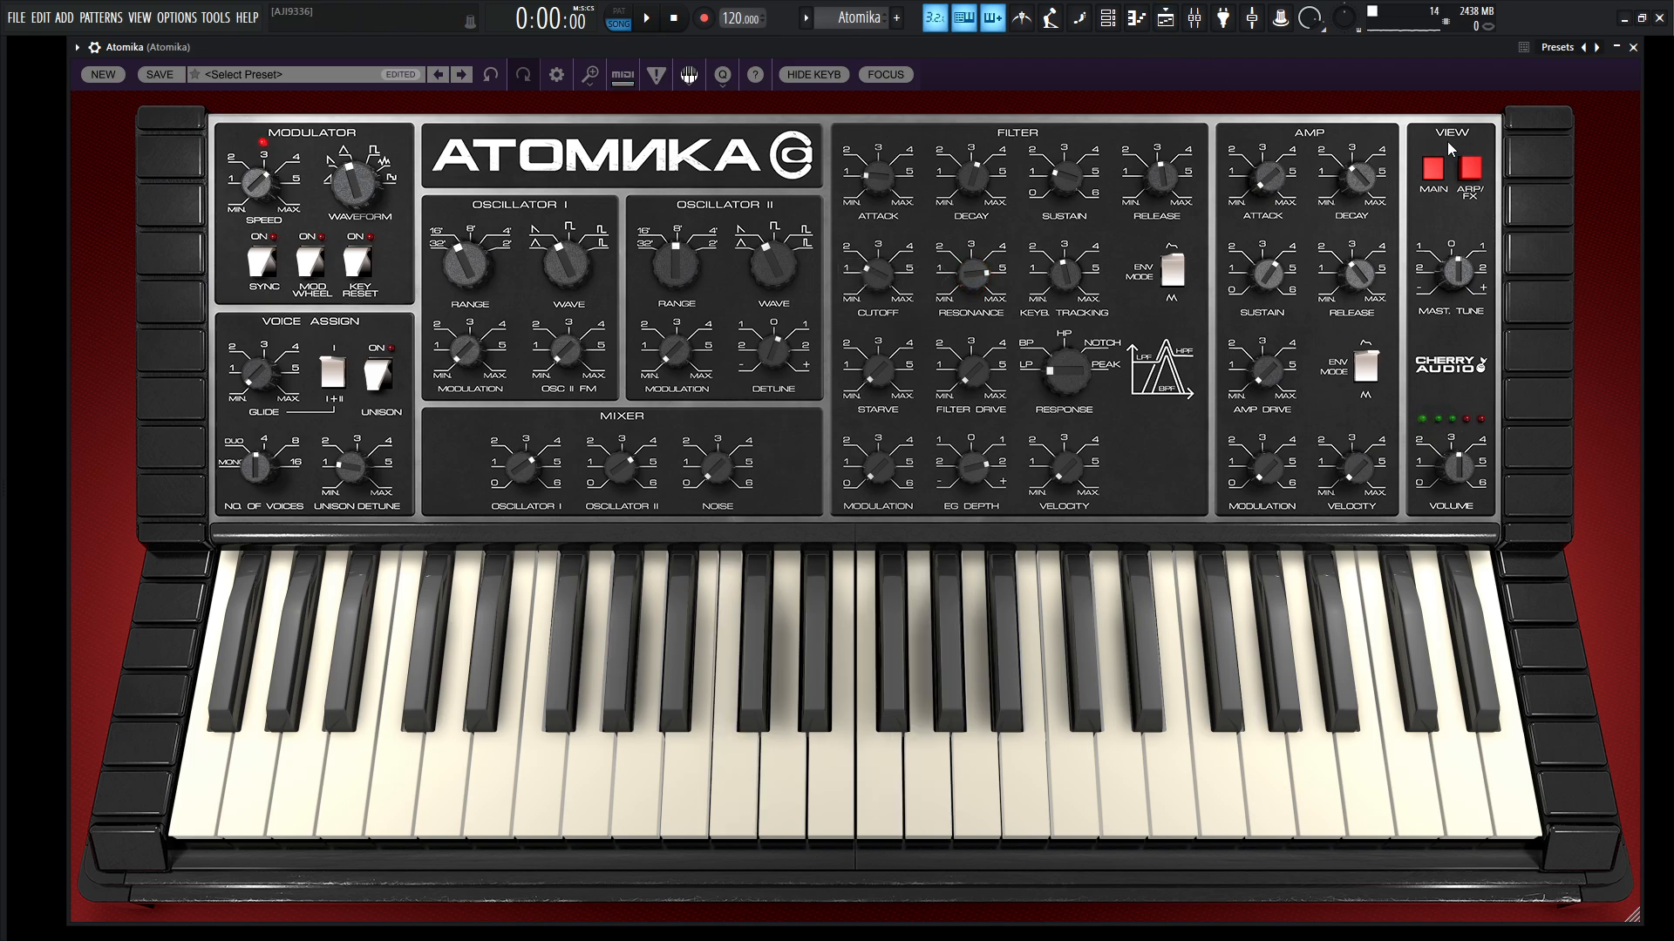
Compare the Digital and Tape echo, keep Tape on, and audition it with a run of notes.
left_click(1468, 171)
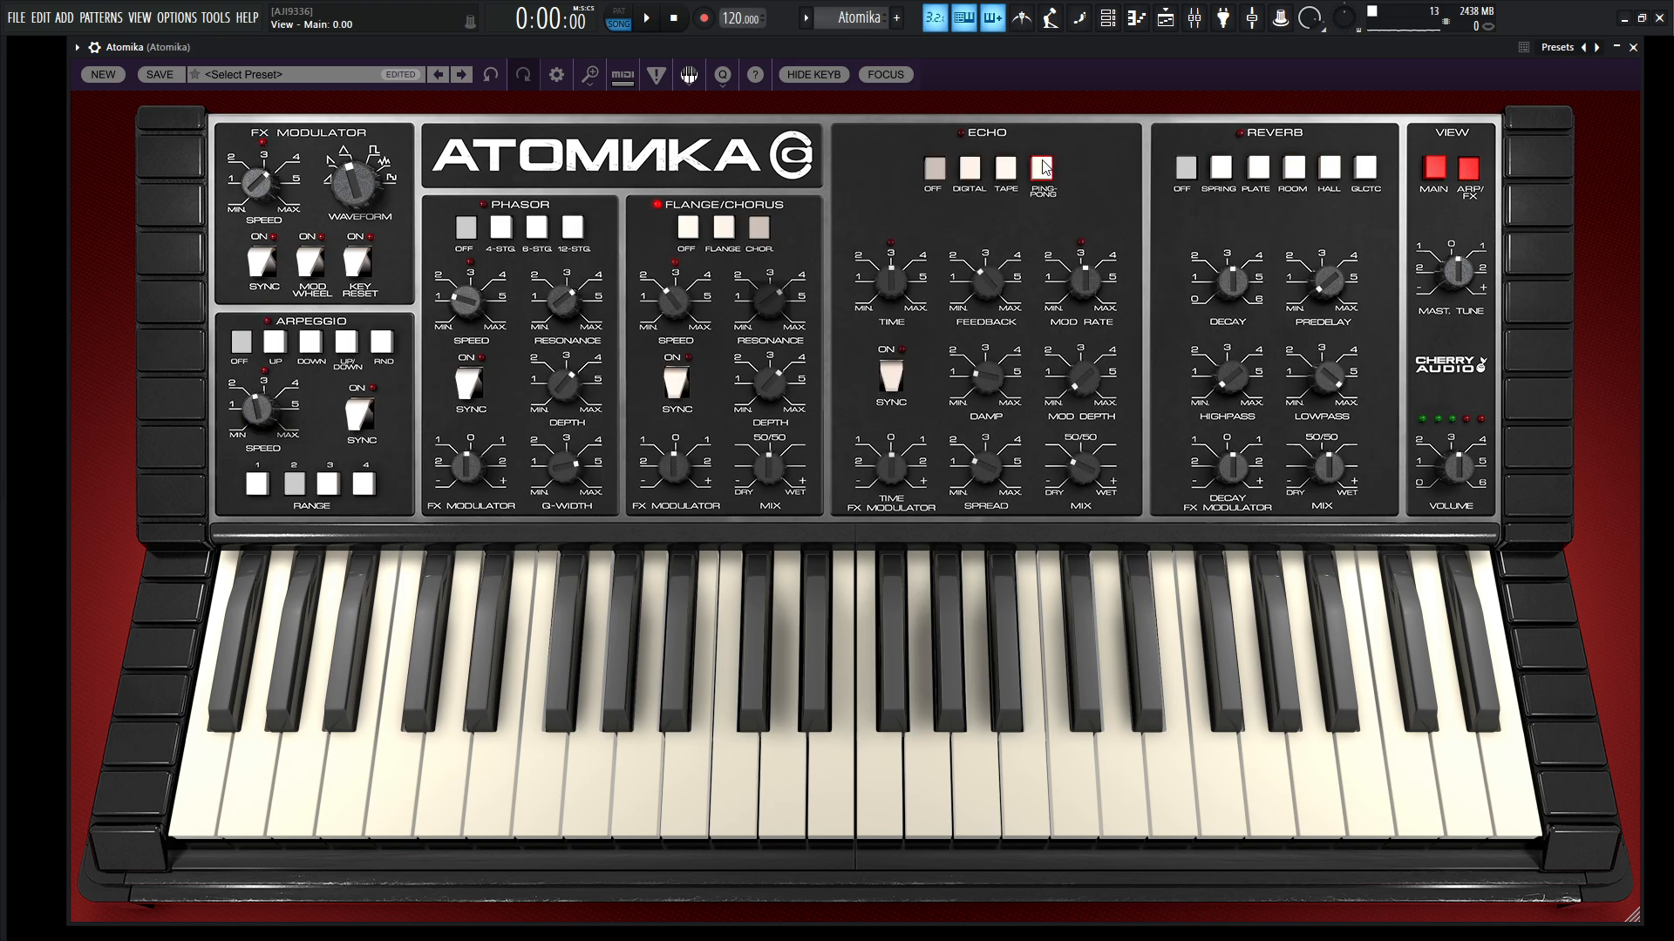
left_click(978, 176)
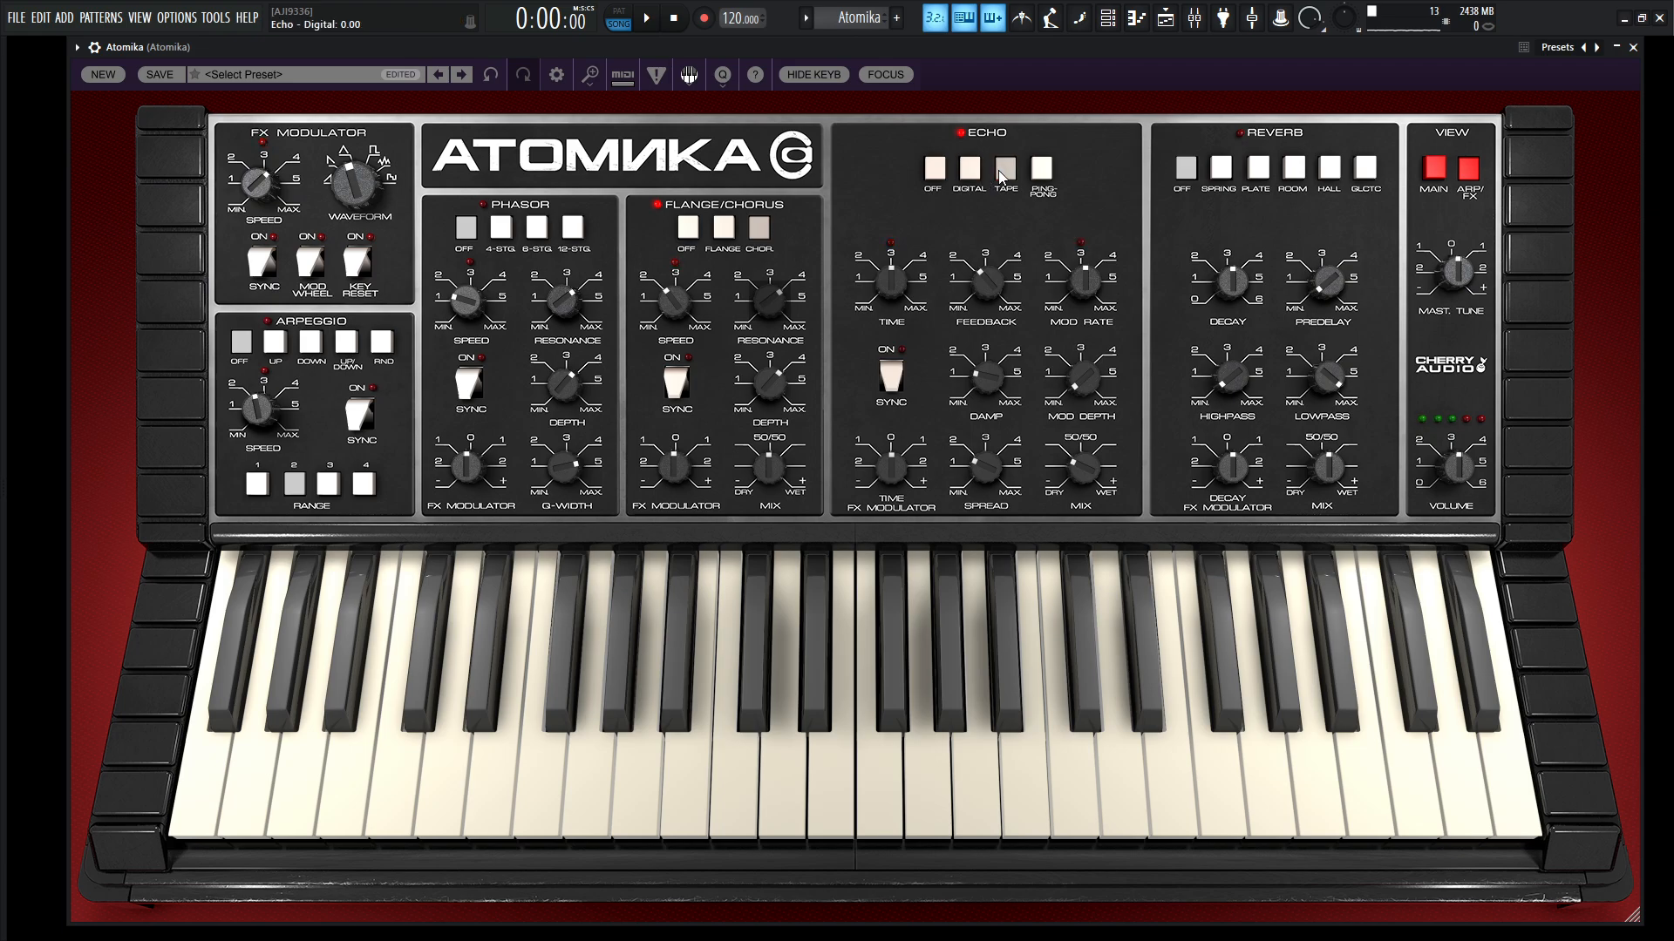
key("v")
key("q")
key("t")
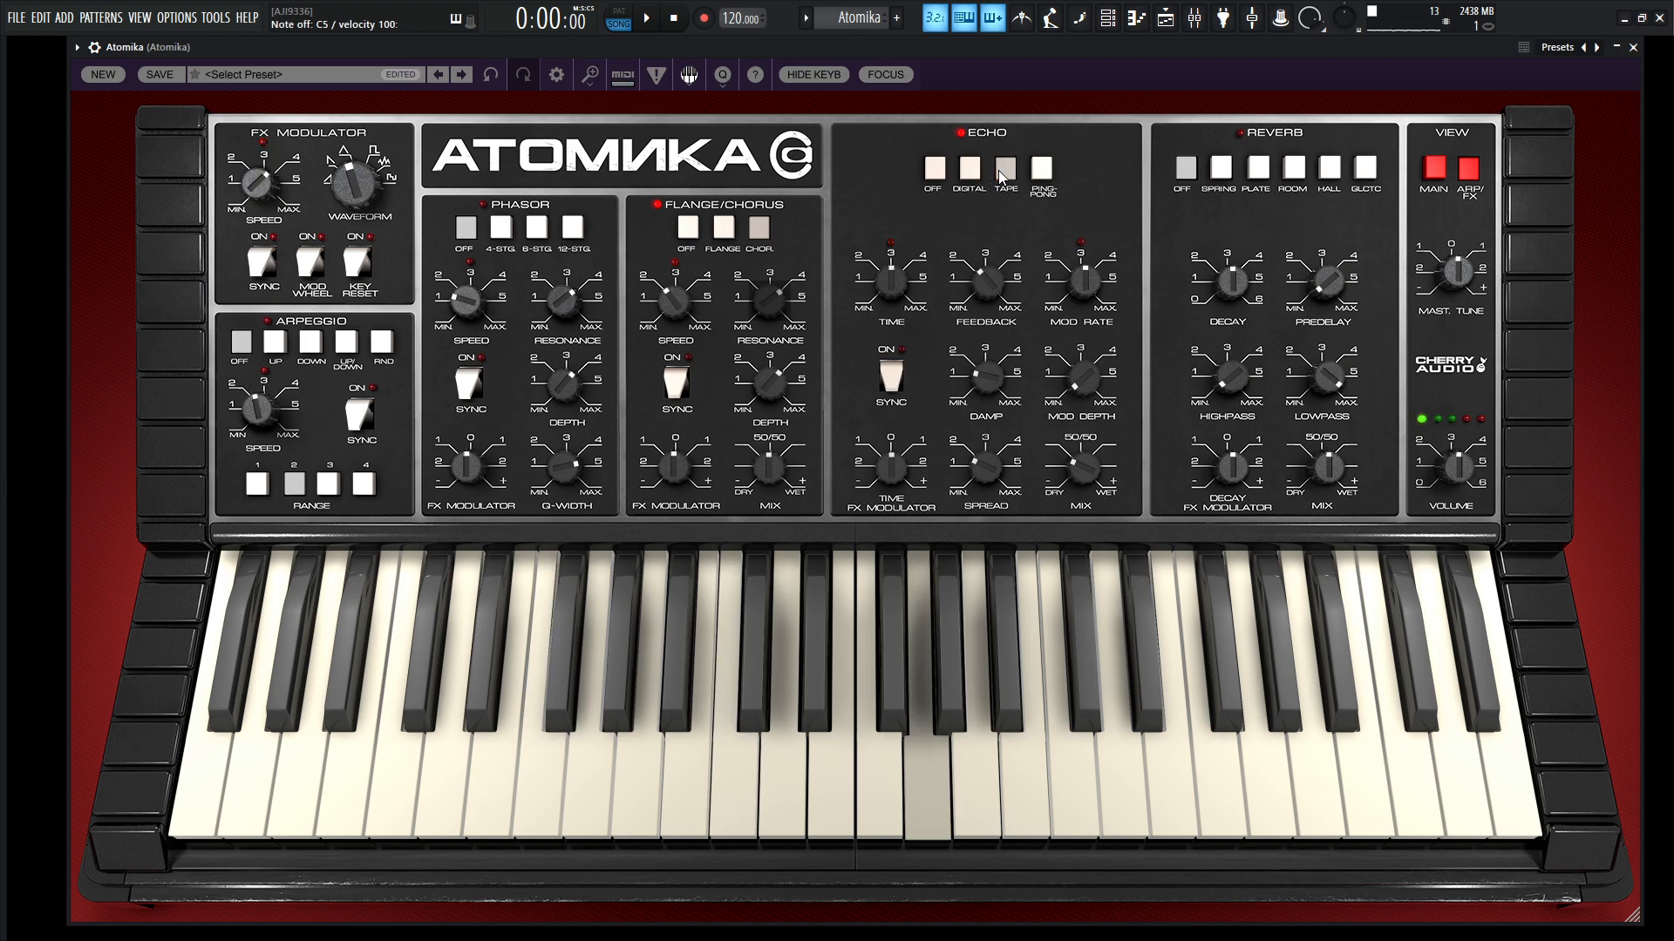
key("v")
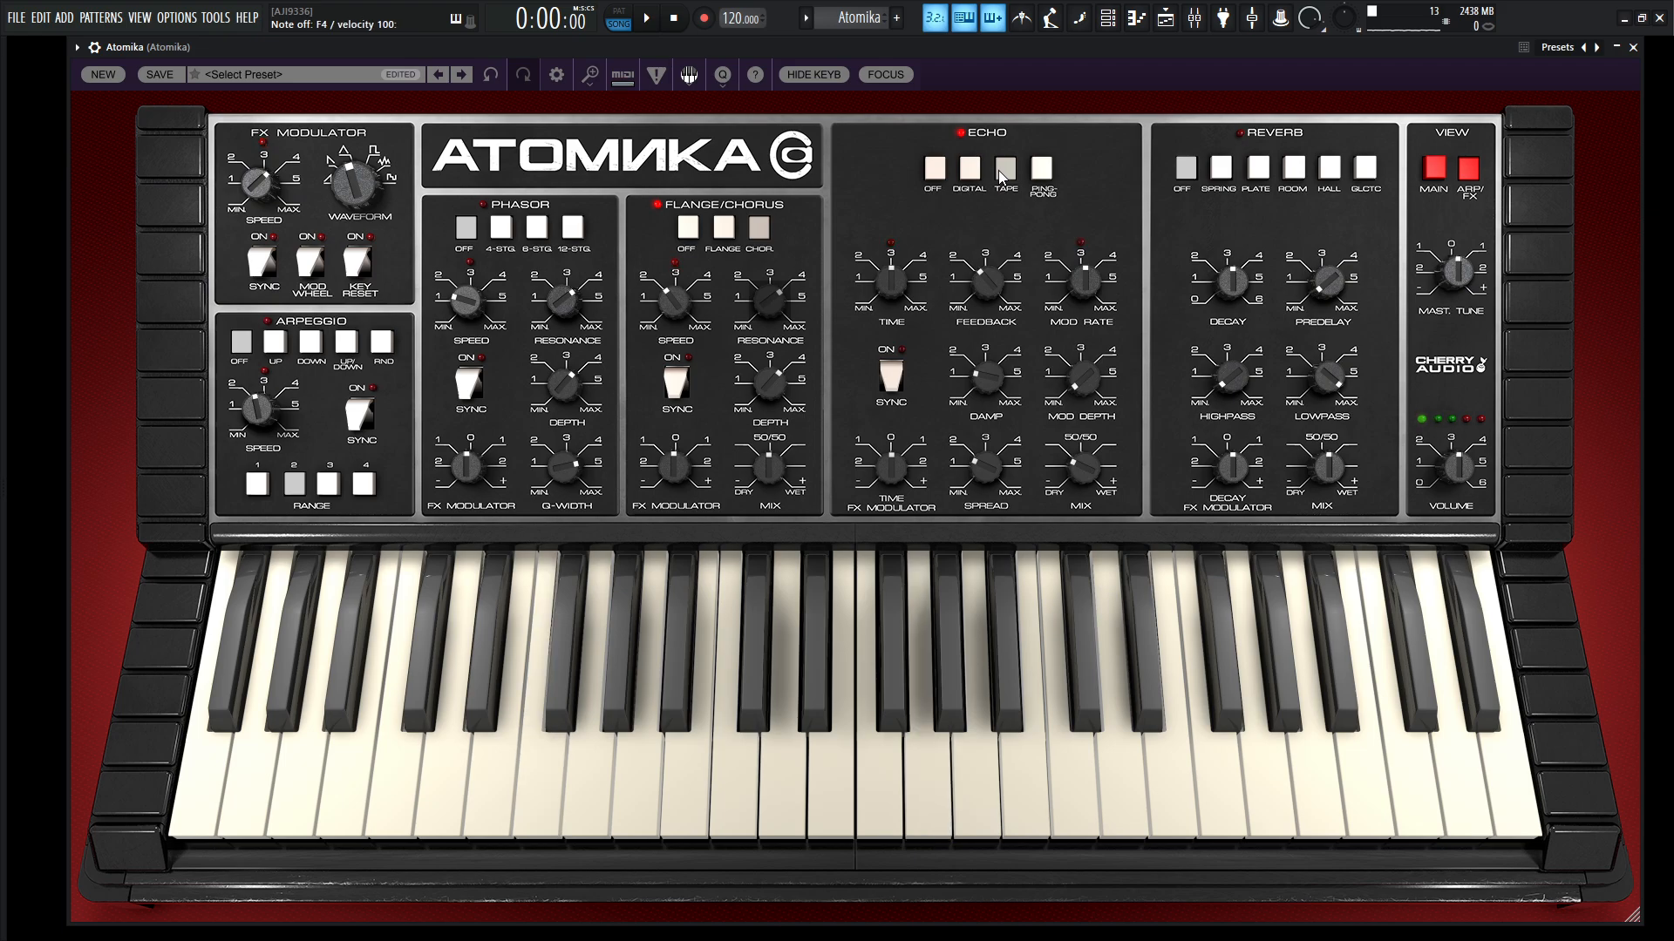
key("6")
key("7")
key("6")
key("7")
key("v")
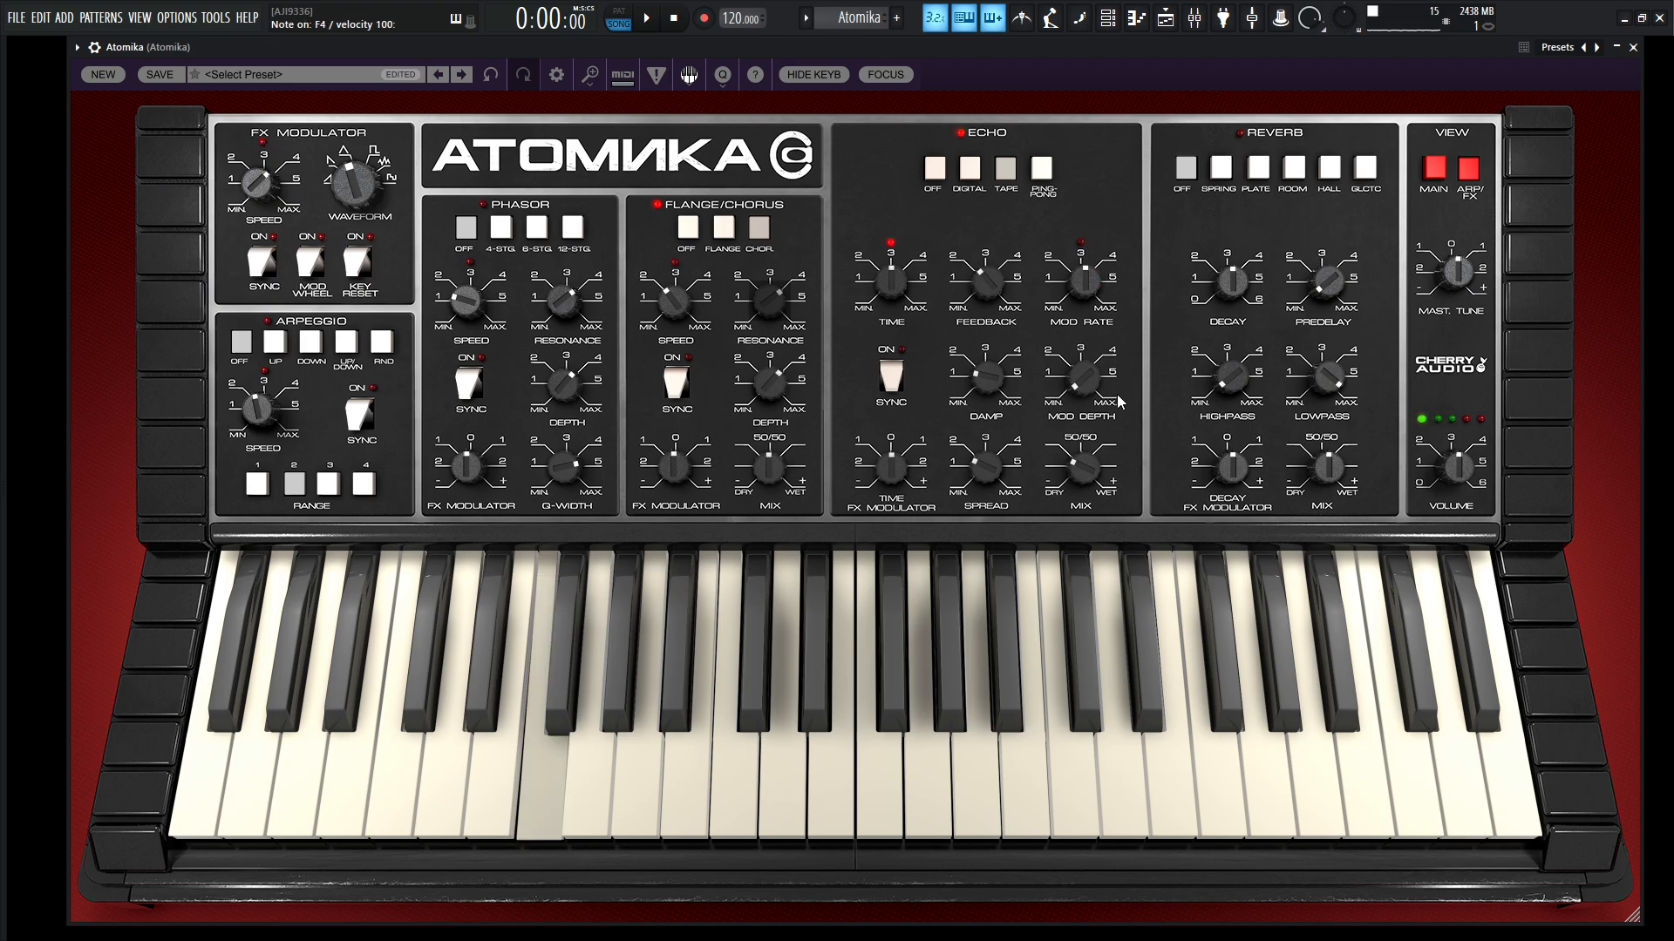
key("q")
key("6")
key("7")
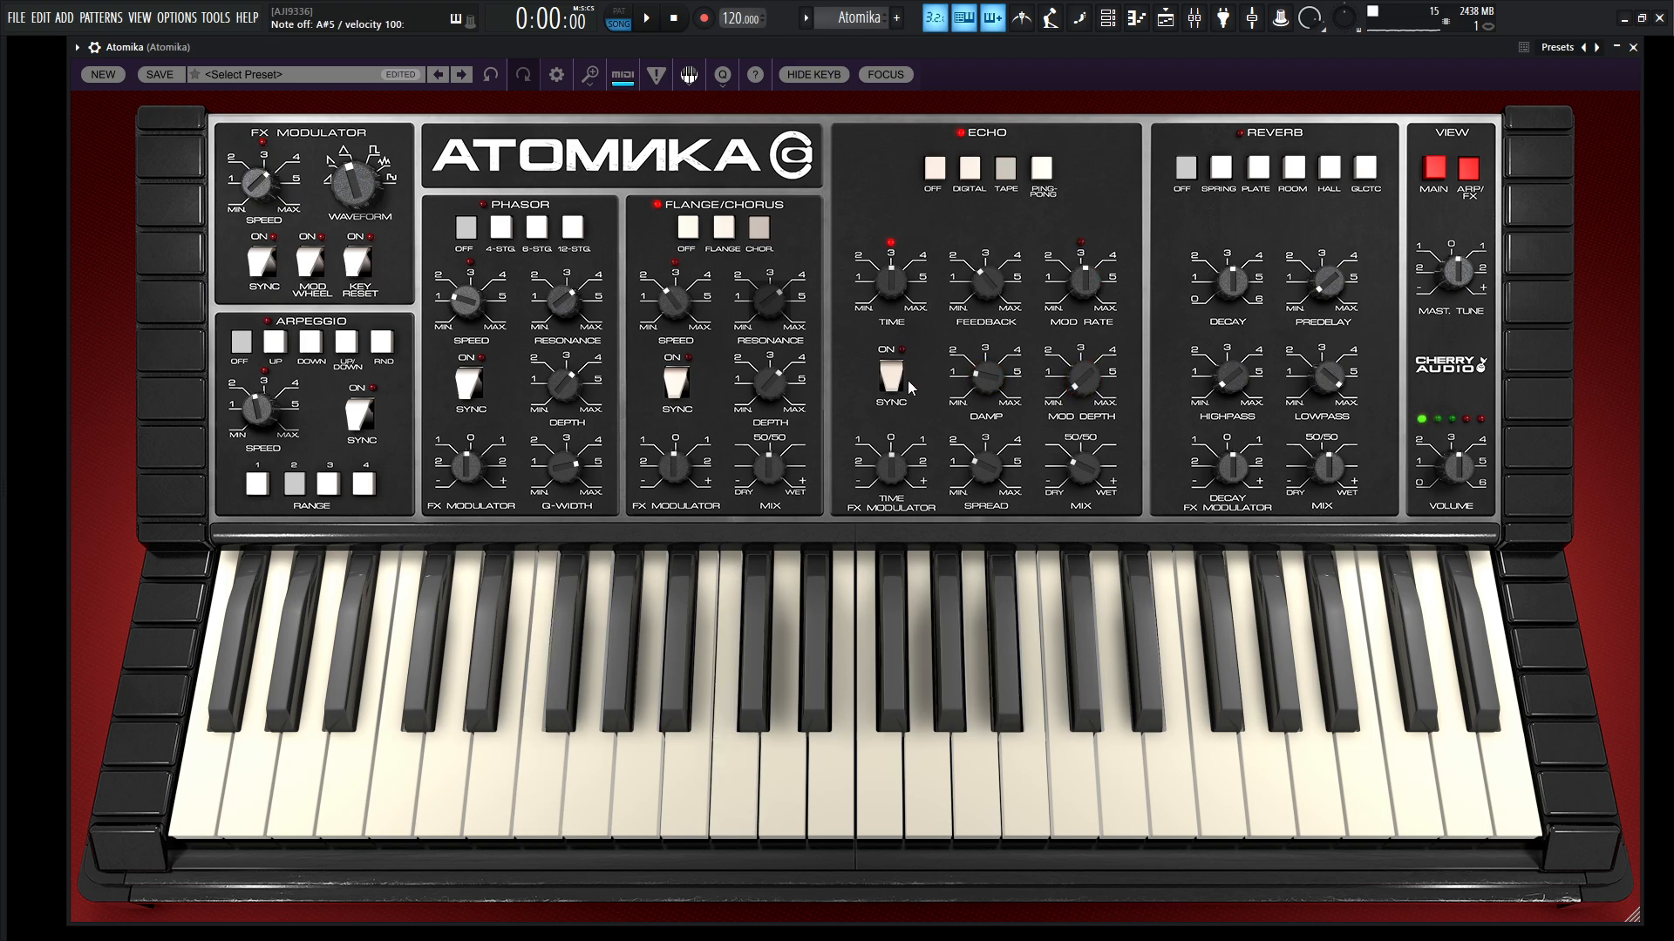
Sync the echo to tempo and lower its modulation rate to 0.20 Hz while playing notes.
left_click(903, 379)
key("v")
key("v")
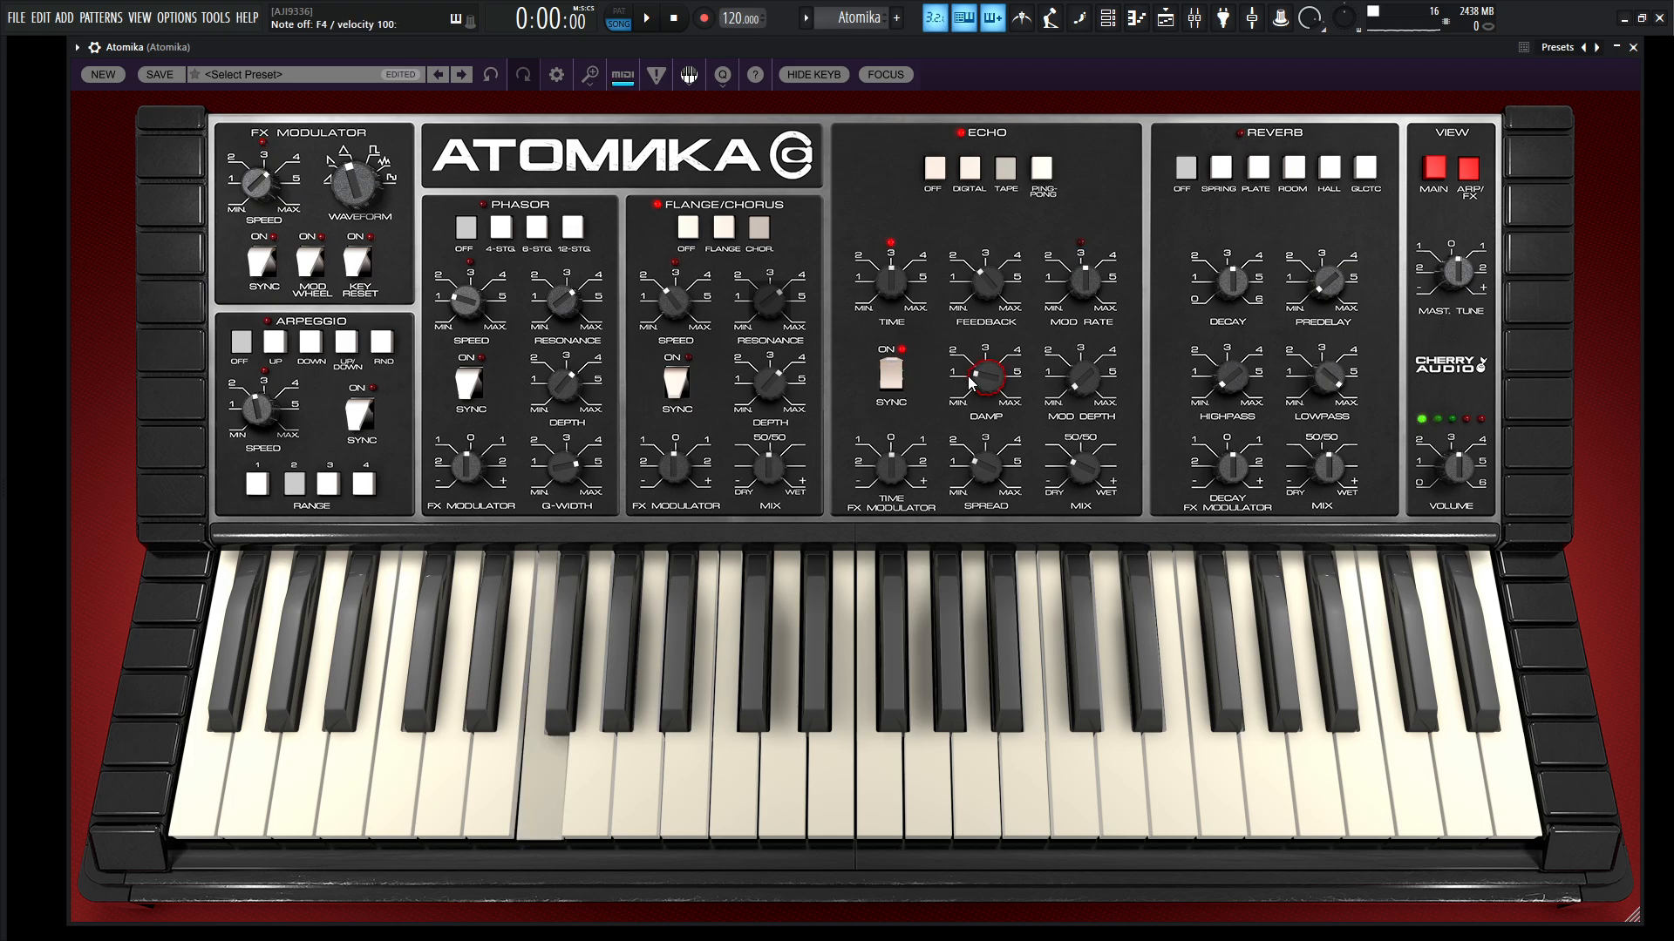
key("b")
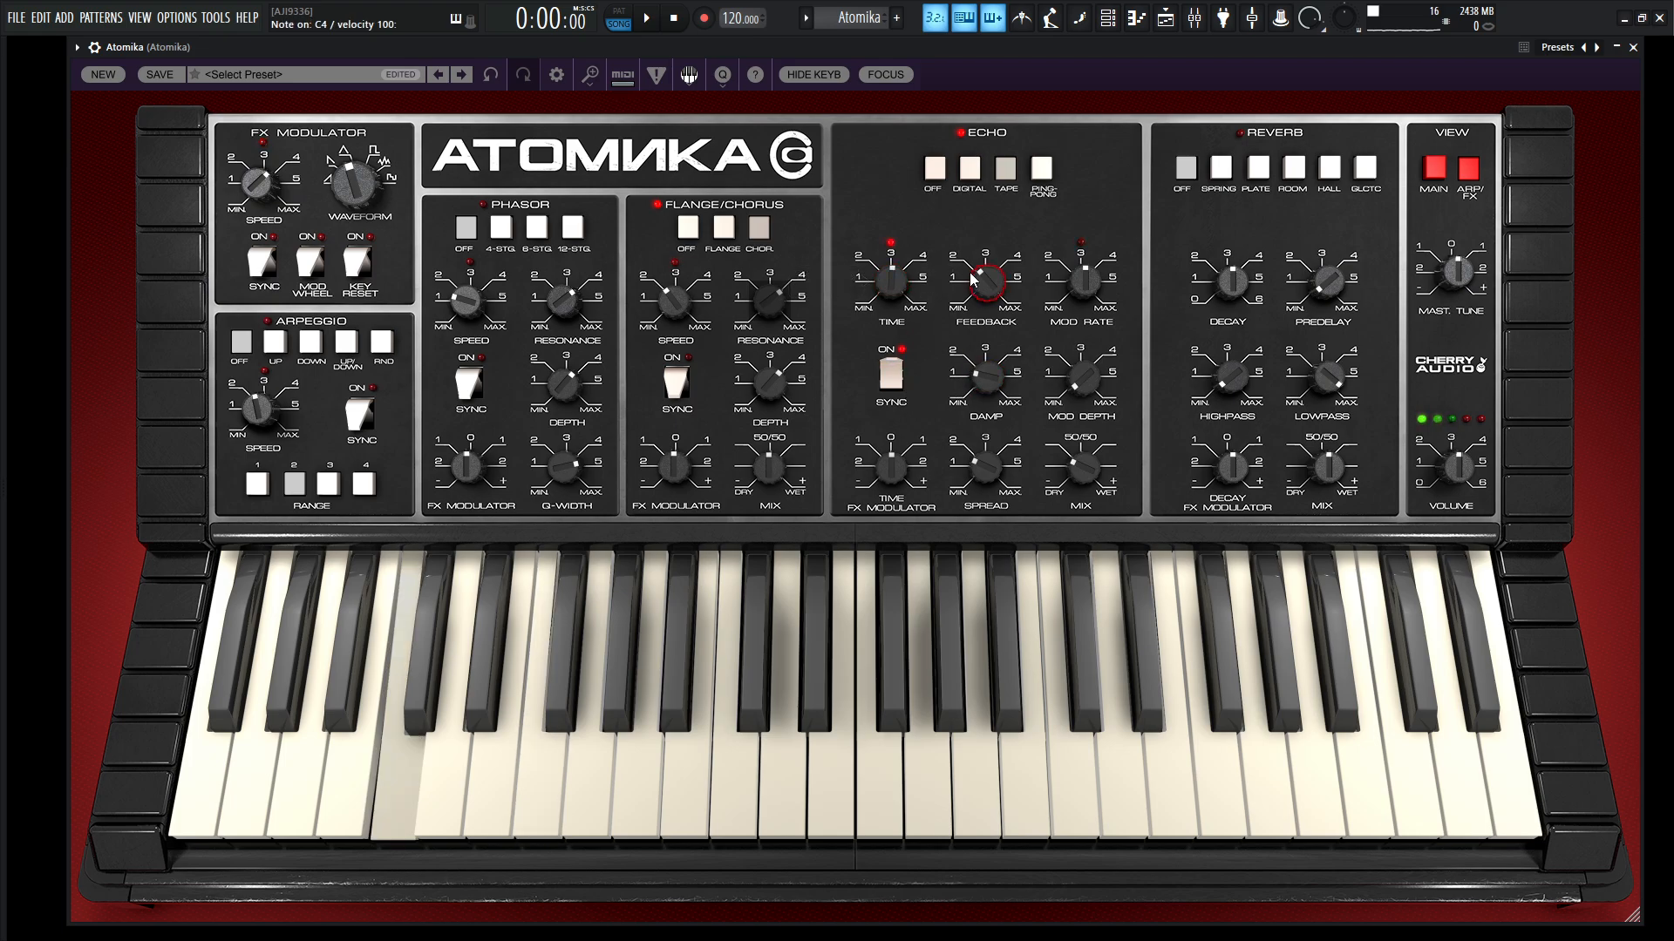
key("q")
left_click_drag(1089, 309, 1089, 394)
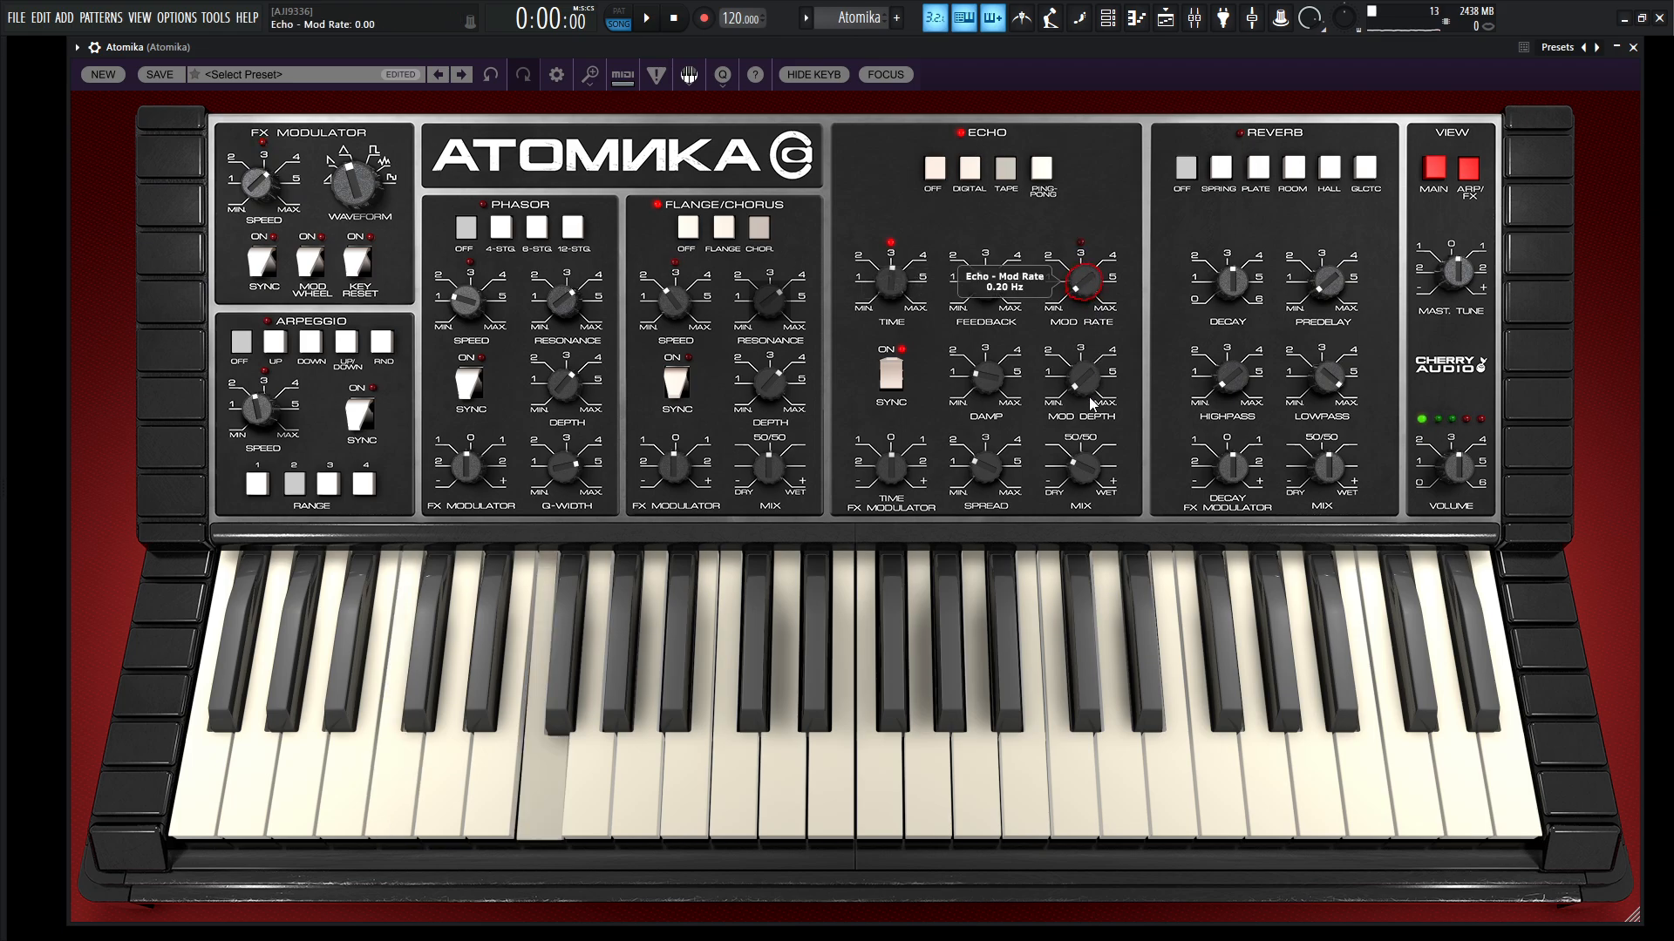
key("6")
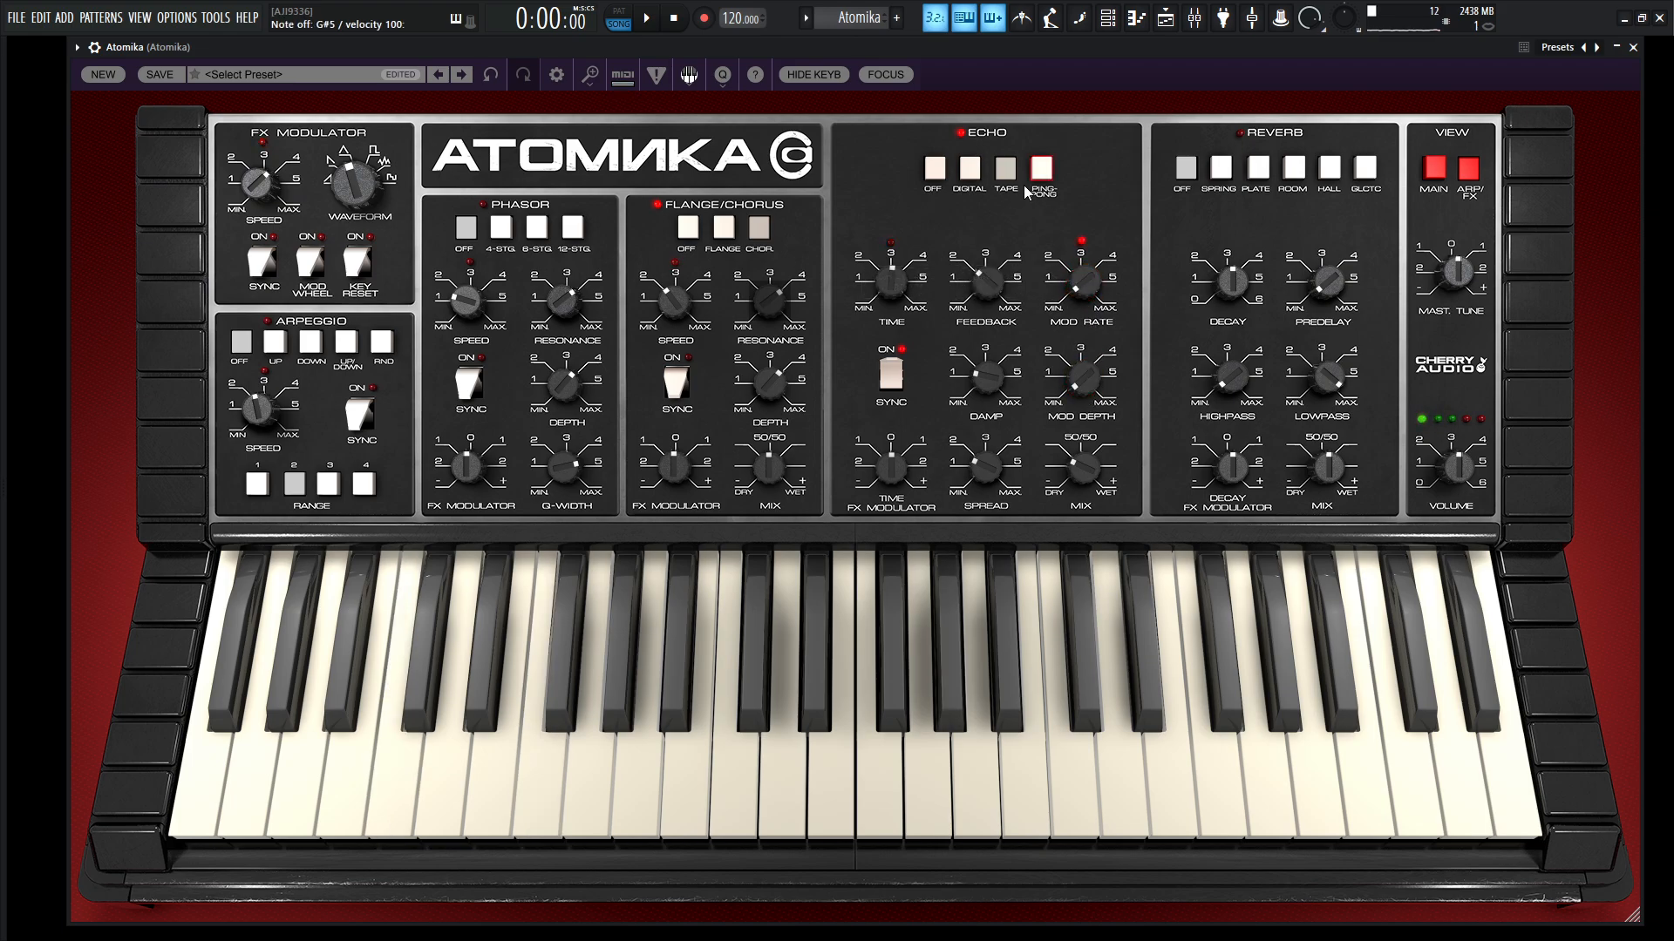
Switch the echo to Ping-Pong and use the Room reverb after trying the Galactic one.
left_click(1042, 170)
key("v")
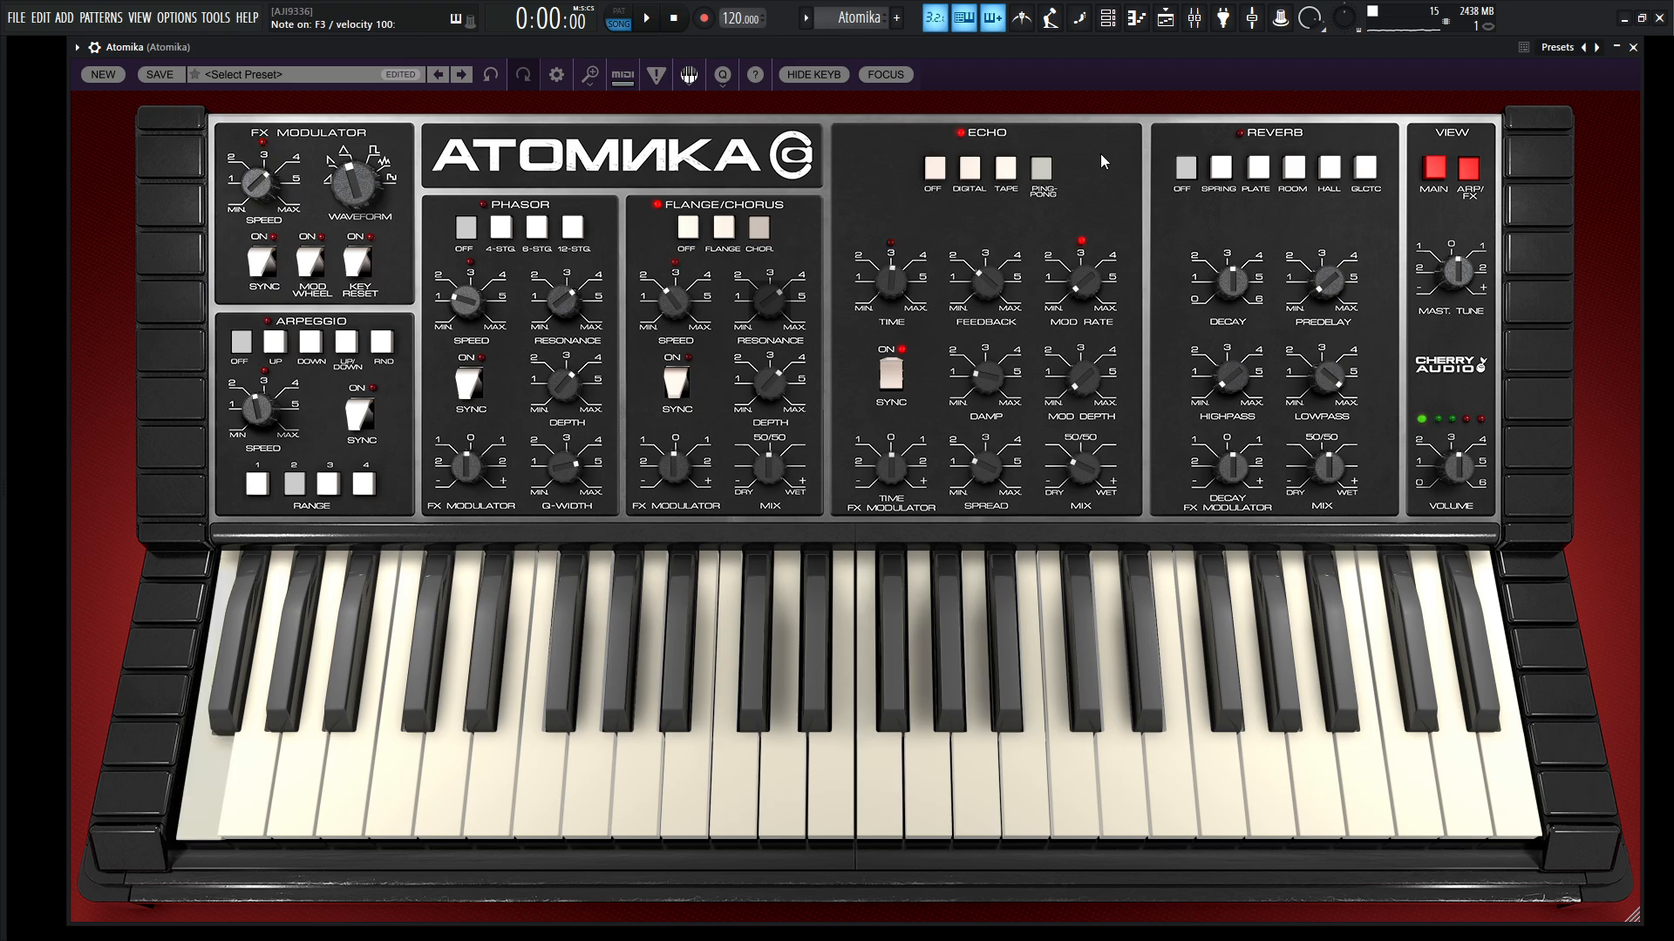
left_click(1370, 175)
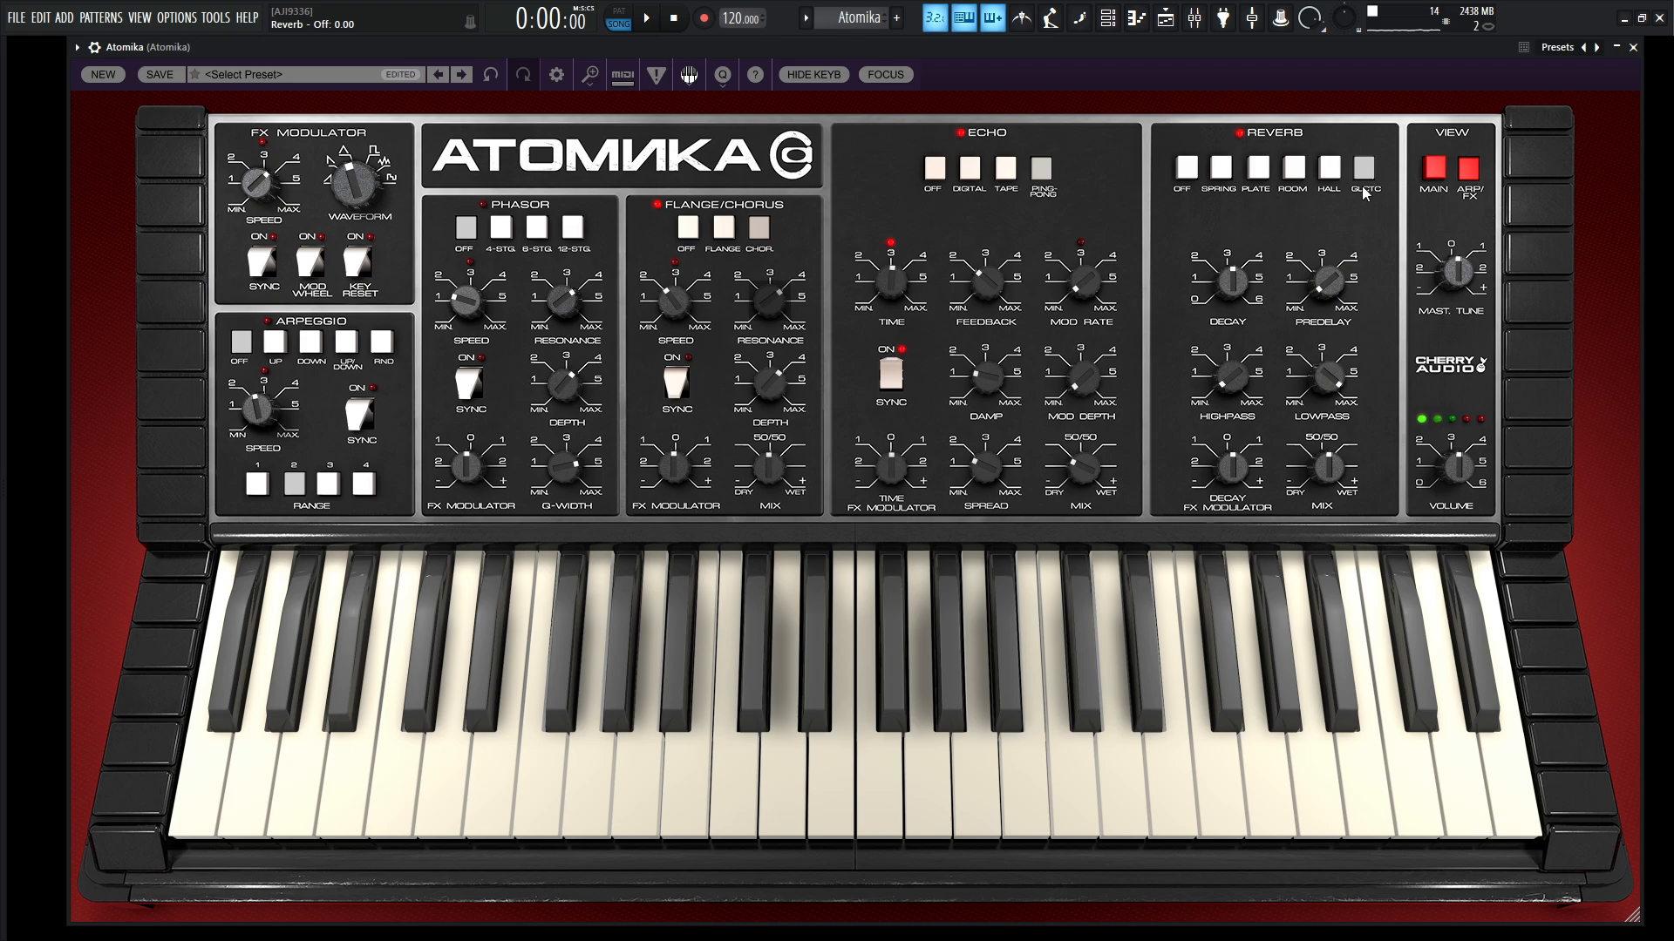
left_click(1296, 178)
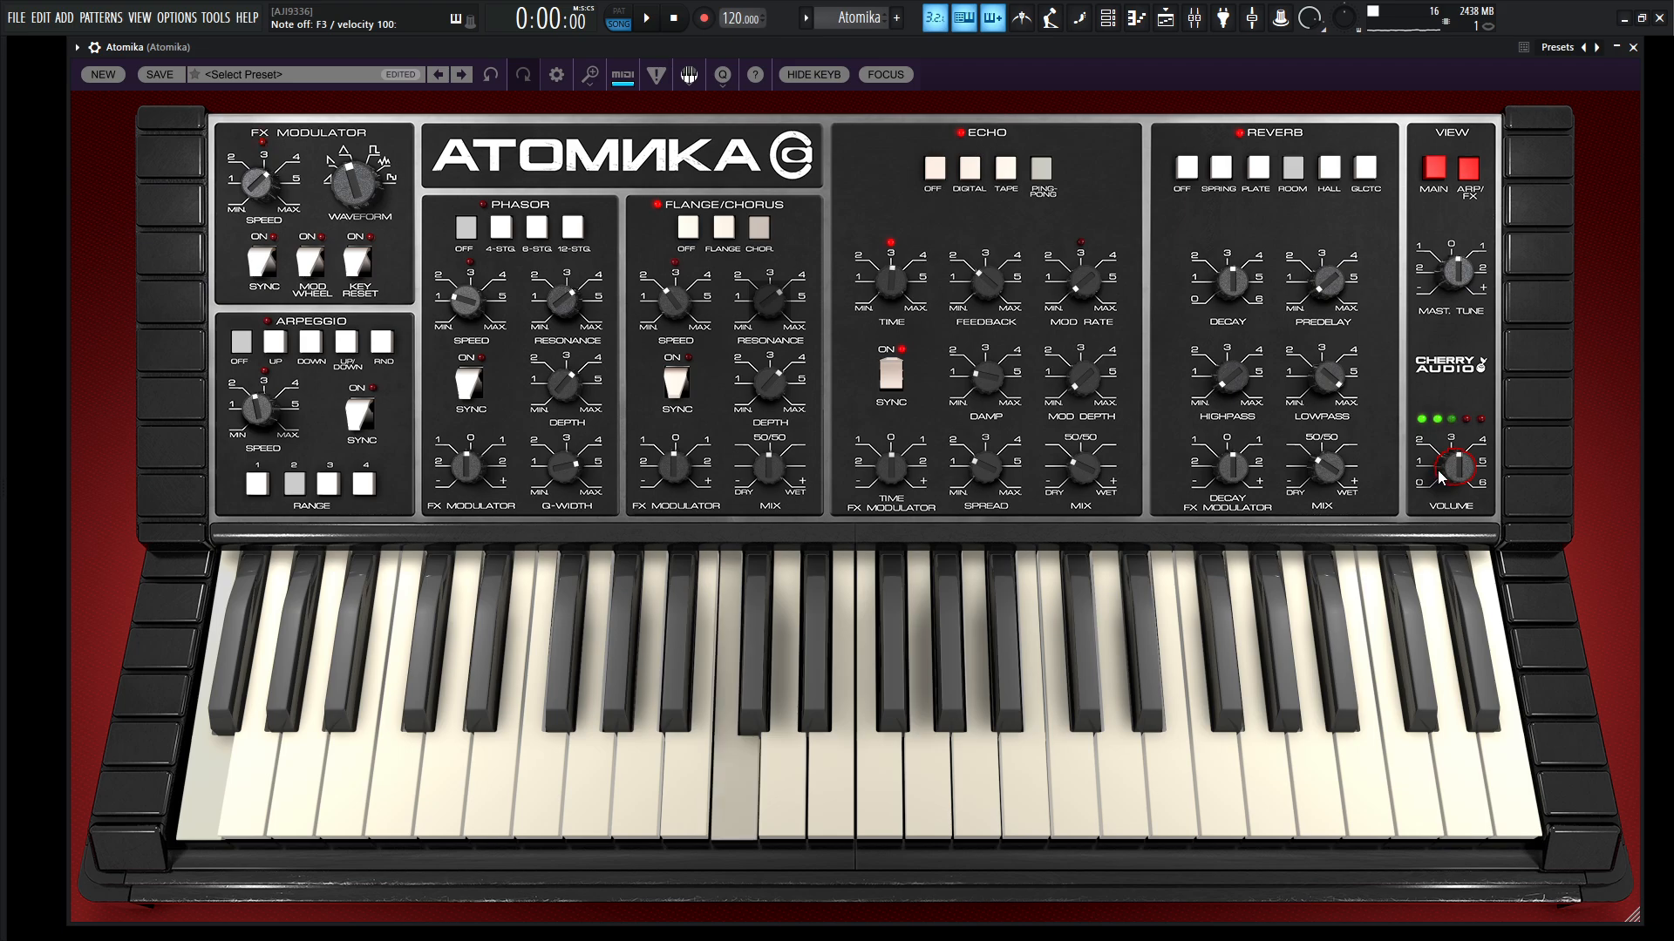
Raise the filter drive to 100% and the filter Starve to about 91% while auditioning the sound.
left_click(1469, 168)
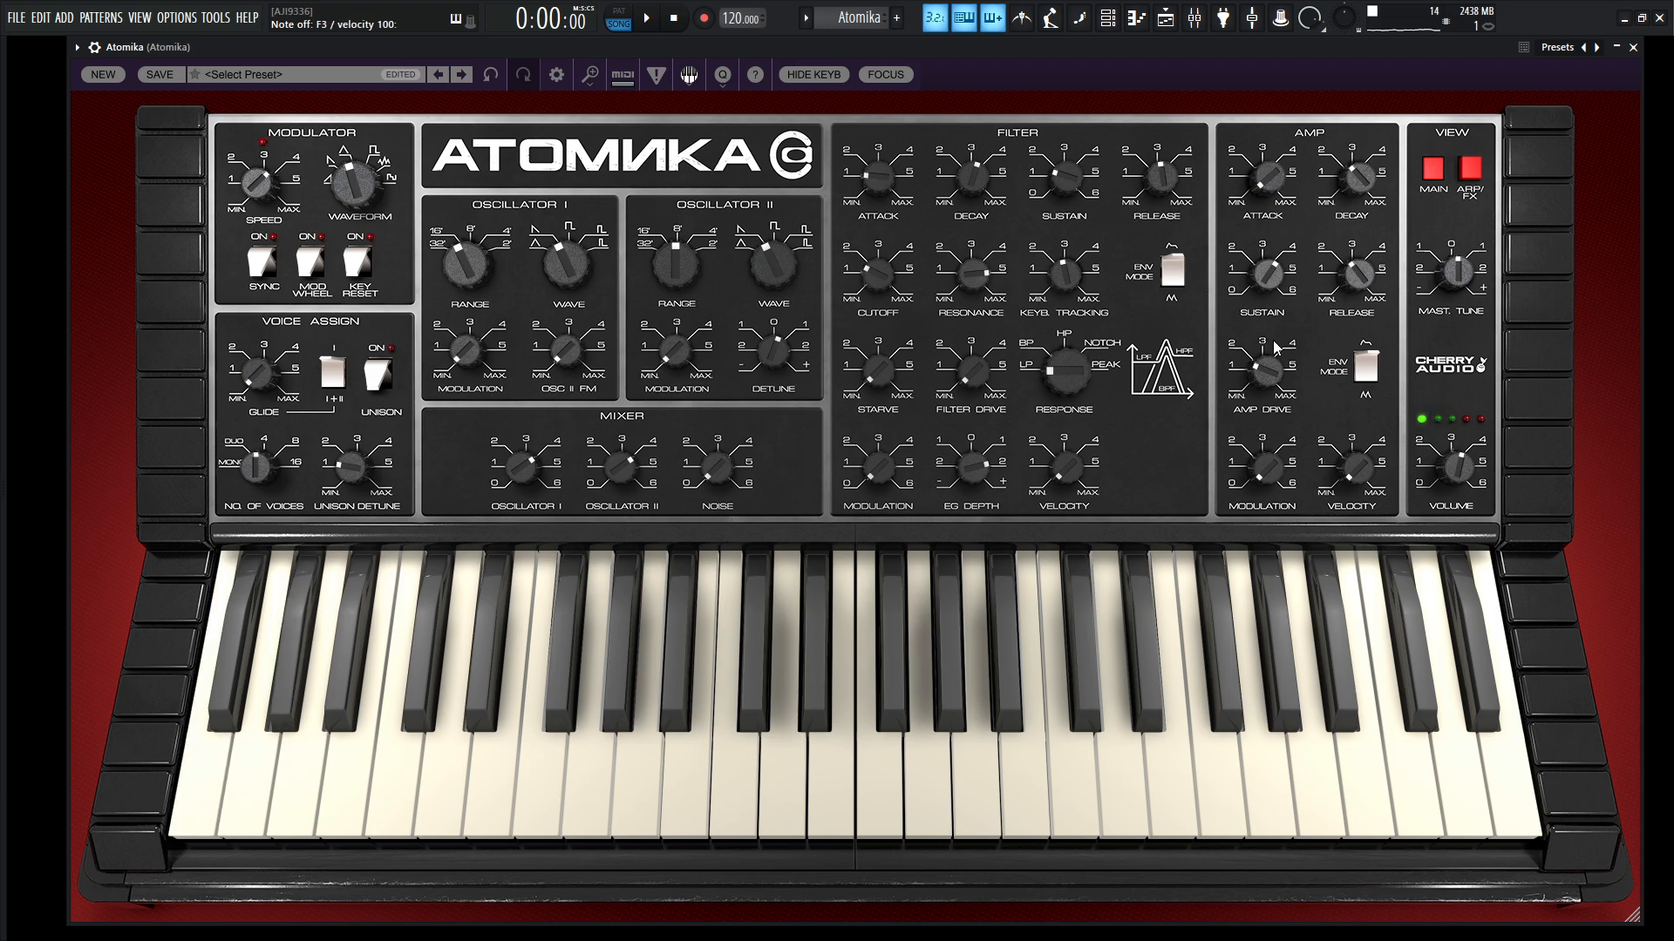
left_click_drag(982, 371, 994, 220)
mouse_move(971, 375)
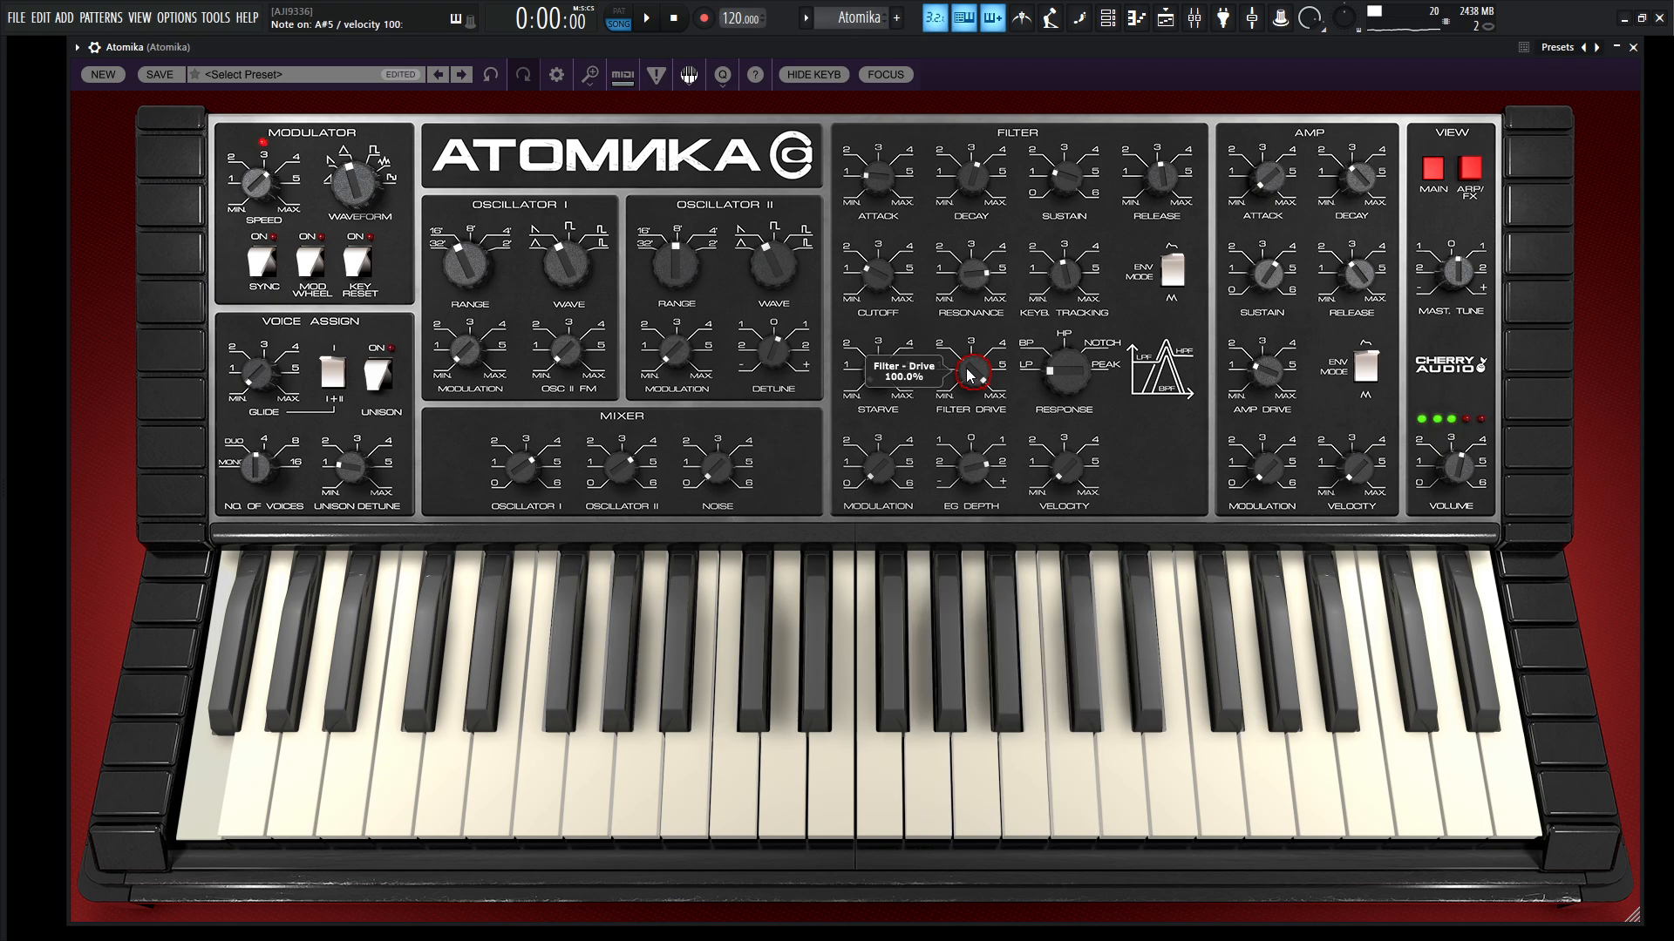
left_click_drag(879, 370, 907, 222)
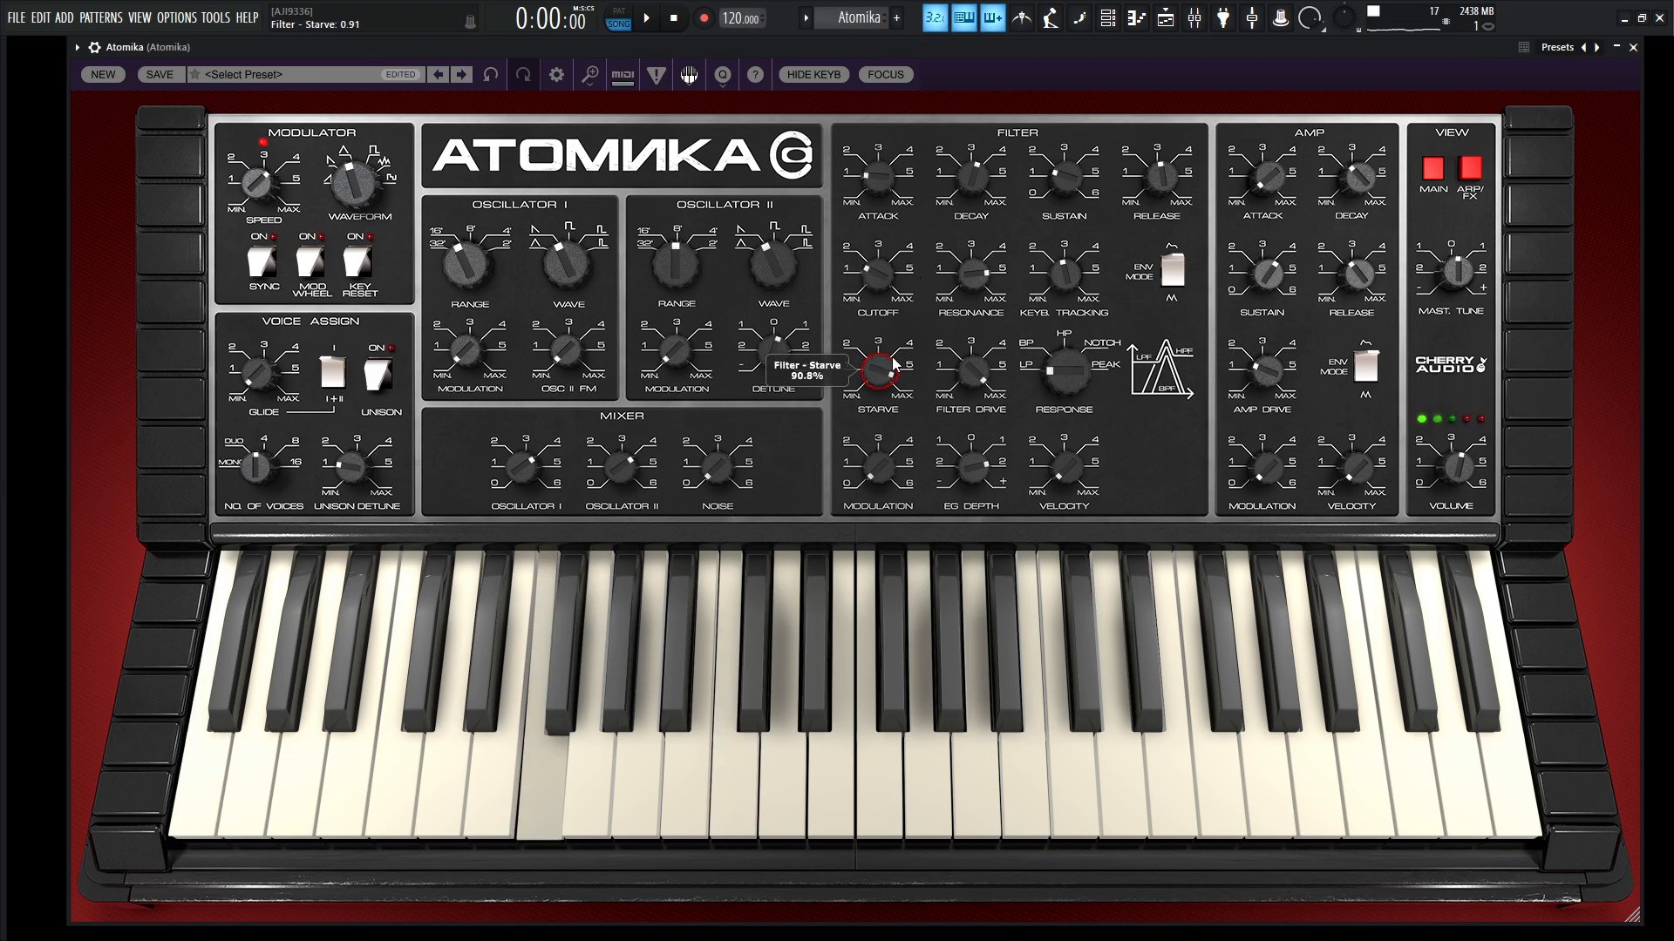
left_click_drag(889, 368, 889, 365)
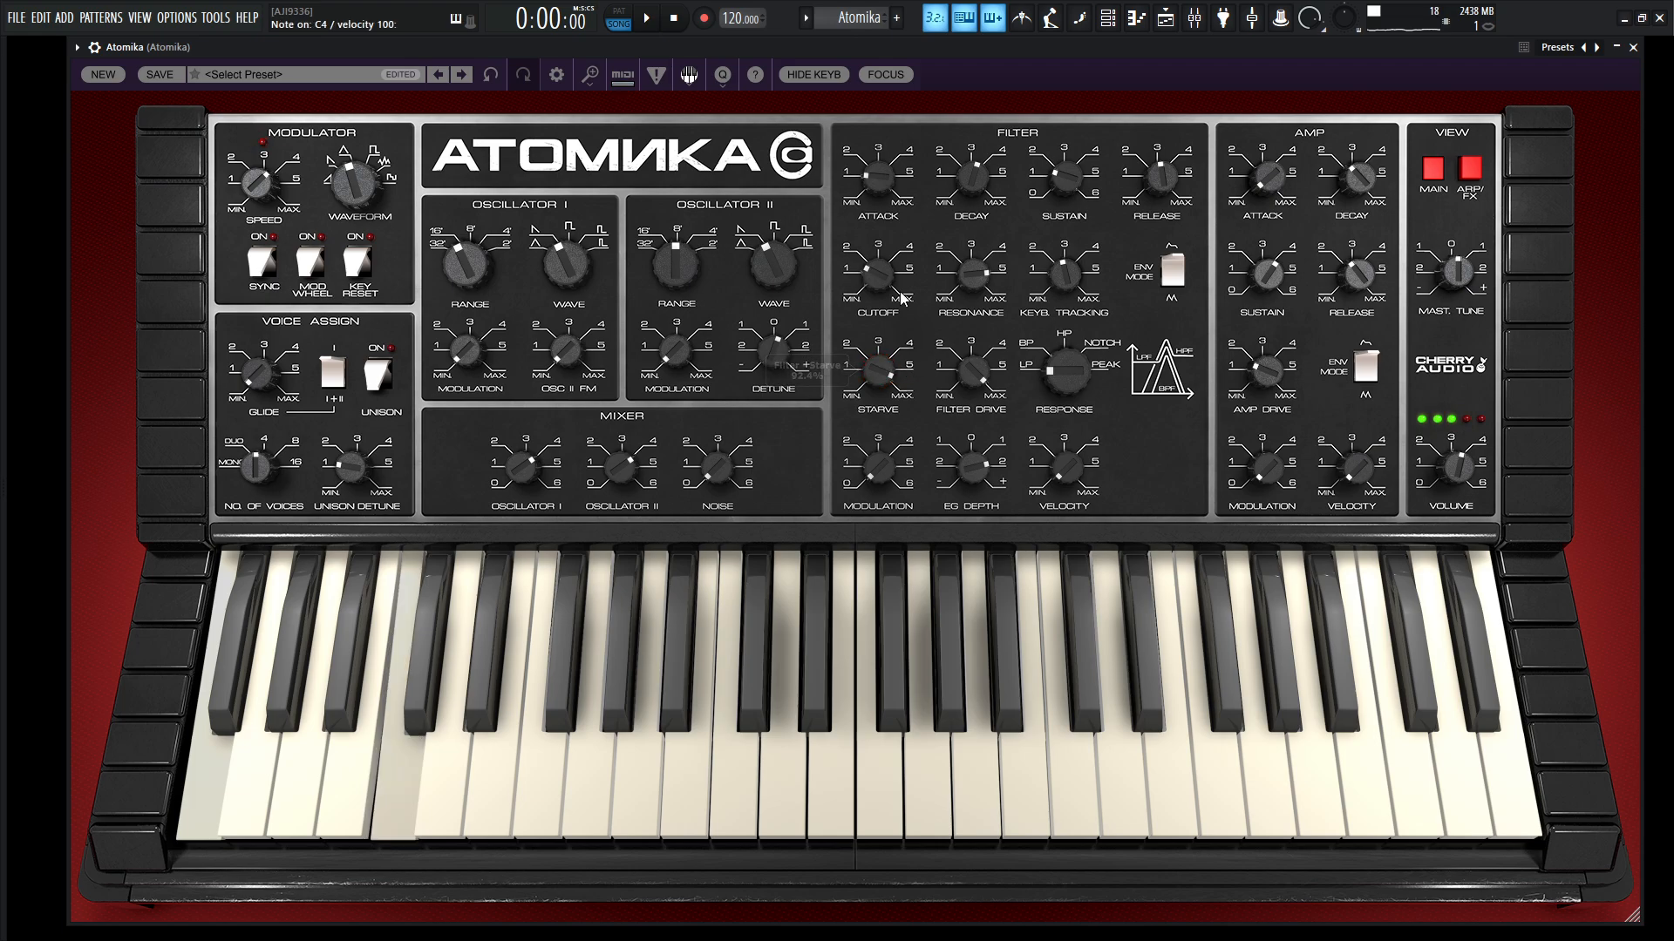
Raise the filter cutoff, readjust the resonance, and turn the filter Starve down to its minimum.
left_click_drag(898, 293, 882, 216)
left_click_drag(973, 283, 887, 267)
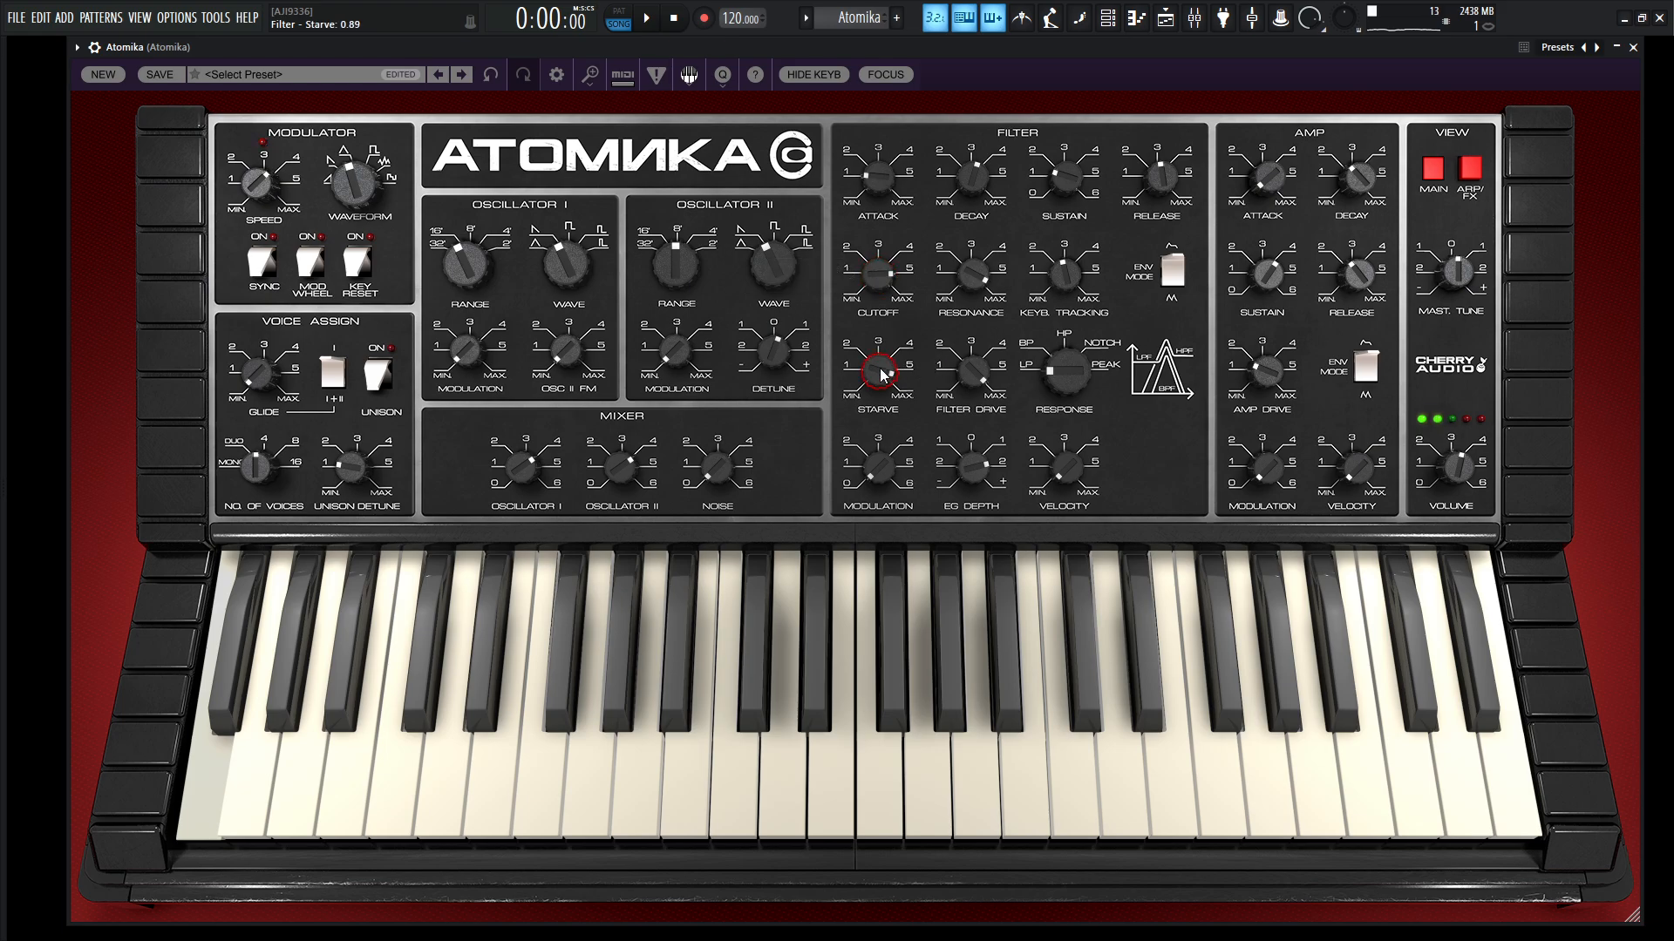
left_click_drag(880, 370, 964, 564)
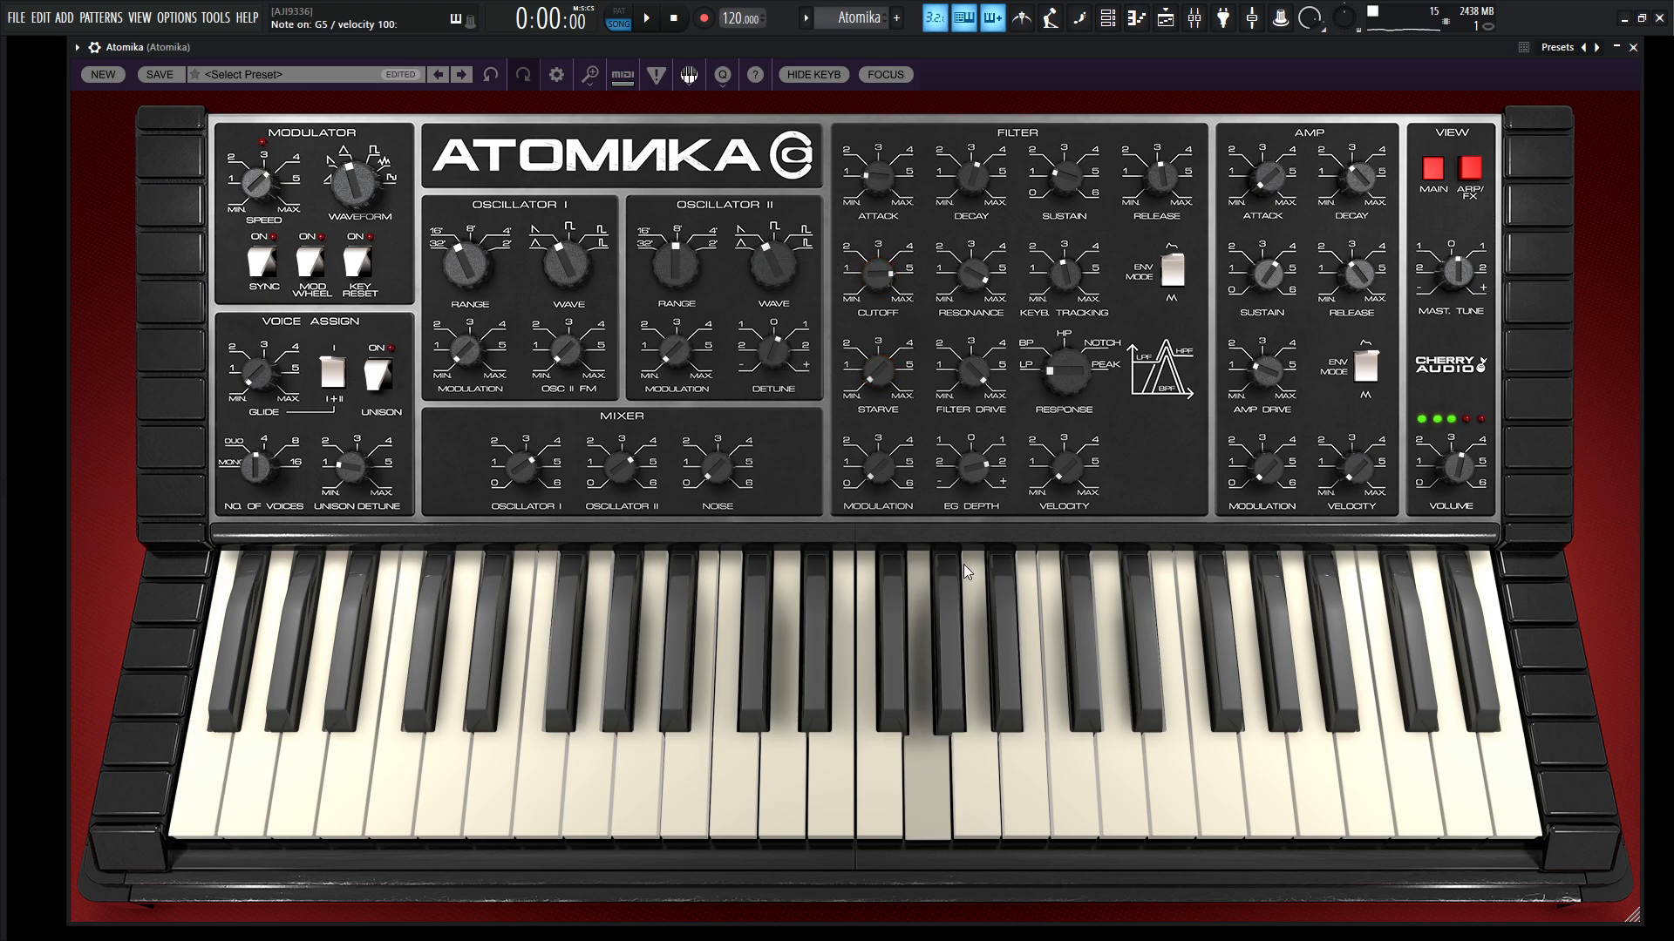